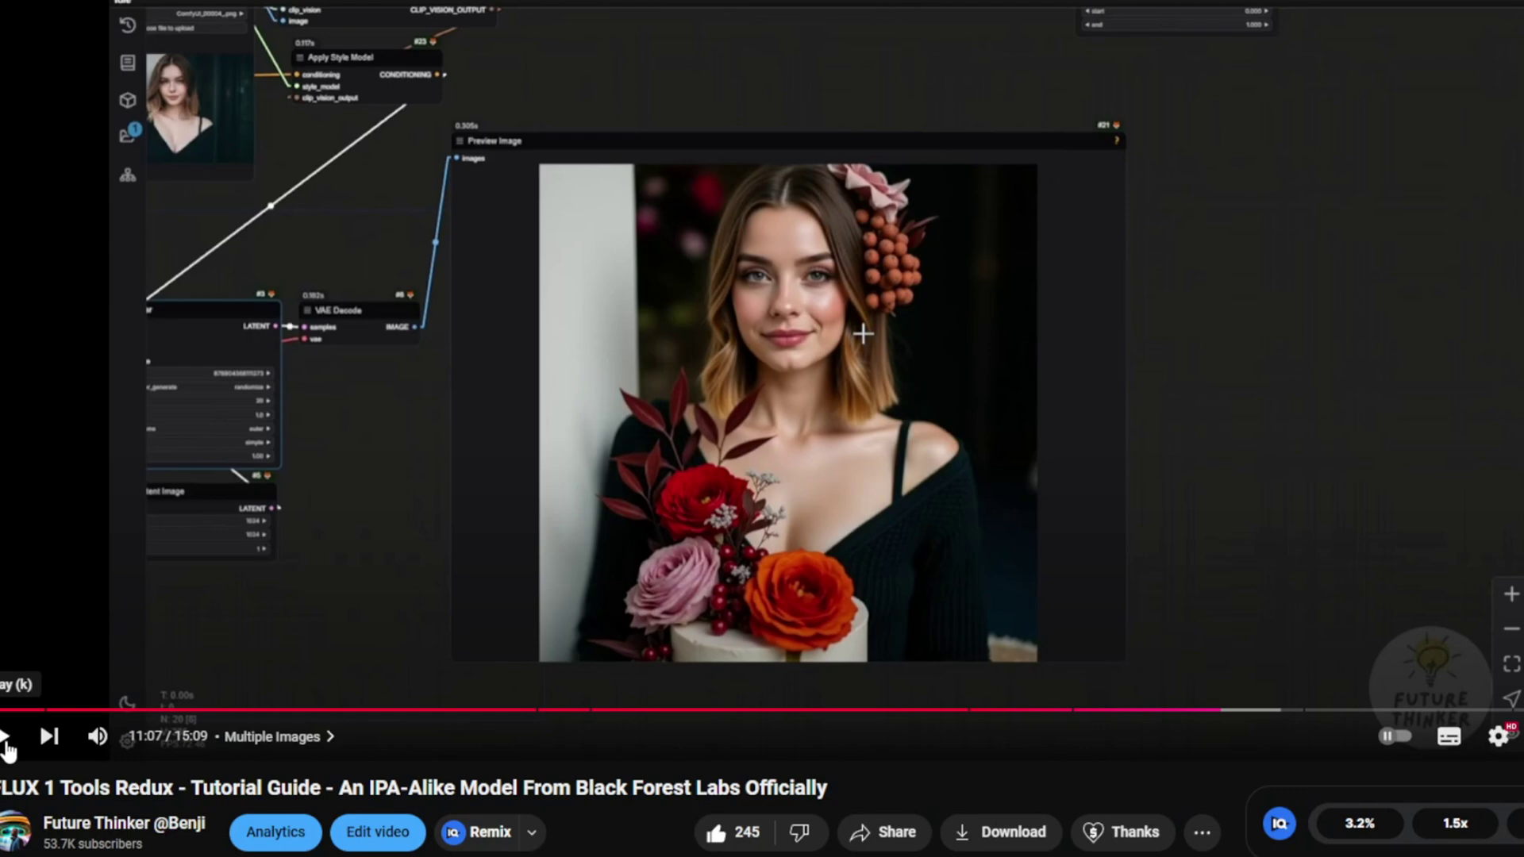
Play the Flux Redux tutorial video on YouTube with its sound muted.
{"action": "left_click", "coordinate": [4, 739]}
{"action": "left_click", "coordinate": [97, 735]}
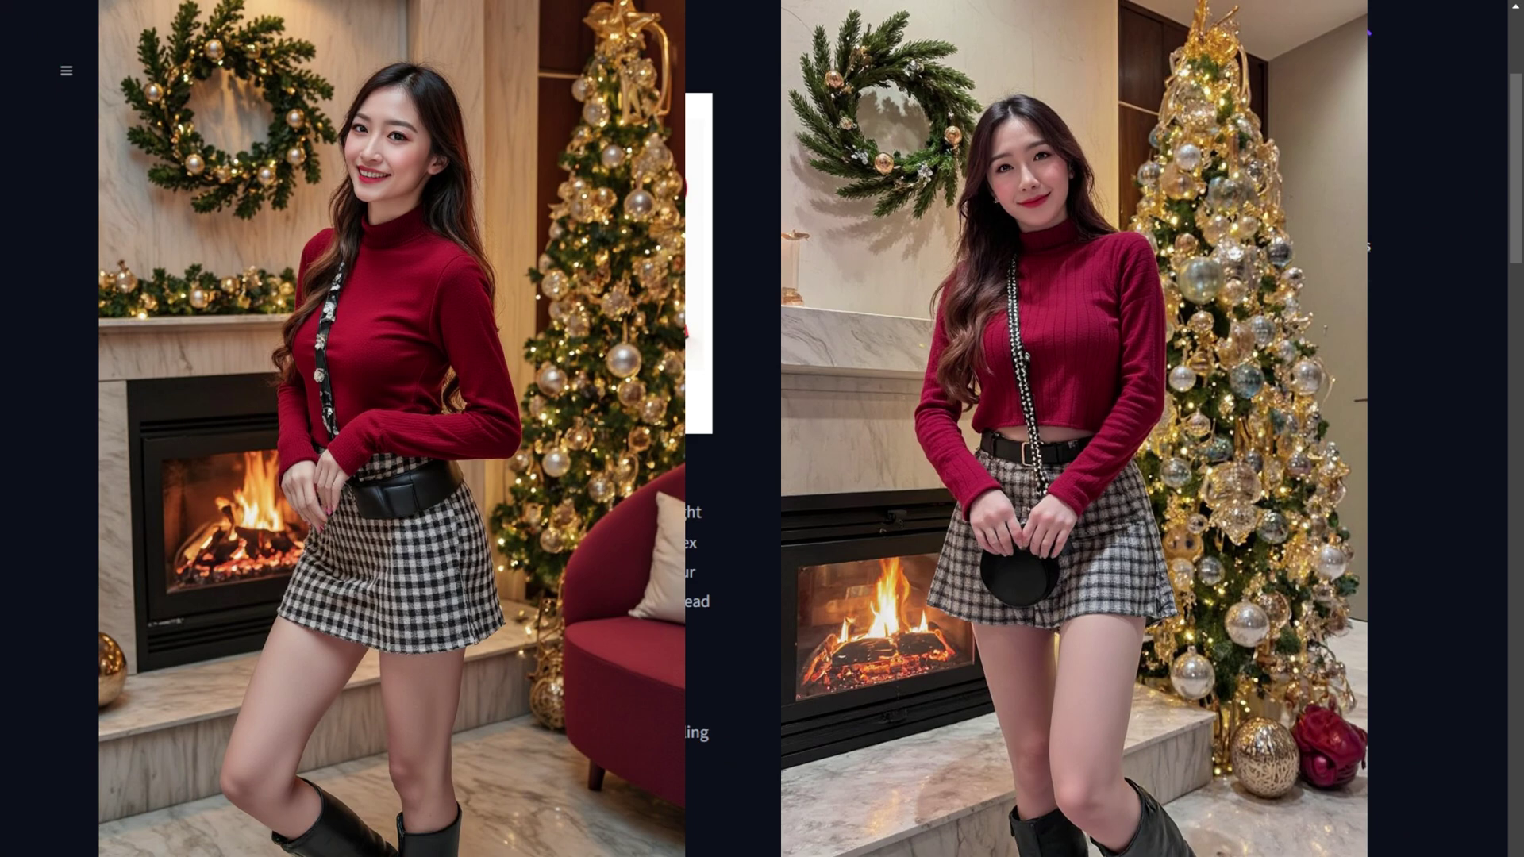
{"action": "scroll", "coordinate": [627, 421], "scroll_direction": "up", "scroll_amount": 2}
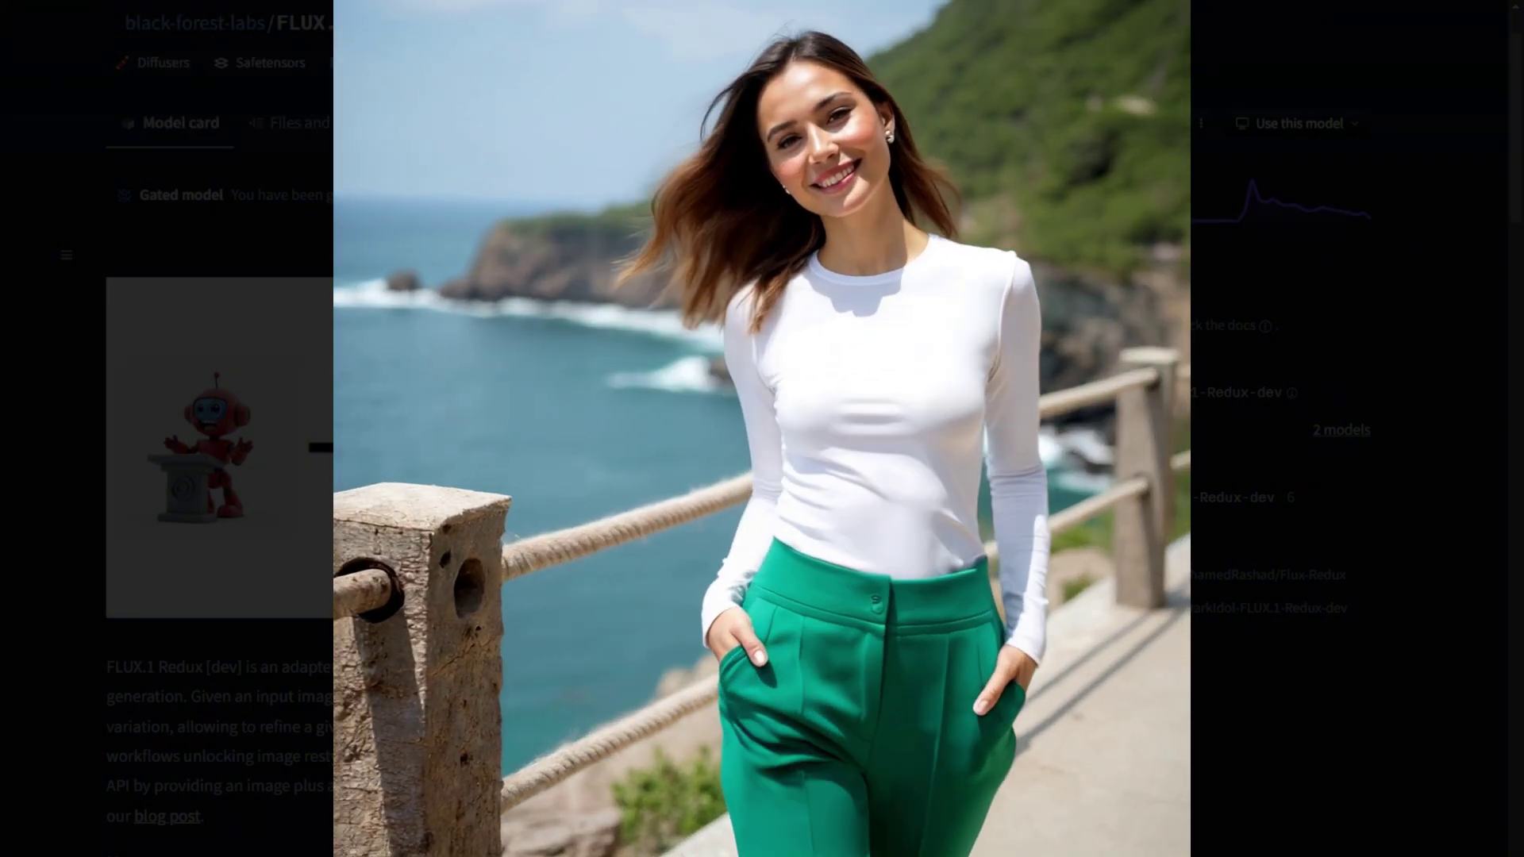
{"action": "scroll", "coordinate": [762, 429], "scroll_direction": "down", "scroll_amount": 1}
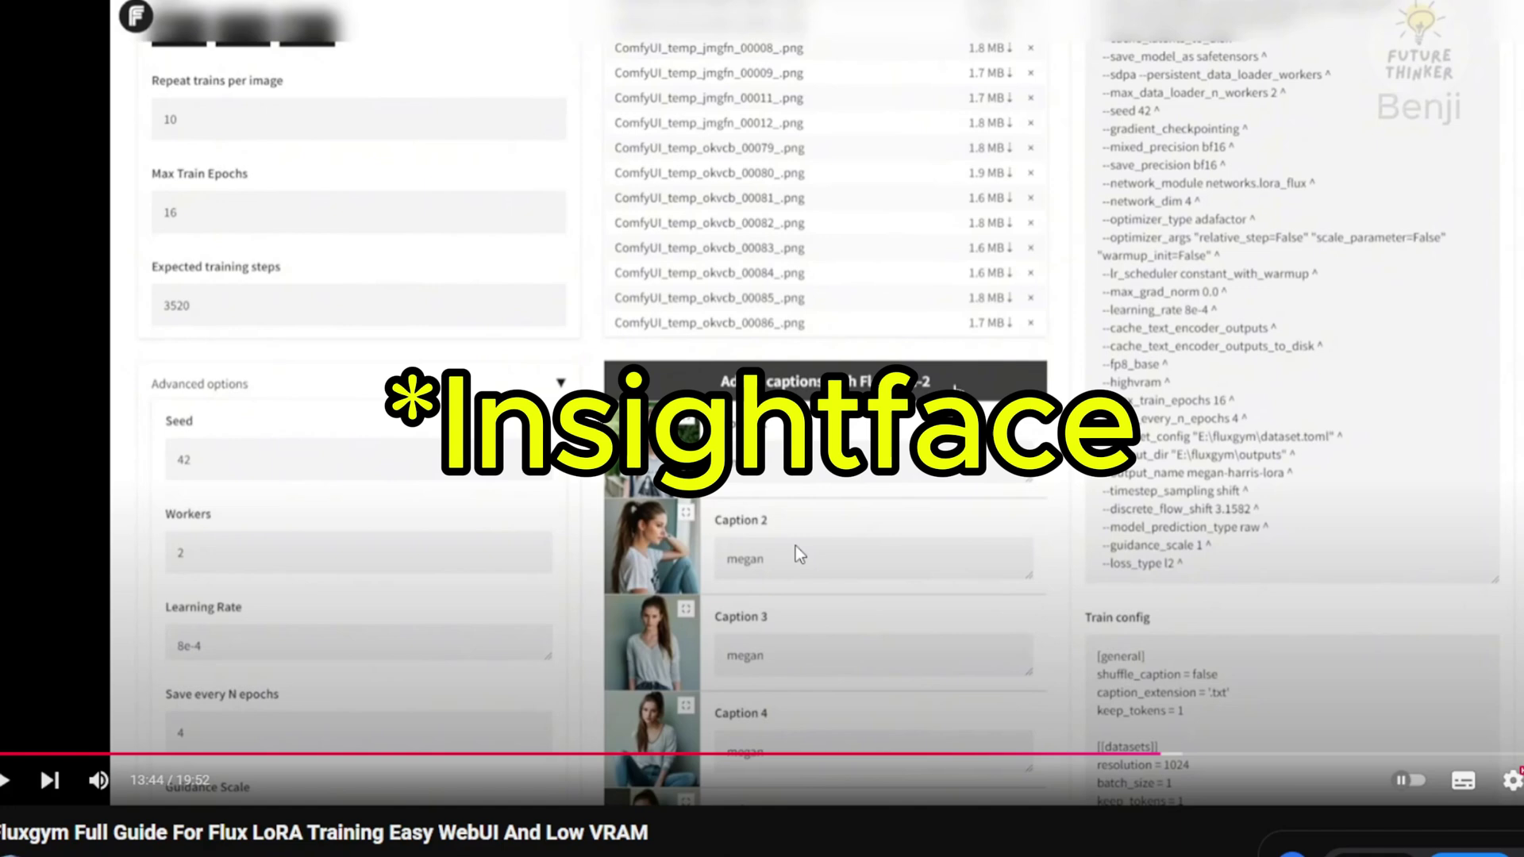
Seek the Fluxgym guide from 13:44 to 14:48, reaching the Kling catwalk demo.
{"action": "scroll", "coordinate": [707, 611], "scroll_direction": "down", "scroll_amount": 1}
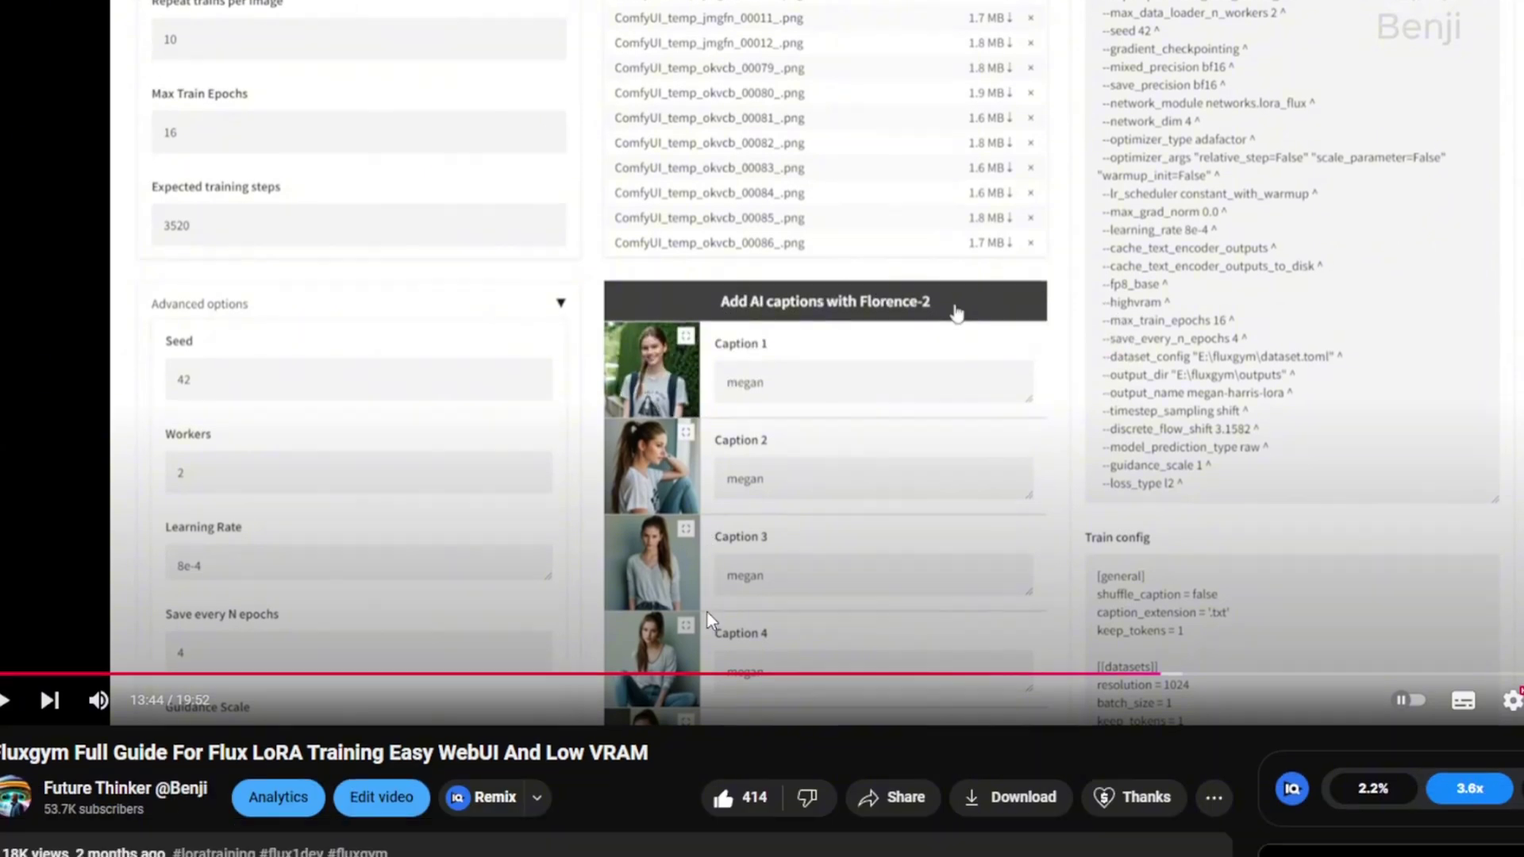
{"action": "scroll", "coordinate": [707, 612], "scroll_direction": "down", "scroll_amount": 2}
{"action": "scroll", "coordinate": [732, 439], "scroll_direction": "up", "scroll_amount": 3}
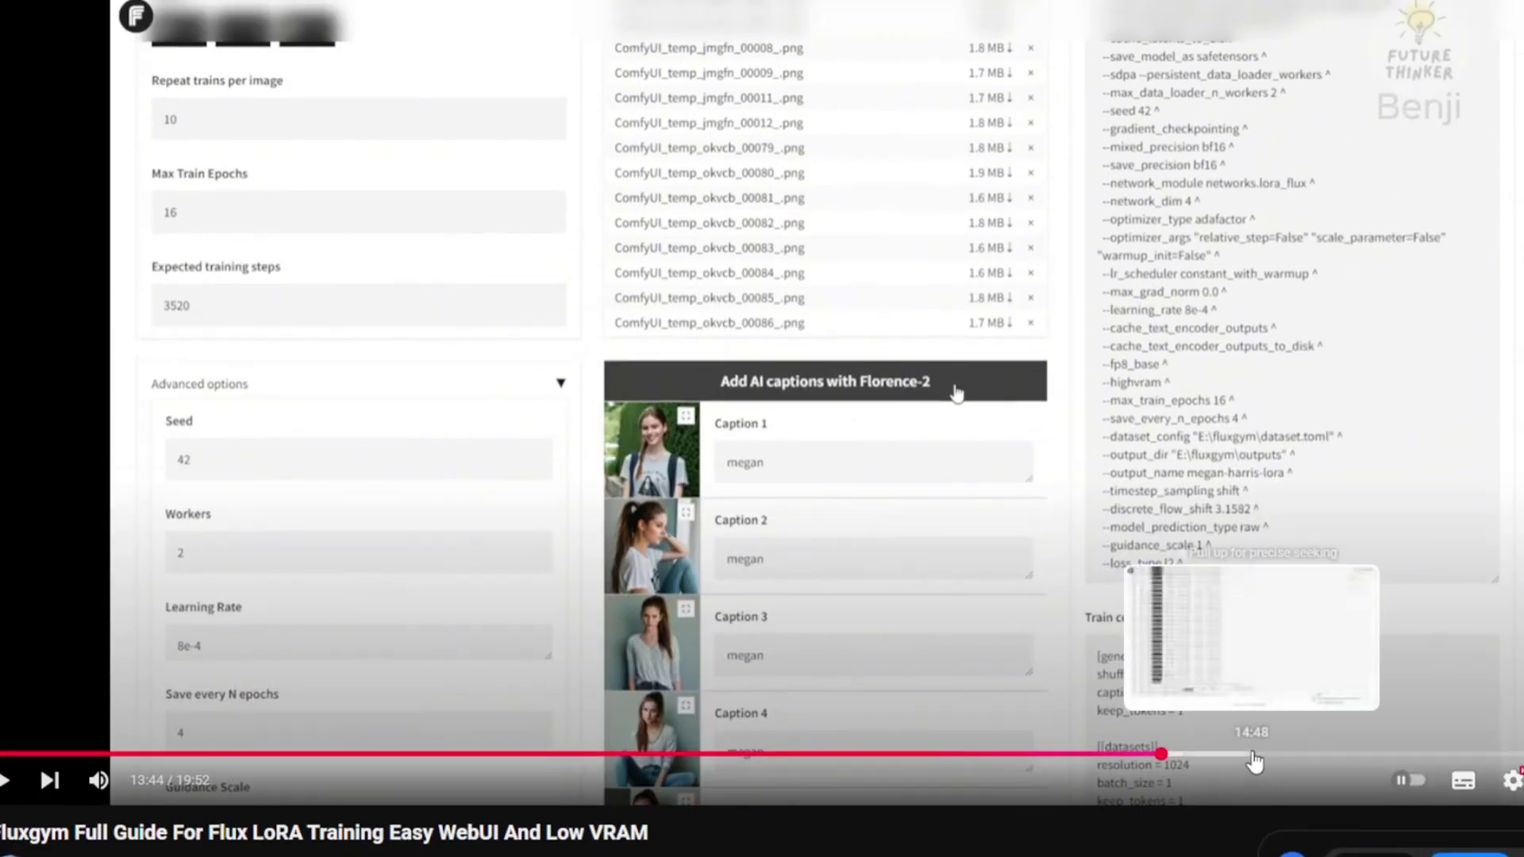
{"action": "left_click", "coordinate": [1254, 762]}
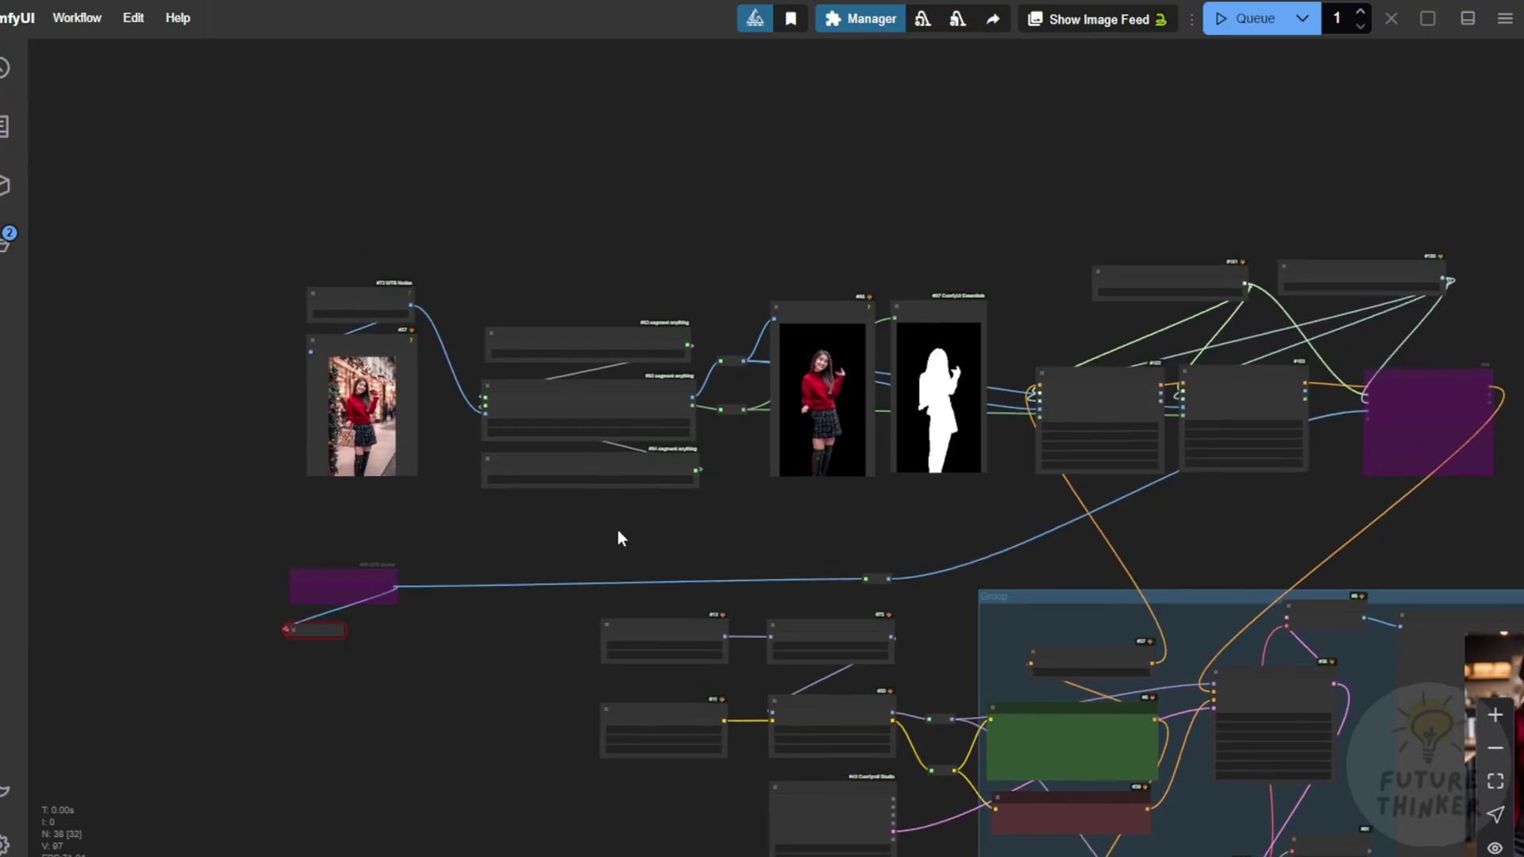
Pan and zoom the canvas onto ReduxAdvanced nodes #102 and #103.
{"action": "scroll", "coordinate": [587, 520], "scroll_direction": "up", "scroll_amount": 5}
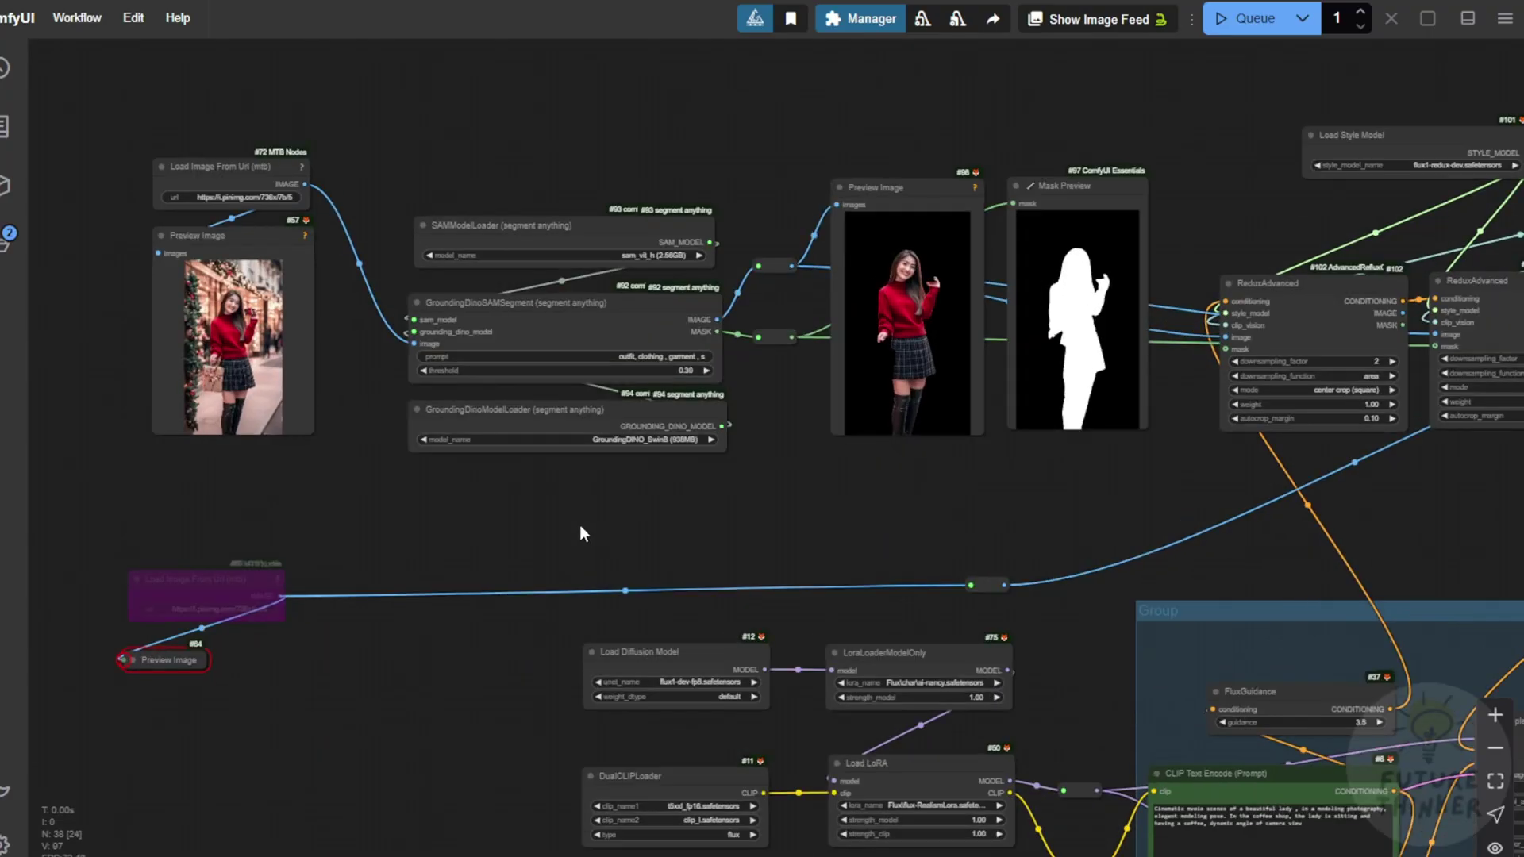
{"action": "left_click_drag", "start_coordinate": [611, 513], "coordinate": [750, 622]}
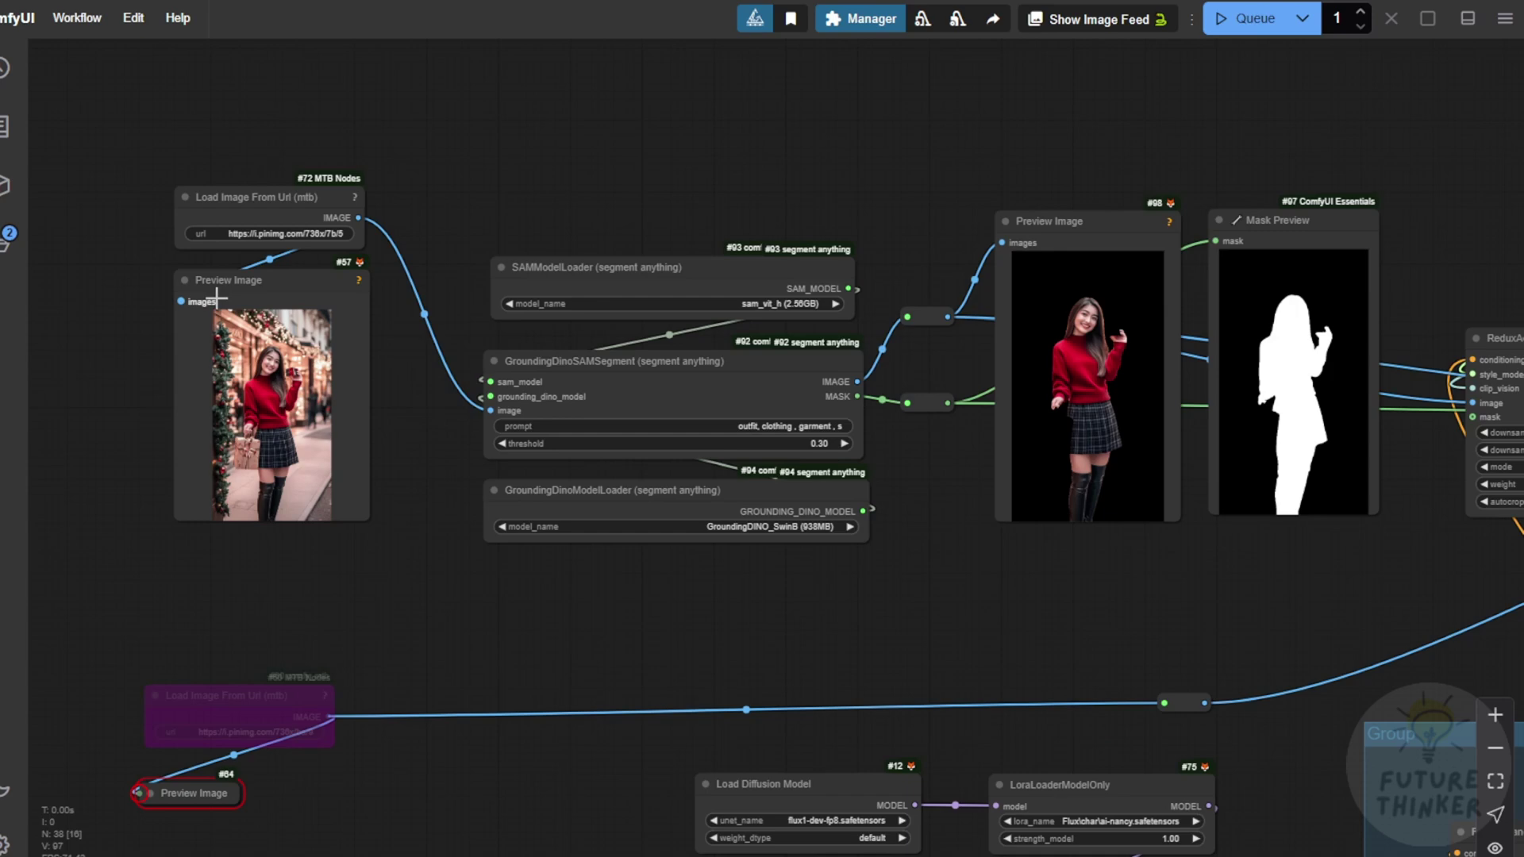
{"action": "left_click_drag", "start_coordinate": [1100, 634], "coordinate": [354, 639]}
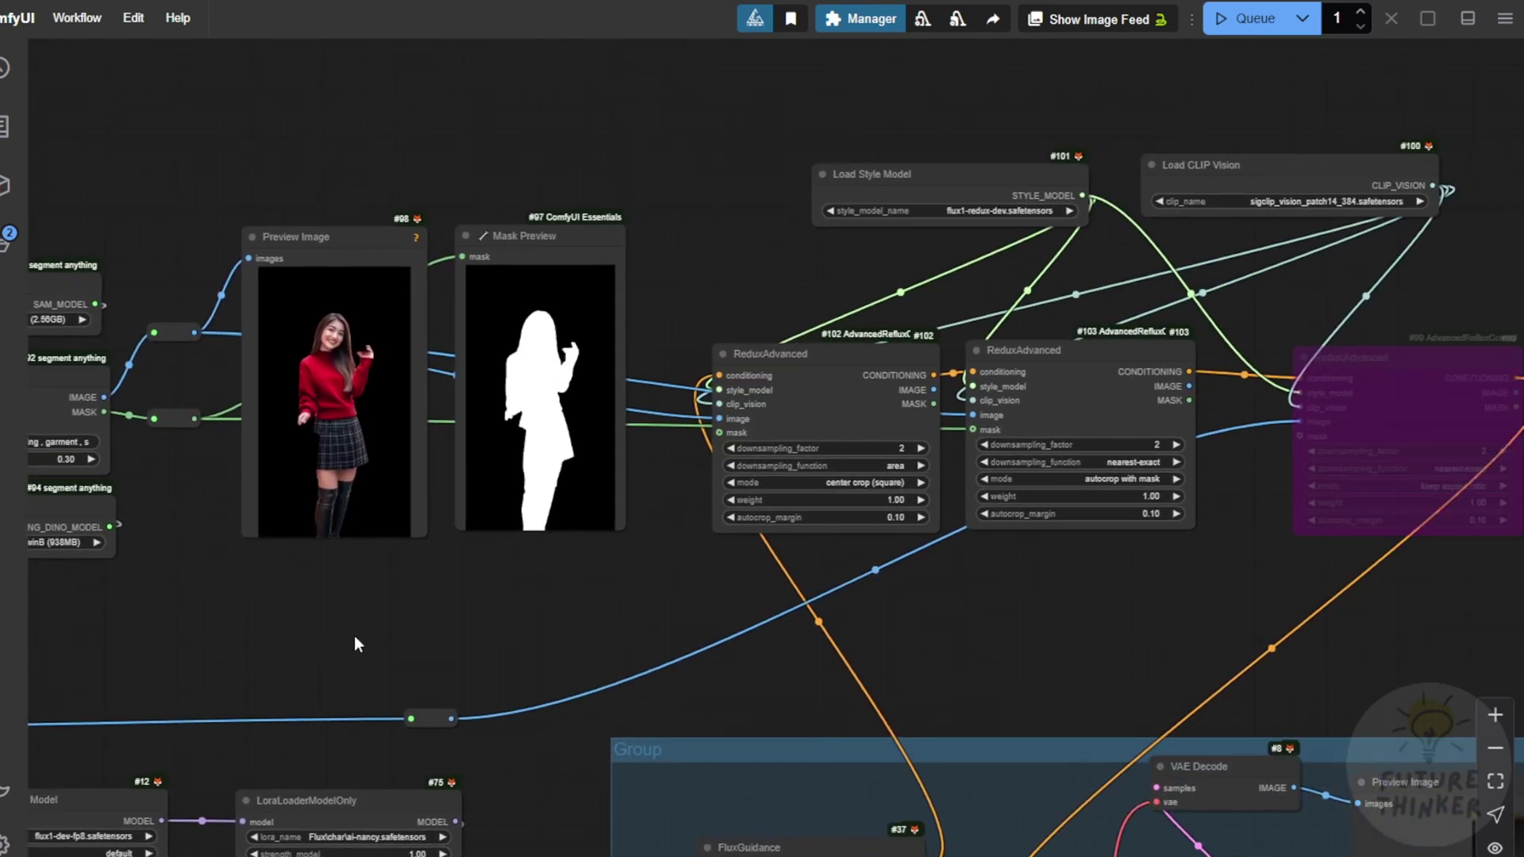
{"action": "left_click_drag", "start_coordinate": [1108, 611], "coordinate": [1059, 636]}
{"action": "scroll", "coordinate": [817, 442], "scroll_direction": "up", "scroll_amount": 5}
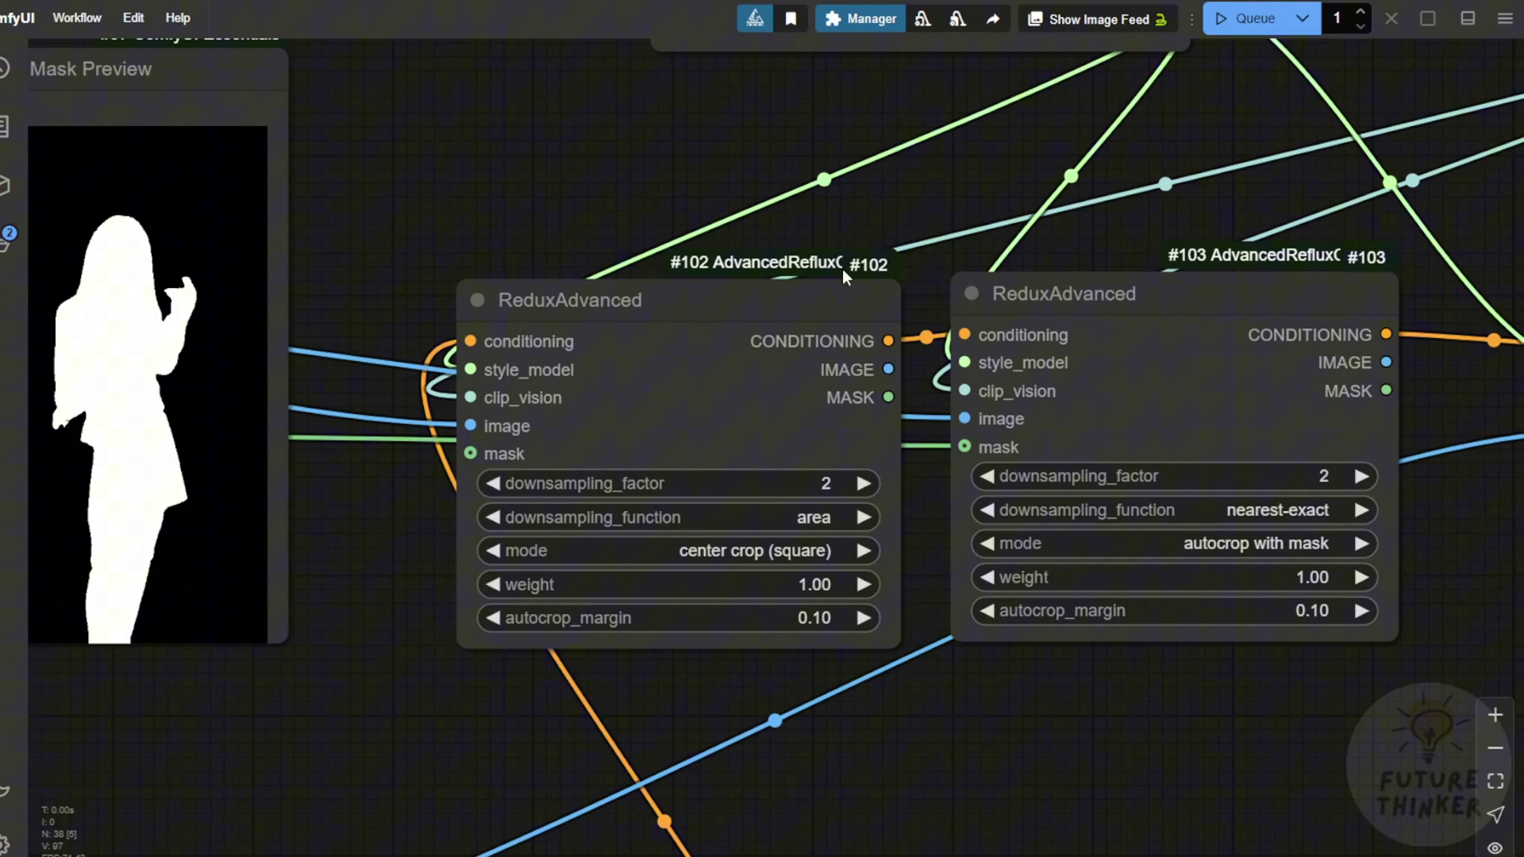
{"action": "scroll", "coordinate": [839, 270], "scroll_direction": "up", "scroll_amount": 1}
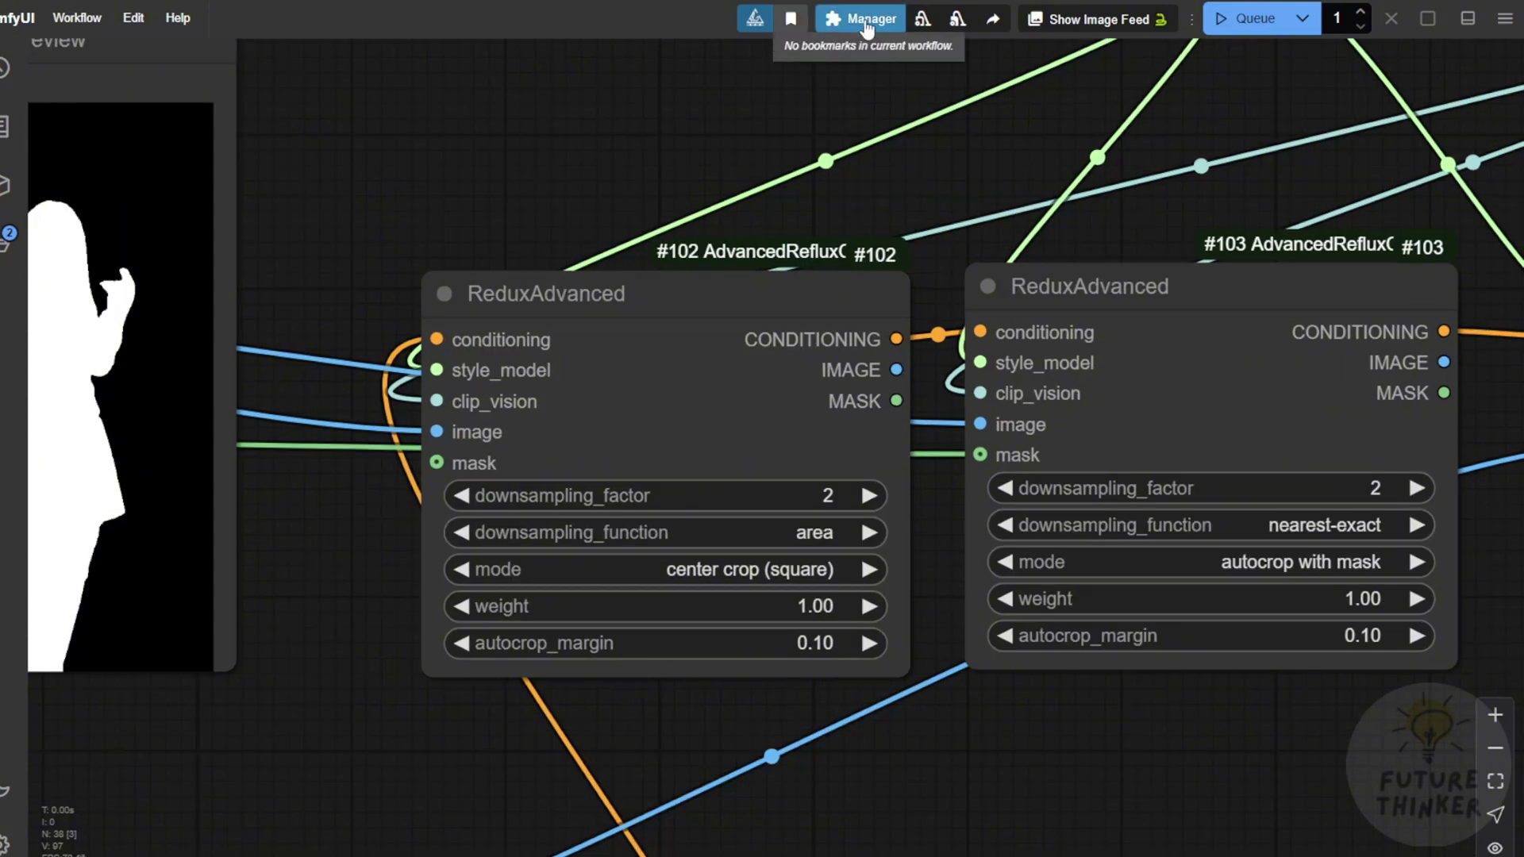
{"action": "left_click", "coordinate": [868, 23]}
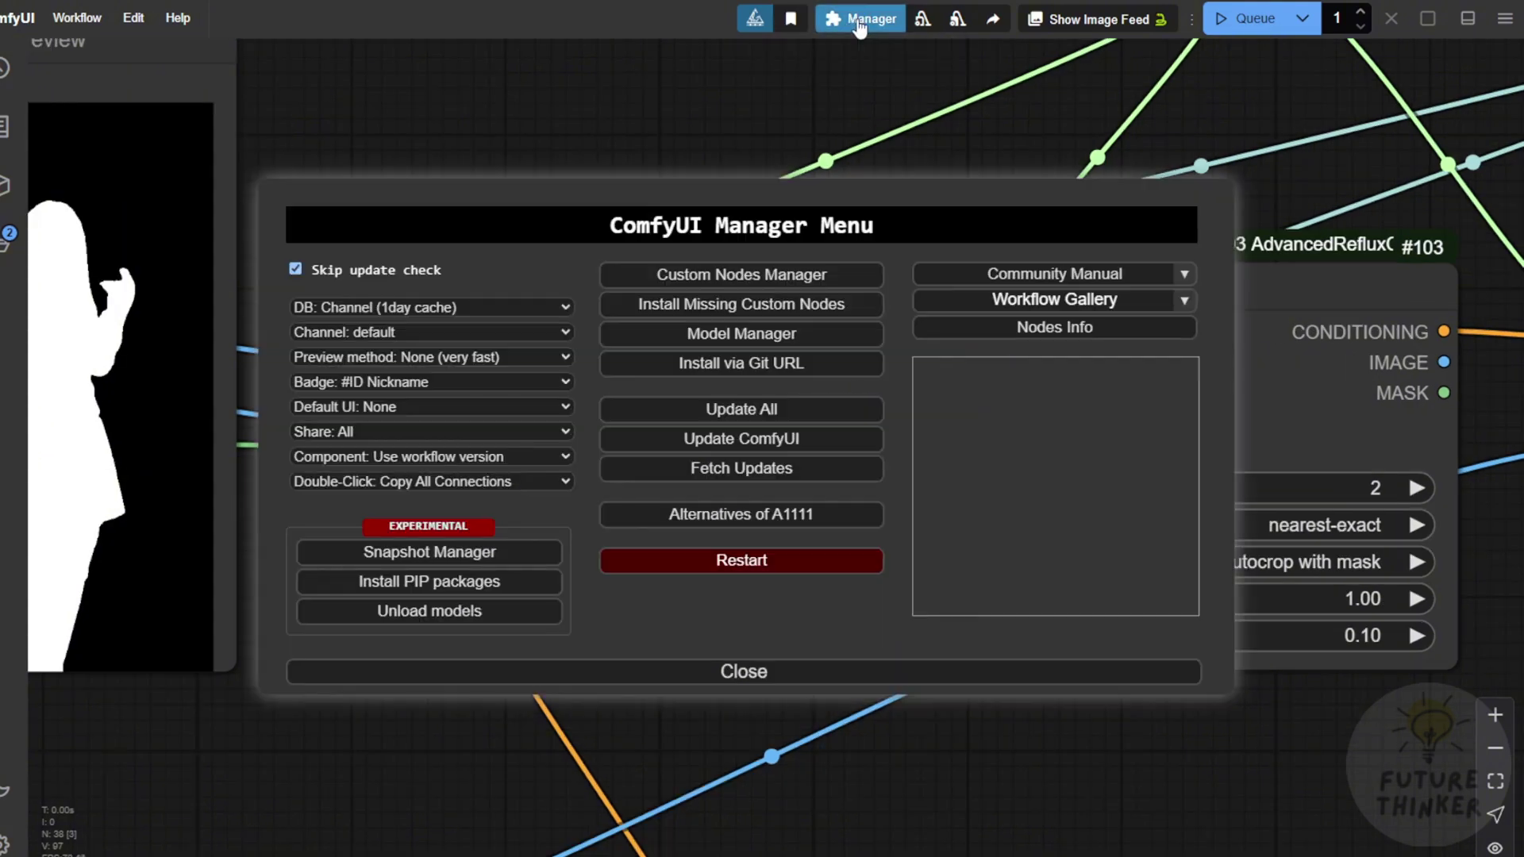
{"action": "left_click", "coordinate": [710, 275]}
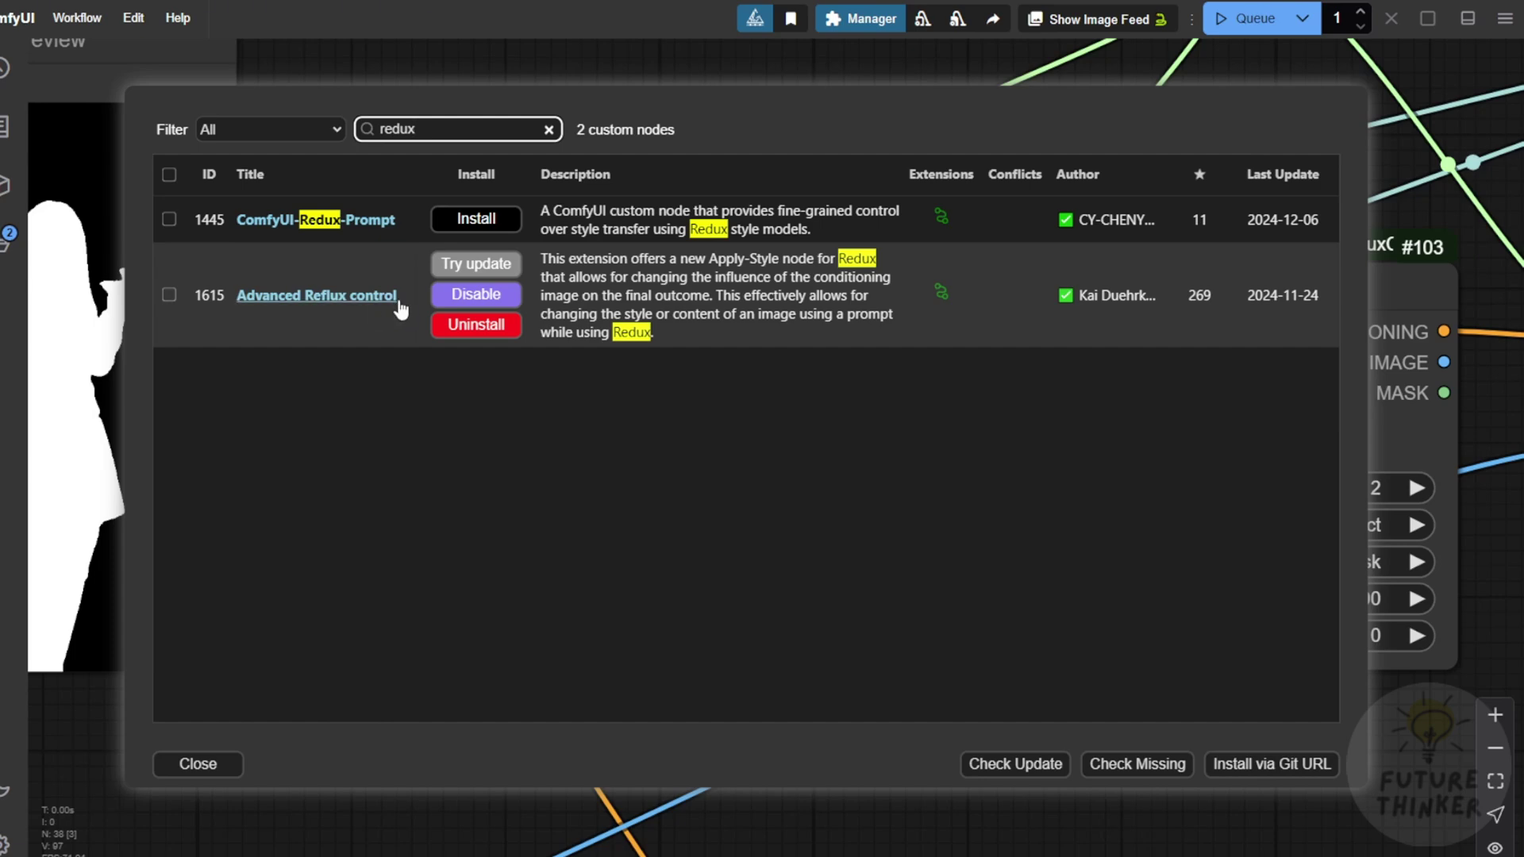
Close the custom nodes list and pan to the preview images and mask preview.
{"action": "key", "text": "Escape"}
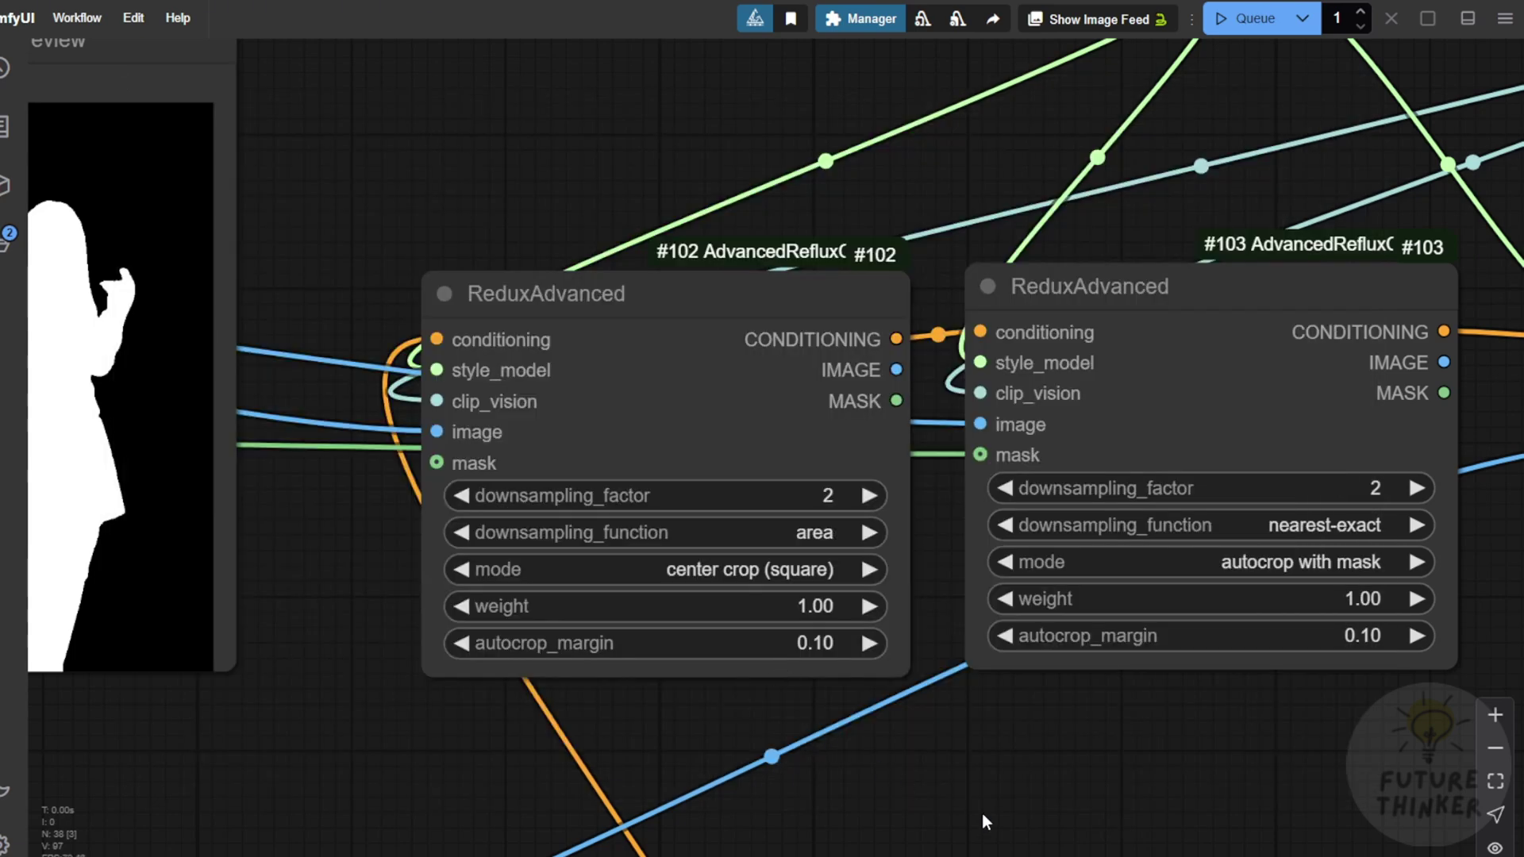
{"action": "scroll", "coordinate": [809, 742], "scroll_direction": "down", "scroll_amount": 3}
{"action": "scroll", "coordinate": [900, 597], "scroll_direction": "up", "scroll_amount": 3}
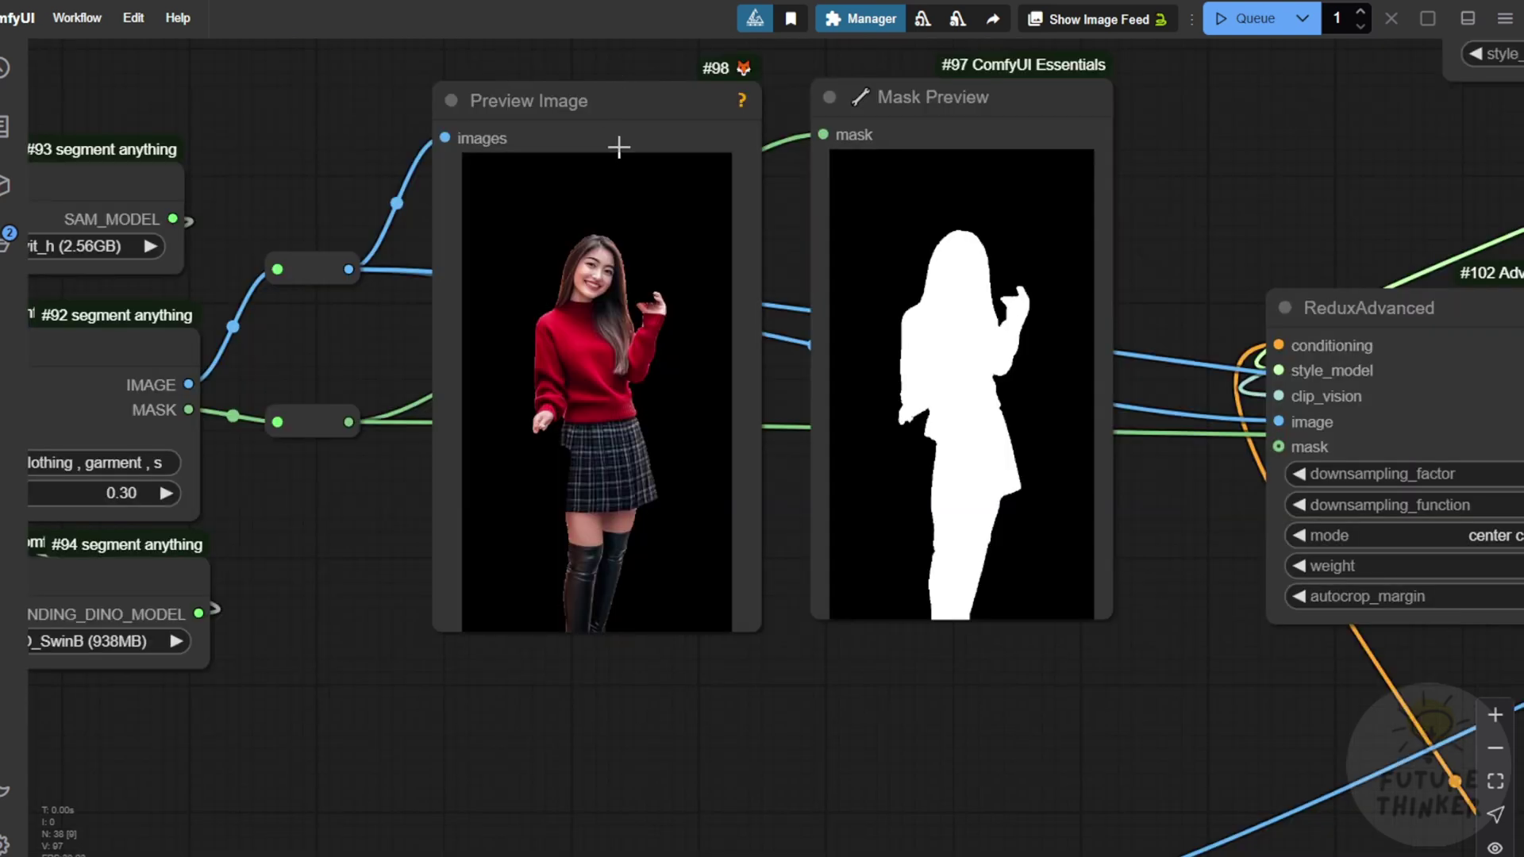
{"action": "scroll", "coordinate": [630, 450], "scroll_direction": "up", "scroll_amount": 5}
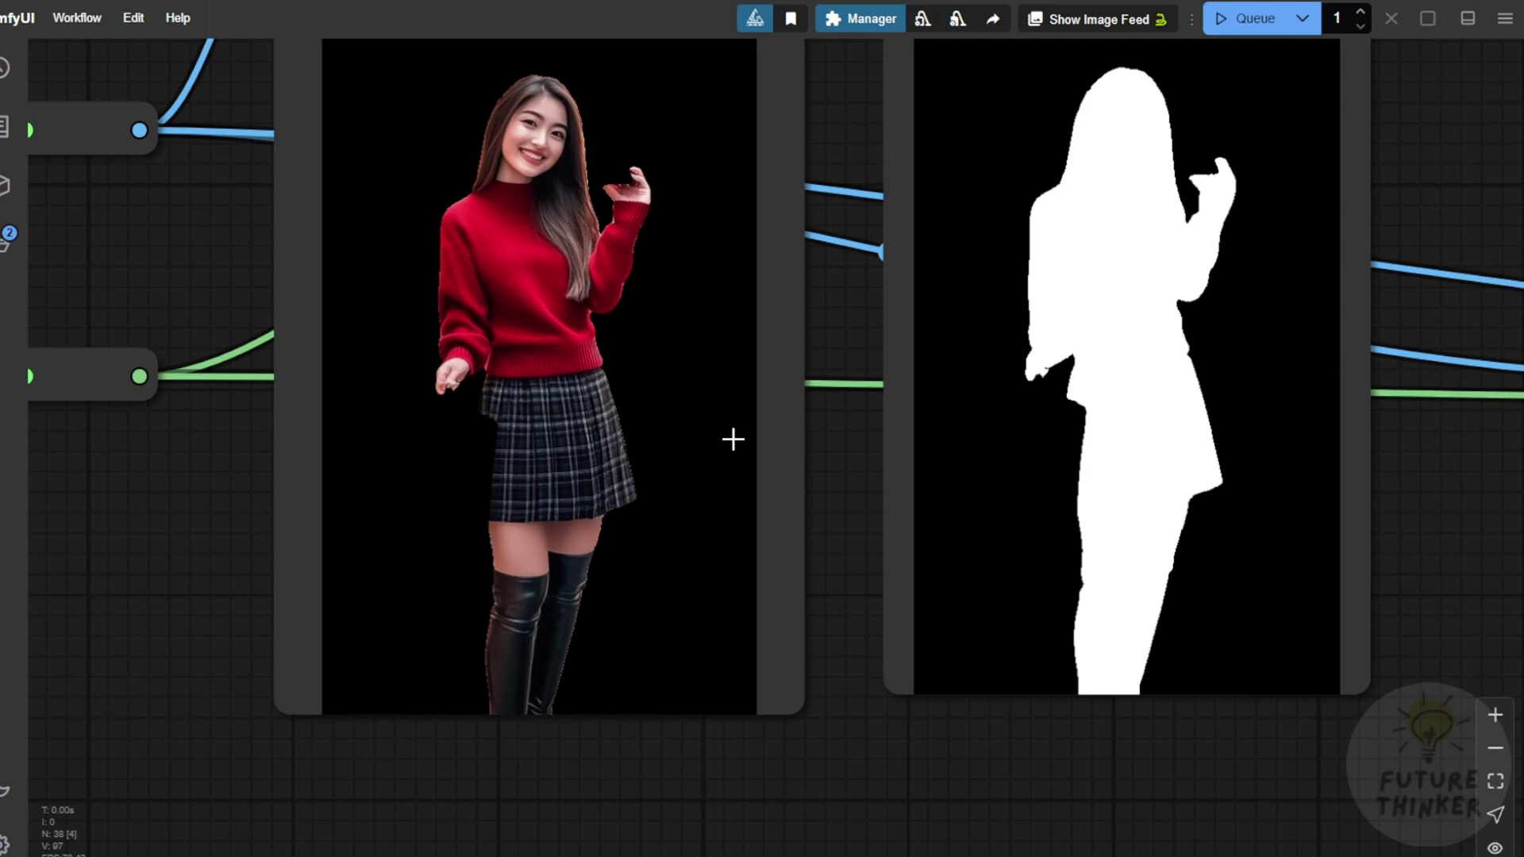
{"action": "left_click_drag", "start_coordinate": [837, 469], "coordinate": [846, 342]}
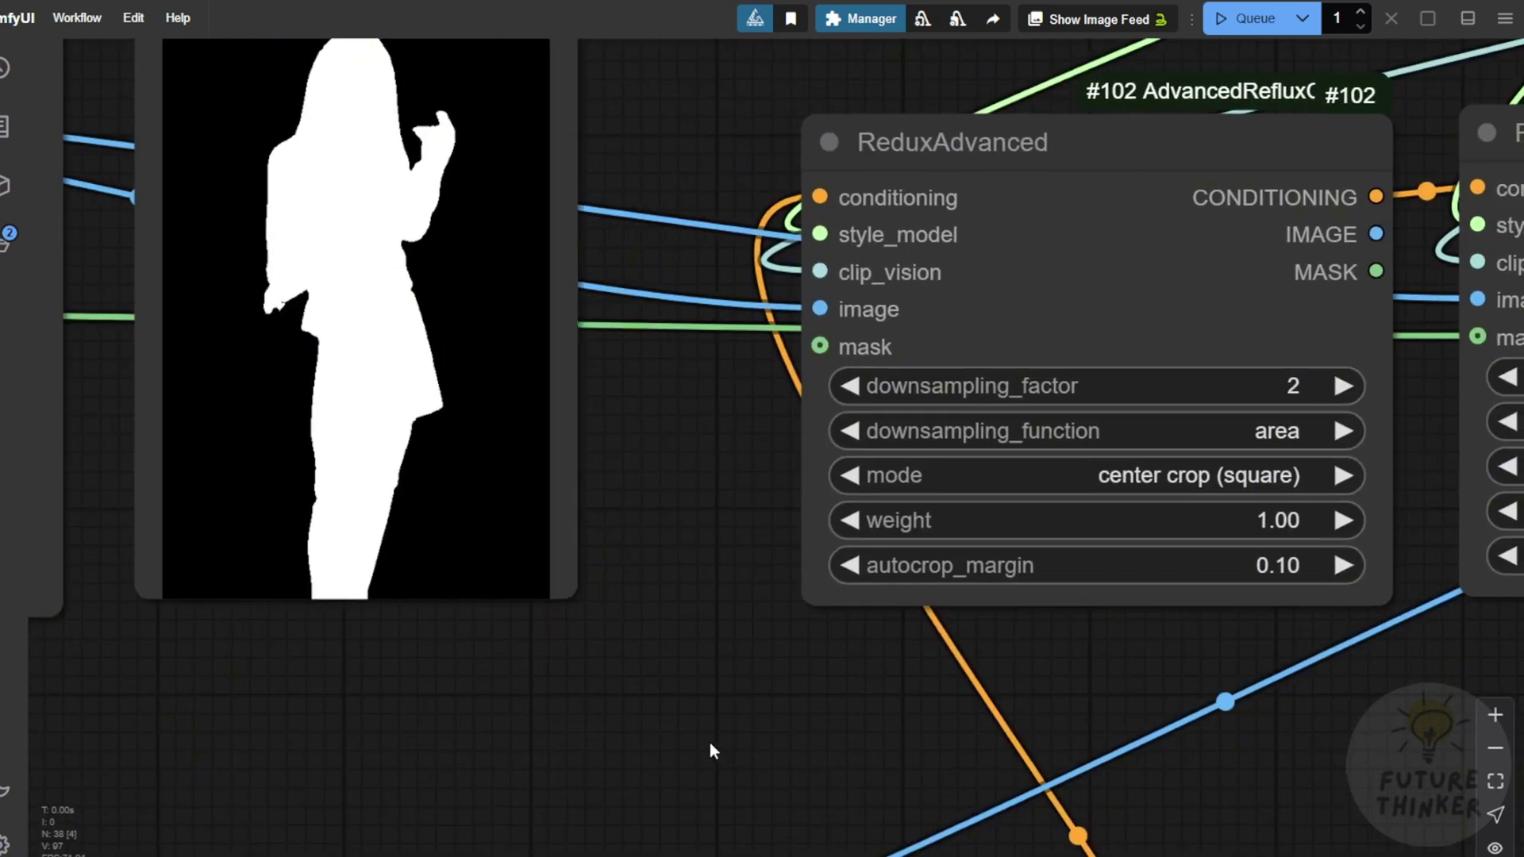
{"action": "left_click_drag", "start_coordinate": [711, 745], "coordinate": [593, 755]}
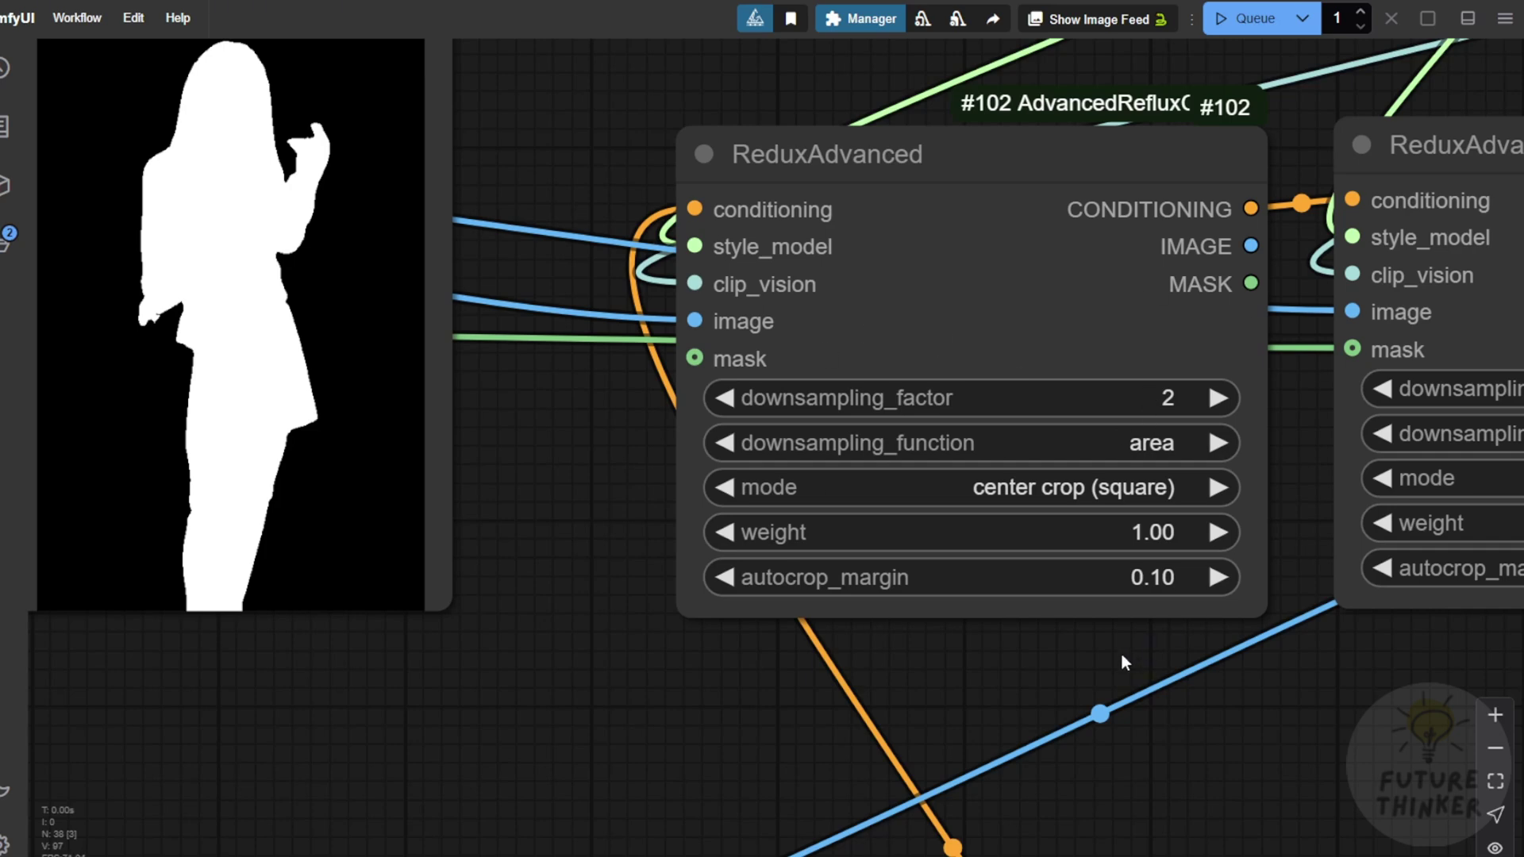
{"action": "scroll", "coordinate": [1137, 659], "scroll_direction": "down", "scroll_amount": 1}
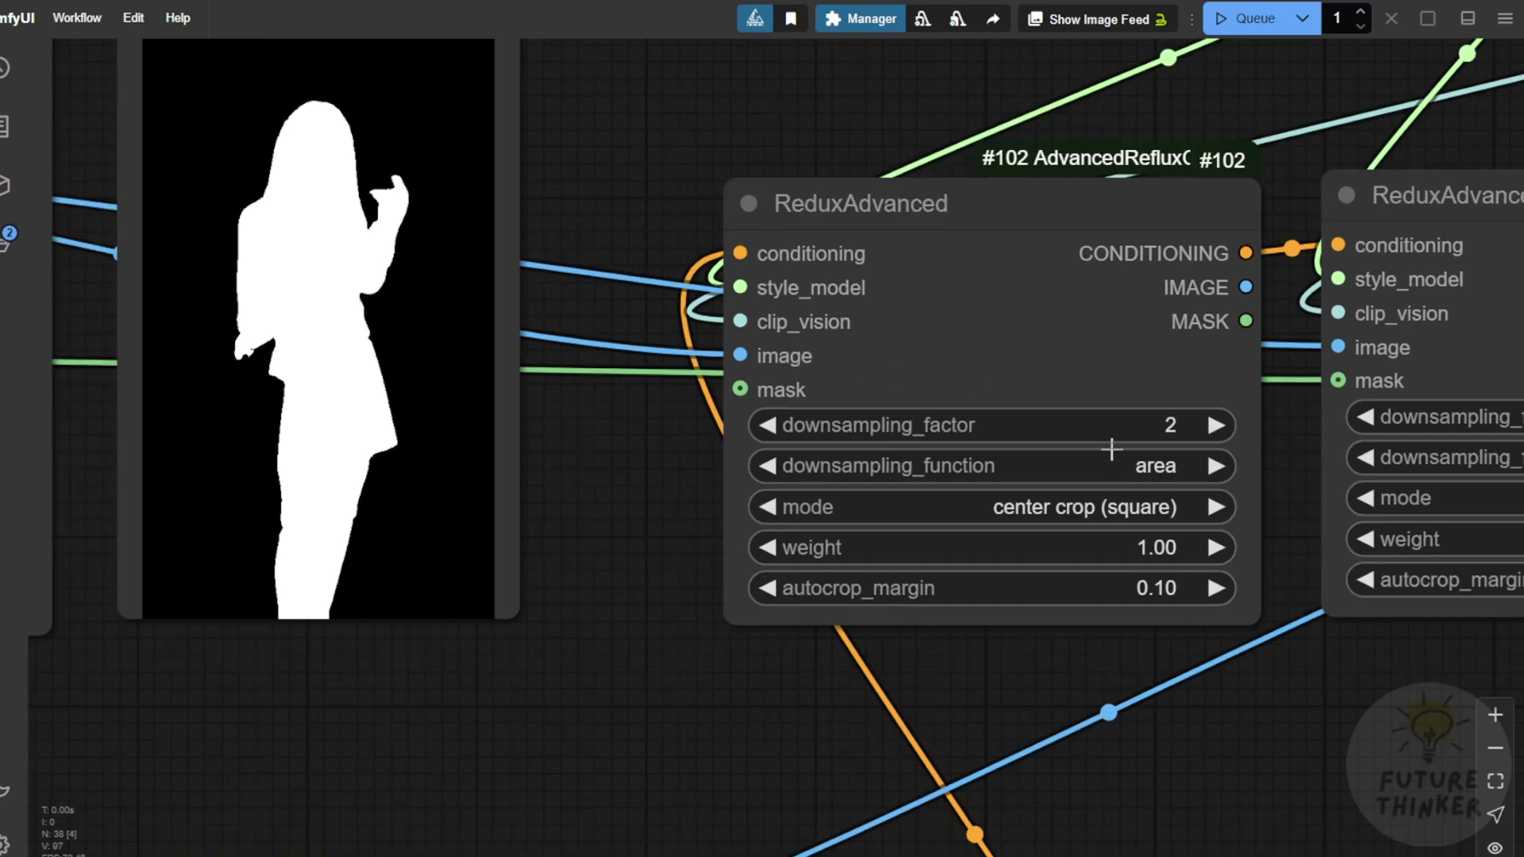
Adjust the downsampling factor and open the crop mode dropdown on ReduxAdvanced #102.
{"action": "left_click", "coordinate": [769, 427]}
{"action": "scroll", "coordinate": [1001, 553], "scroll_direction": "up", "scroll_amount": 5}
{"action": "left_click", "coordinate": [934, 507]}
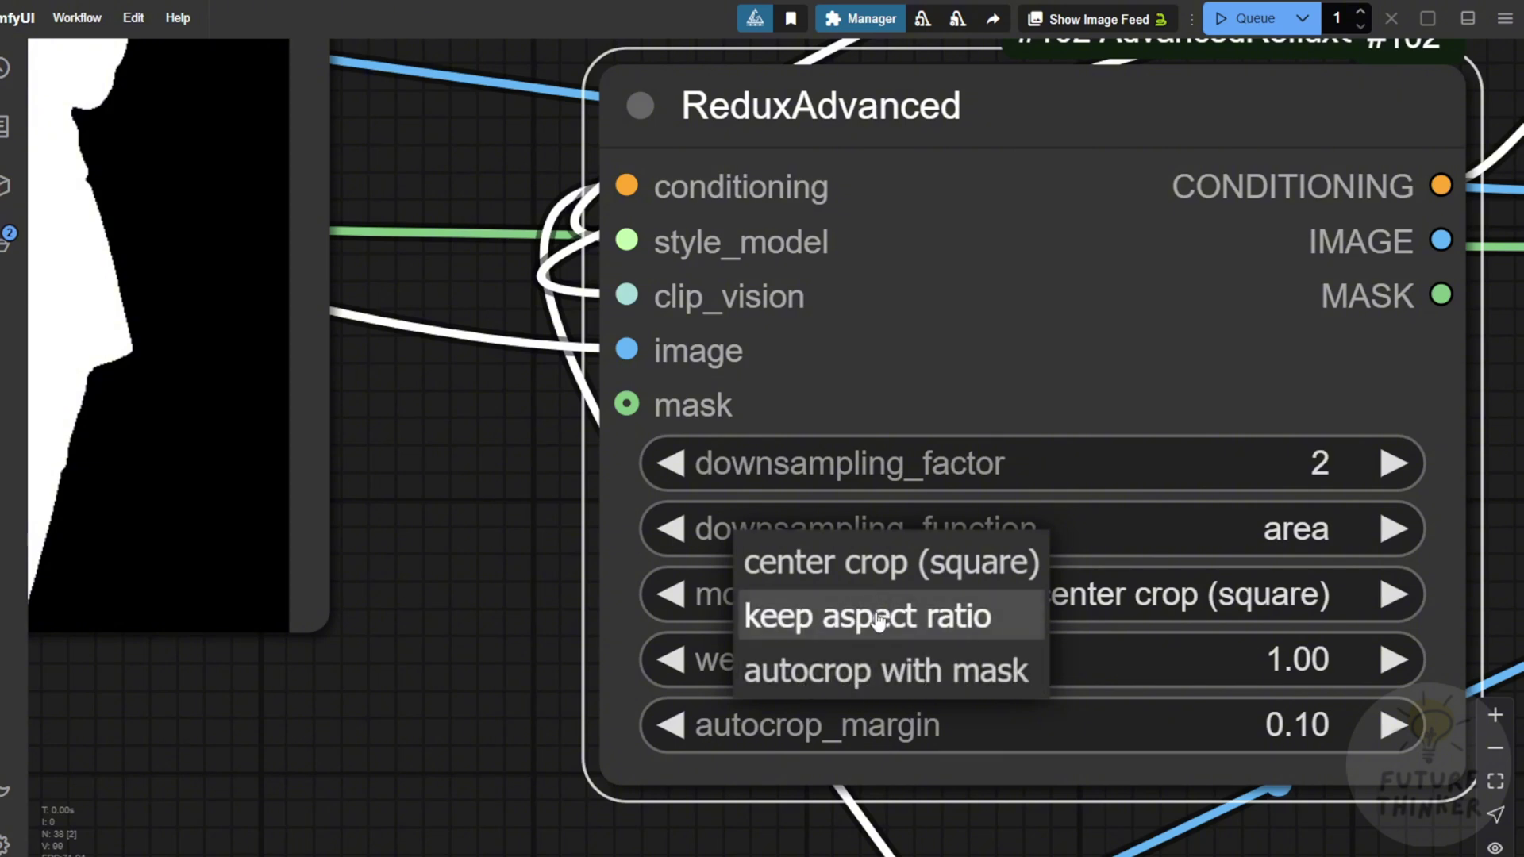
Close the mode dropdown unchanged and inspect ReduxAdvanced #102's inputs and settings.
{"action": "scroll", "coordinate": [875, 673], "scroll_direction": "down", "scroll_amount": 4}
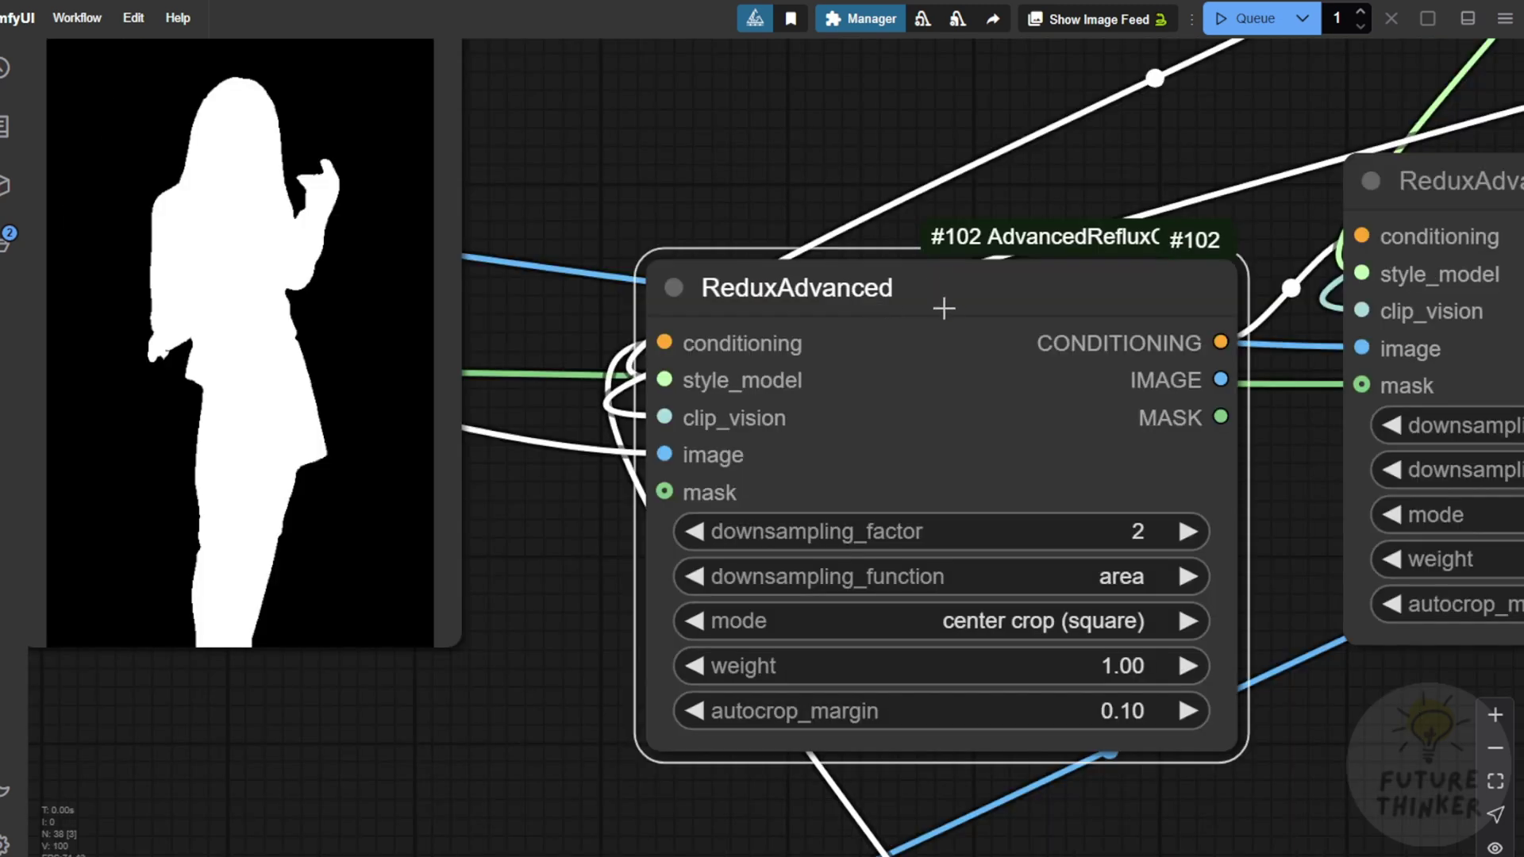
{"action": "left_click_drag", "start_coordinate": [946, 307], "coordinate": [966, 211]}
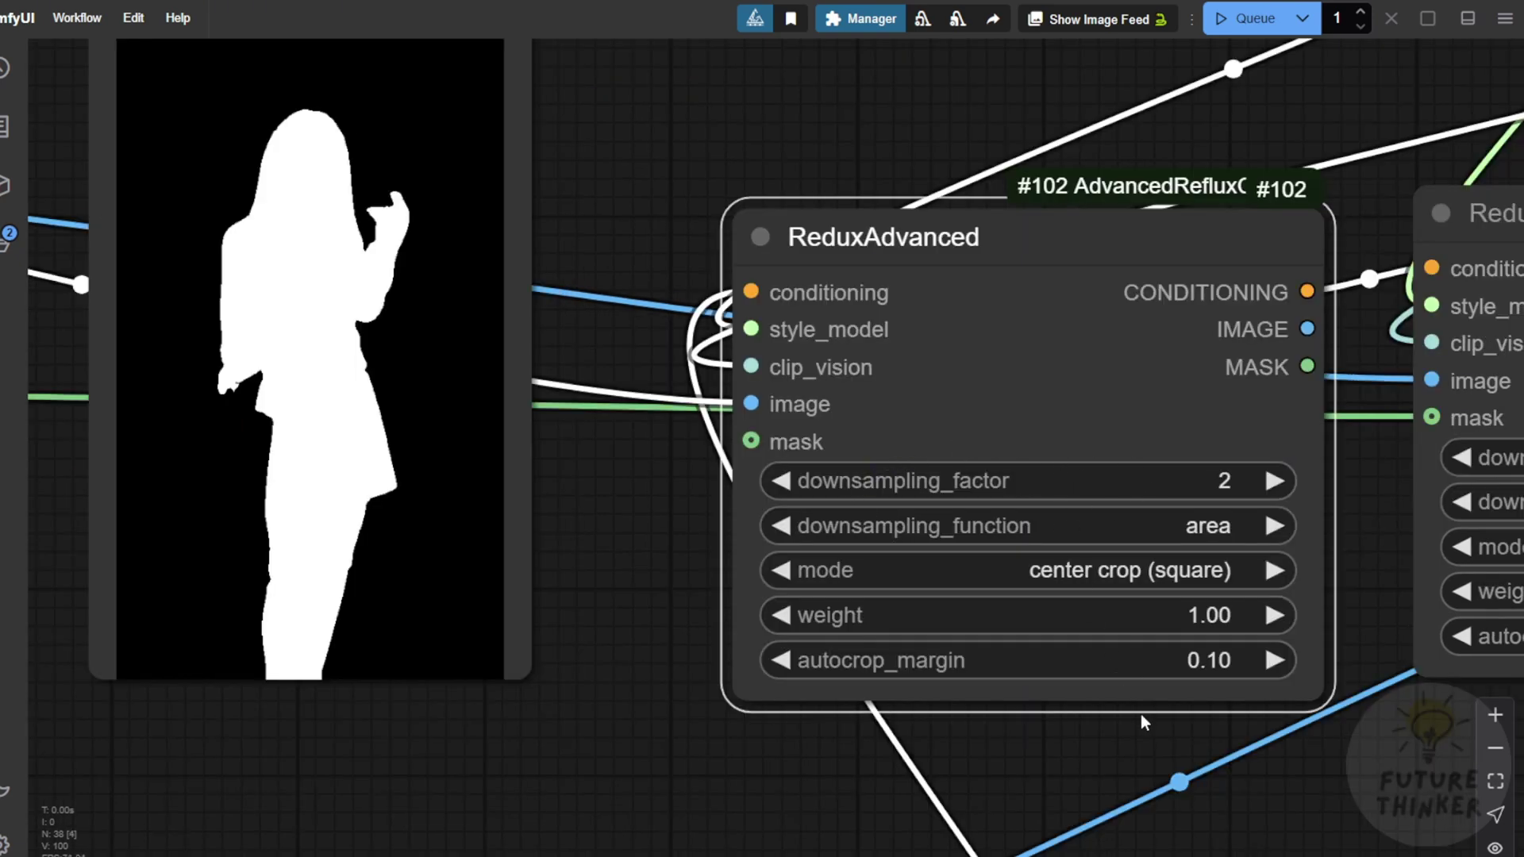
{"action": "left_click_drag", "start_coordinate": [1135, 736], "coordinate": [840, 727]}
{"action": "scroll", "coordinate": [840, 727], "scroll_direction": "up", "scroll_amount": 3}
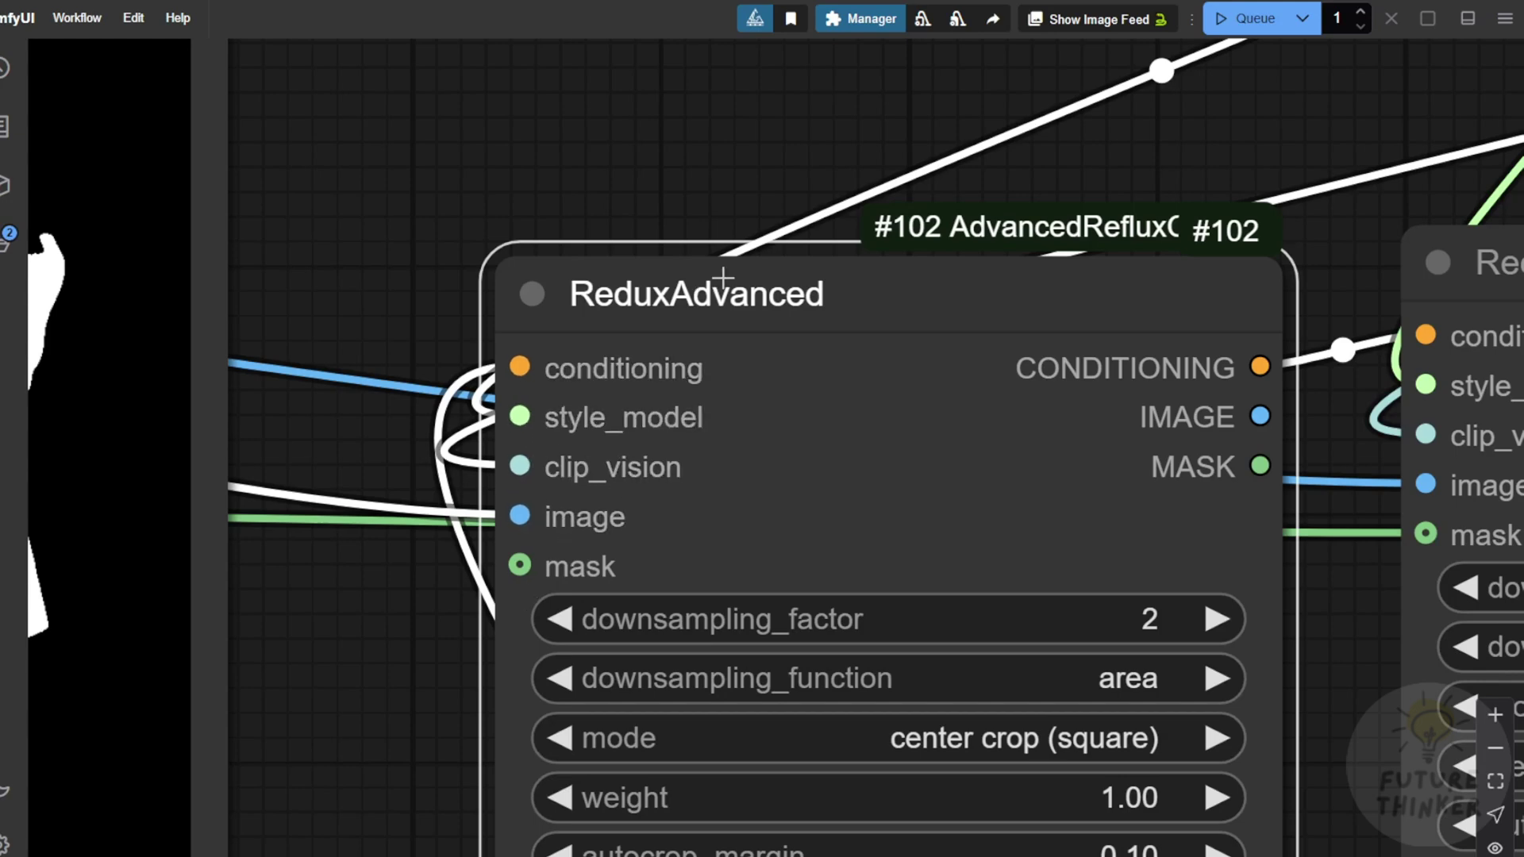
{"action": "scroll", "coordinate": [517, 562], "scroll_direction": "up", "scroll_amount": 3}
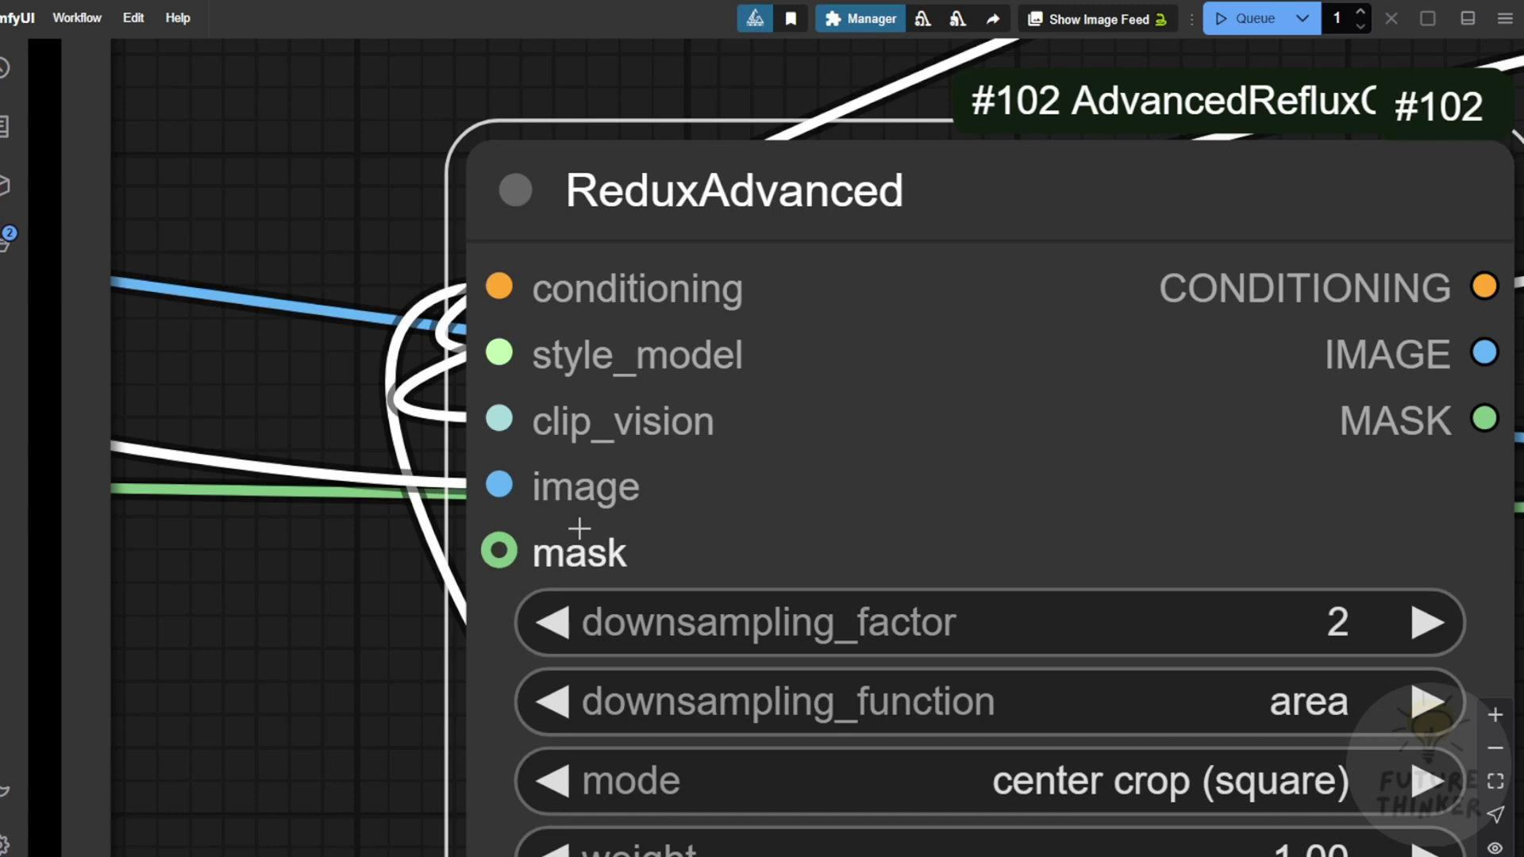
{"action": "left_click_drag", "start_coordinate": [330, 719], "coordinate": [387, 491]}
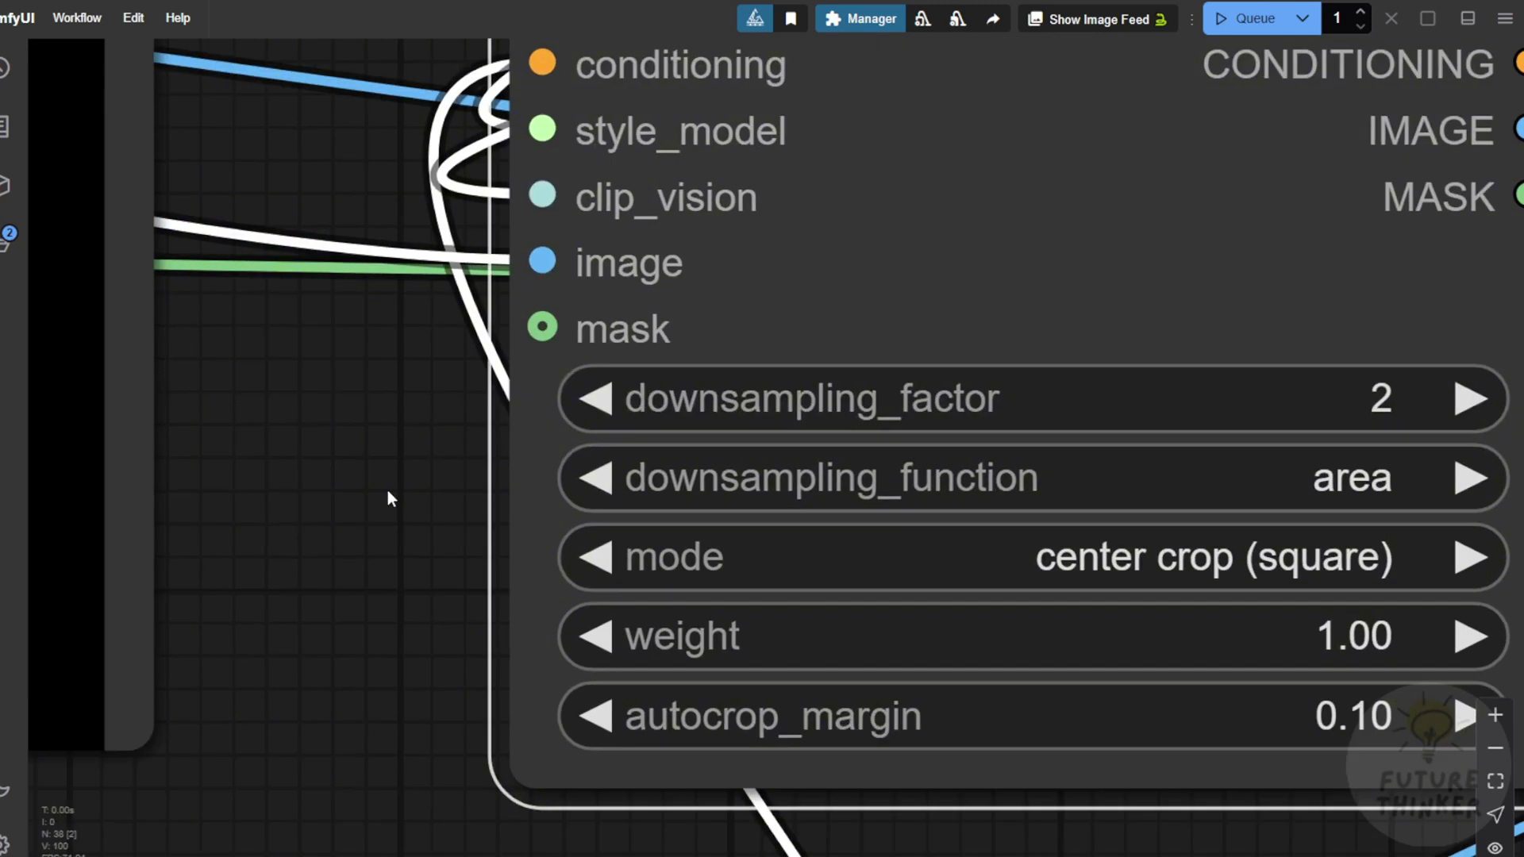
{"action": "left_click_drag", "start_coordinate": [411, 432], "coordinate": [197, 468]}
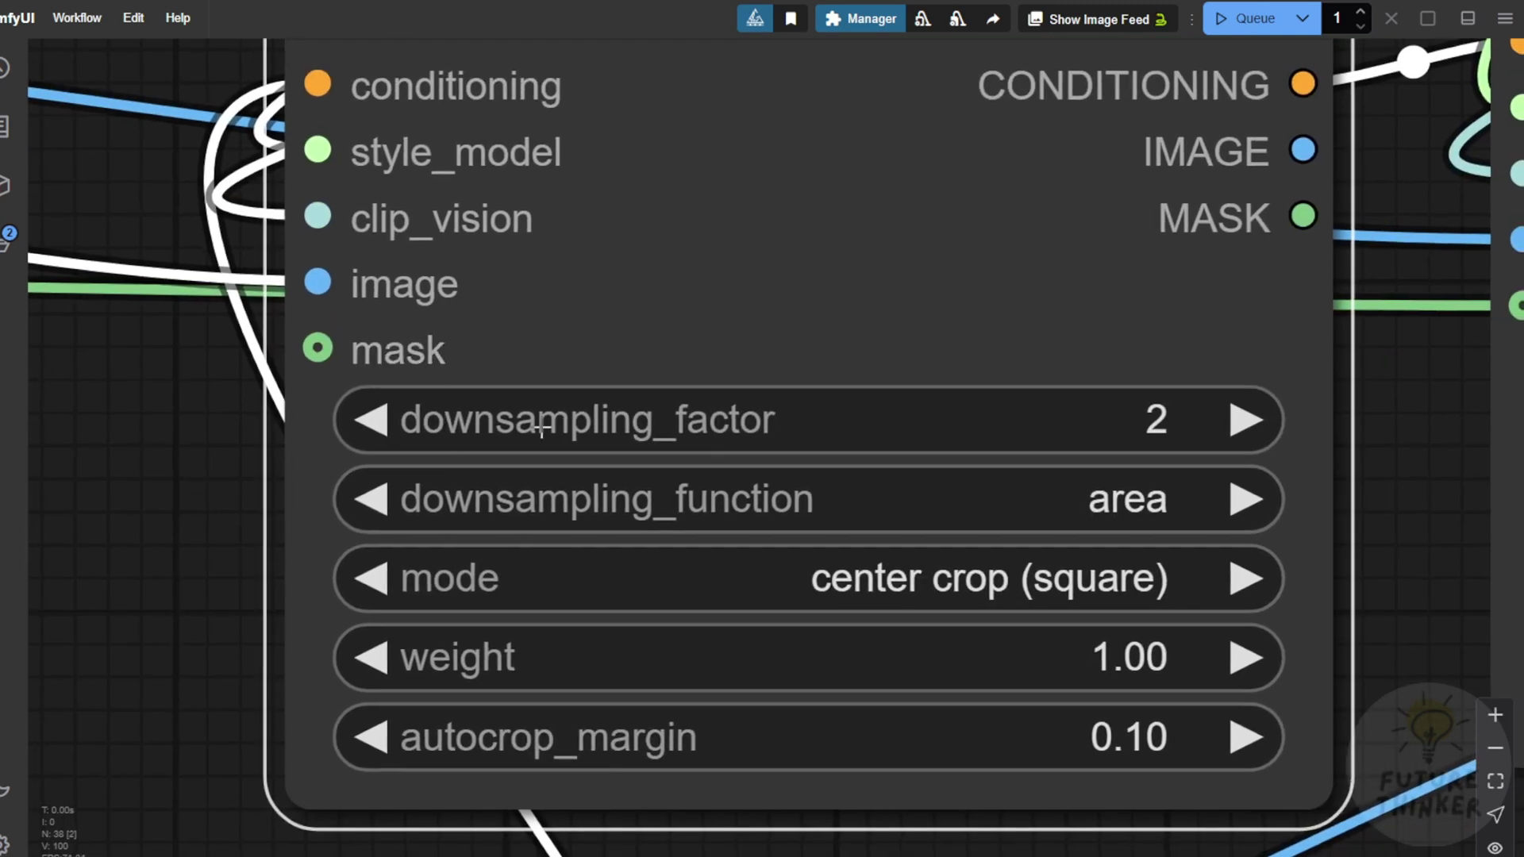
Select and reposition ReduxAdvanced nodes #103 and #102.
{"action": "scroll", "coordinate": [797, 493], "scroll_direction": "down", "scroll_amount": 6}
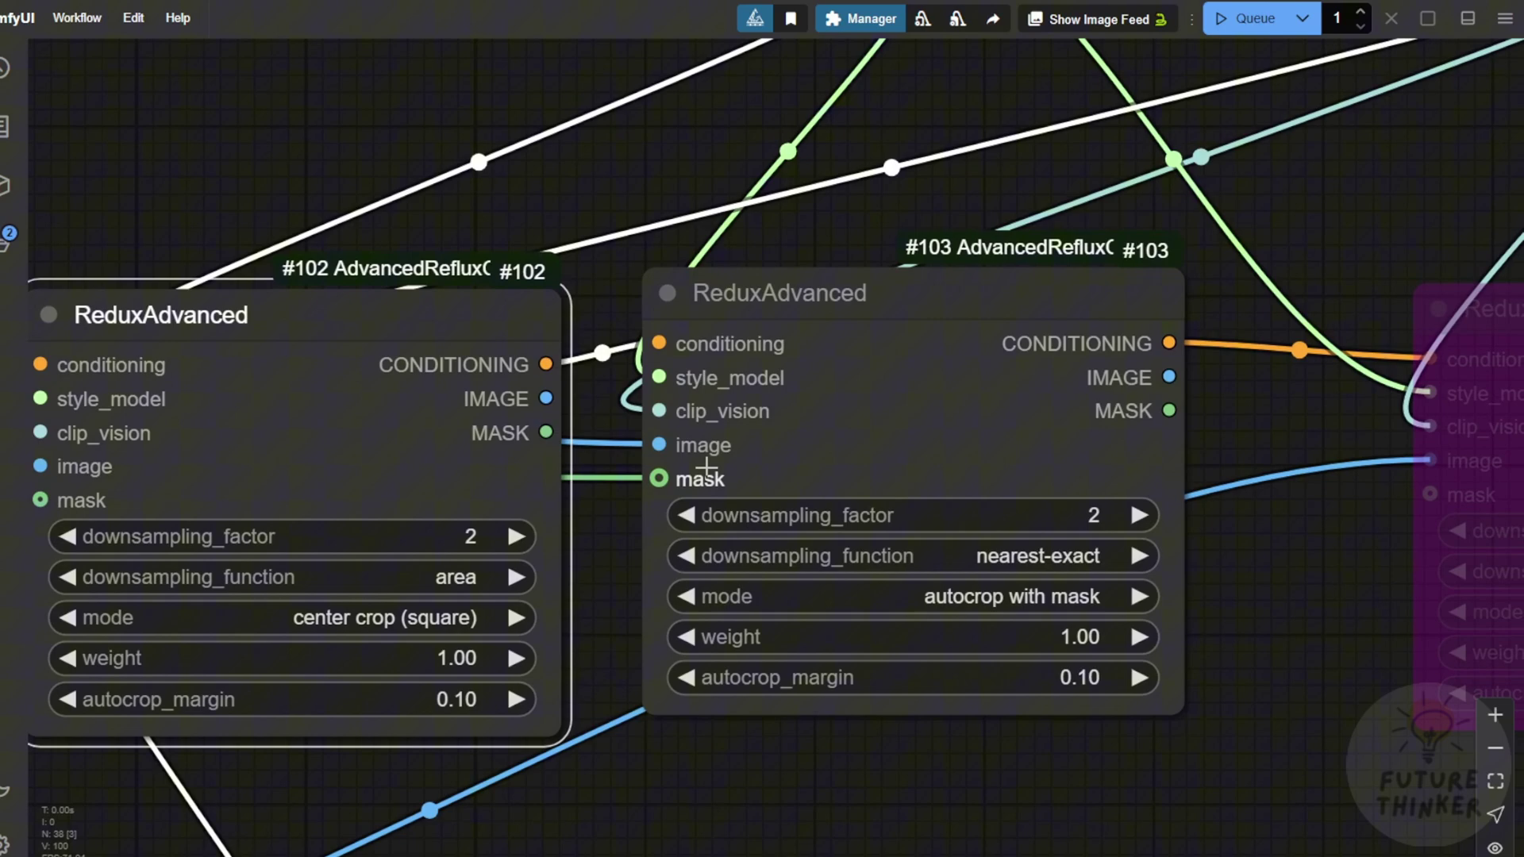
{"action": "scroll", "coordinate": [706, 467], "scroll_direction": "up", "scroll_amount": 6}
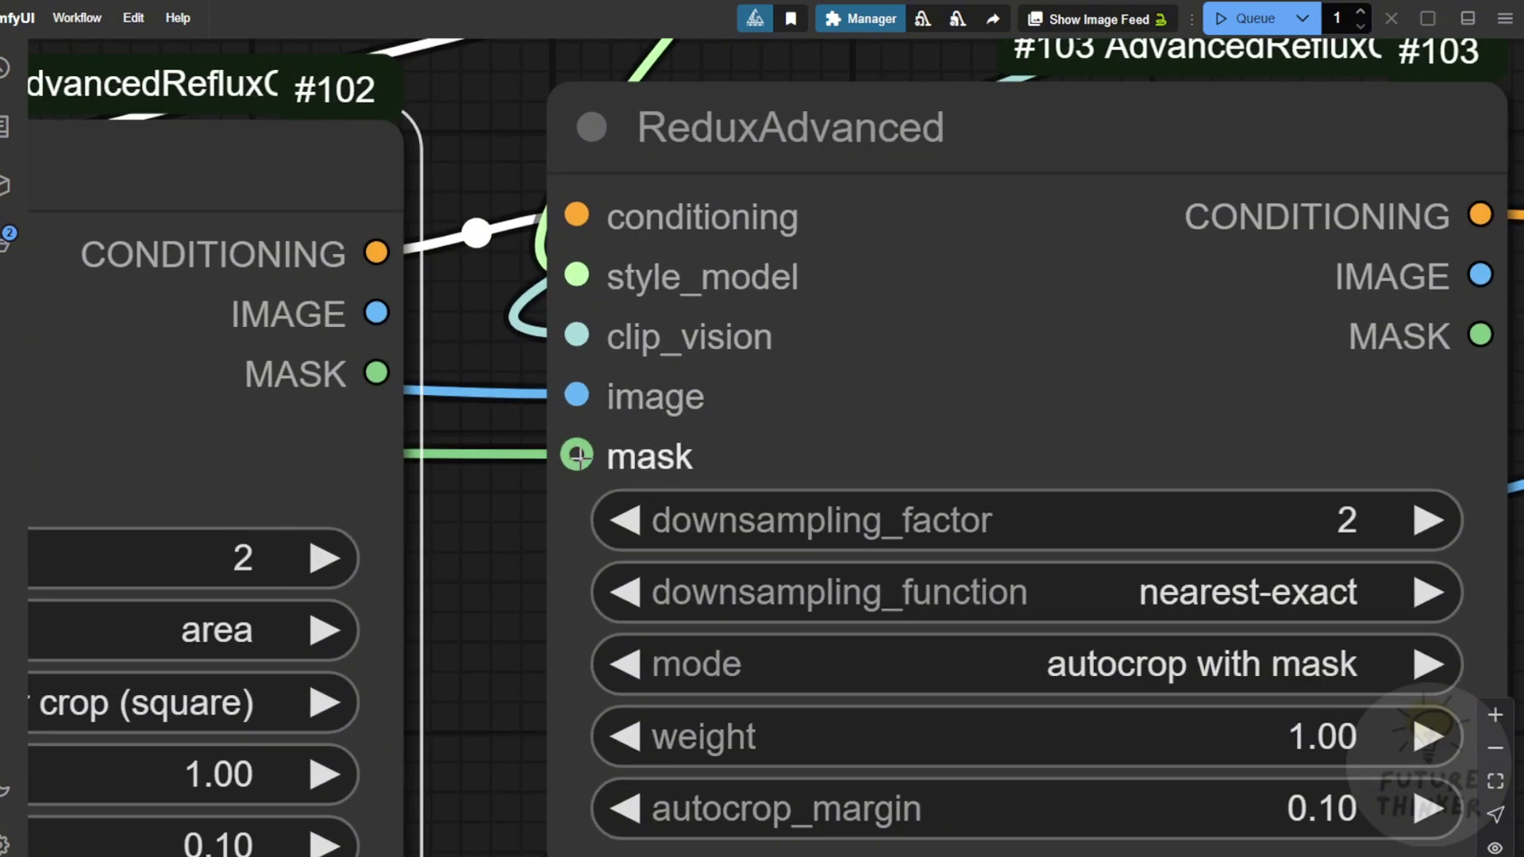
{"action": "left_click", "coordinate": [854, 422]}
{"action": "scroll", "coordinate": [603, 426], "scroll_direction": "down", "scroll_amount": 2}
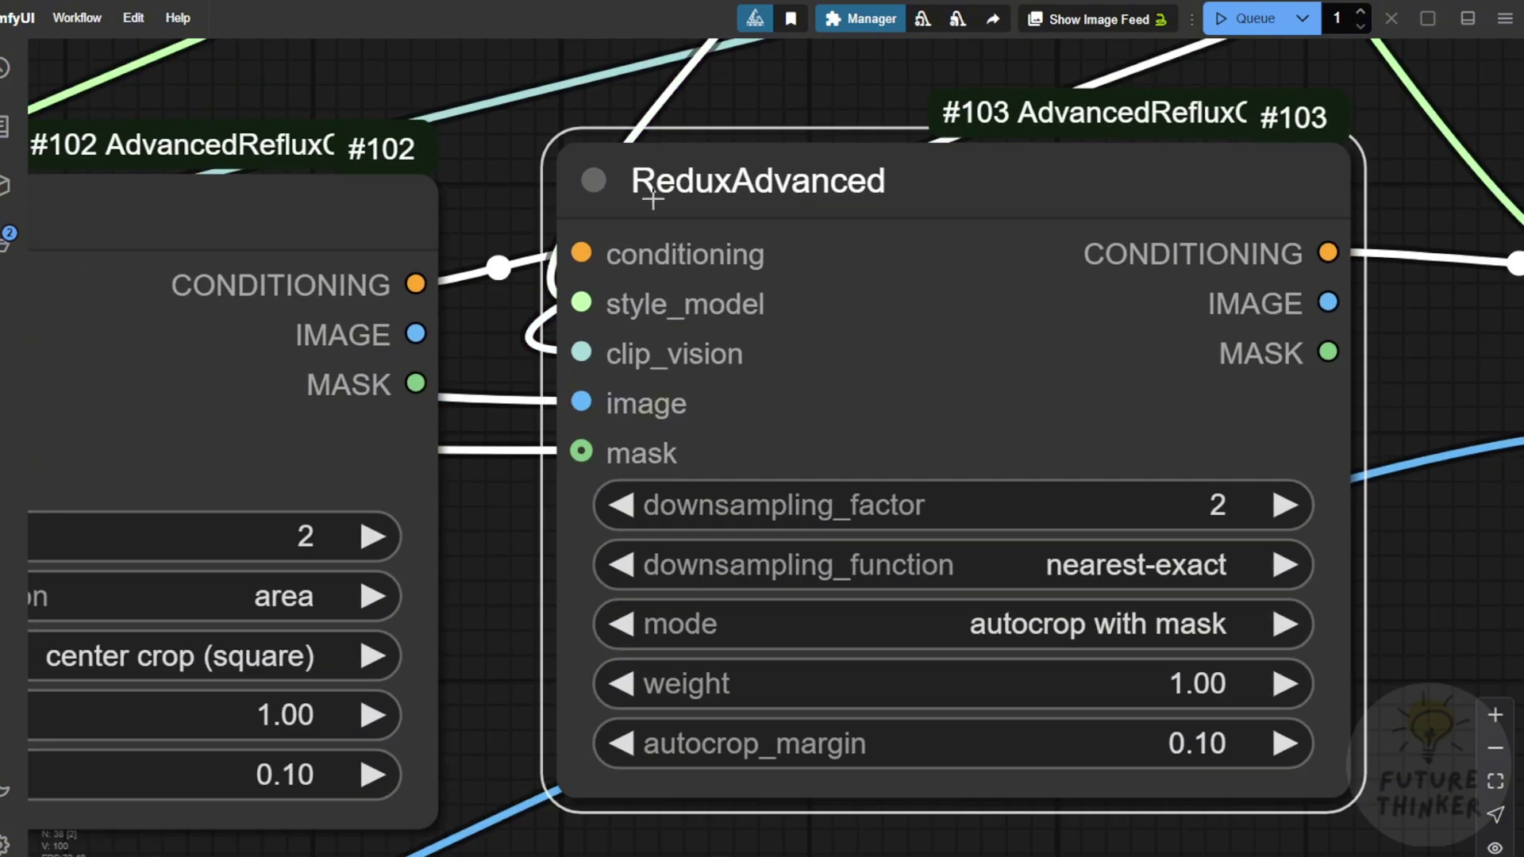
{"action": "left_click_drag", "start_coordinate": [874, 184], "coordinate": [906, 206]}
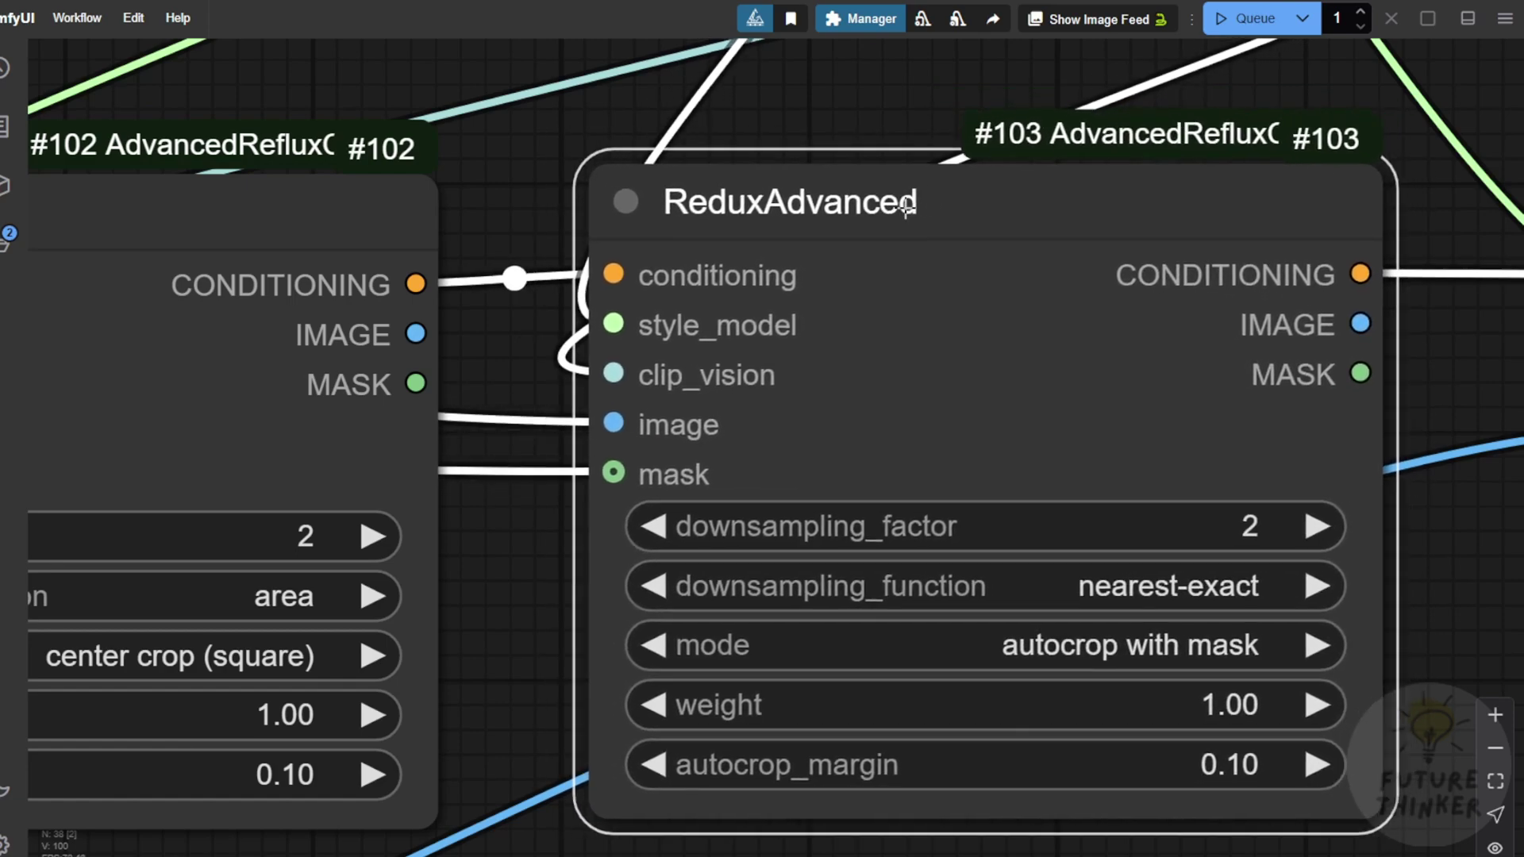
{"action": "left_click_drag", "start_coordinate": [527, 179], "coordinate": [951, 196]}
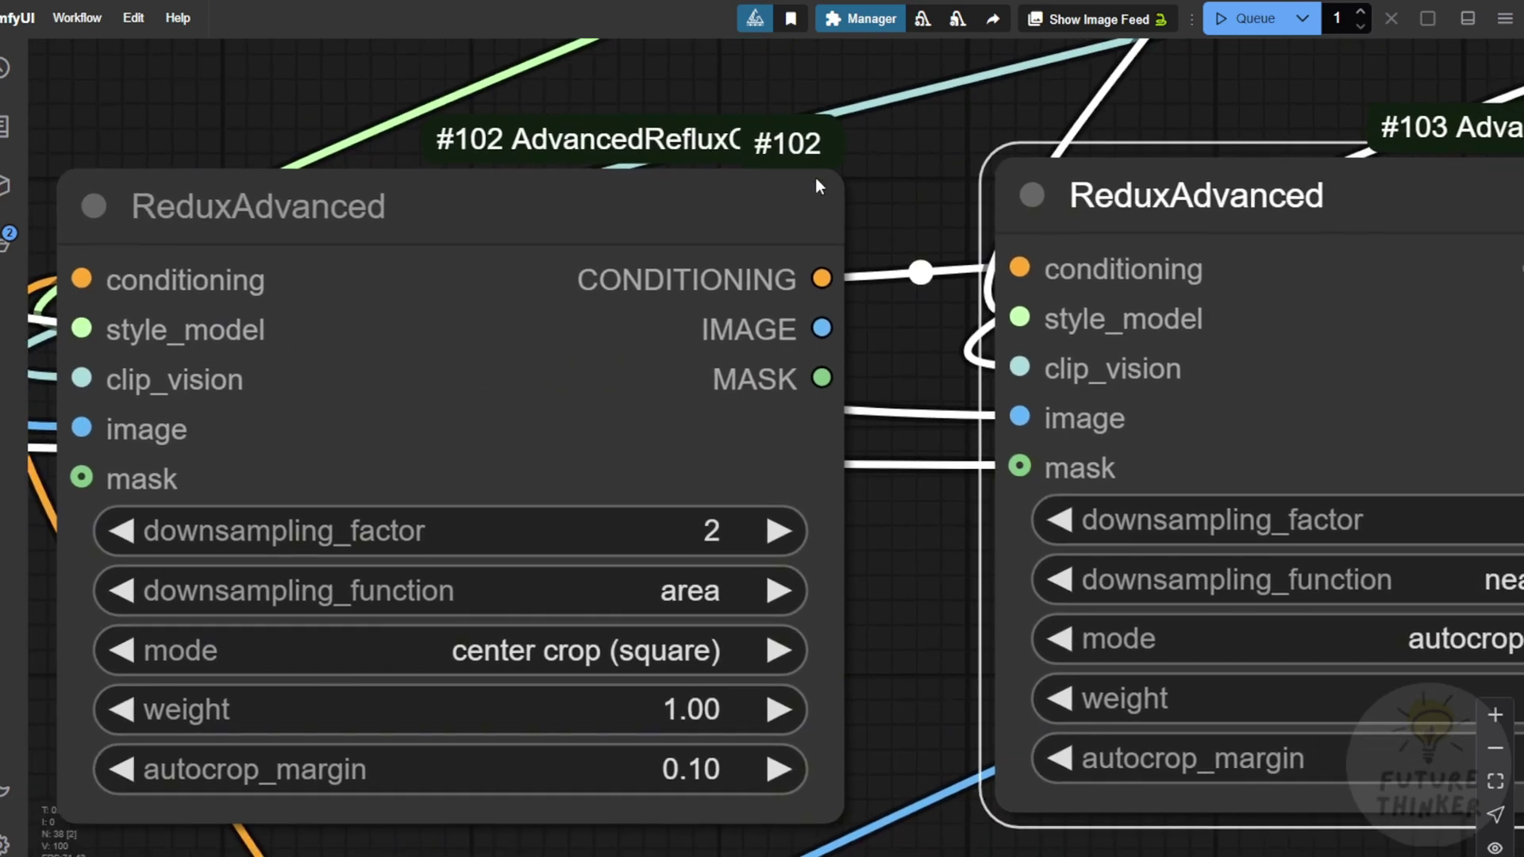
Pan past the outfit preview, mask and segment anything nodes to Load Image From Url.
{"action": "scroll", "coordinate": [727, 202], "scroll_direction": "down", "scroll_amount": 3}
{"action": "left_click_drag", "start_coordinate": [684, 697], "coordinate": [1143, 690]}
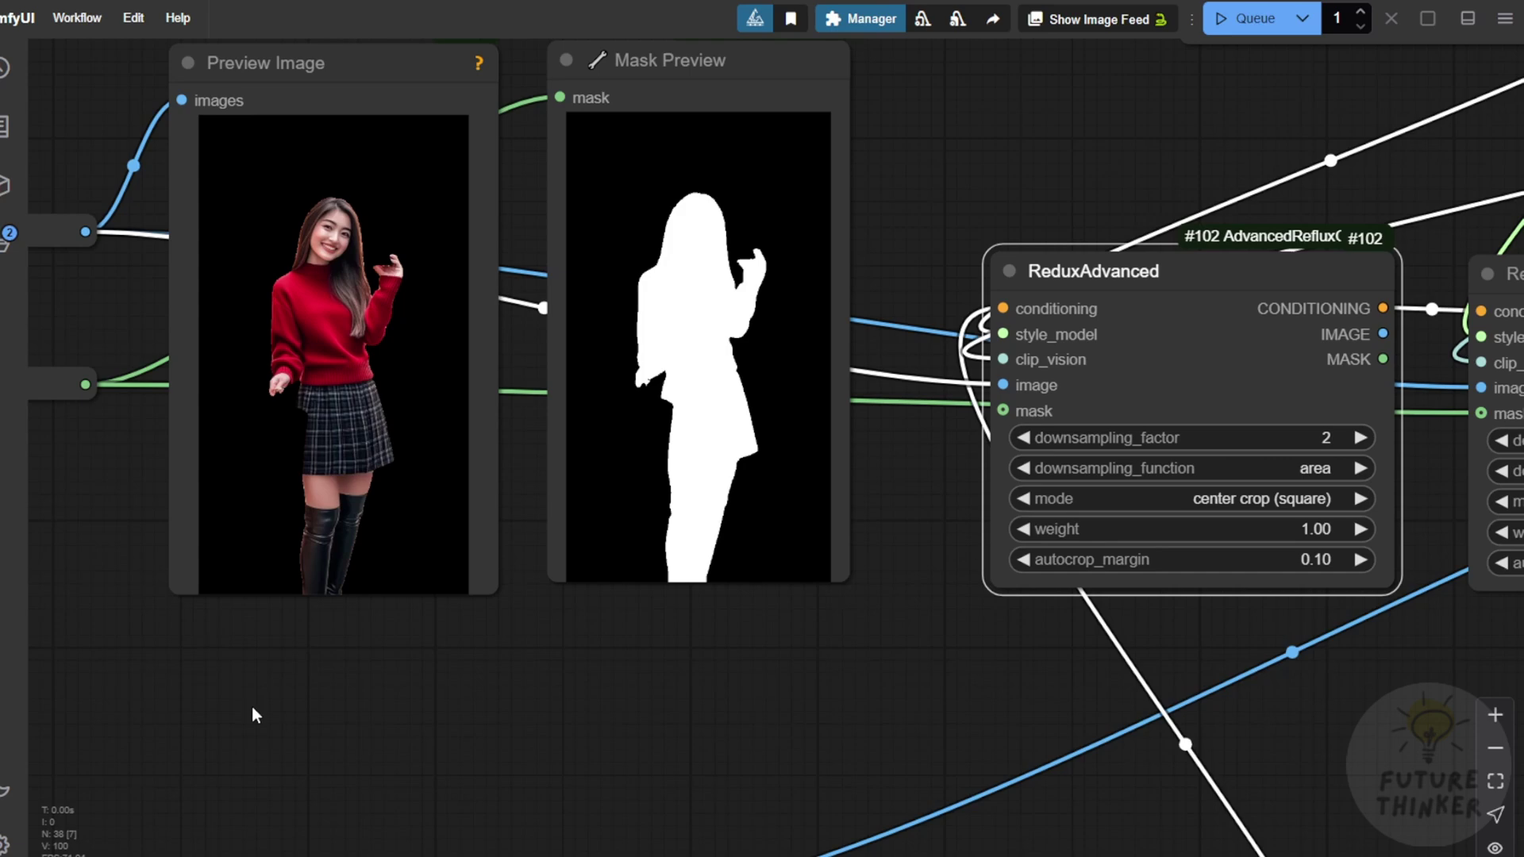
{"action": "left_click_drag", "start_coordinate": [148, 344], "coordinate": [394, 354]}
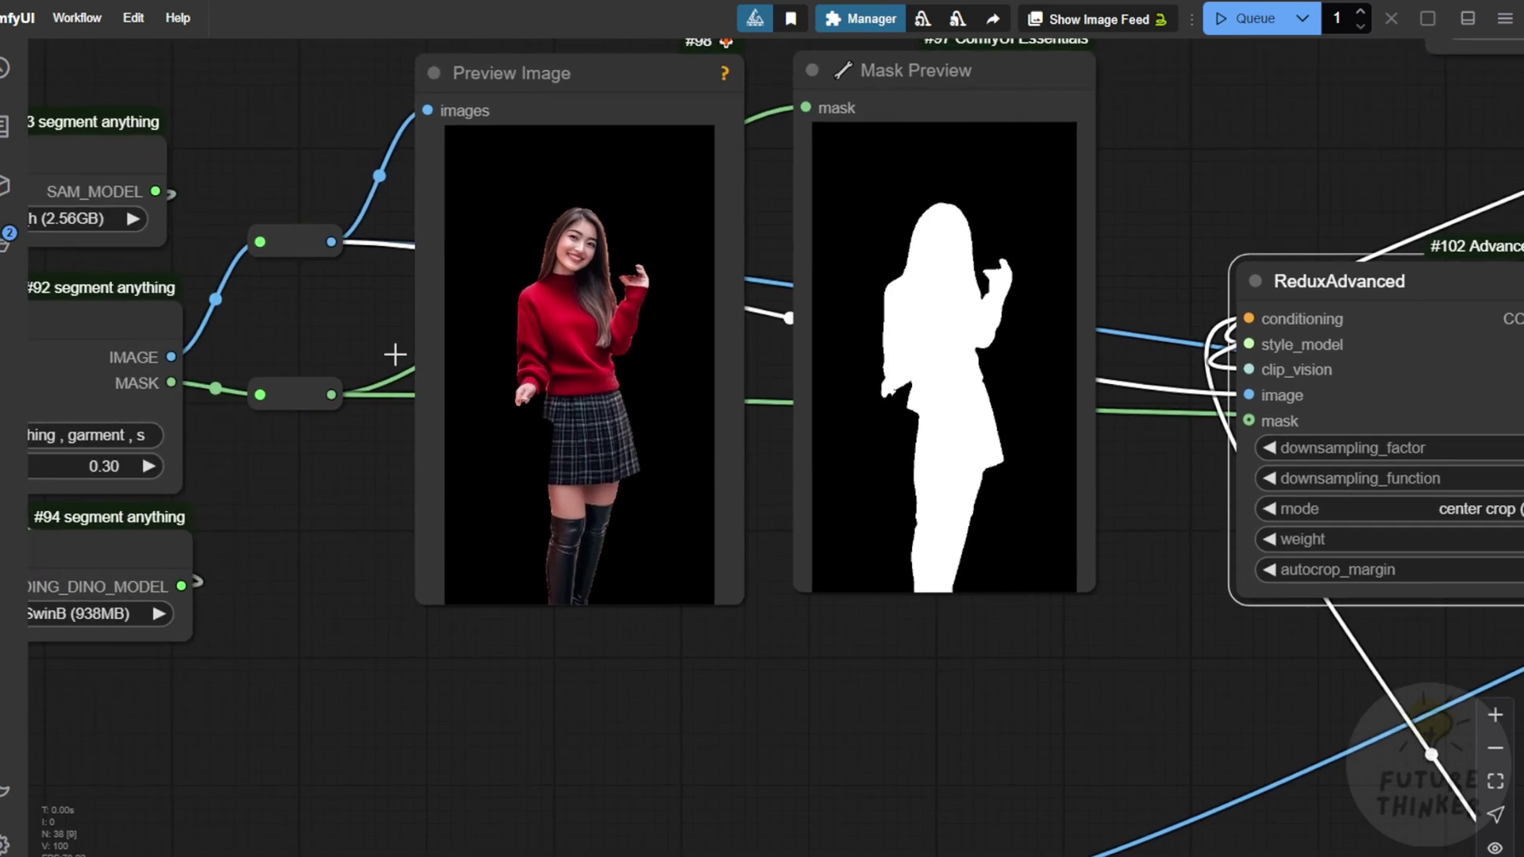
{"action": "left_click", "coordinate": [577, 76]}
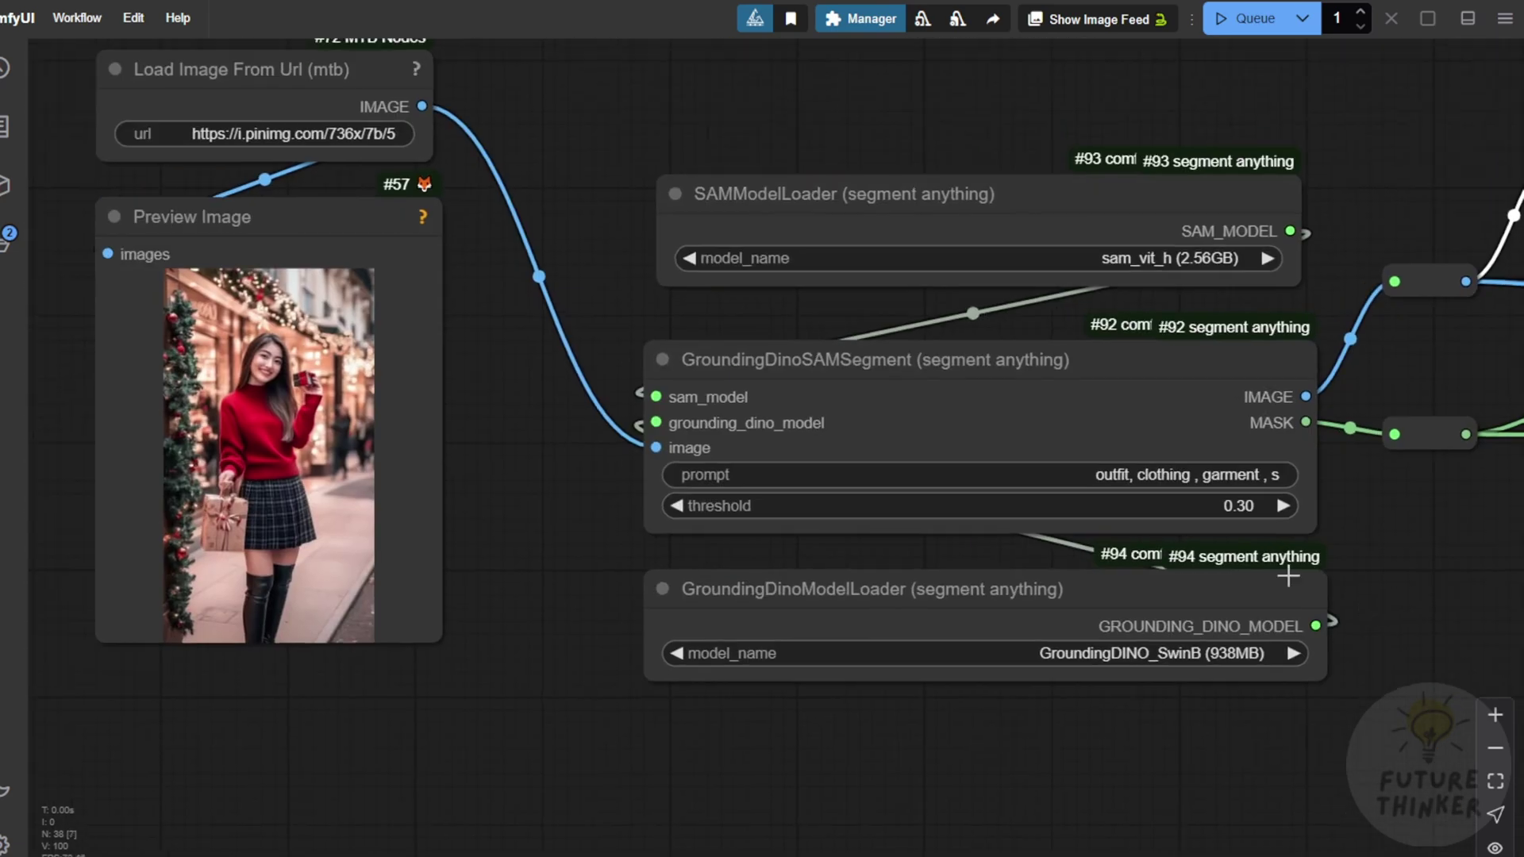
{"action": "left_click_drag", "start_coordinate": [501, 413], "coordinate": [674, 427]}
{"action": "scroll", "coordinate": [549, 401], "scroll_direction": "up", "scroll_amount": 4}
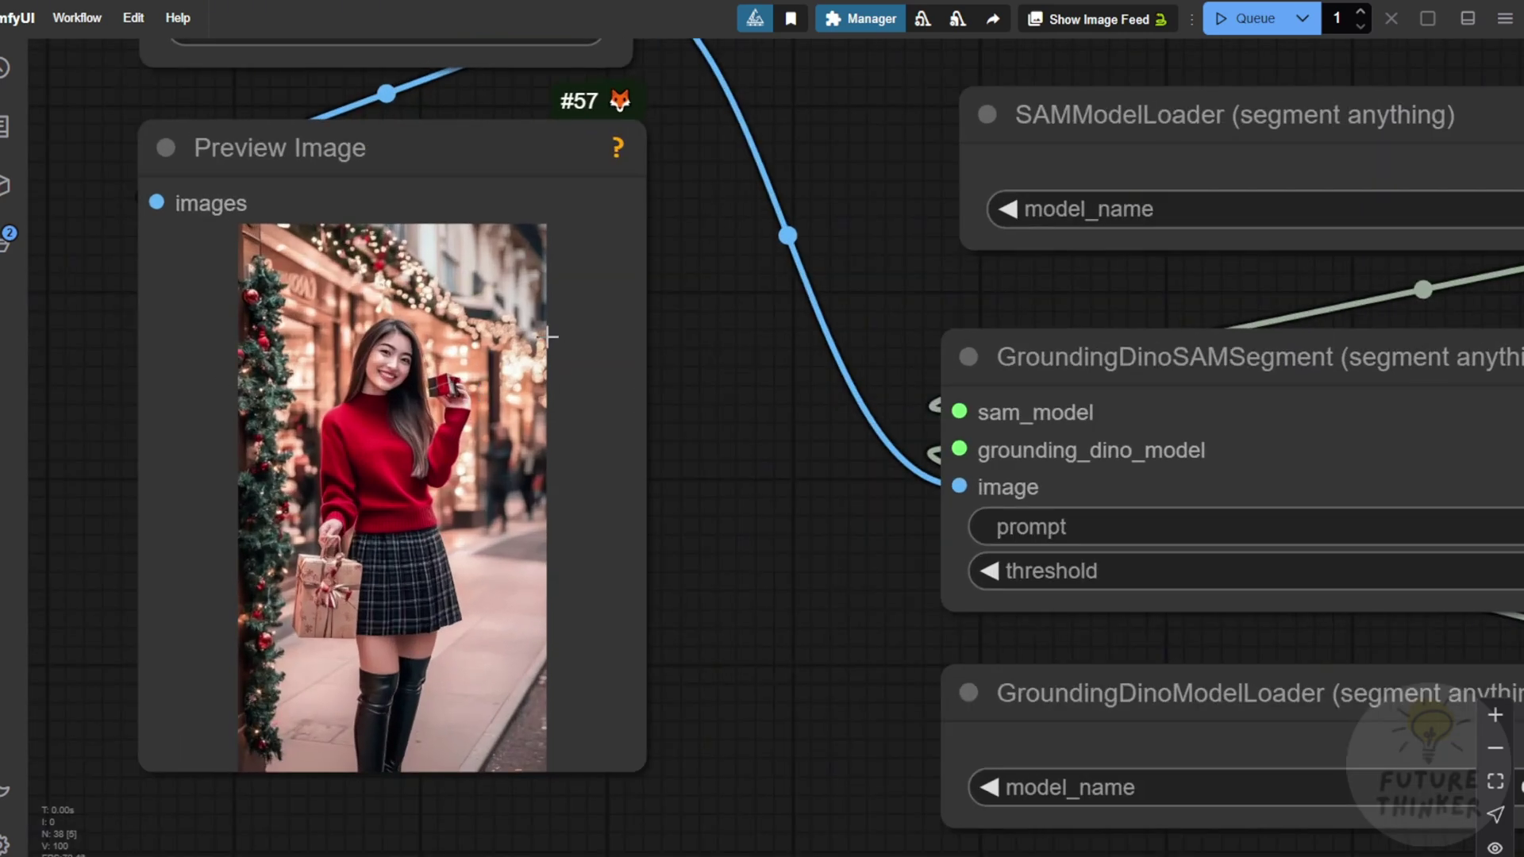
{"action": "left_click_drag", "start_coordinate": [698, 278], "coordinate": [750, 457]}
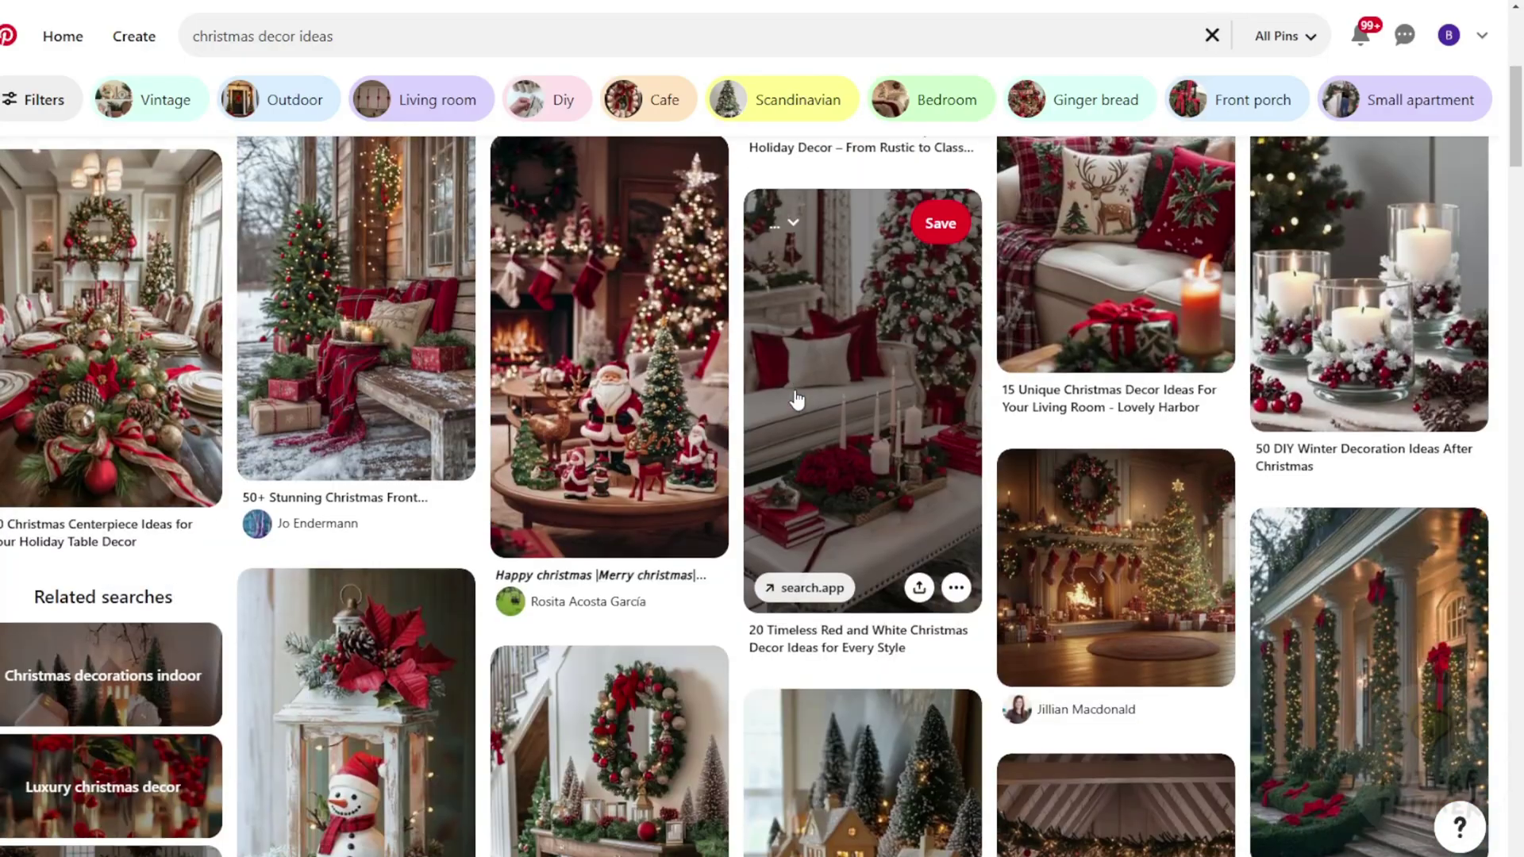
{"action": "scroll", "coordinate": [796, 401], "scroll_direction": "down", "scroll_amount": 3}
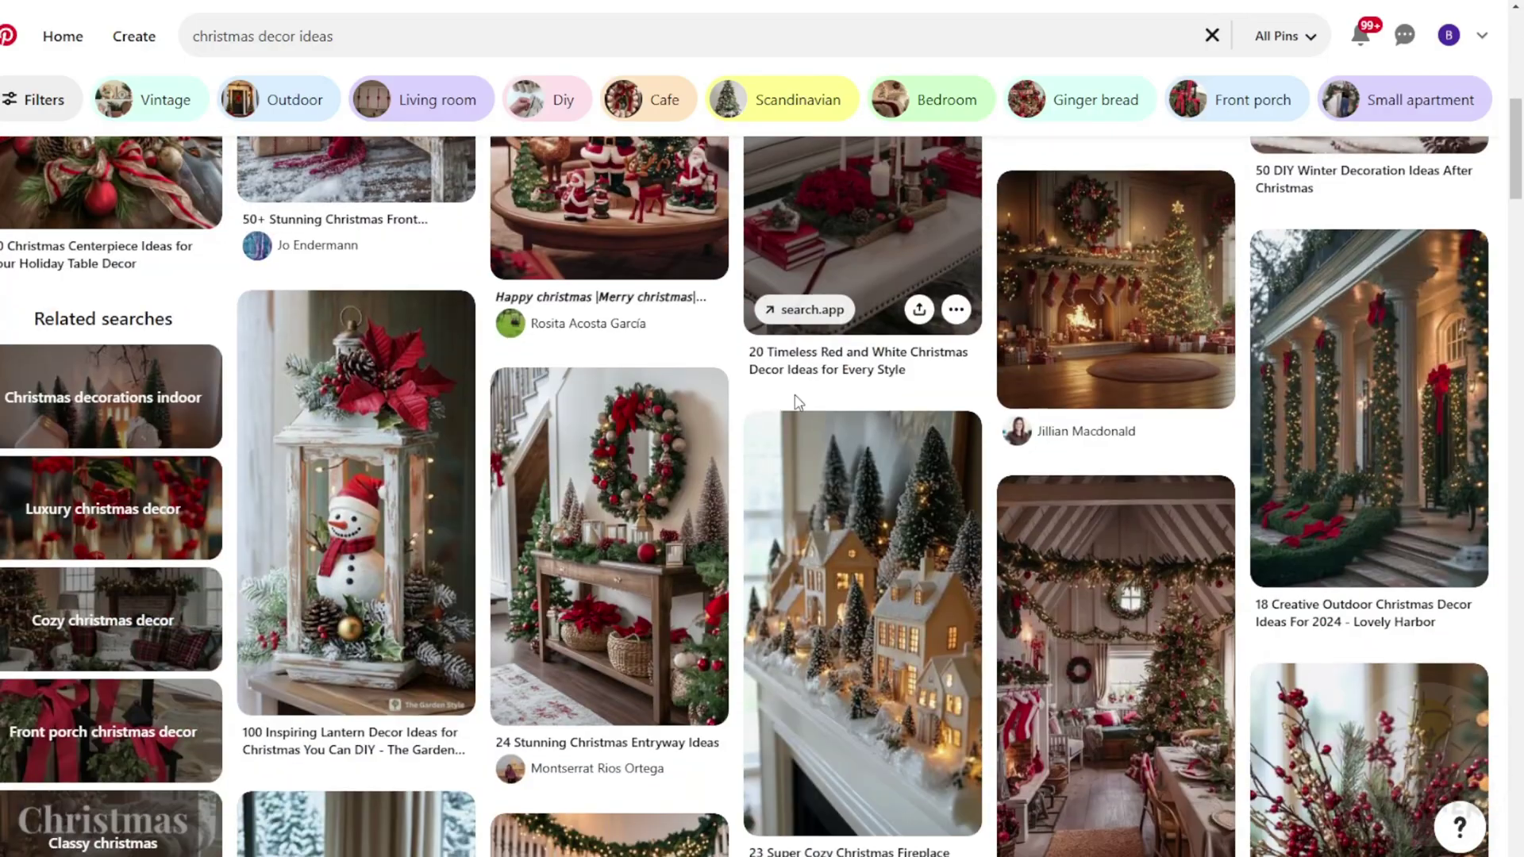
{"action": "scroll", "coordinate": [796, 403], "scroll_direction": "down", "scroll_amount": 3}
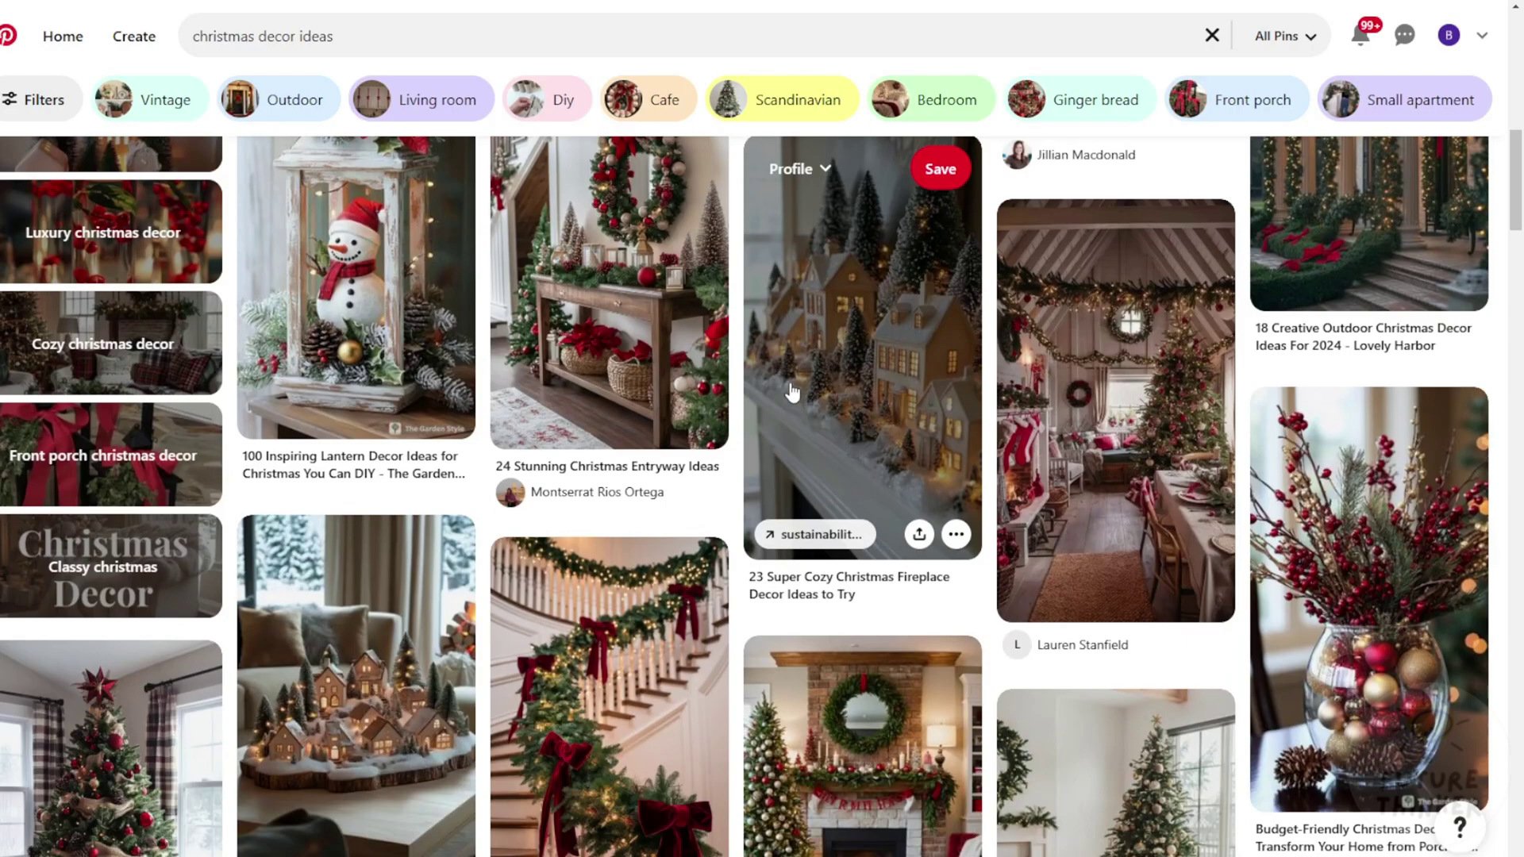
{"action": "scroll", "coordinate": [782, 378], "scroll_direction": "down", "scroll_amount": 3}
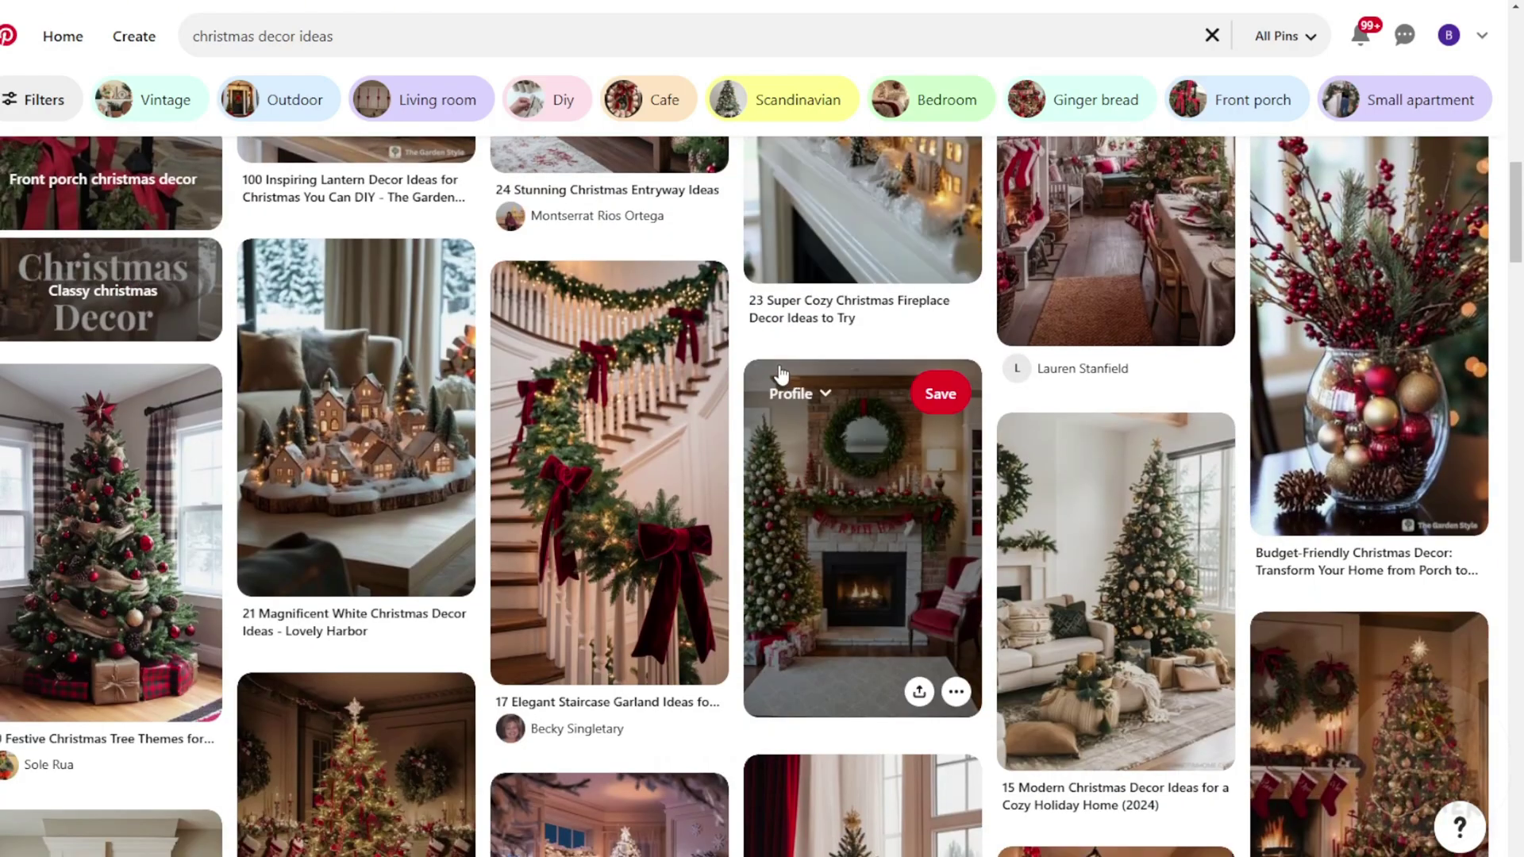
{"action": "scroll", "coordinate": [986, 609], "scroll_direction": "down", "scroll_amount": 3}
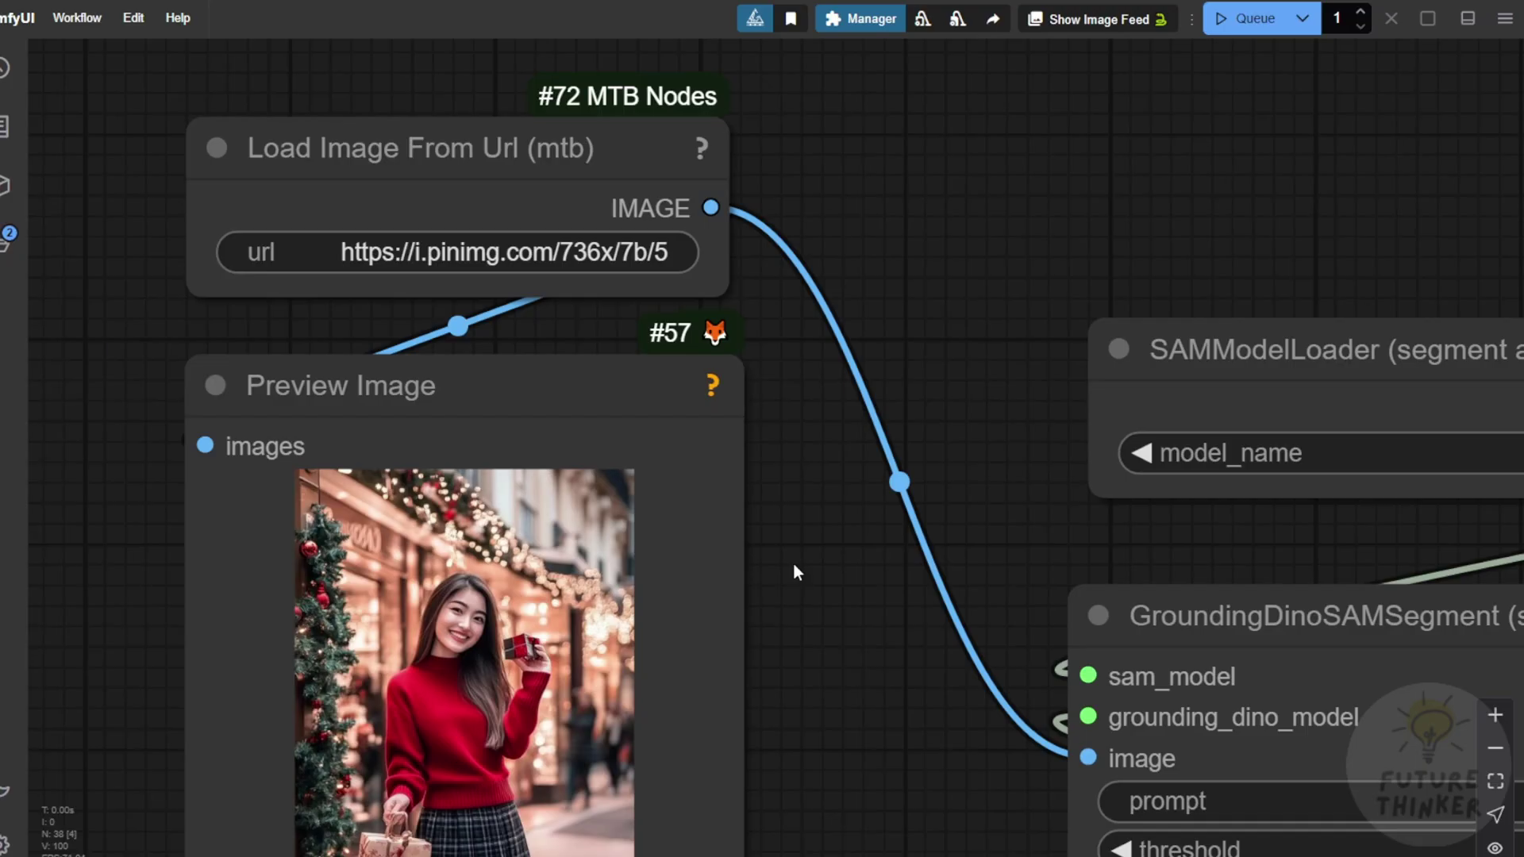
{"action": "left_click_drag", "start_coordinate": [792, 562], "coordinate": [765, 413]}
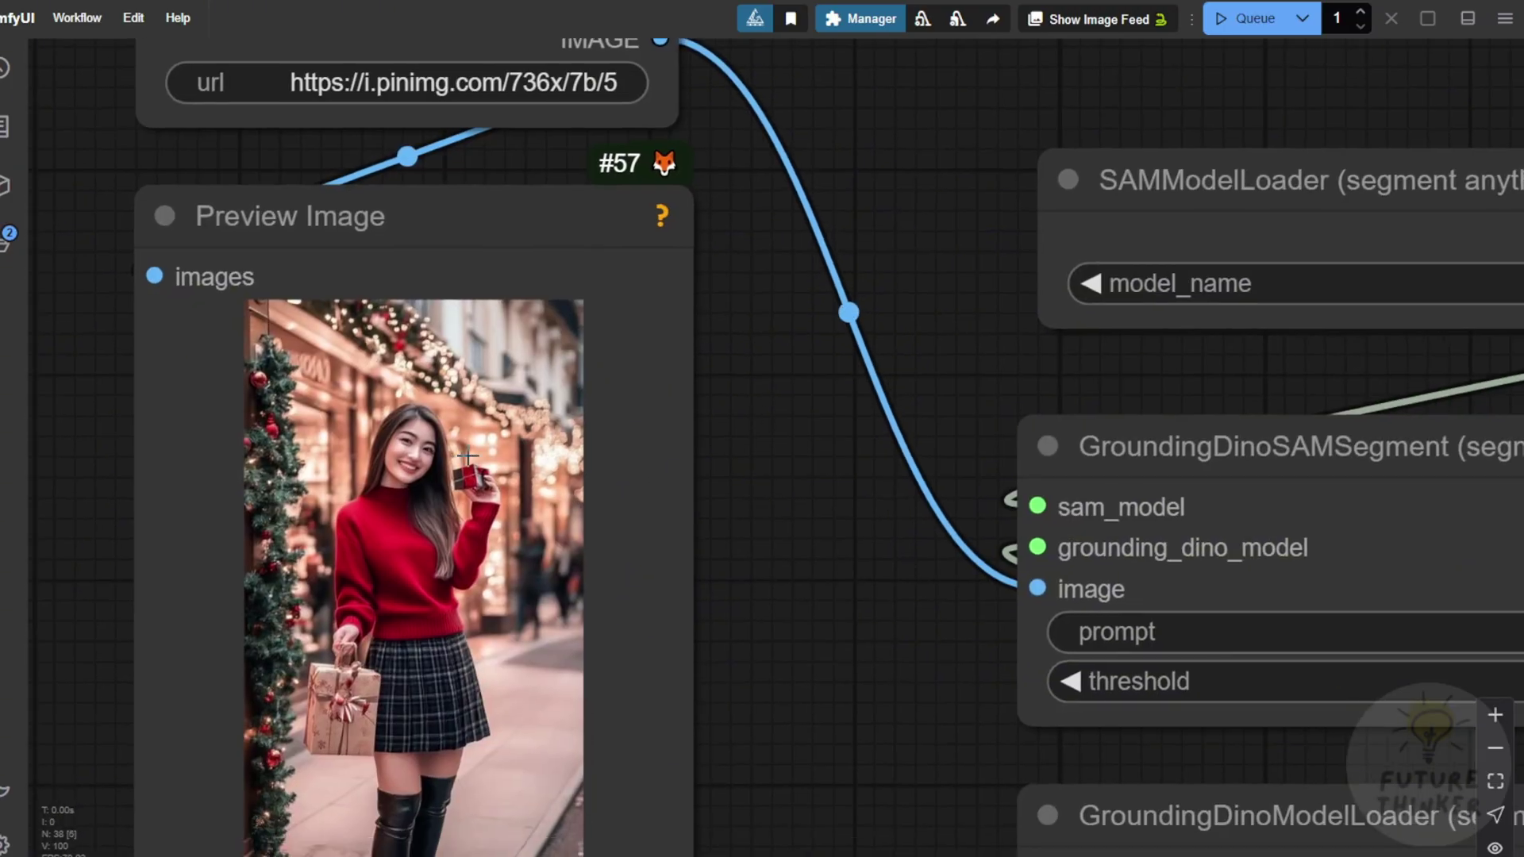
{"action": "left_click_drag", "start_coordinate": [776, 624], "coordinate": [768, 473]}
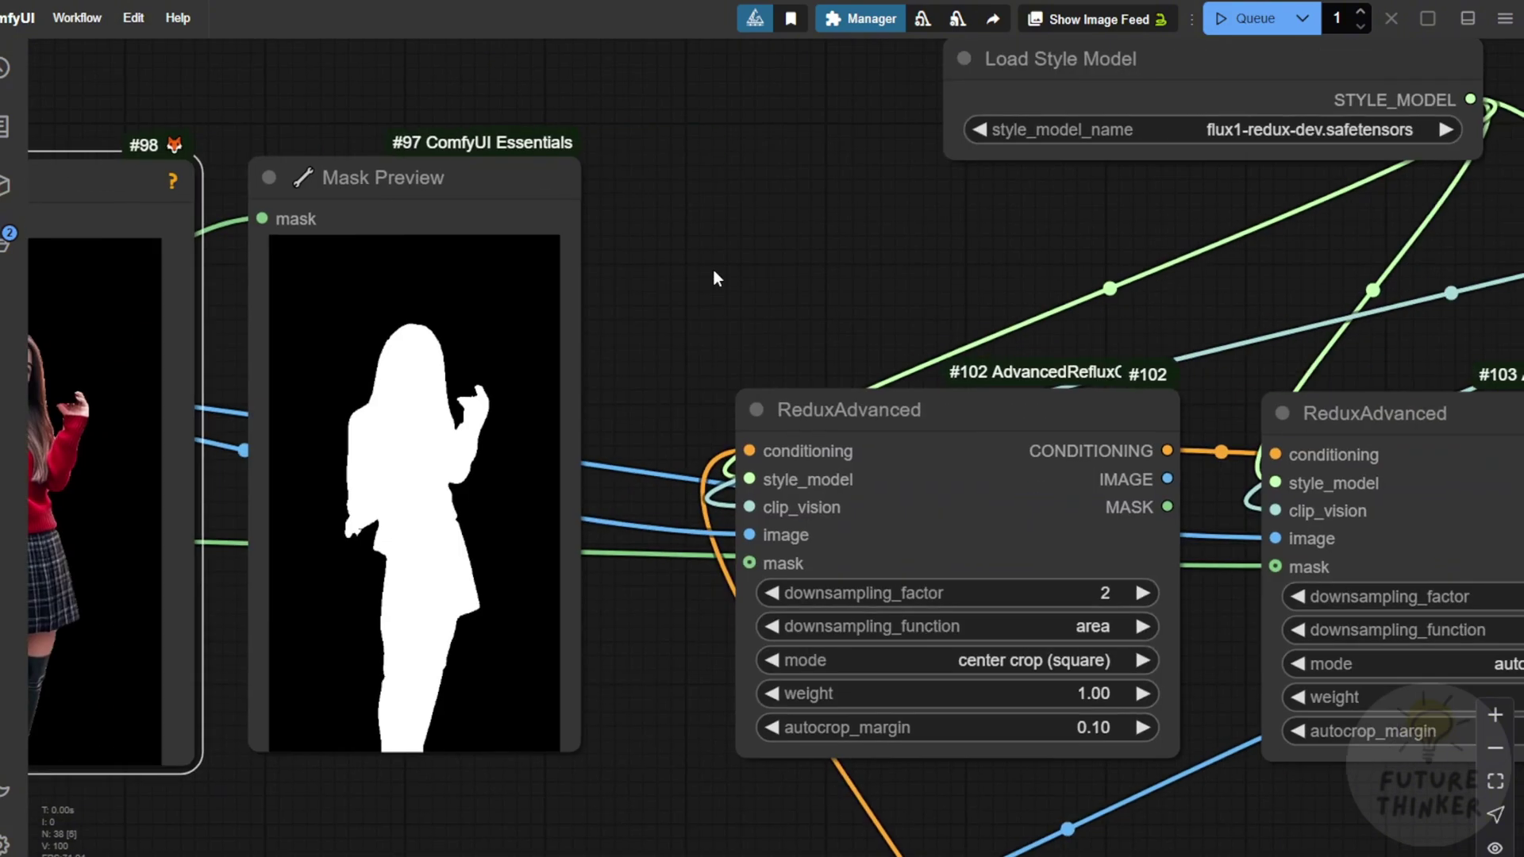
{"action": "left_click_drag", "start_coordinate": [713, 268], "coordinate": [225, 198]}
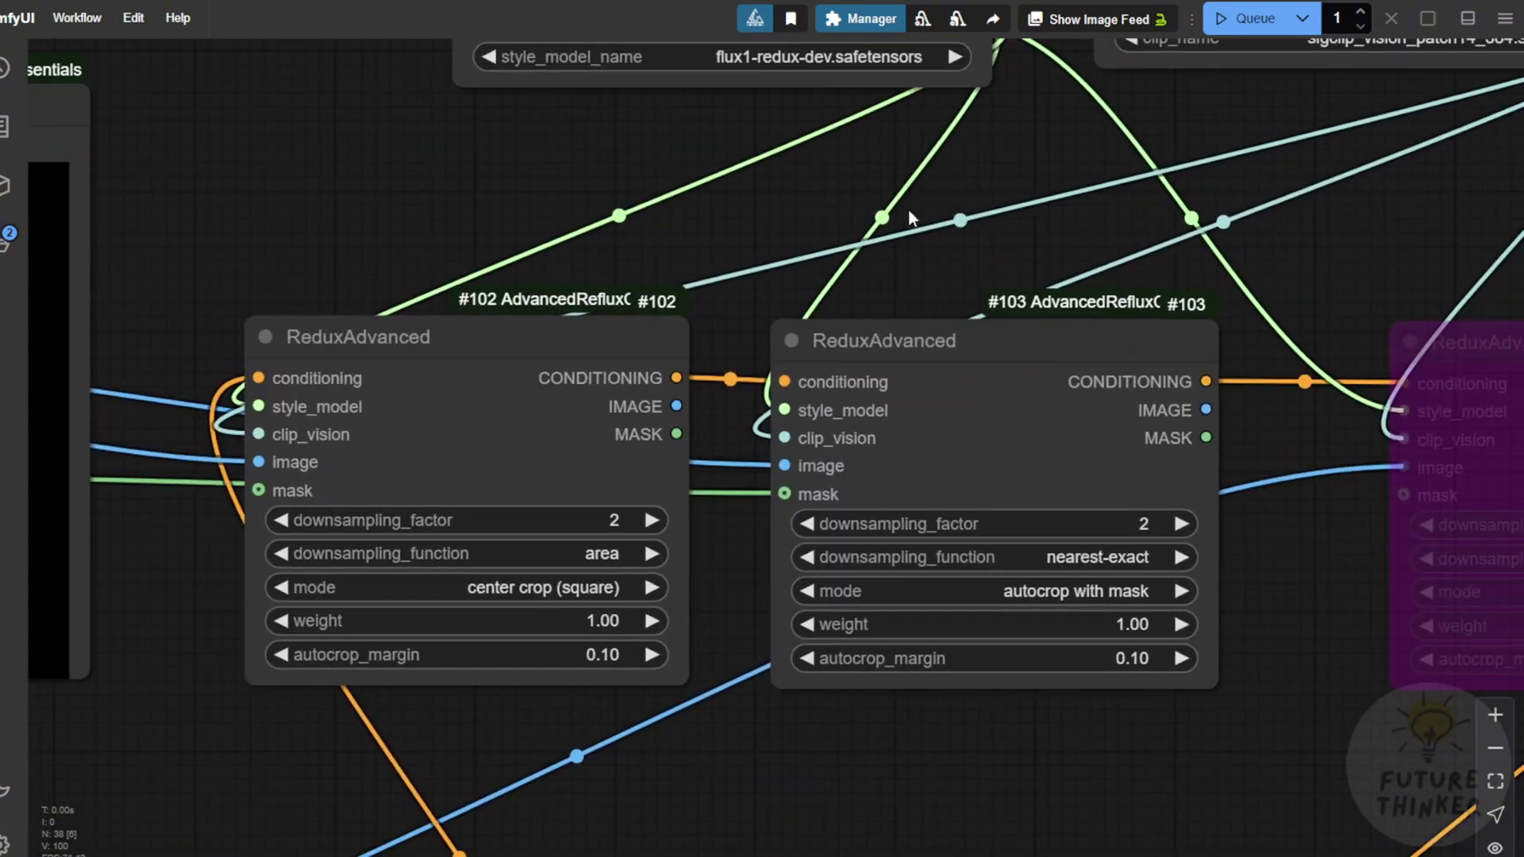
{"action": "left_click", "coordinate": [1007, 347]}
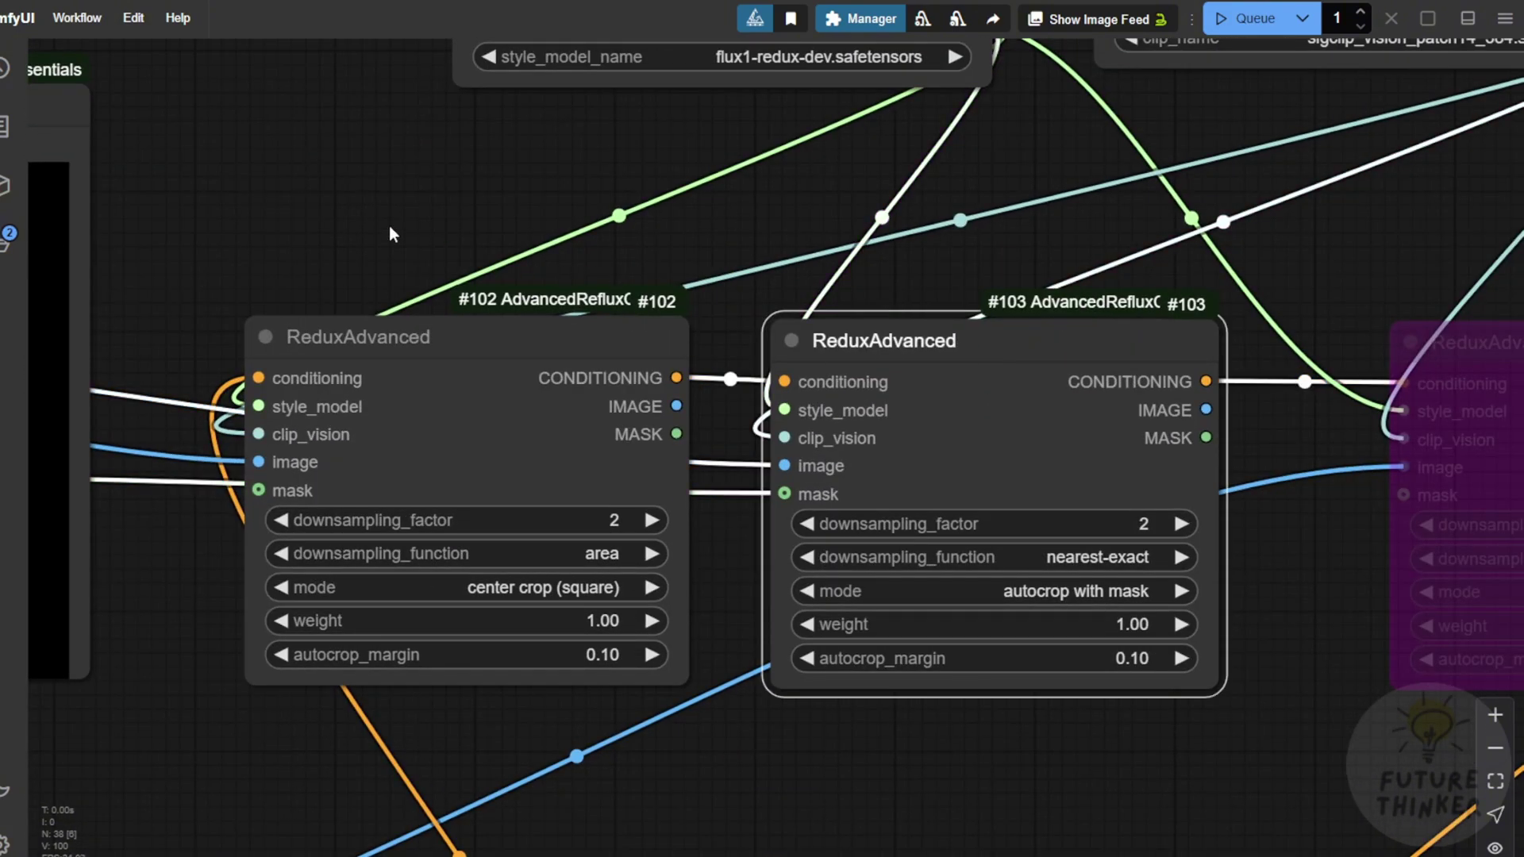
{"action": "left_click_drag", "start_coordinate": [390, 234], "coordinate": [1254, 223]}
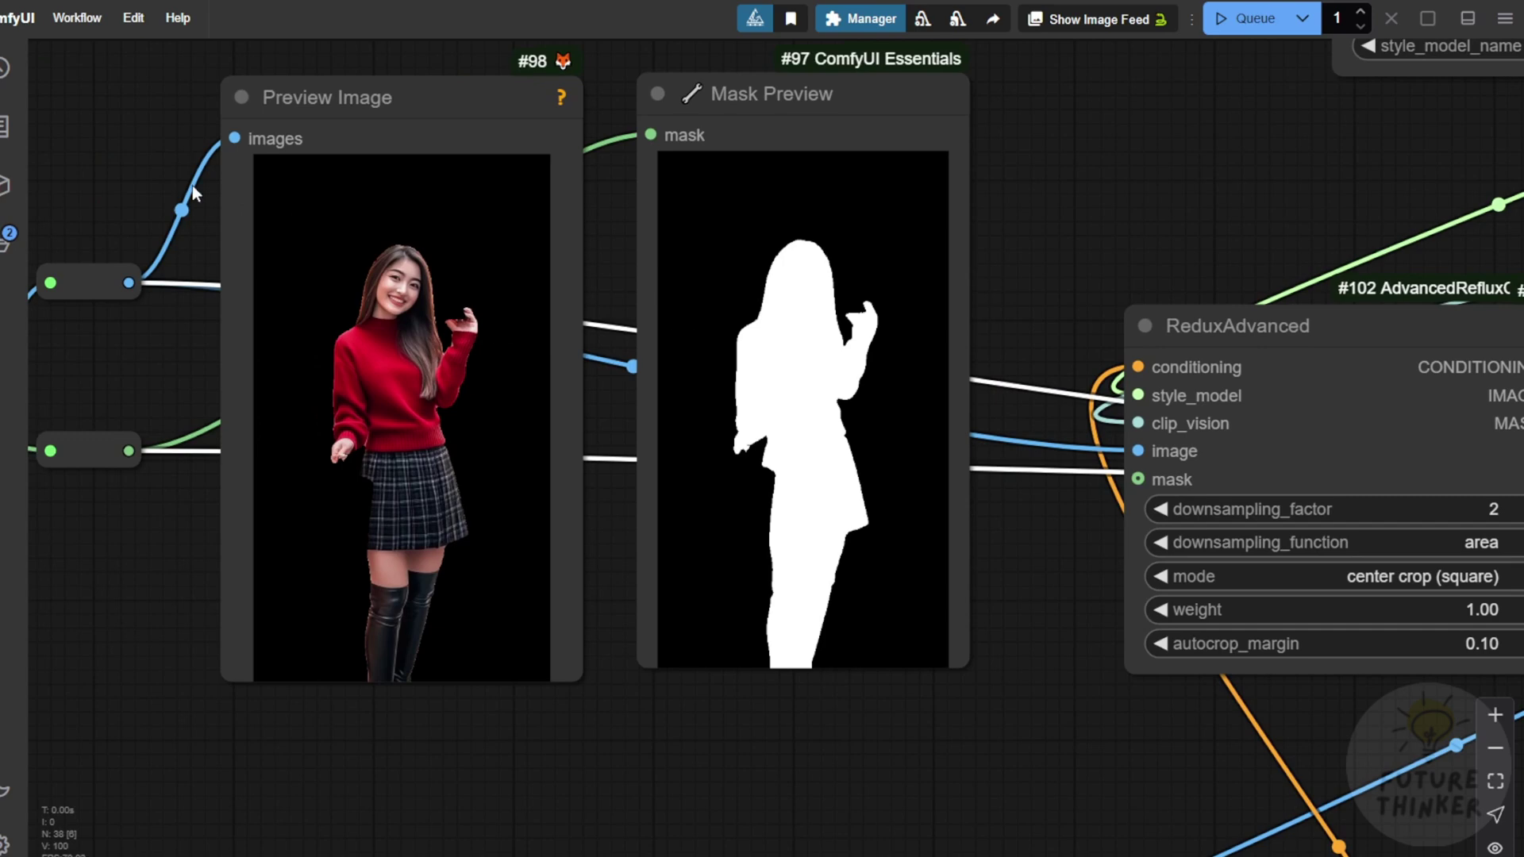
{"action": "left_click", "coordinate": [793, 96]}
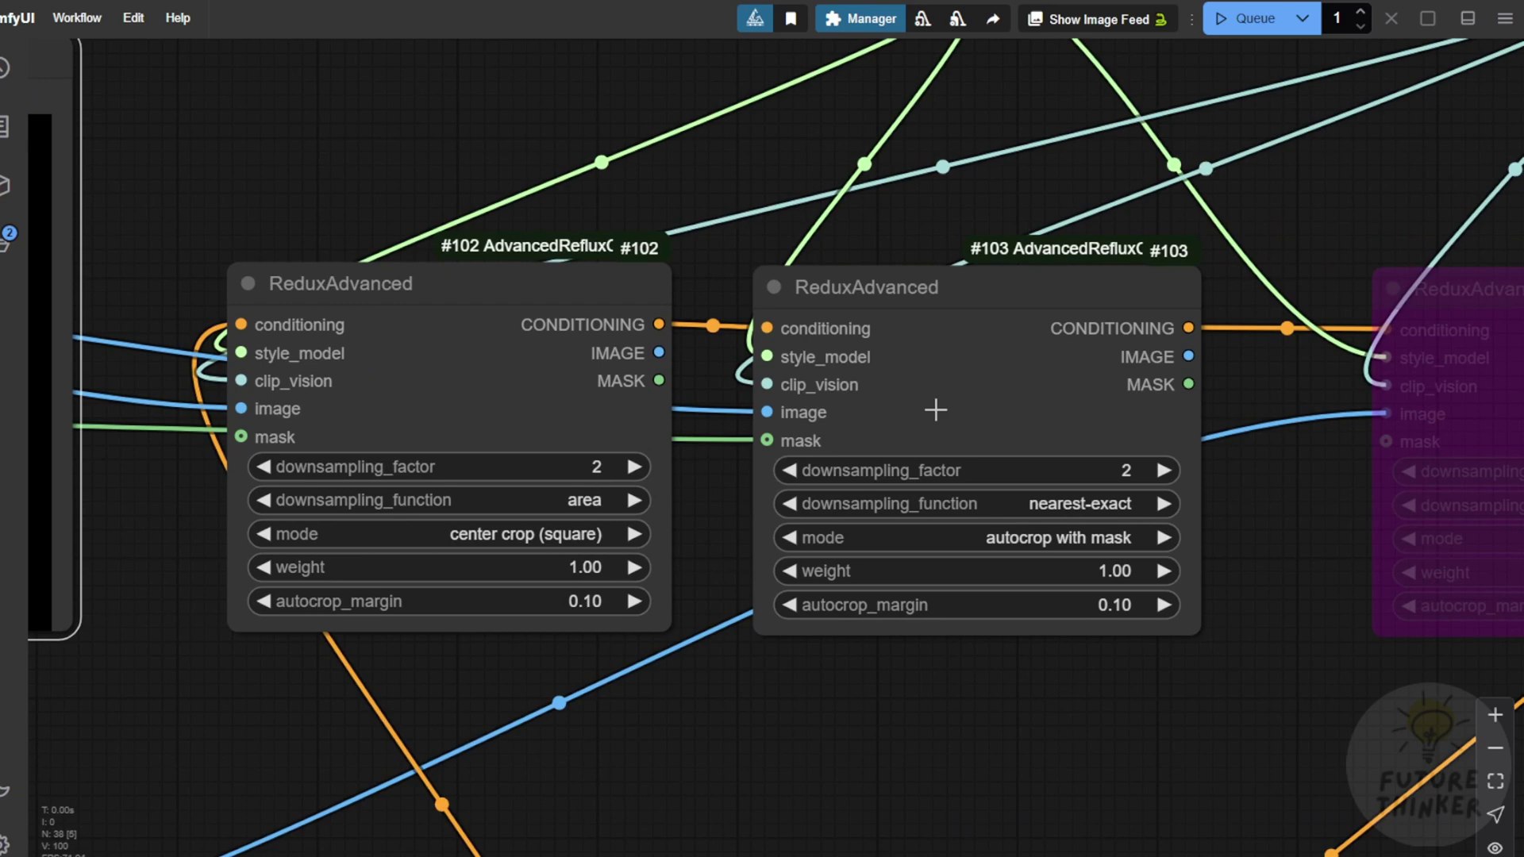
{"action": "left_click", "coordinate": [927, 411]}
{"action": "left_click_drag", "start_coordinate": [826, 299], "coordinate": [856, 313]}
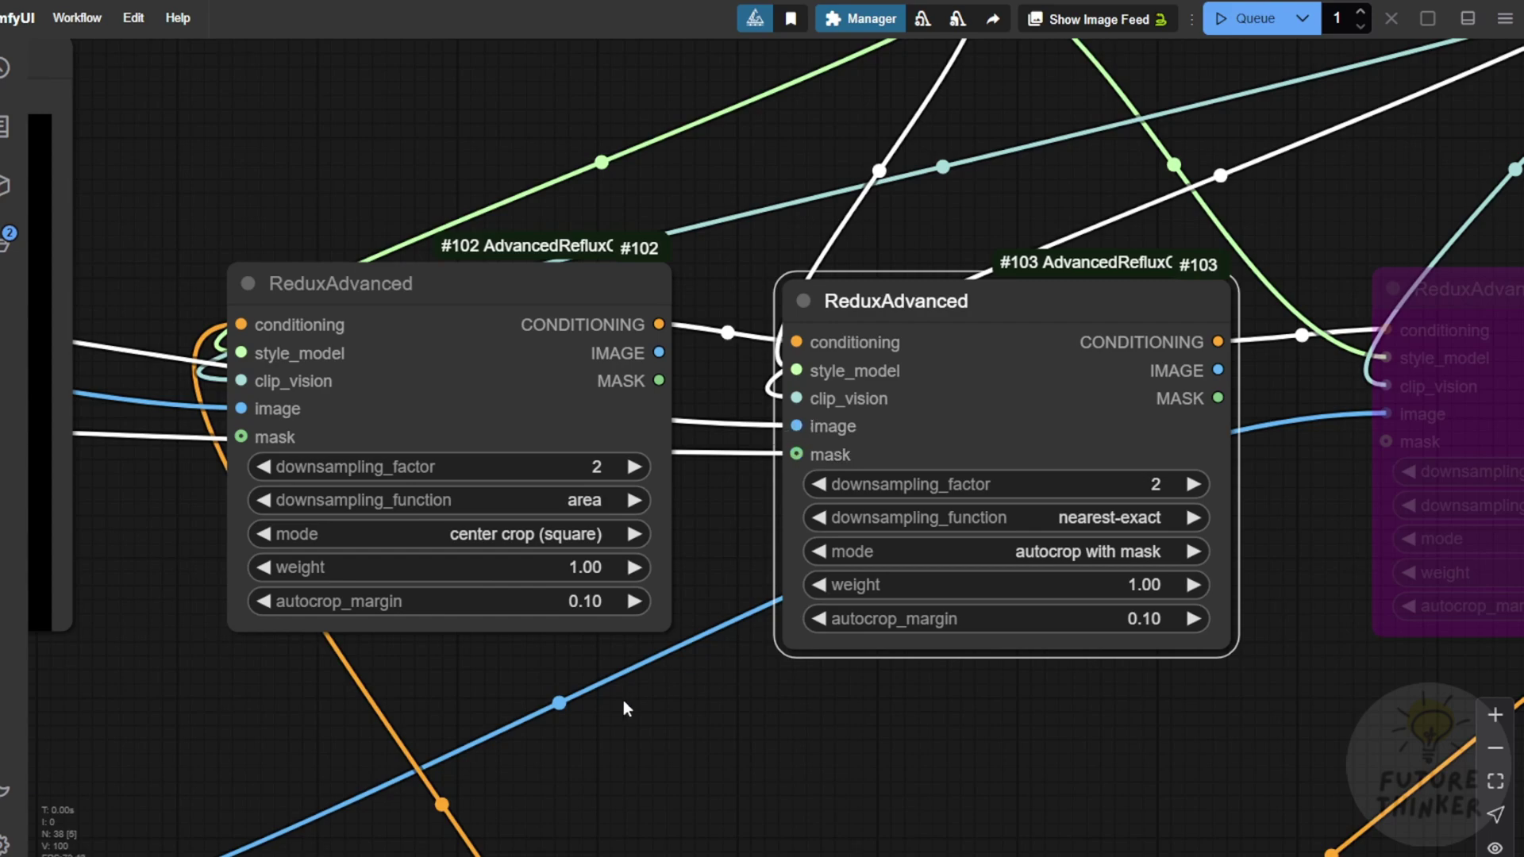
{"action": "left_click_drag", "start_coordinate": [902, 698], "coordinate": [755, 703]}
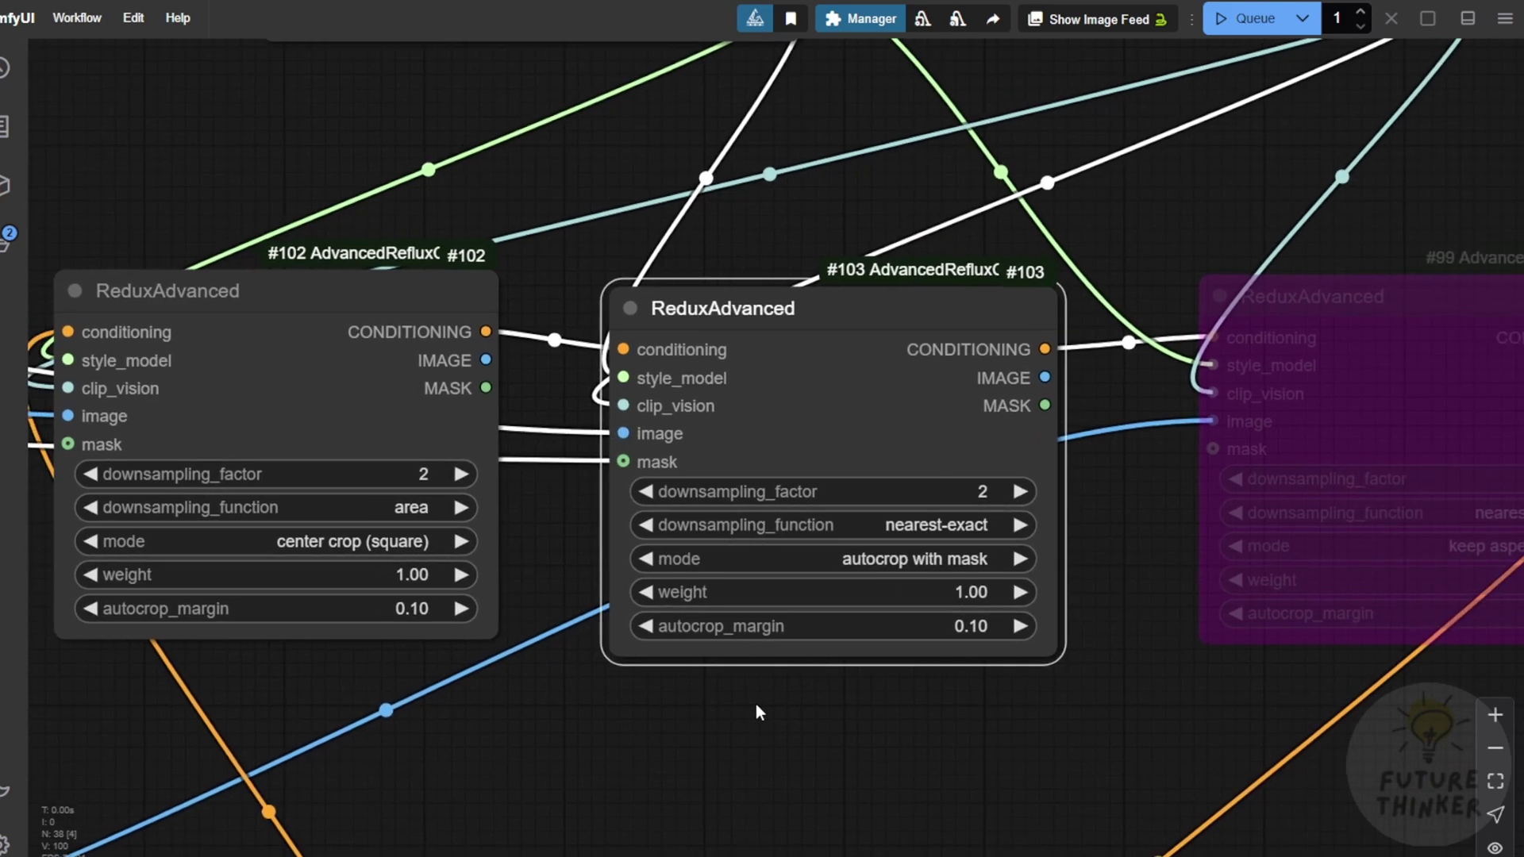
{"action": "scroll", "coordinate": [762, 702], "scroll_direction": "down", "scroll_amount": 3}
{"action": "scroll", "coordinate": [693, 520], "scroll_direction": "up", "scroll_amount": 2}
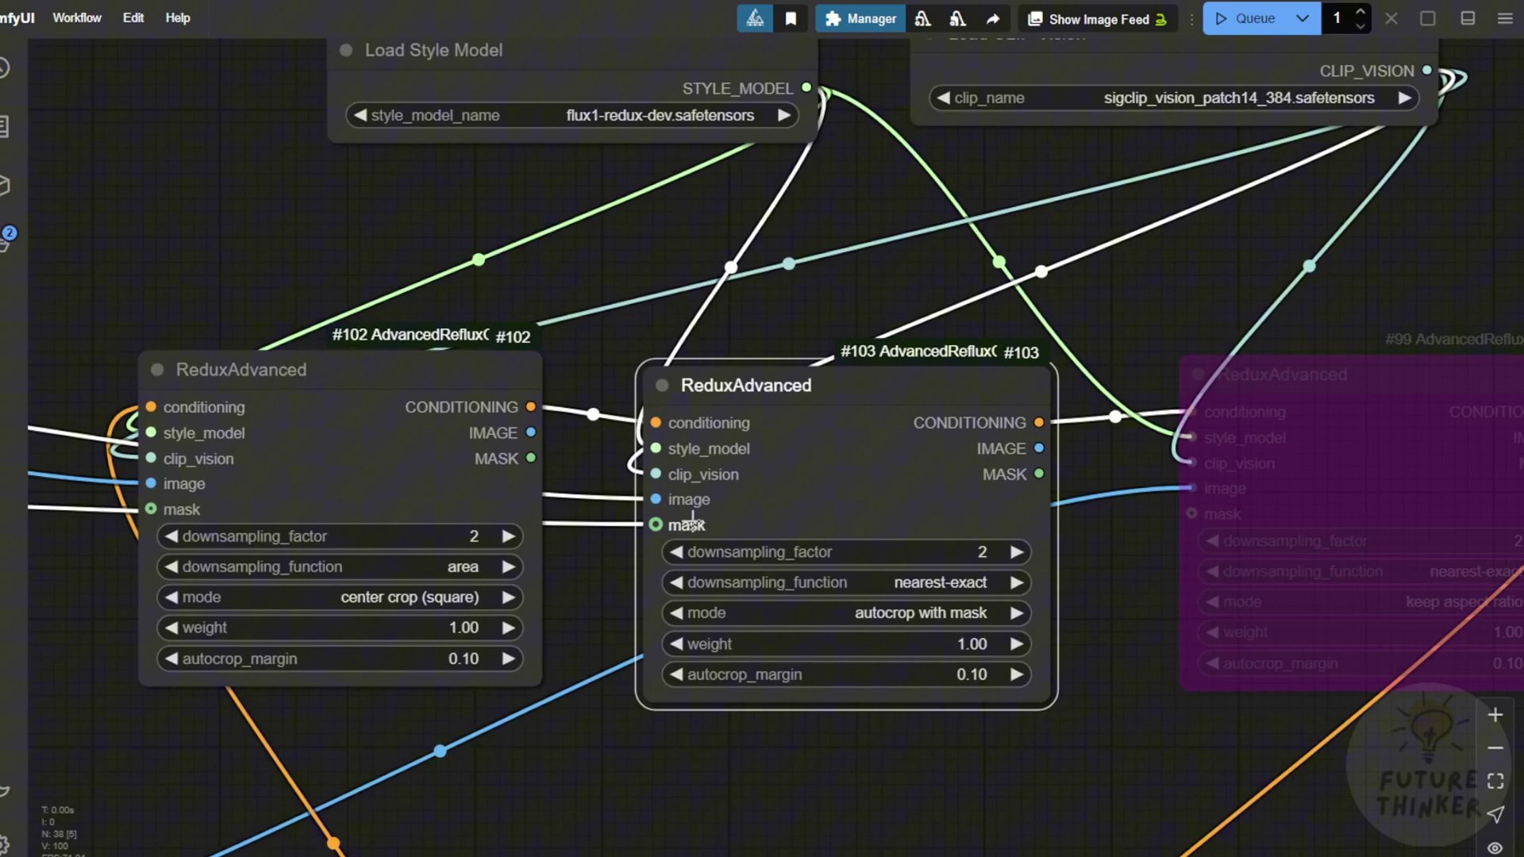
{"action": "scroll", "coordinate": [693, 520], "scroll_direction": "up", "scroll_amount": 1}
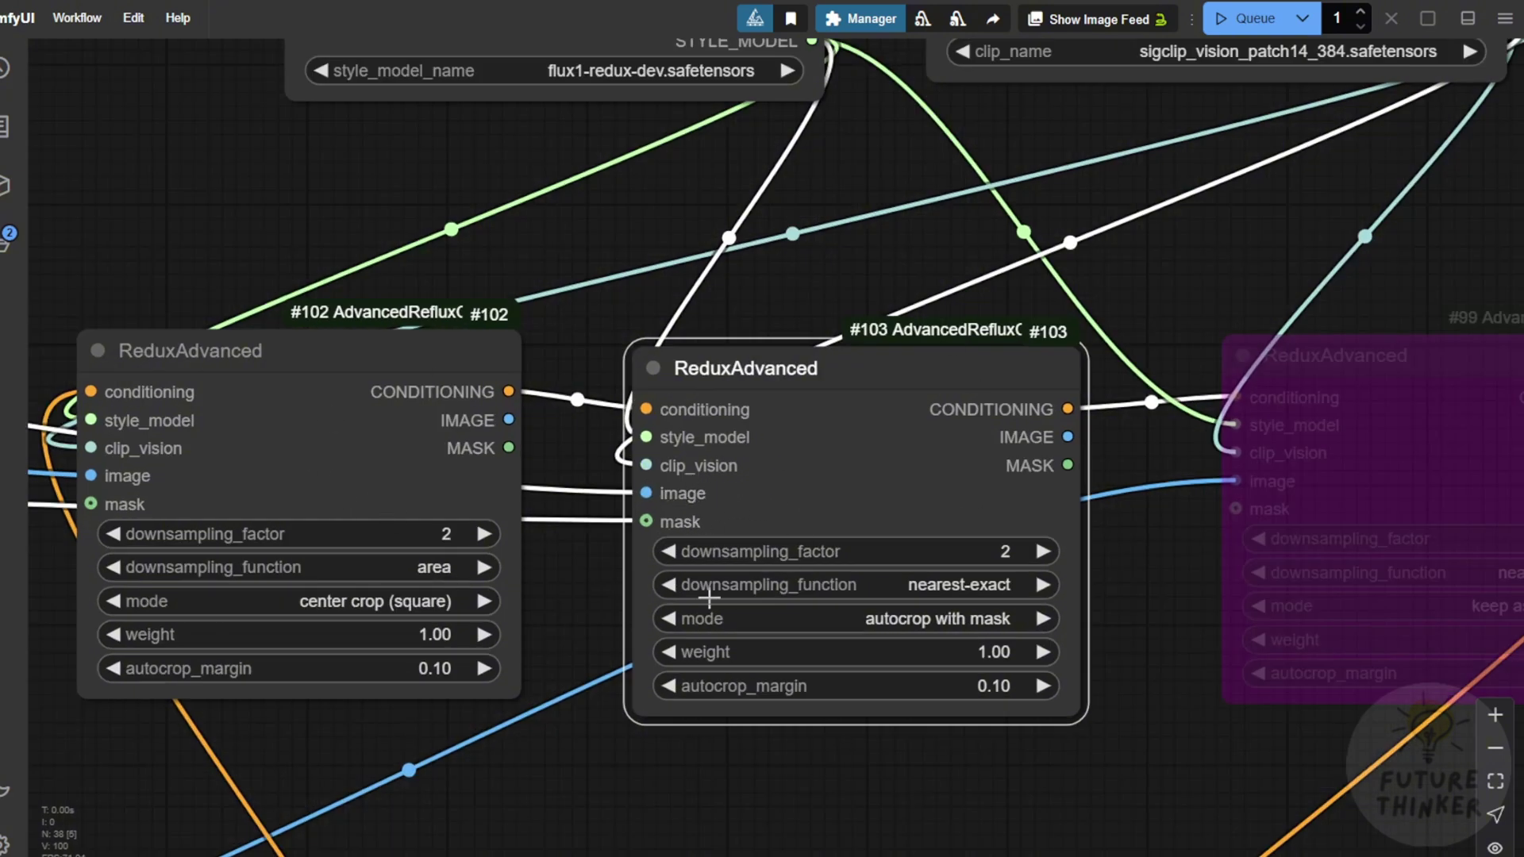
{"action": "scroll", "coordinate": [701, 574], "scroll_direction": "left", "scroll_amount": 10}
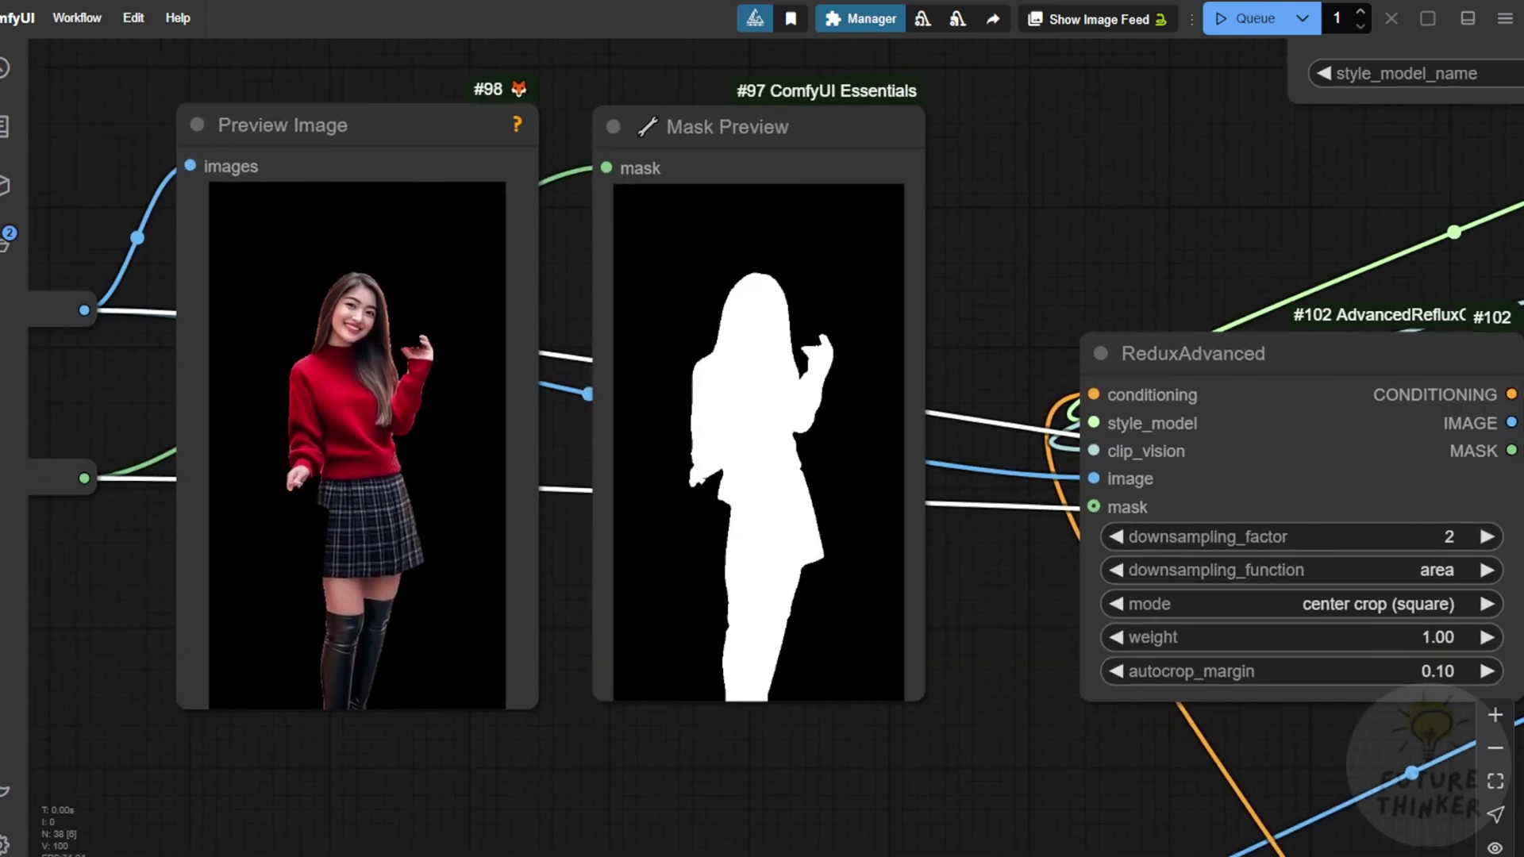
{"action": "scroll", "coordinate": [864, 697], "scroll_direction": "down", "scroll_amount": 2}
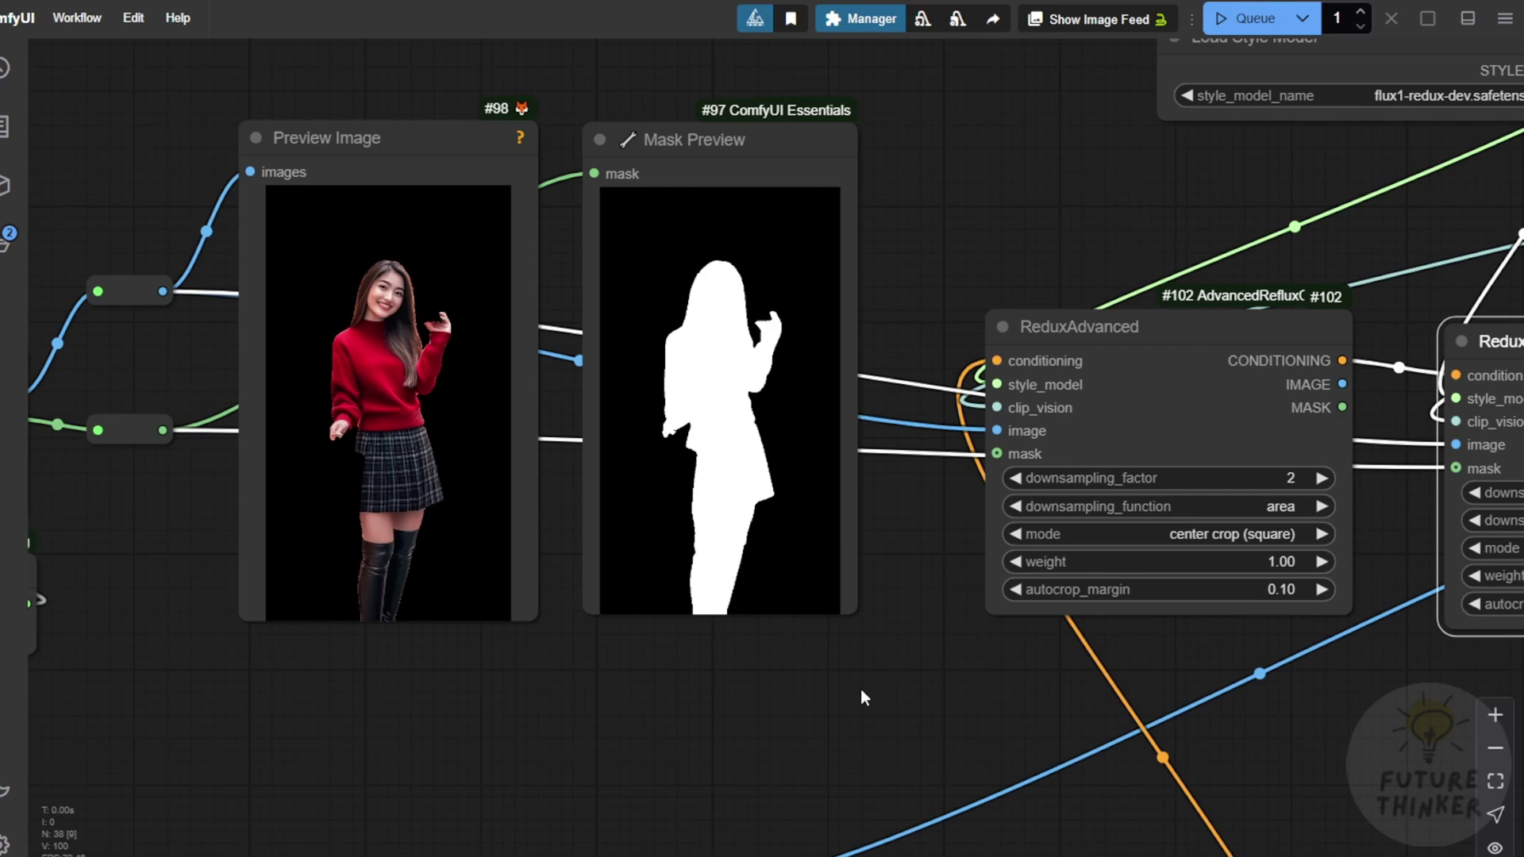
Switch the Preview Image node to grid view showing both coffee-shop images, and enlarge it.
{"action": "scroll", "coordinate": [660, 714], "scroll_direction": "down", "scroll_amount": 10}
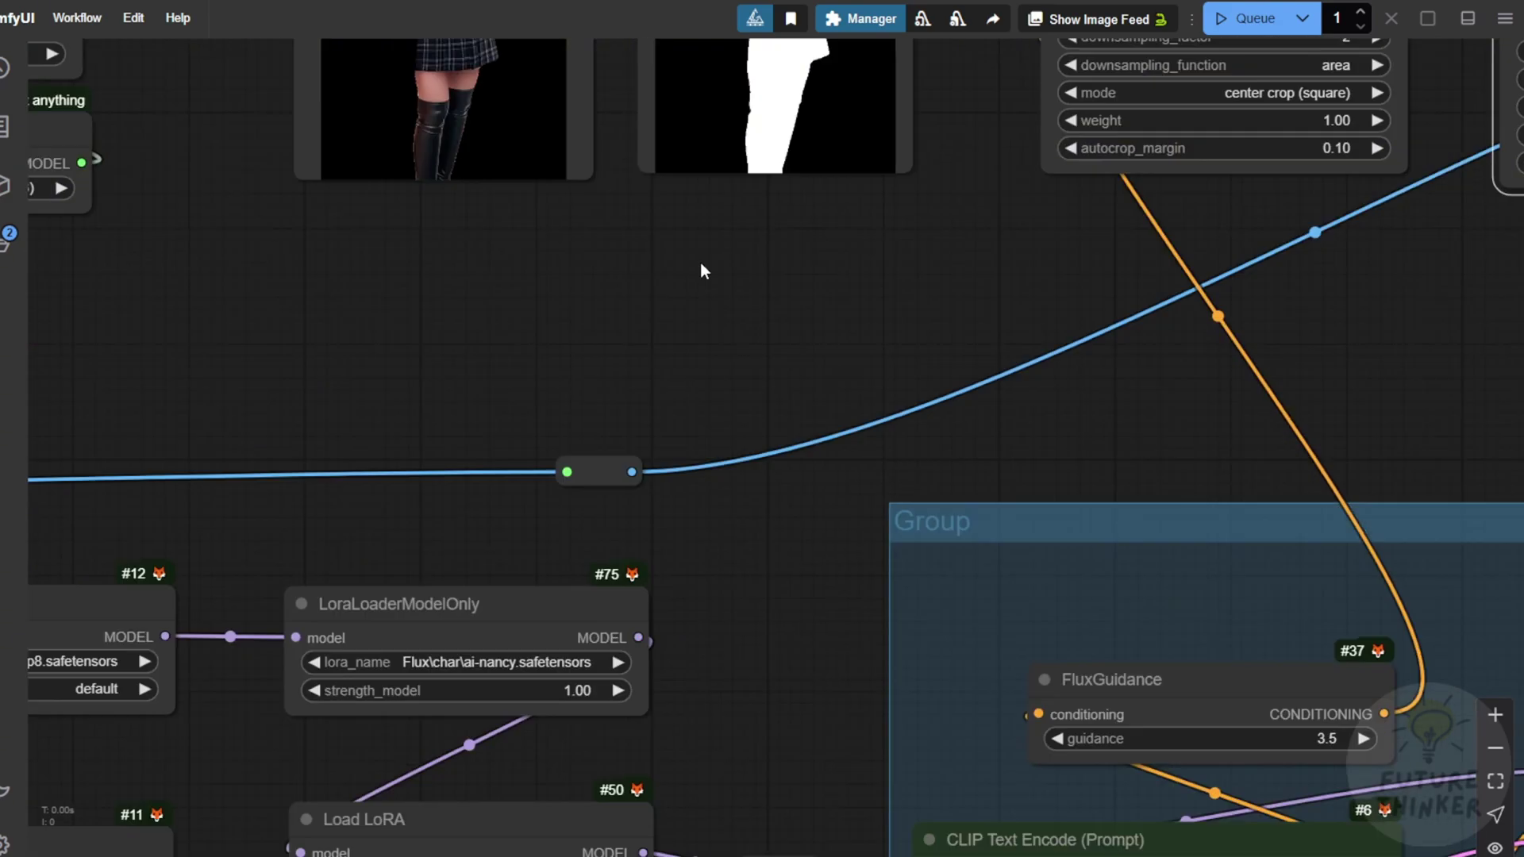
{"action": "scroll", "coordinate": [685, 114], "scroll_direction": "down", "scroll_amount": 5}
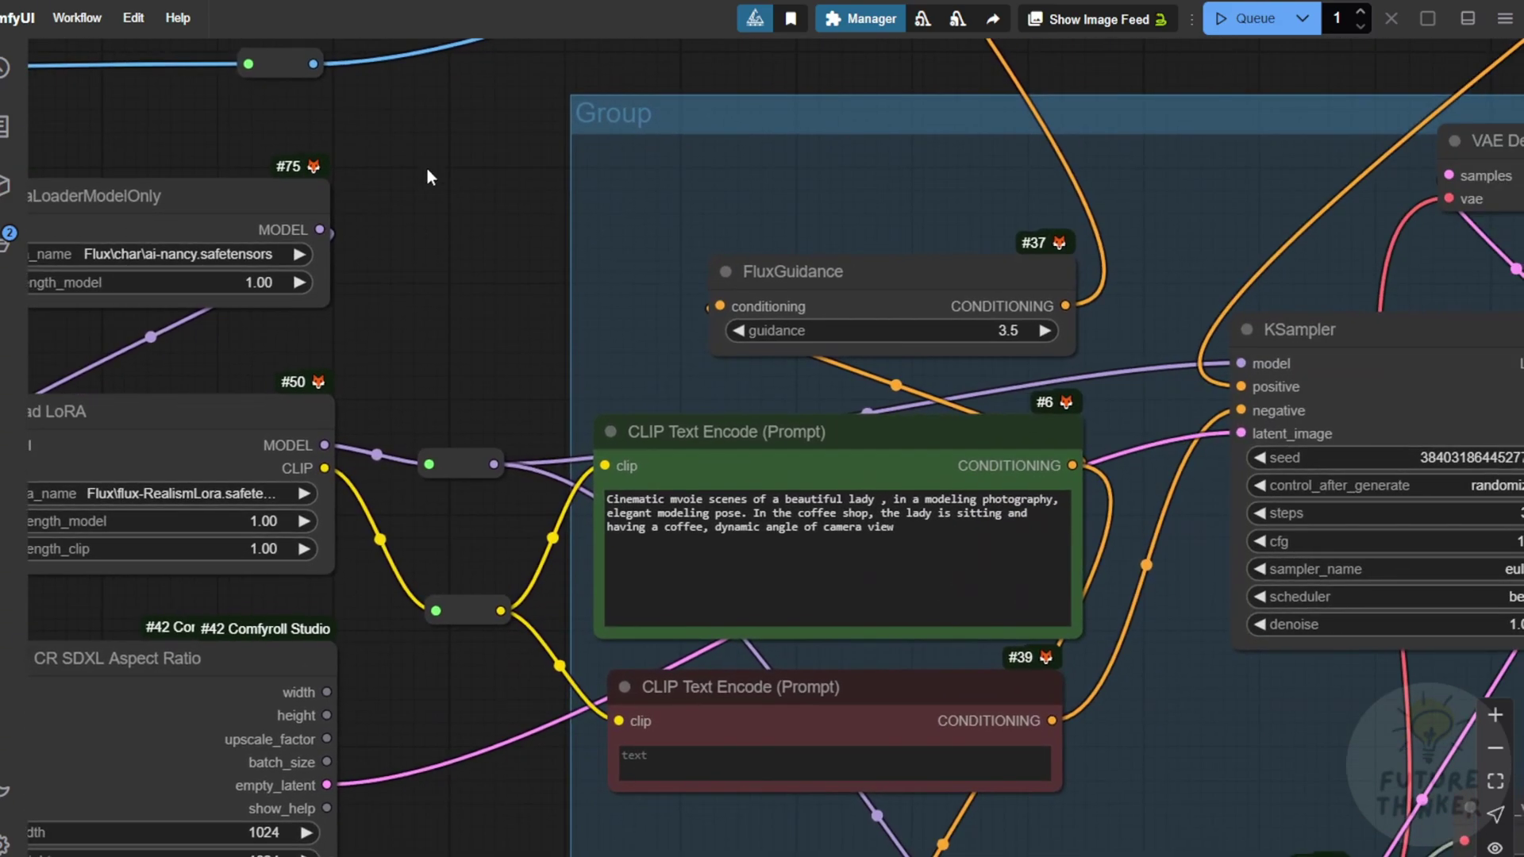
{"action": "scroll", "coordinate": [590, 300], "scroll_direction": "up", "scroll_amount": 8}
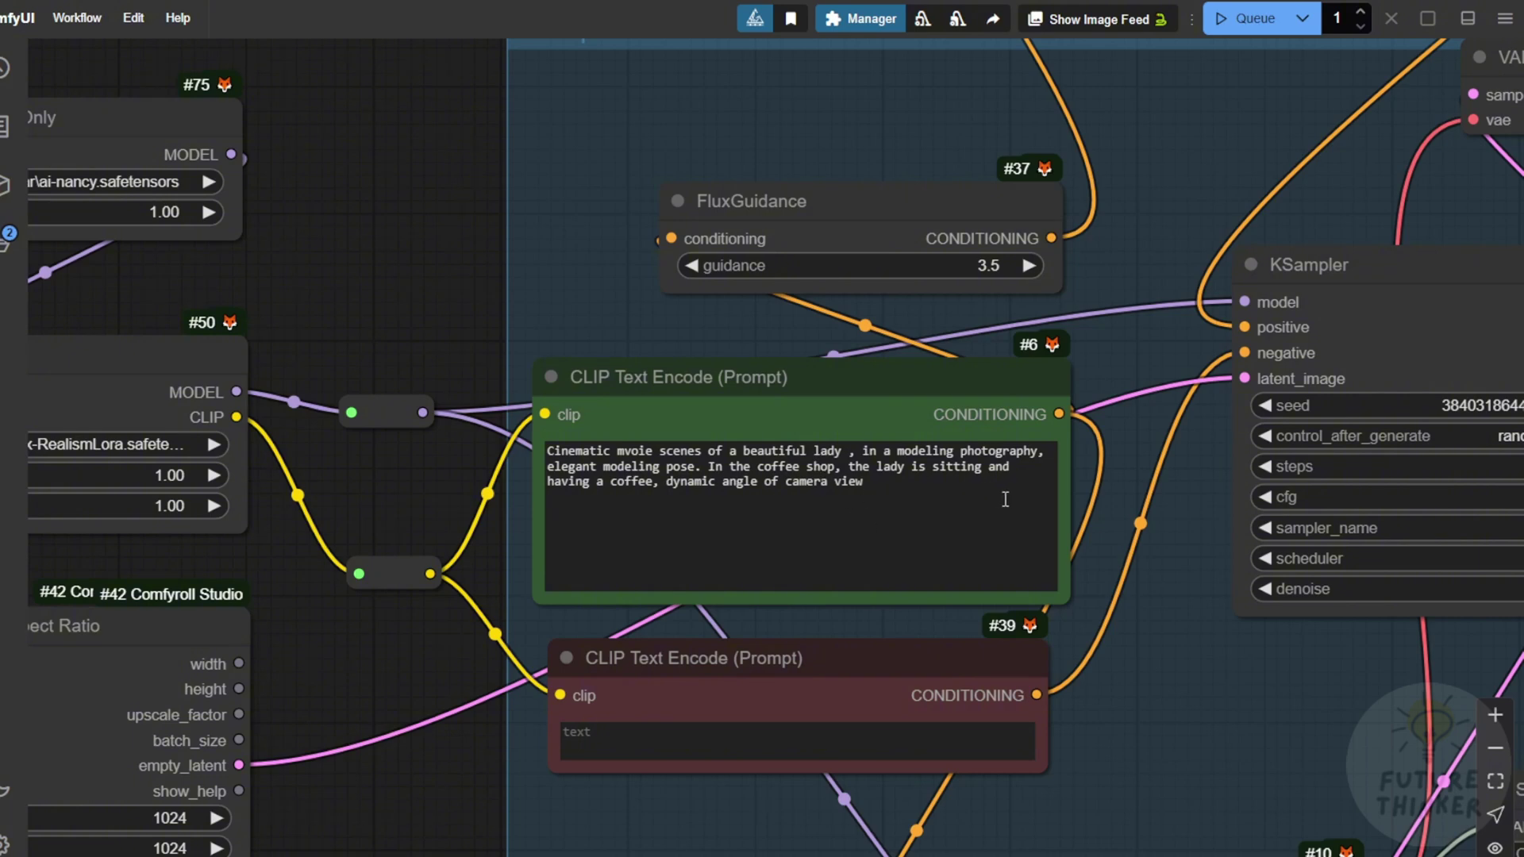
{"action": "scroll", "coordinate": [1224, 661], "scroll_direction": "down", "scroll_amount": 2}
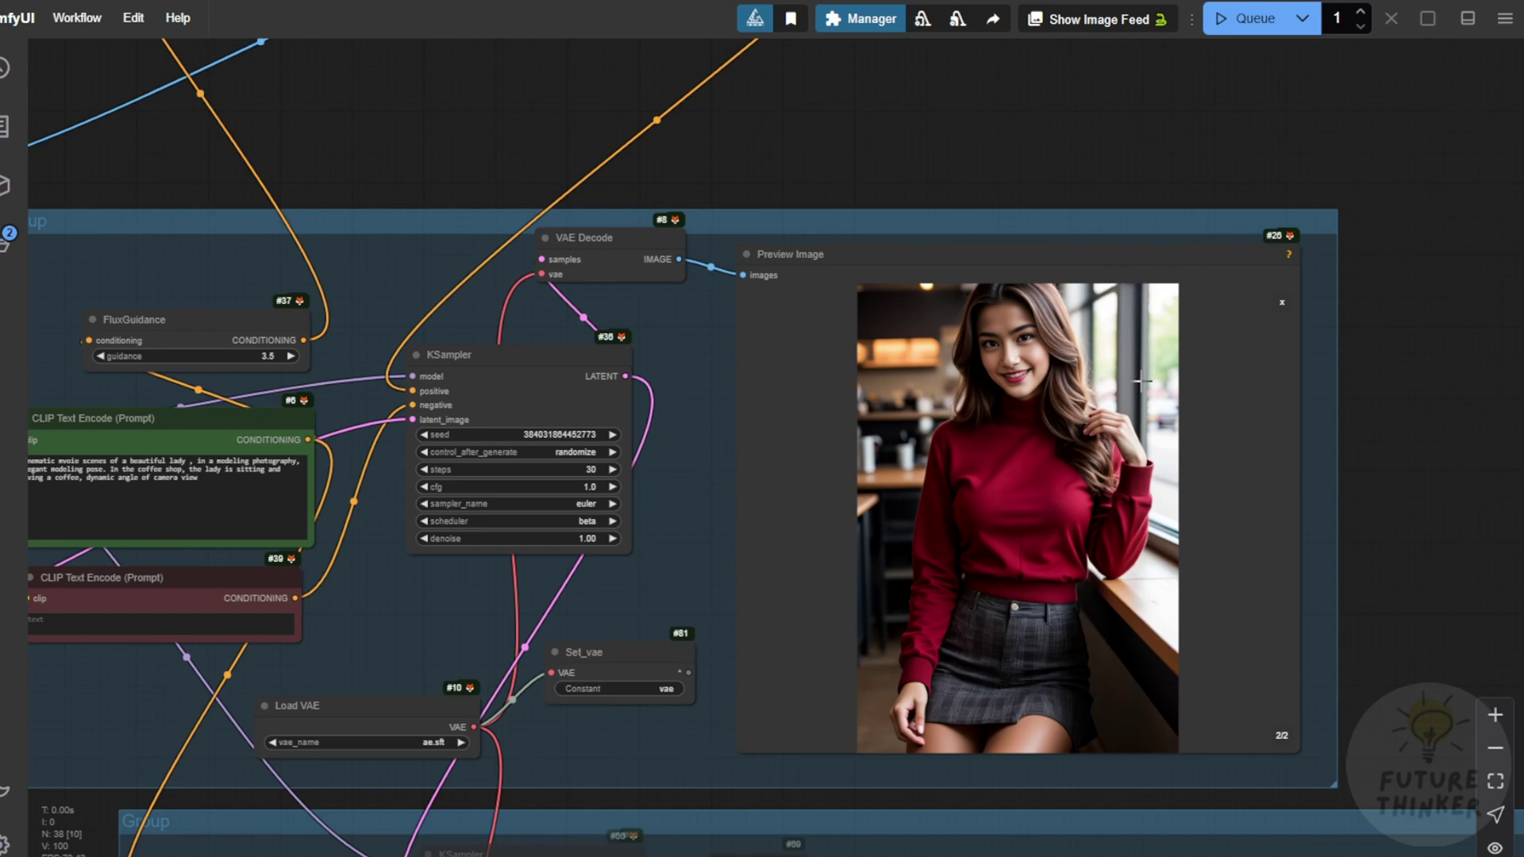
{"action": "left_click", "coordinate": [1278, 305]}
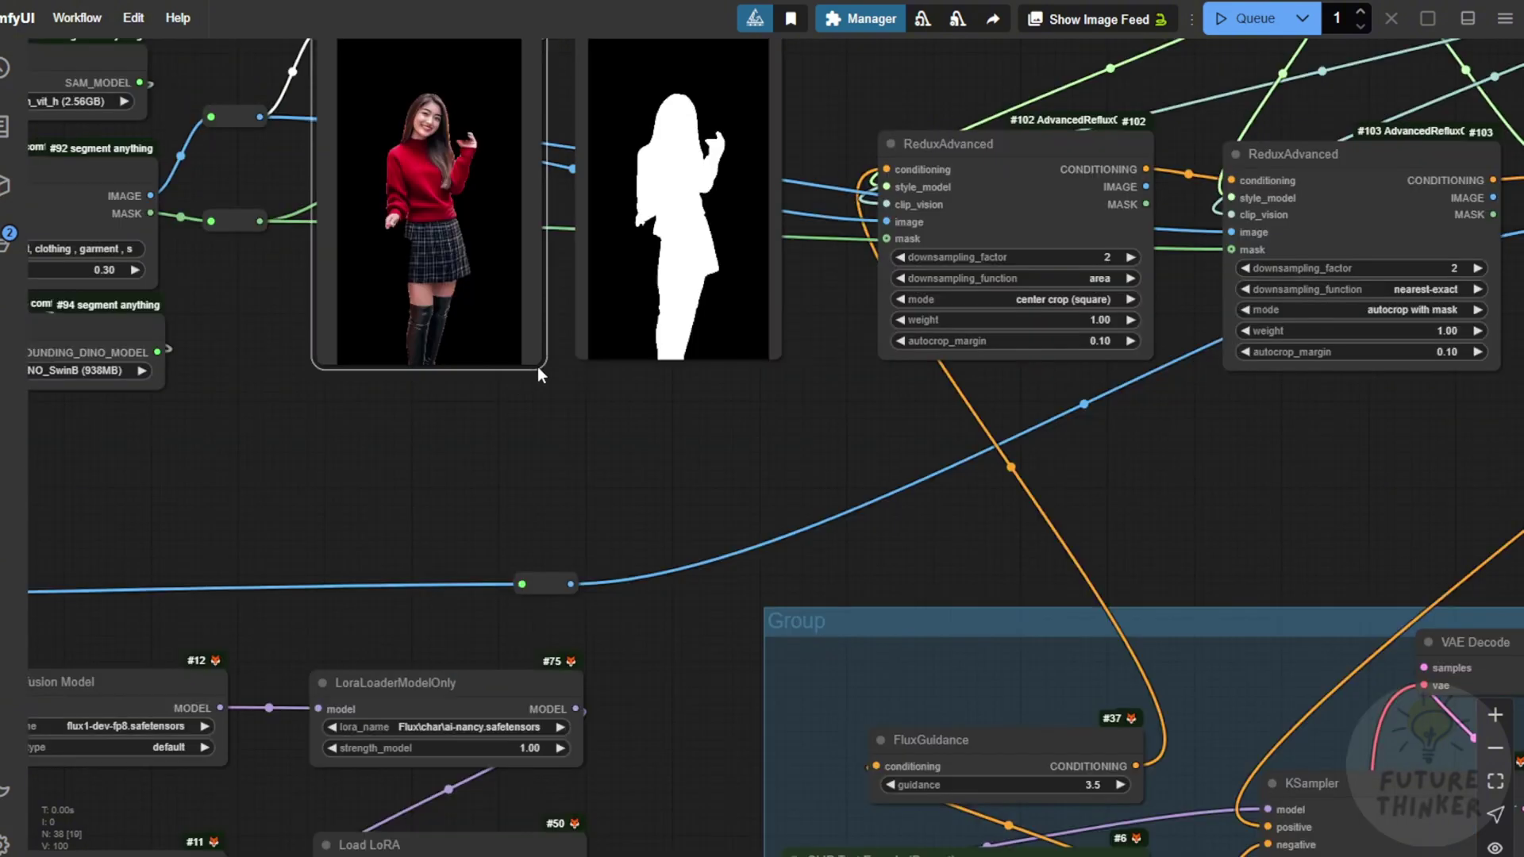
{"action": "left_click_drag", "start_coordinate": [537, 373], "coordinate": [521, 476]}
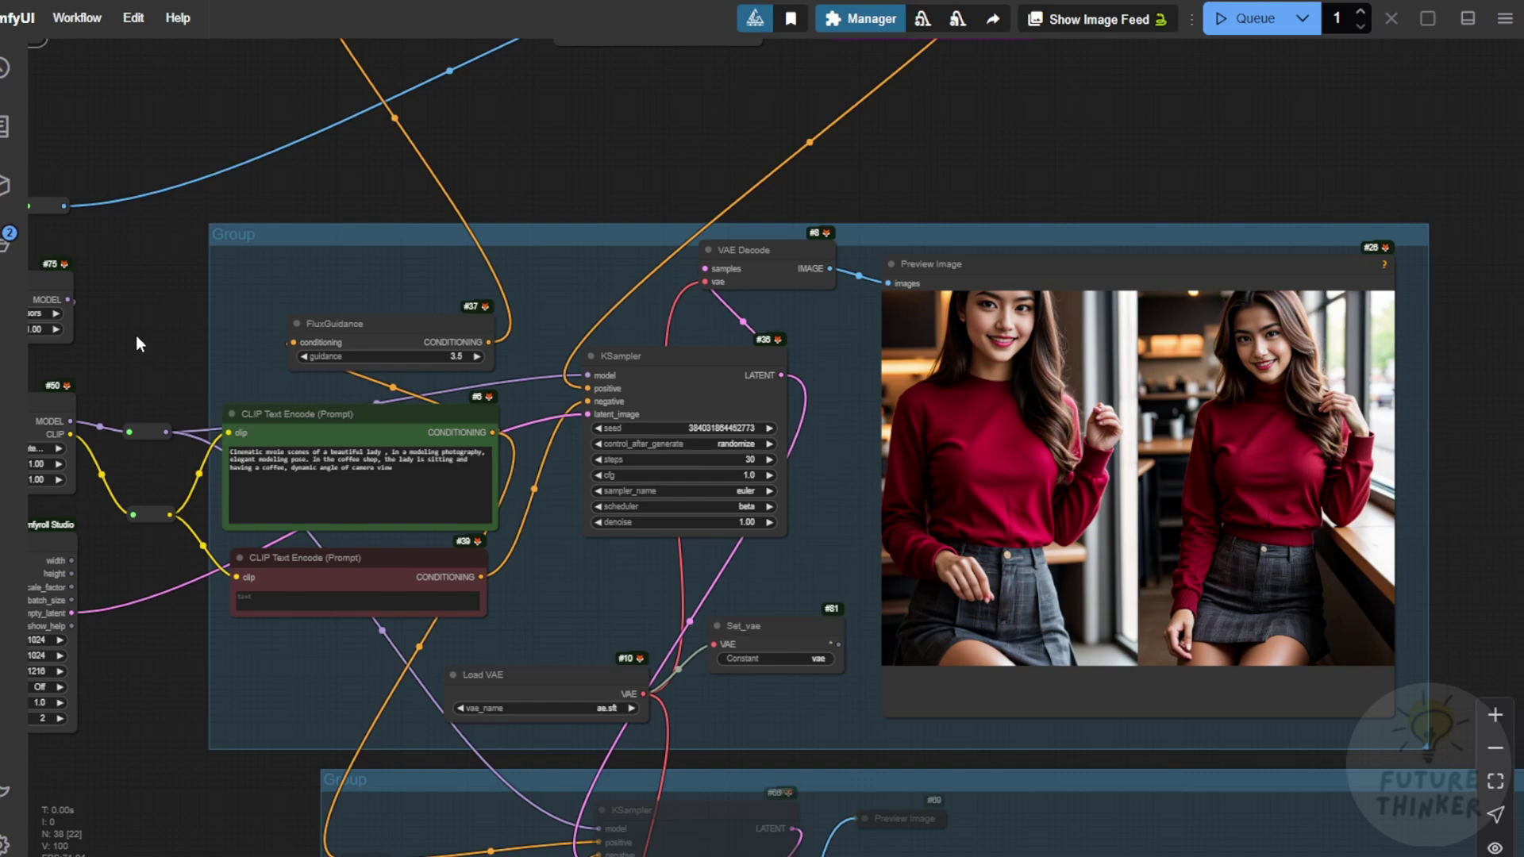
{"action": "left_click_drag", "start_coordinate": [135, 337], "coordinate": [940, 436]}
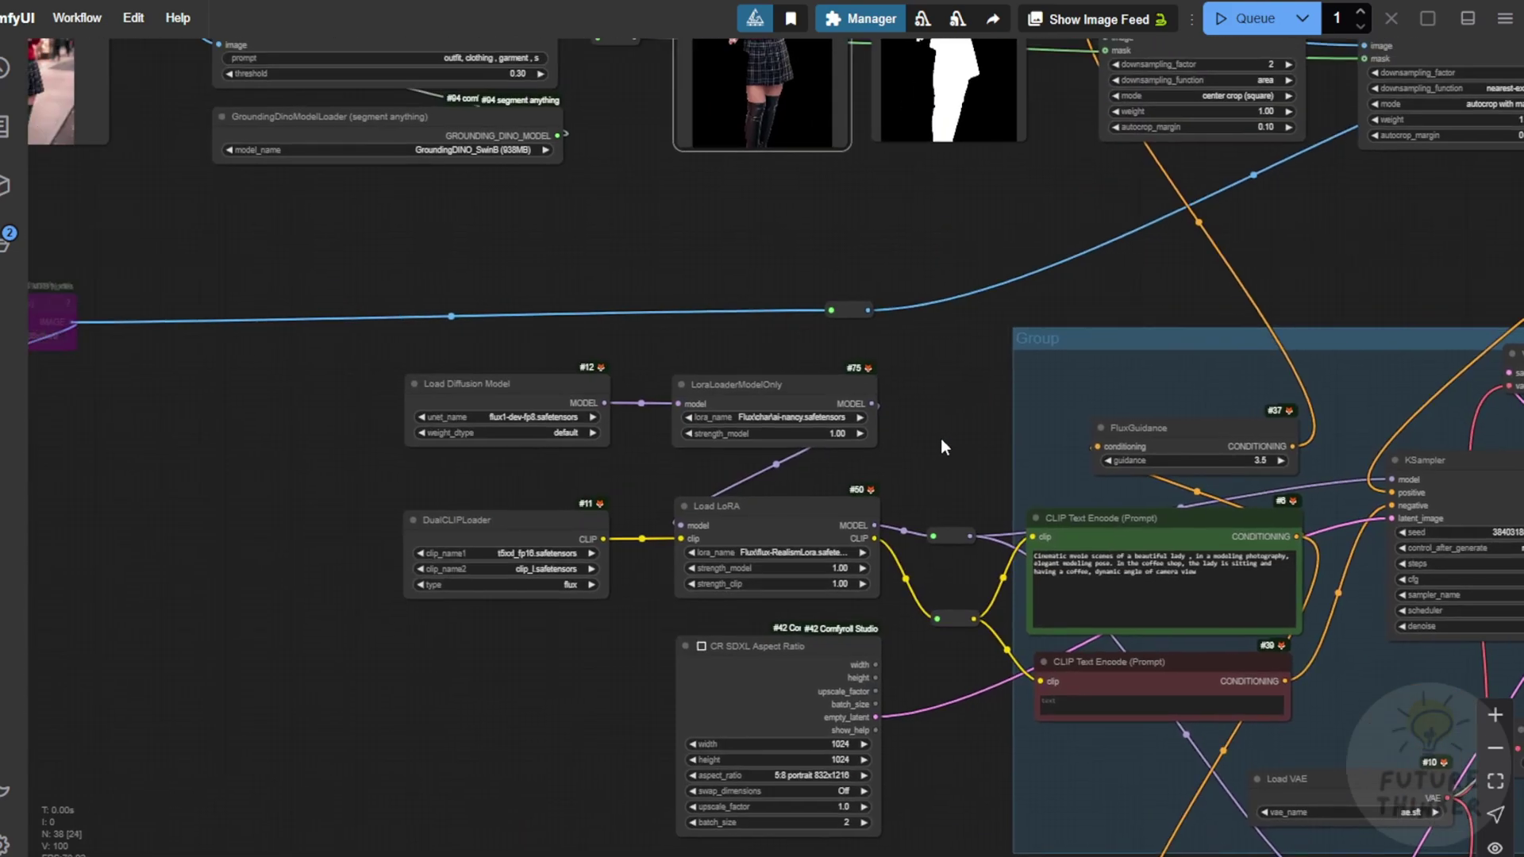
{"action": "scroll", "coordinate": [792, 430], "scroll_direction": "up", "scroll_amount": 7}
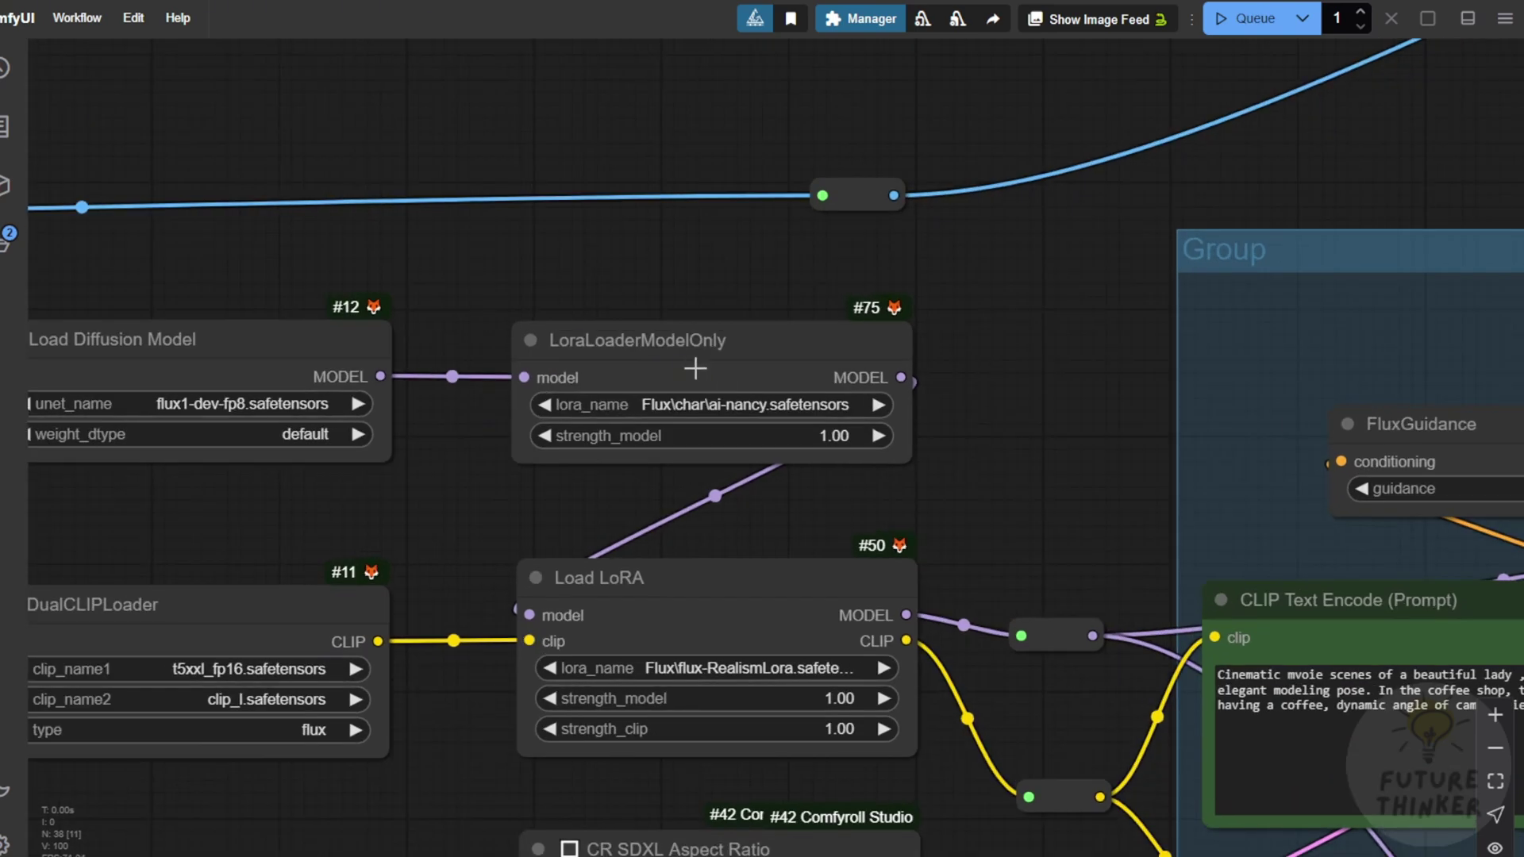
{"action": "left_click", "coordinate": [702, 404]}
{"action": "scroll", "coordinate": [738, 683], "scroll_direction": "down", "scroll_amount": 1}
{"action": "scroll", "coordinate": [746, 734], "scroll_direction": "down", "scroll_amount": 1}
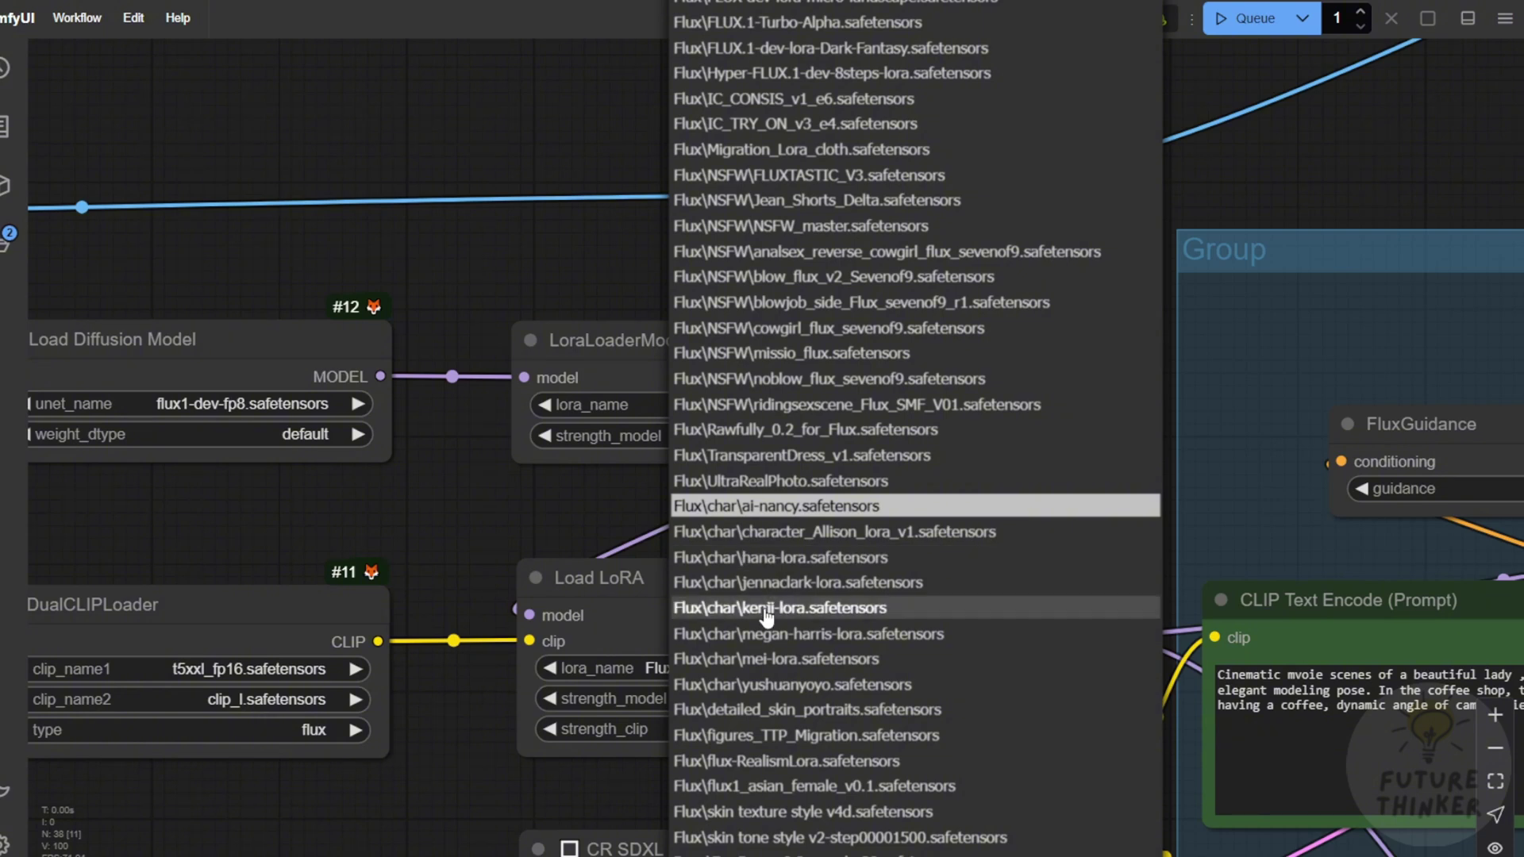
{"action": "mouse_move", "coordinate": [412, 518]}
{"action": "left_mouse_down"}
{"action": "mouse_move", "coordinate": [622, 515]}
{"action": "mouse_move", "coordinate": [415, 506]}
{"action": "left_mouse_up"}
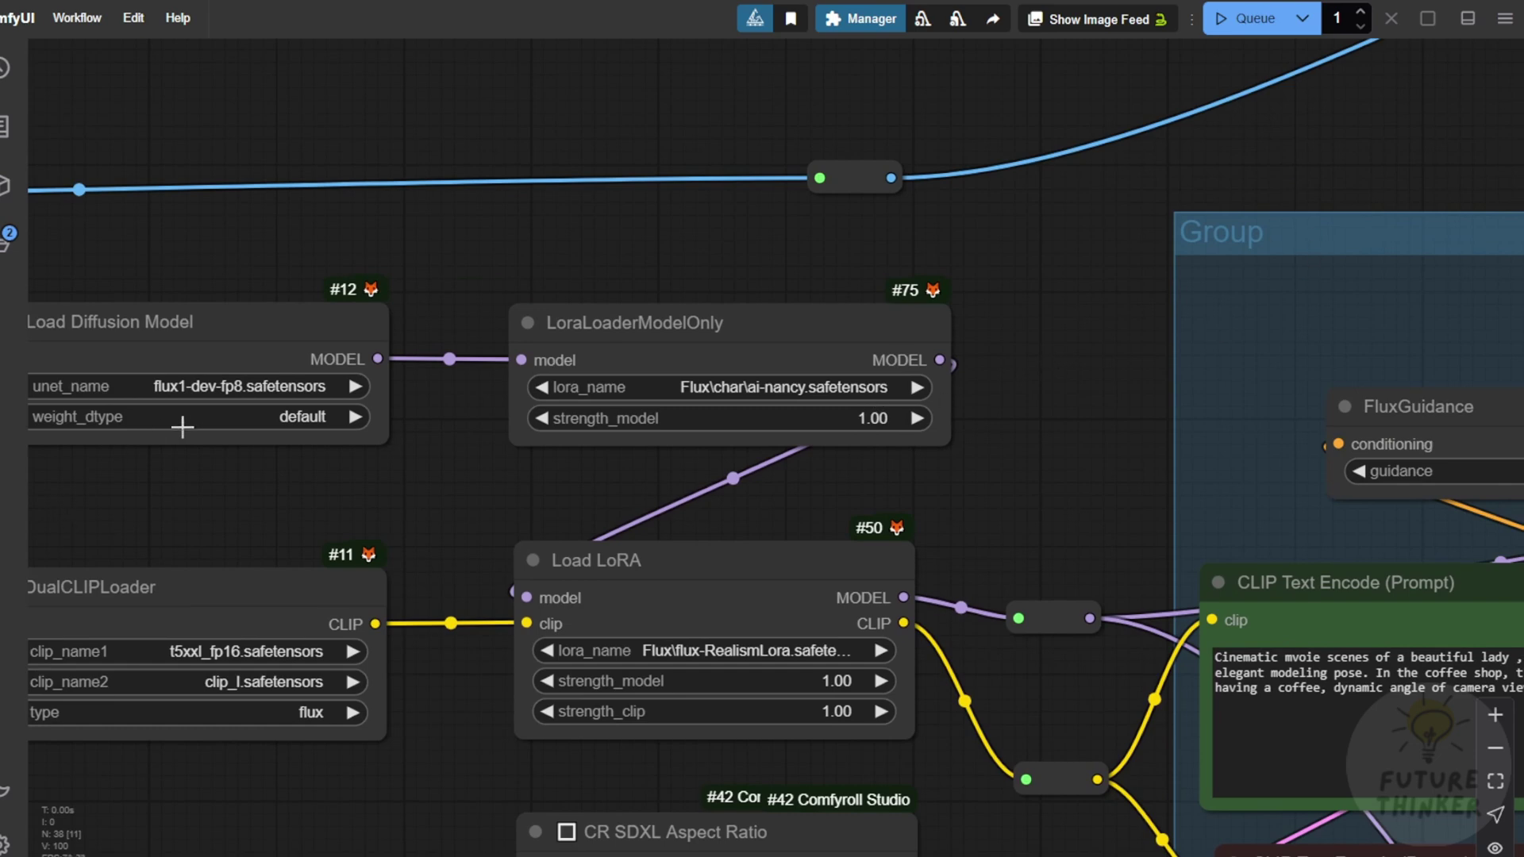
{"action": "left_click_drag", "start_coordinate": [229, 495], "coordinate": [437, 531]}
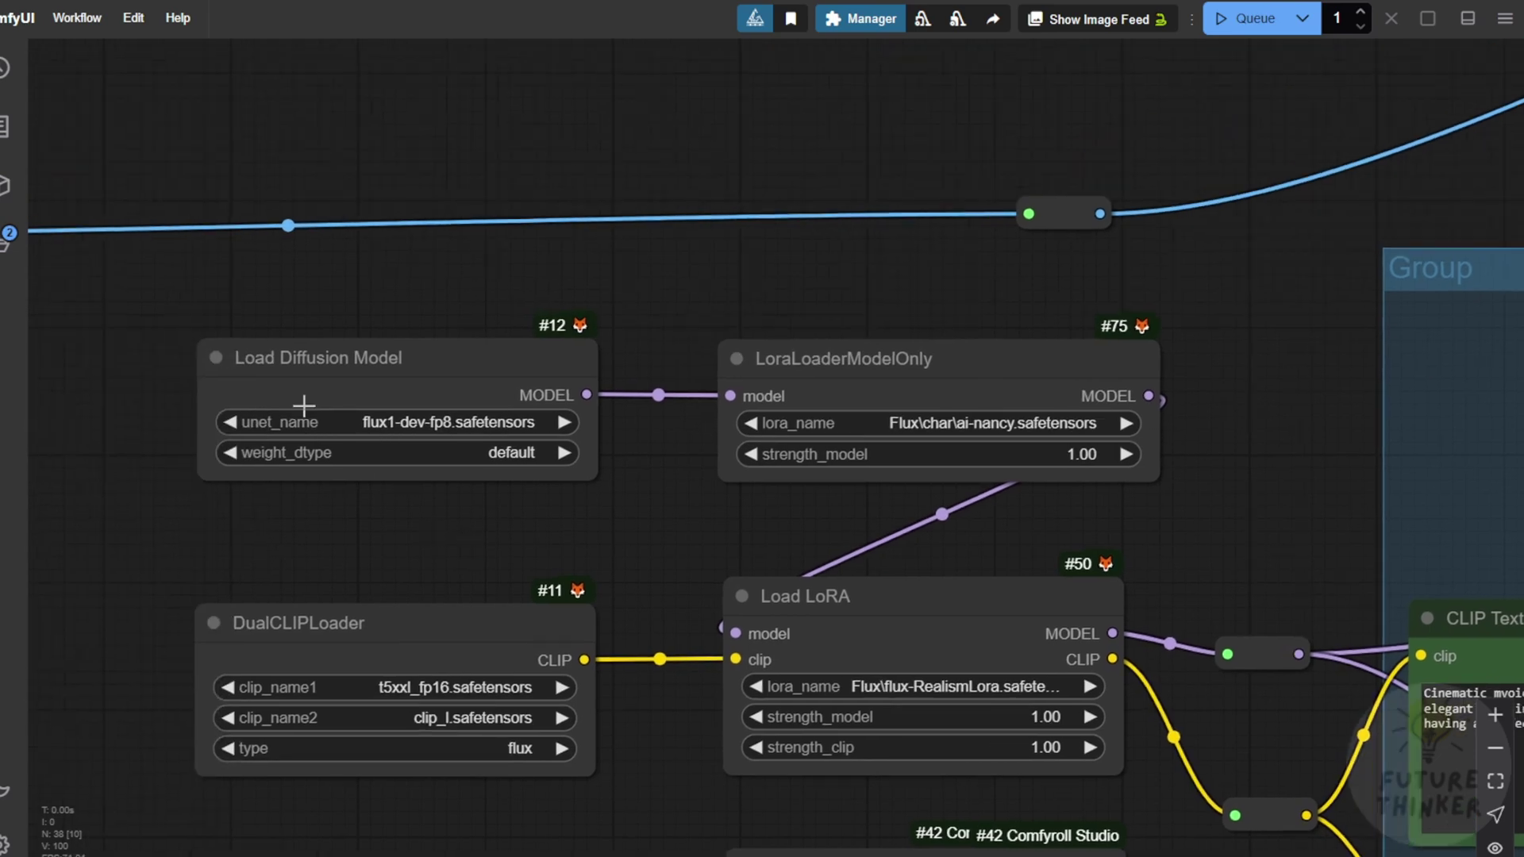
{"action": "left_click", "coordinate": [360, 373]}
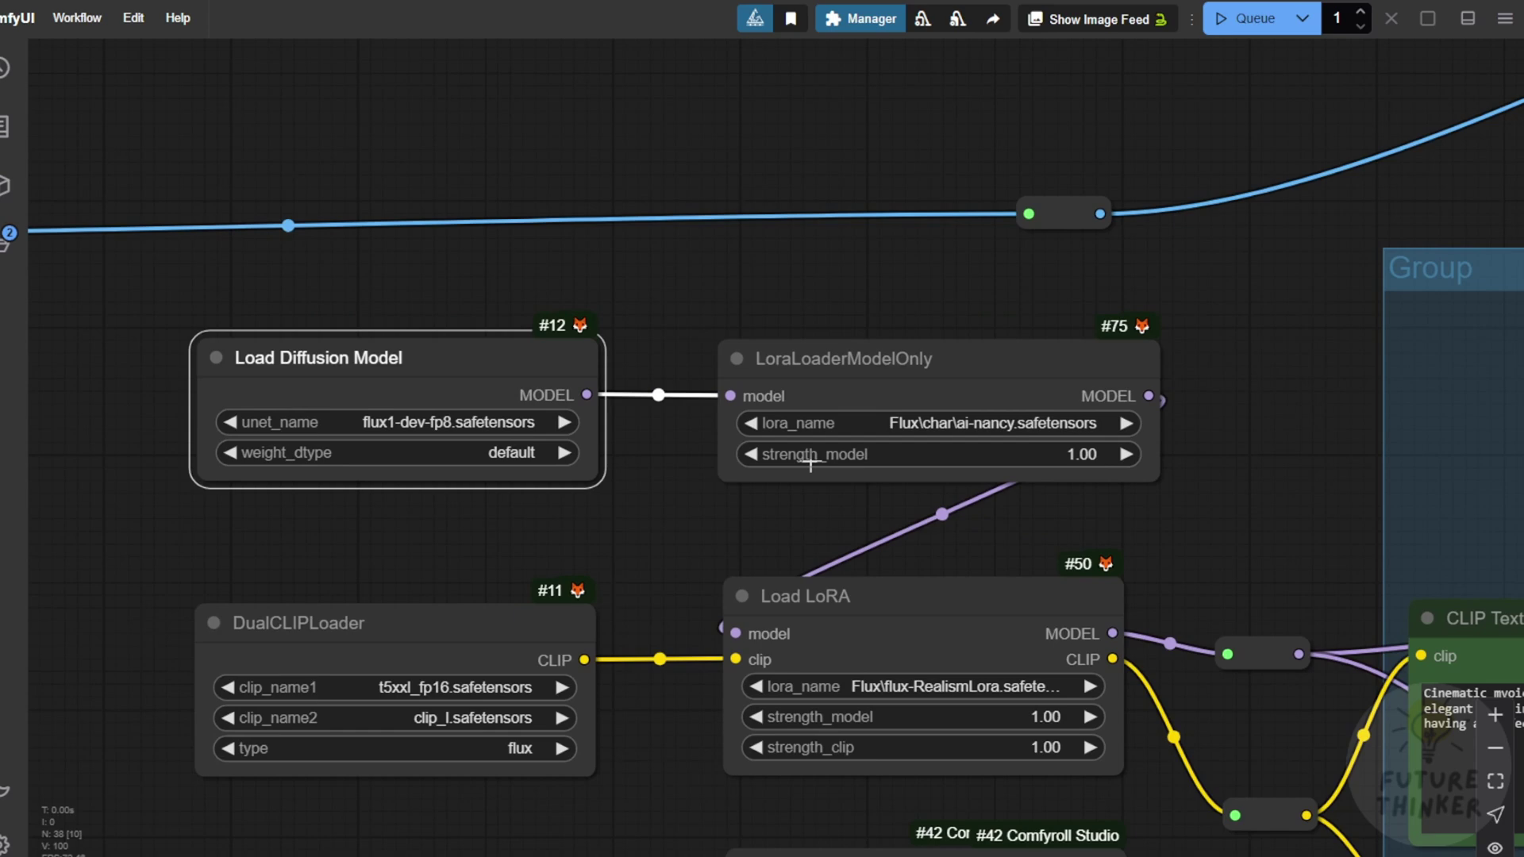
{"action": "left_click", "coordinate": [877, 365]}
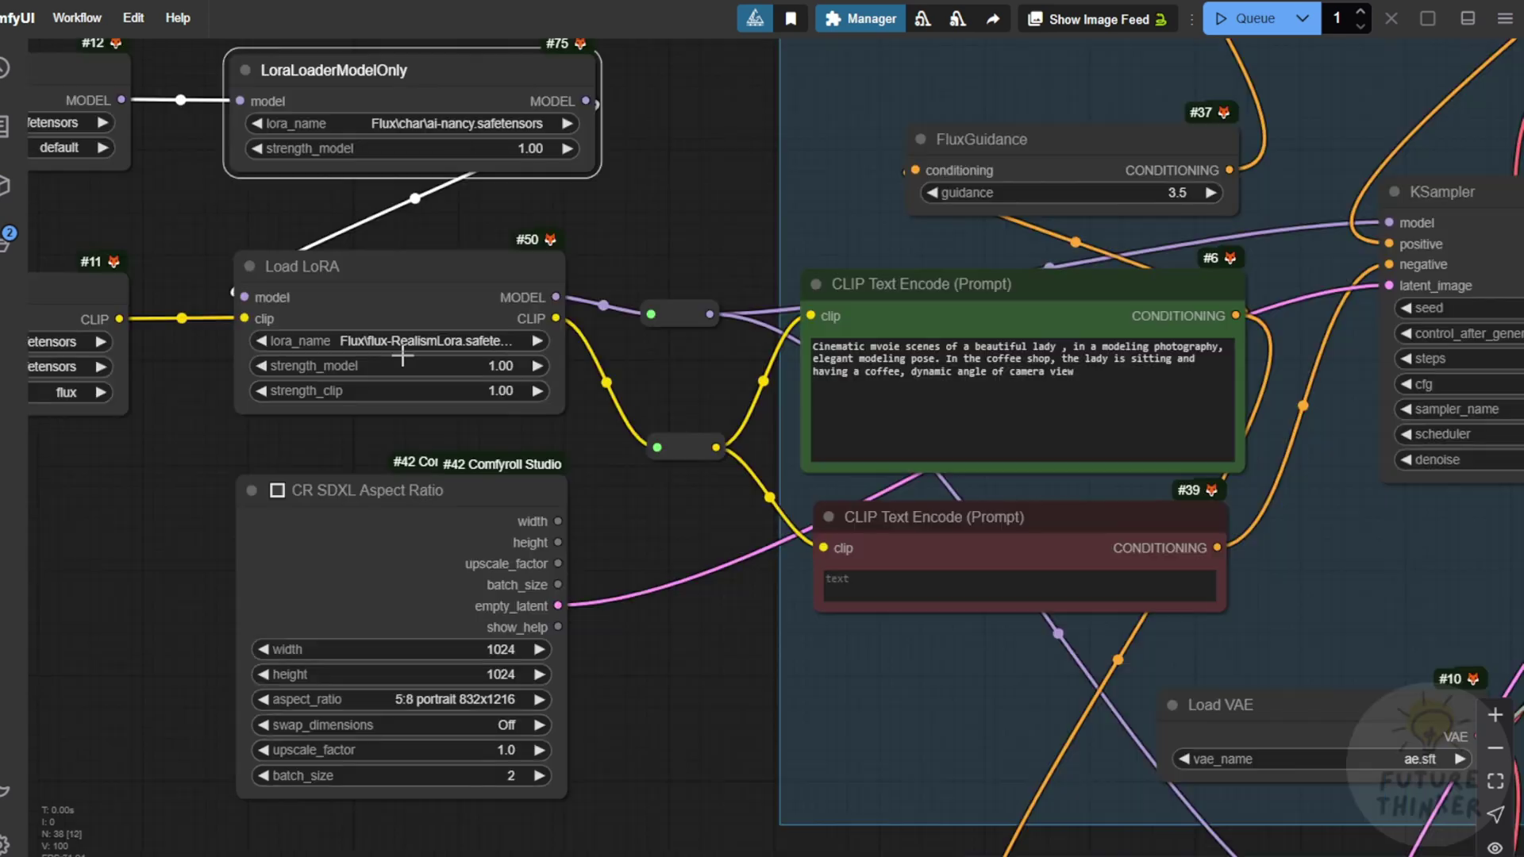
{"action": "scroll", "coordinate": [691, 496], "scroll_direction": "down", "scroll_amount": 4}
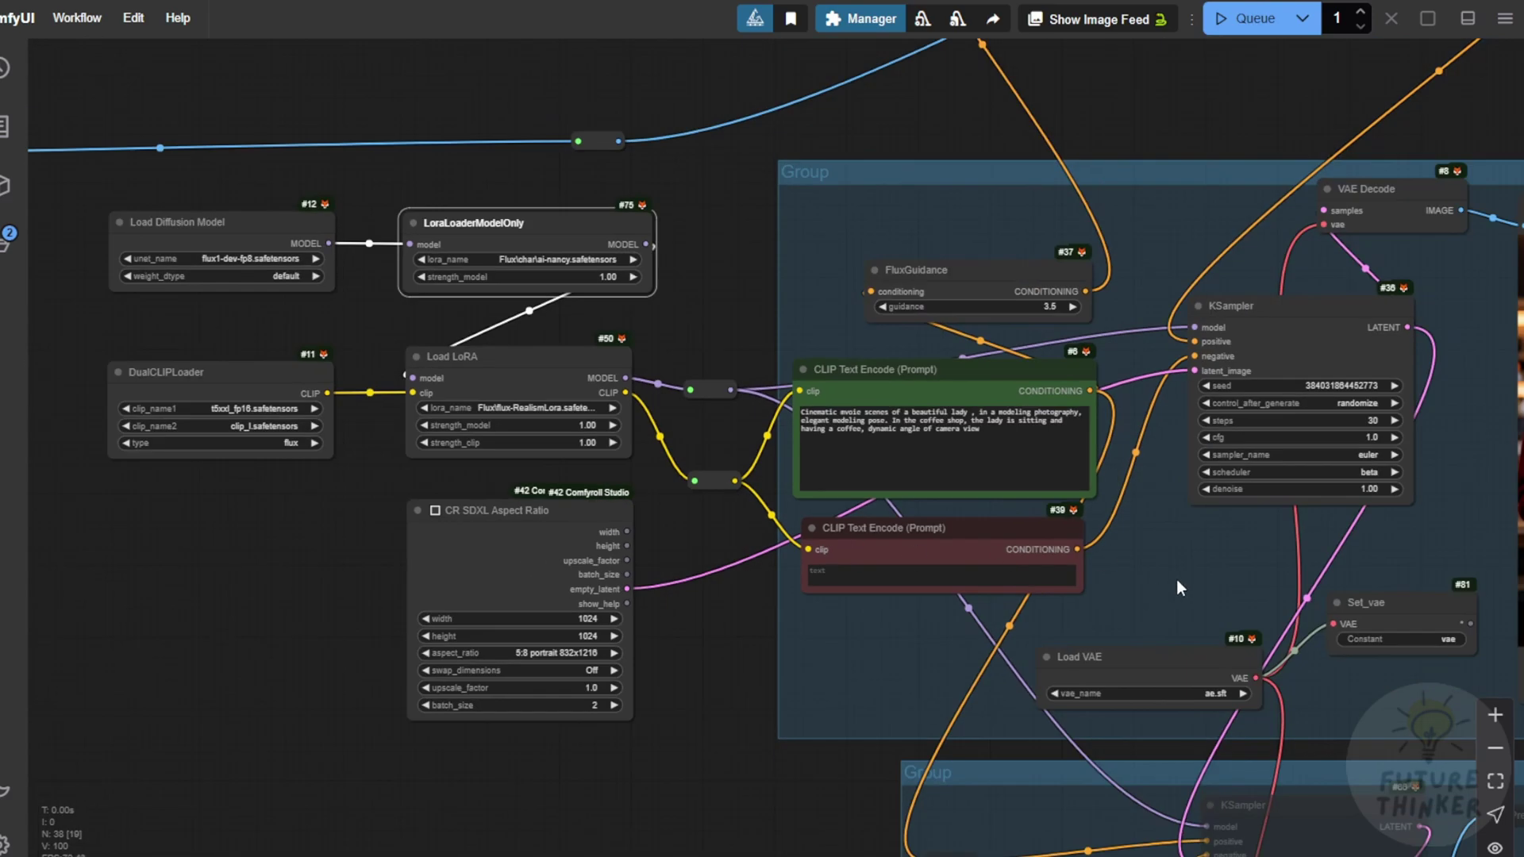
{"action": "left_click_drag", "start_coordinate": [1154, 578], "coordinate": [278, 561]}
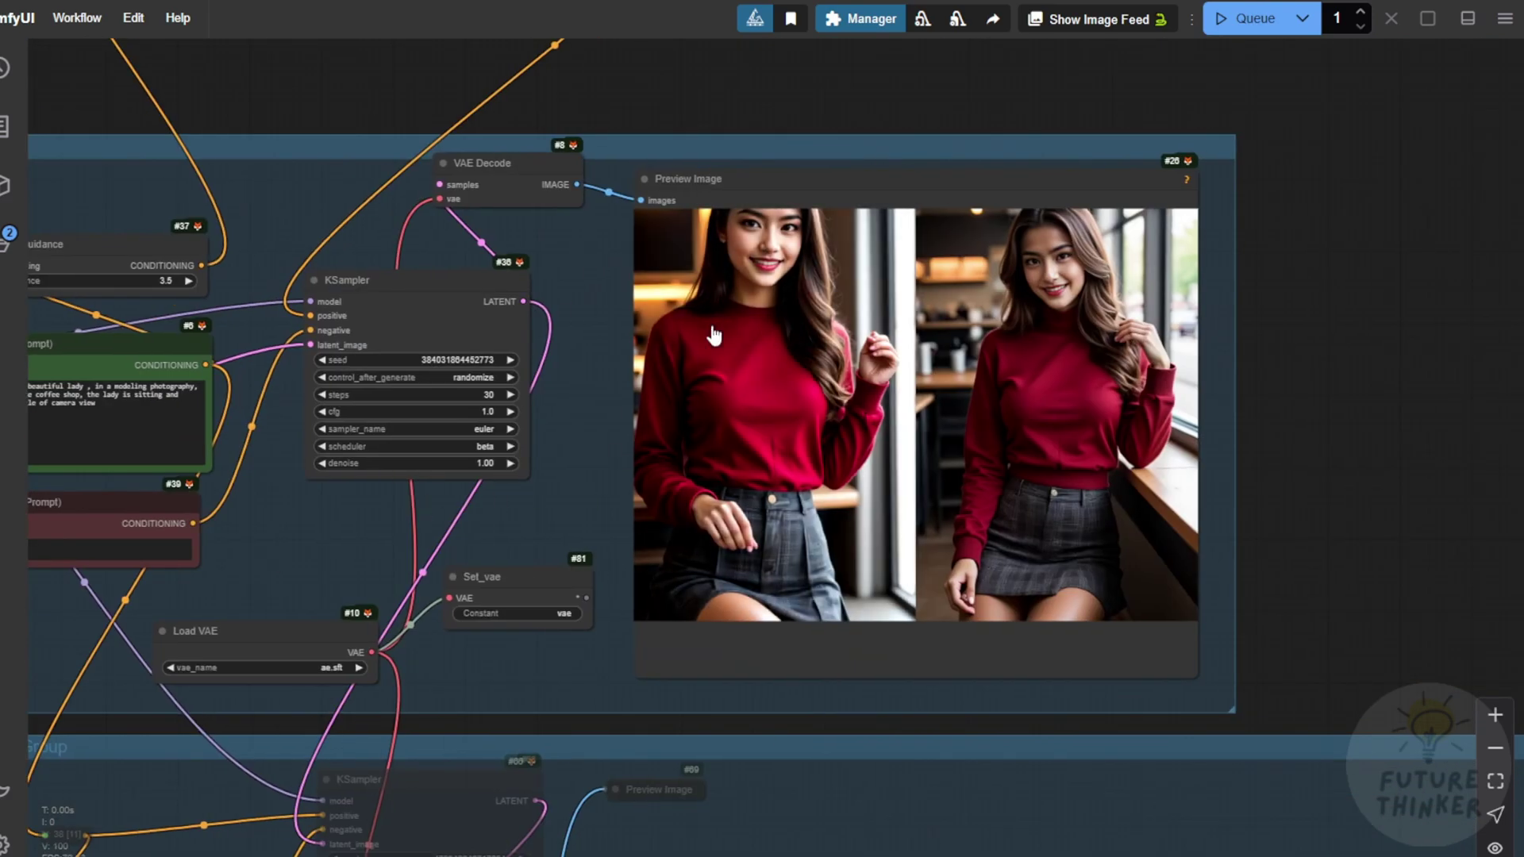
{"action": "scroll", "coordinate": [371, 301], "scroll_direction": "up", "scroll_amount": 3}
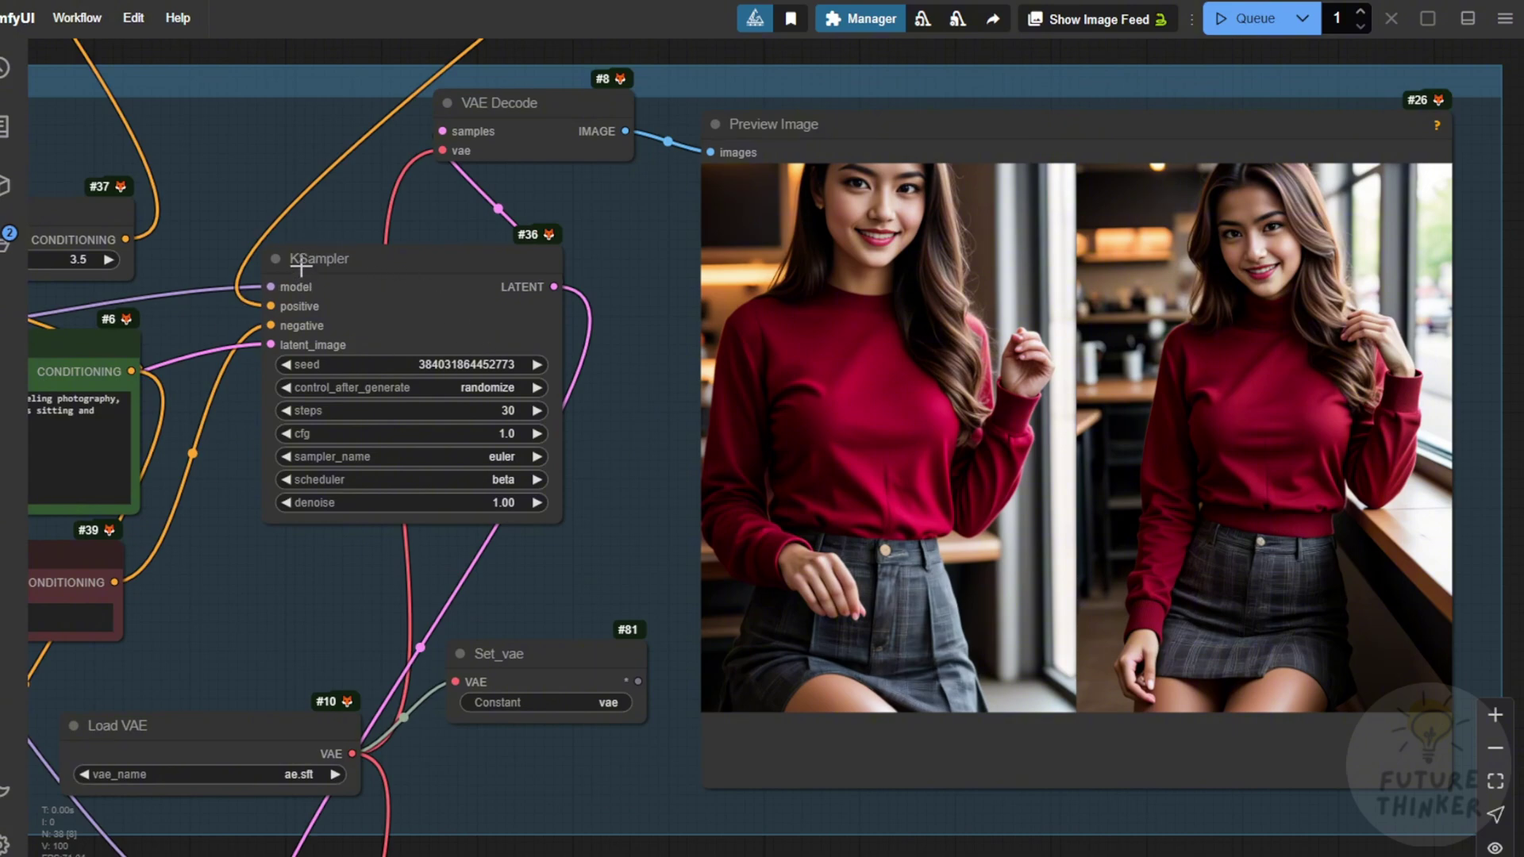
{"action": "scroll", "coordinate": [575, 501], "scroll_direction": "down", "scroll_amount": 3}
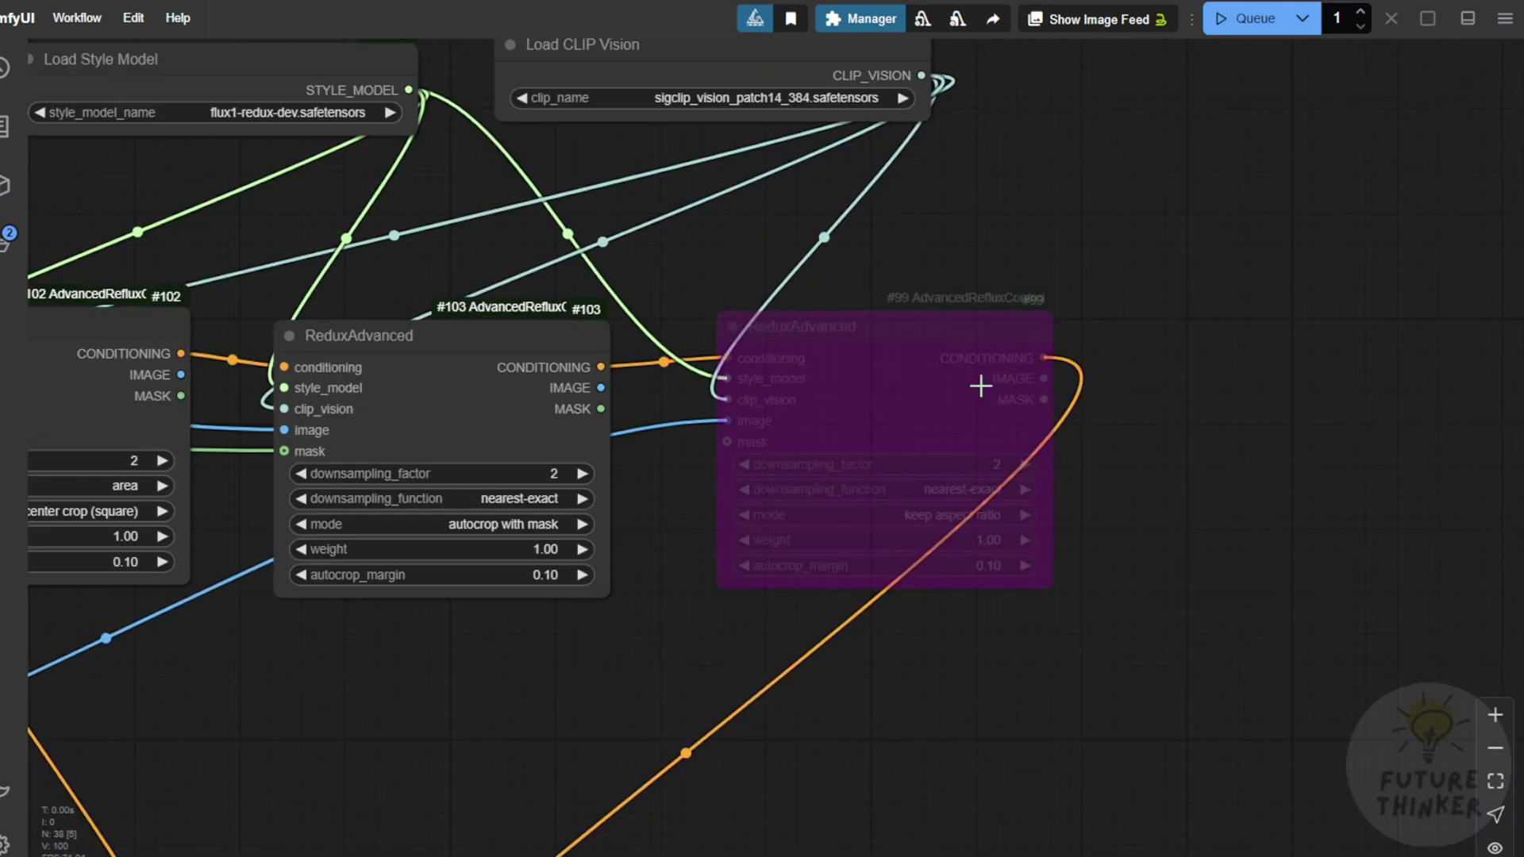
Un-bypass ReduxAdvanced node #99 through its right-click Bypass option.
{"action": "left_click", "coordinate": [910, 332]}
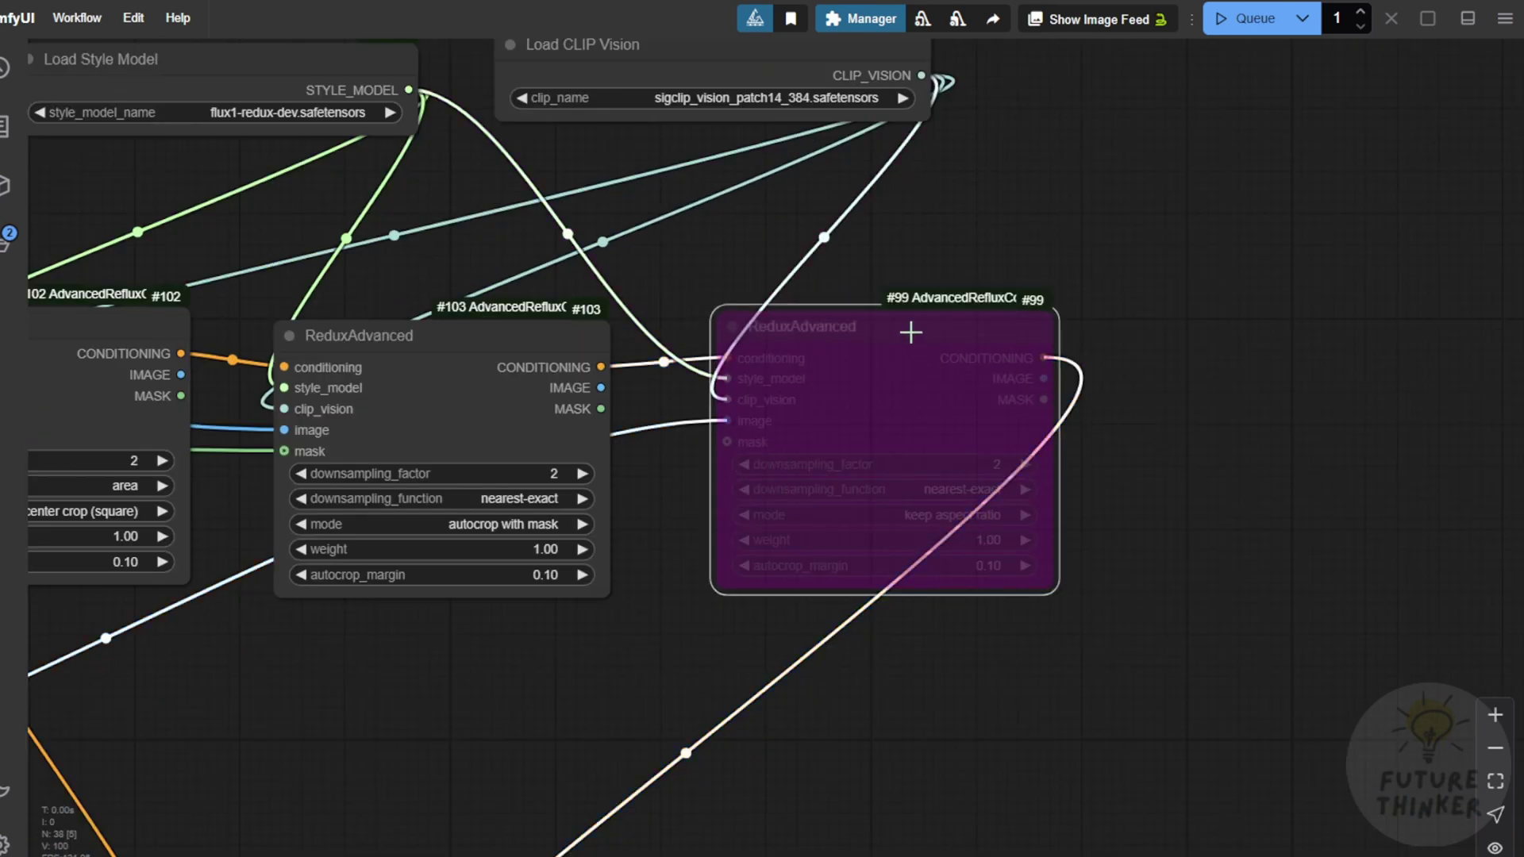
{"action": "left_click_drag", "start_coordinate": [910, 330], "coordinate": [983, 344]}
{"action": "right_click", "coordinate": [982, 344]}
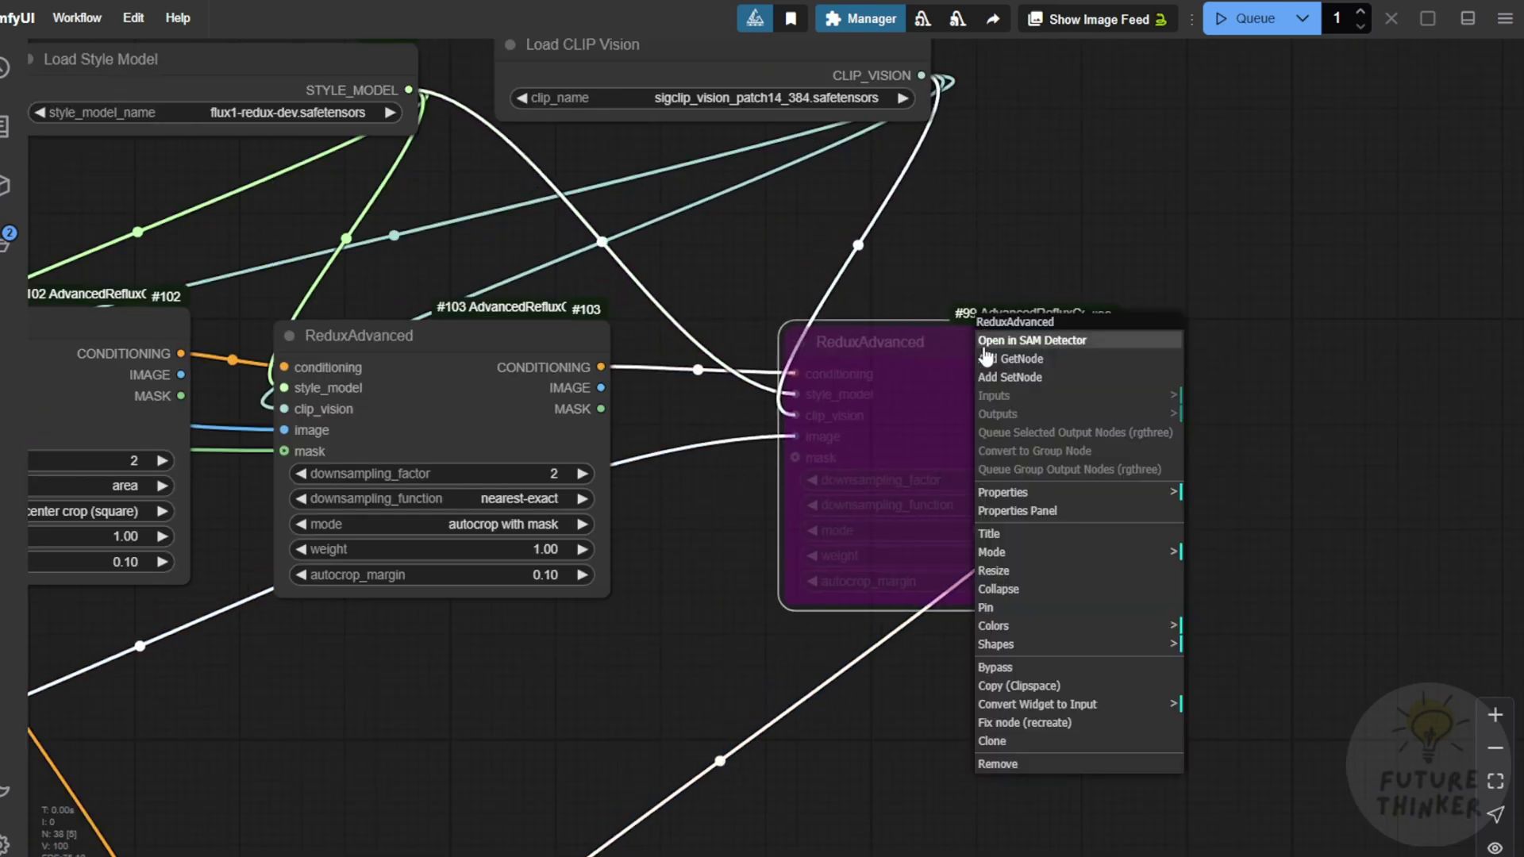
{"action": "left_click", "coordinate": [1094, 666]}
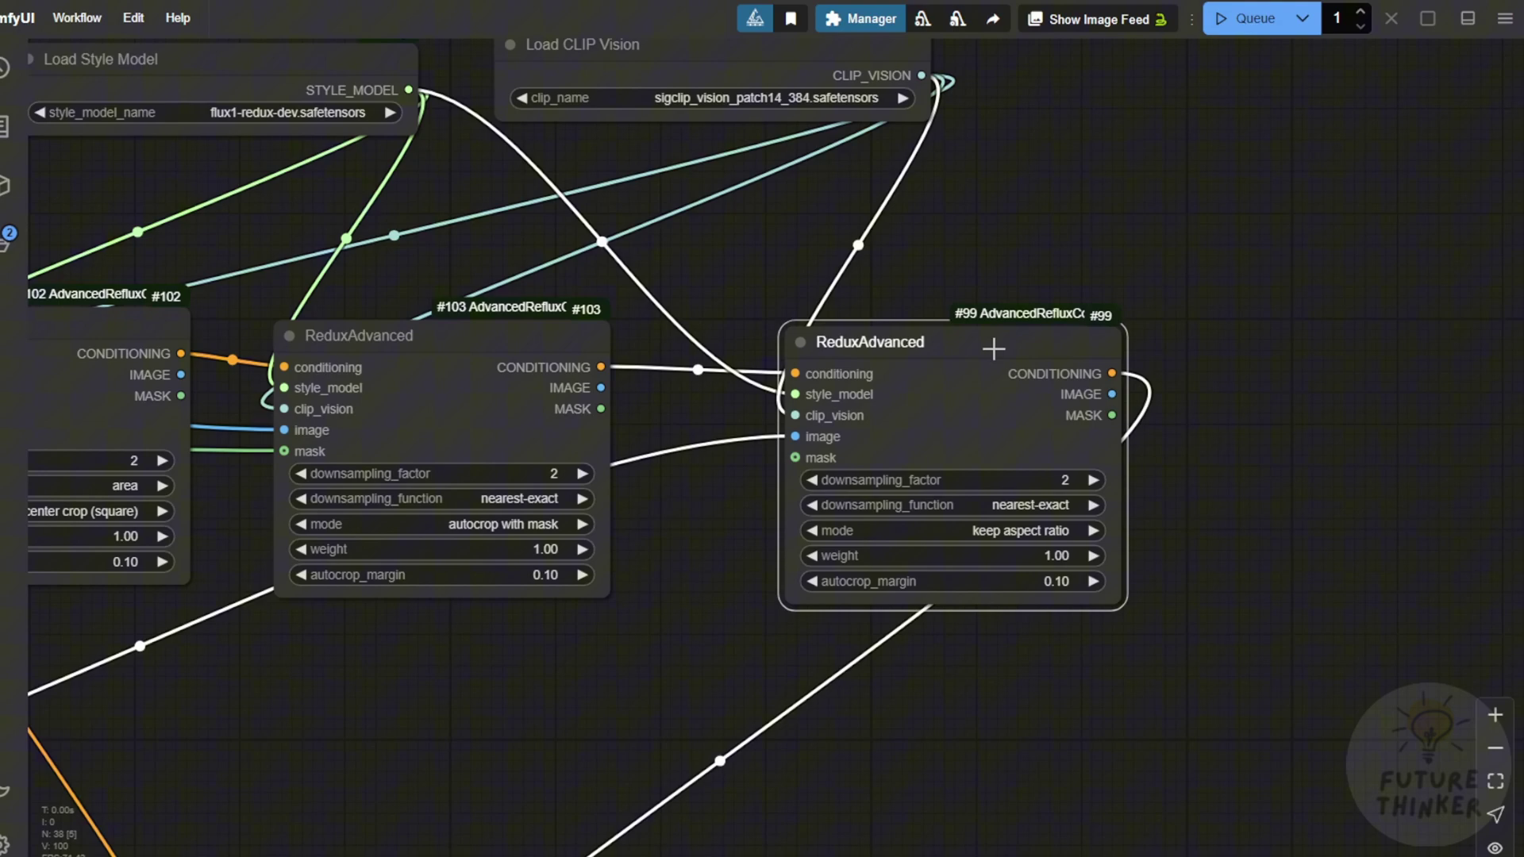
{"action": "left_click_drag", "start_coordinate": [933, 341], "coordinate": [1012, 349]}
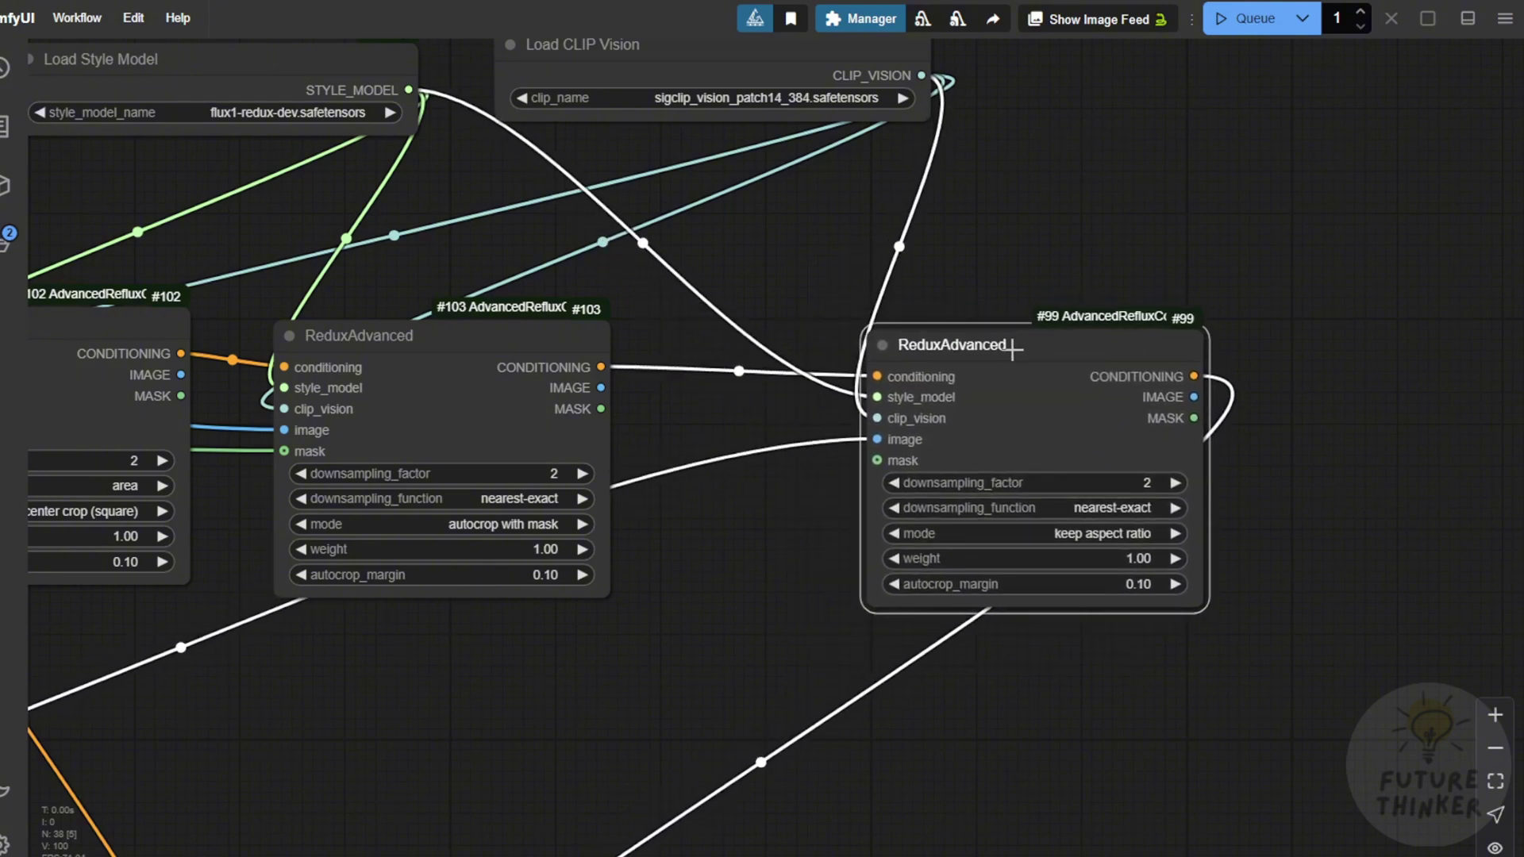
Tidy the positions of ReduxAdvanced nodes #103 and #99 and centre #99 in view.
{"action": "scroll", "coordinate": [1005, 413], "scroll_direction": "up", "scroll_amount": 3}
{"action": "left_click_drag", "start_coordinate": [635, 392], "coordinate": [816, 457]}
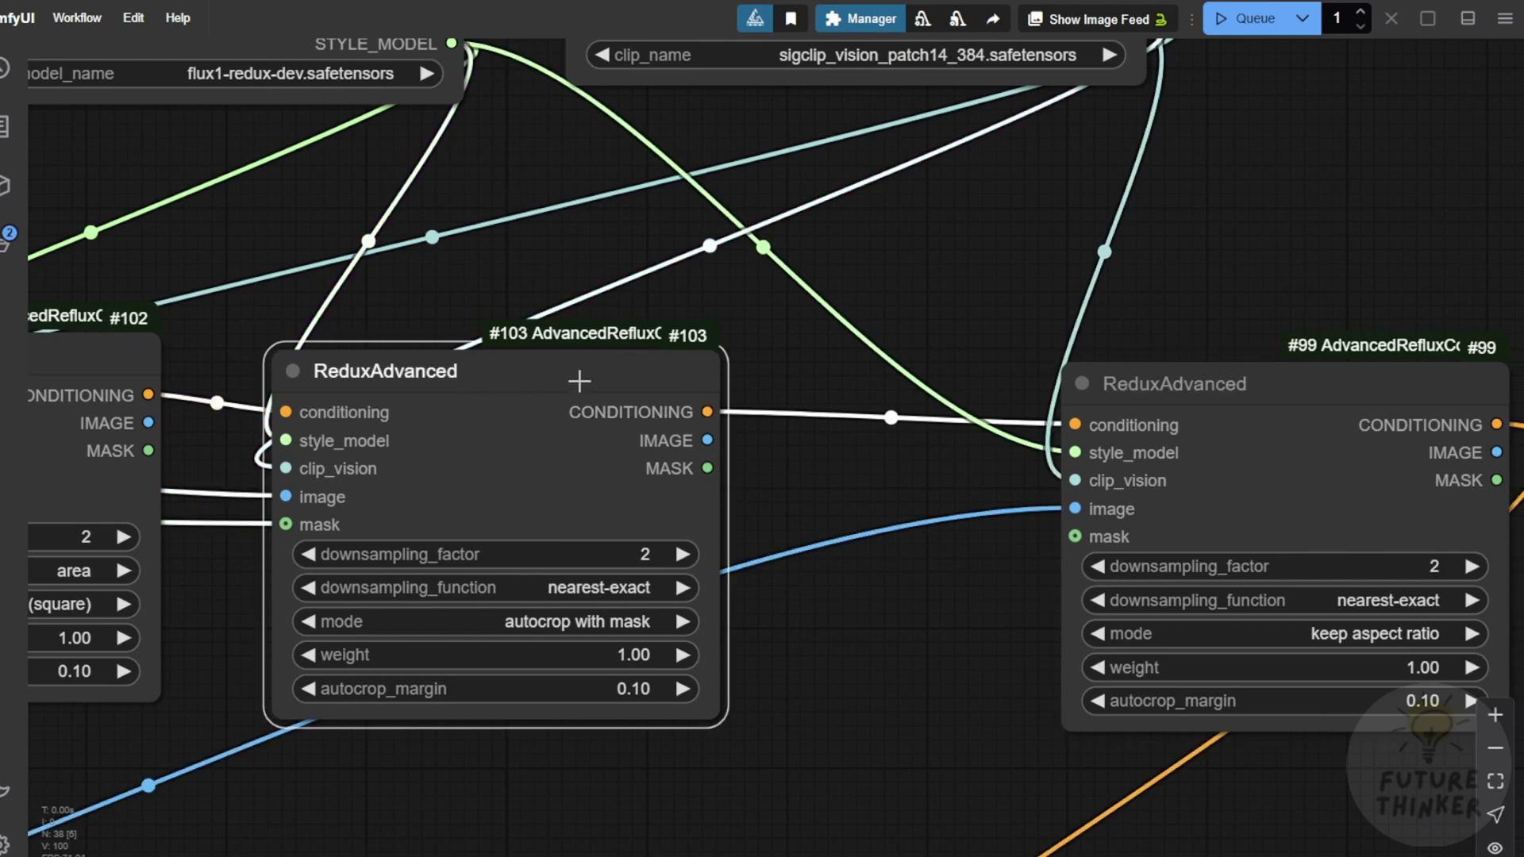
{"action": "scroll", "coordinate": [572, 389], "scroll_direction": "down", "scroll_amount": 2}
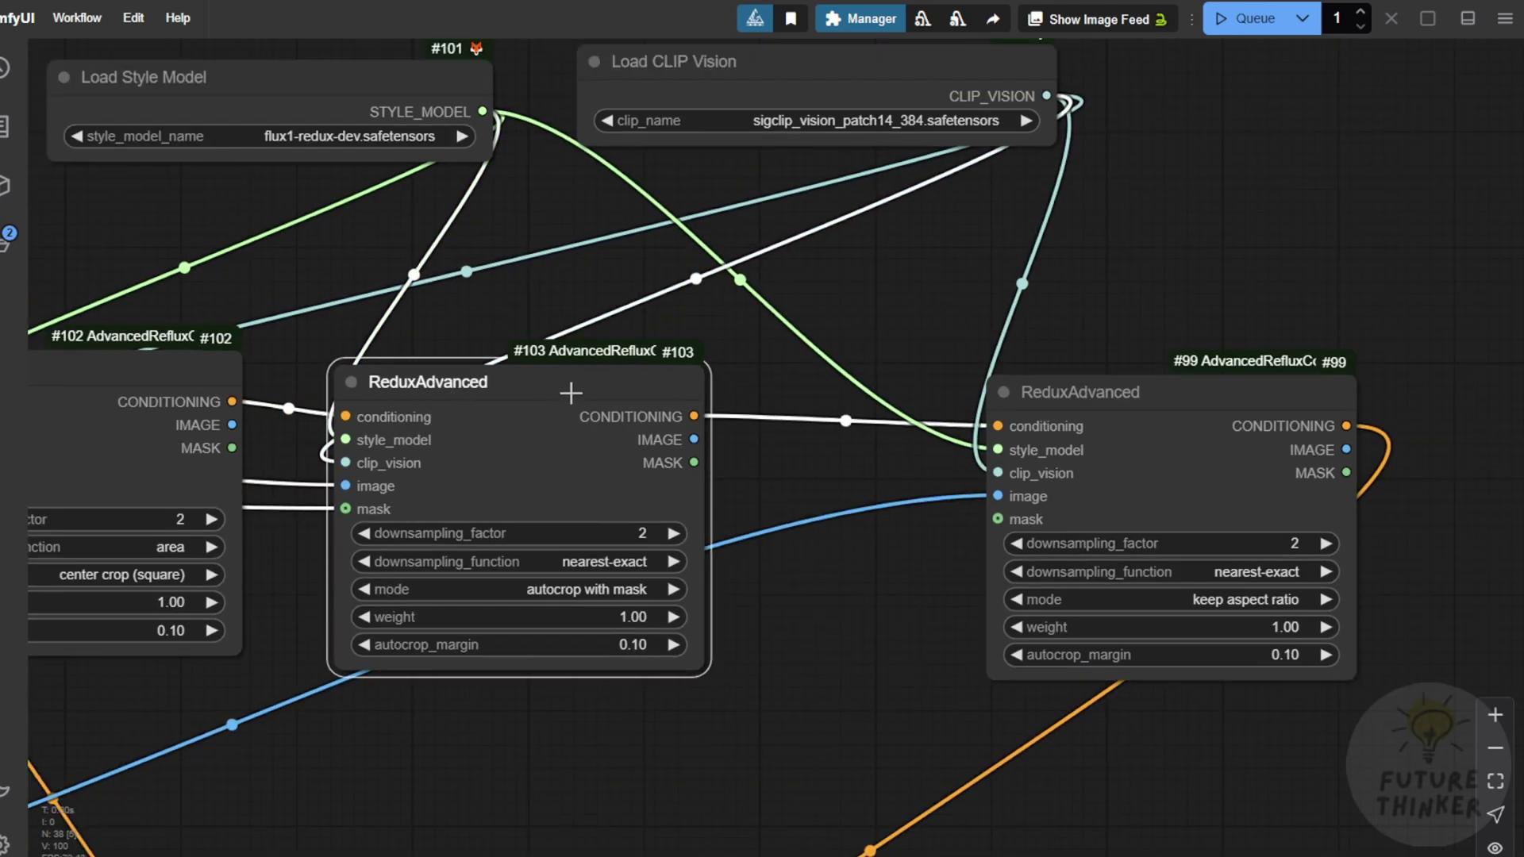
{"action": "left_click_drag", "start_coordinate": [571, 393], "coordinate": [568, 392]}
{"action": "left_click_drag", "start_coordinate": [1078, 407], "coordinate": [1020, 404]}
{"action": "left_click_drag", "start_coordinate": [1131, 337], "coordinate": [841, 218]}
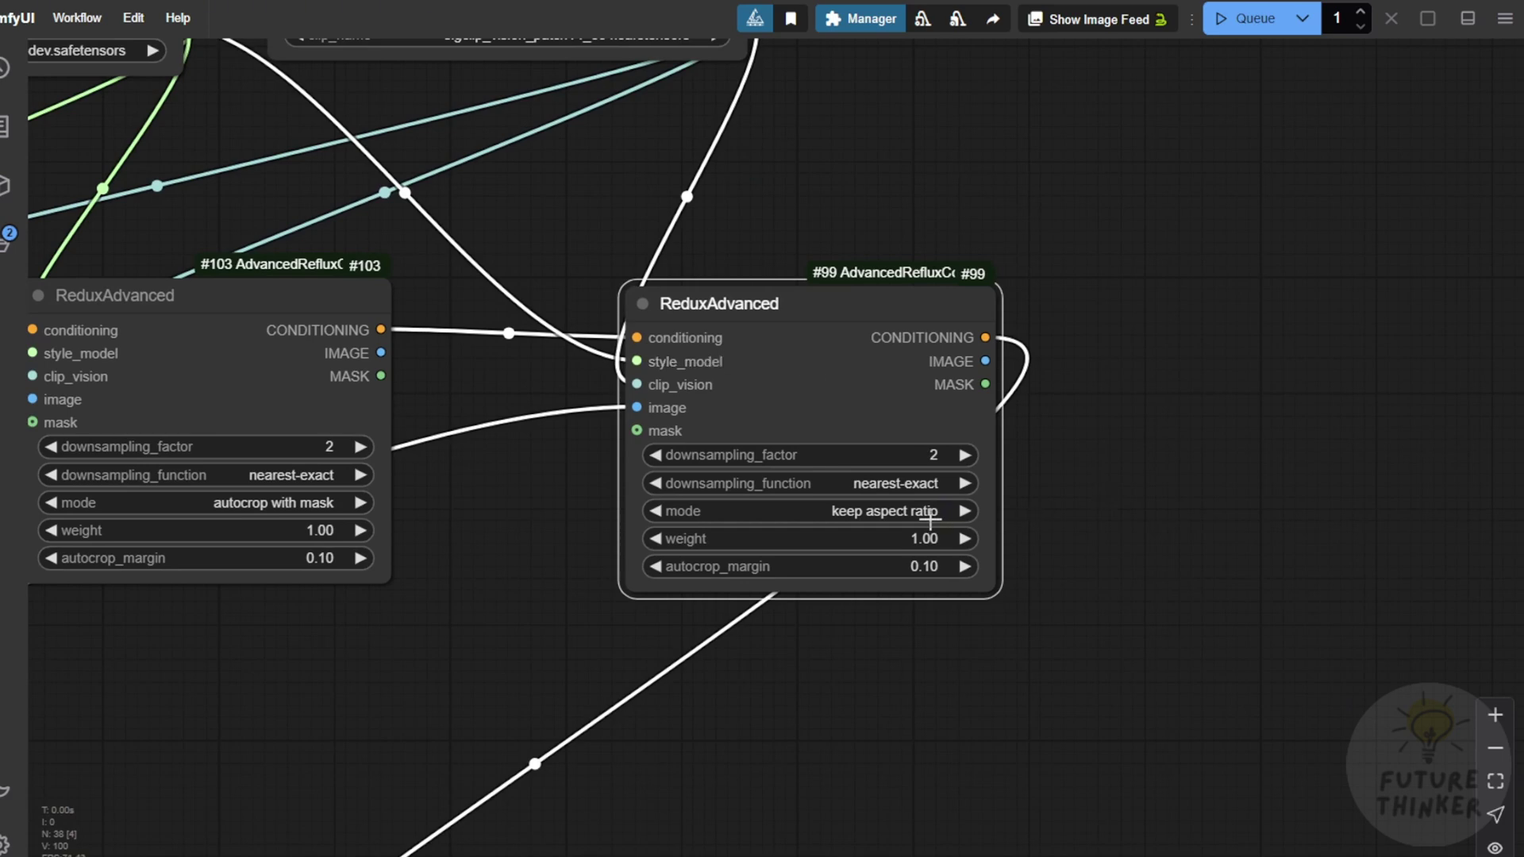
{"action": "scroll", "coordinate": [918, 516], "scroll_direction": "up", "scroll_amount": 7}
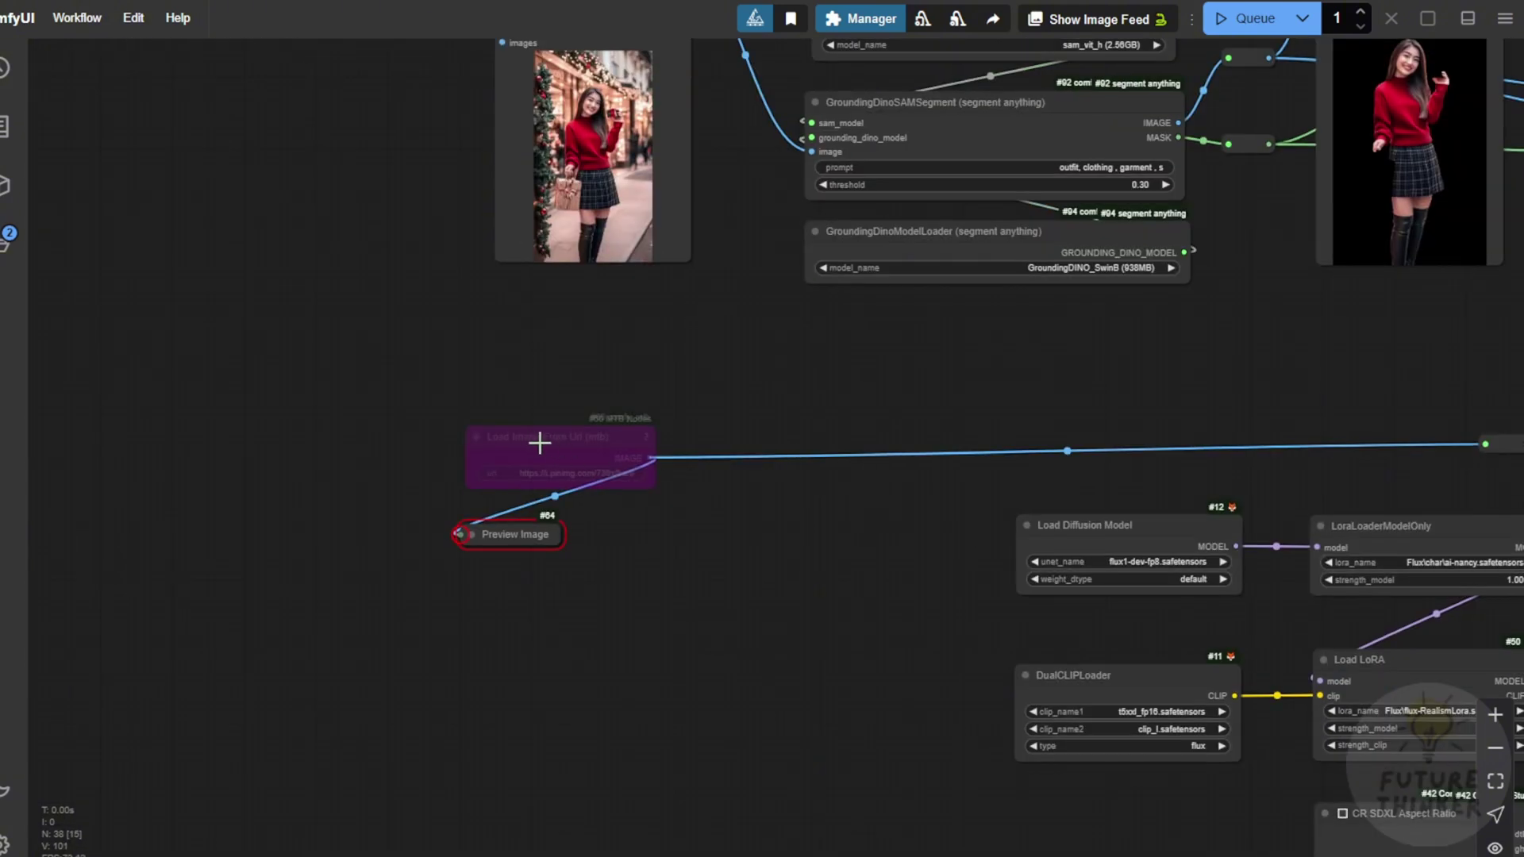
Expand the Preview Image node and un-bypass Load Image From Url (mtb).
{"action": "left_click", "coordinate": [461, 534]}
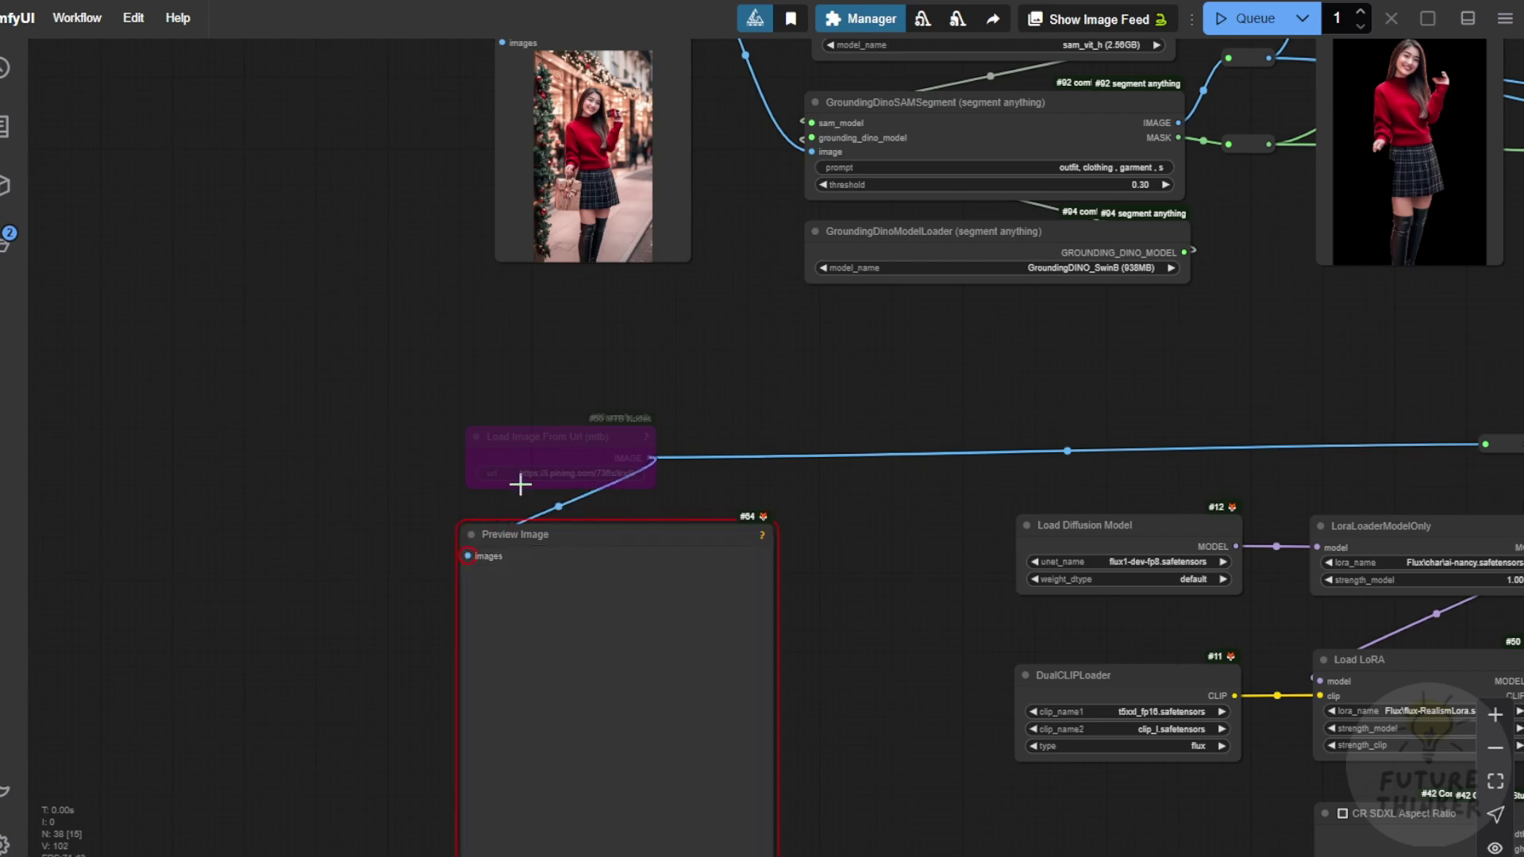
{"action": "right_click", "coordinate": [523, 455]}
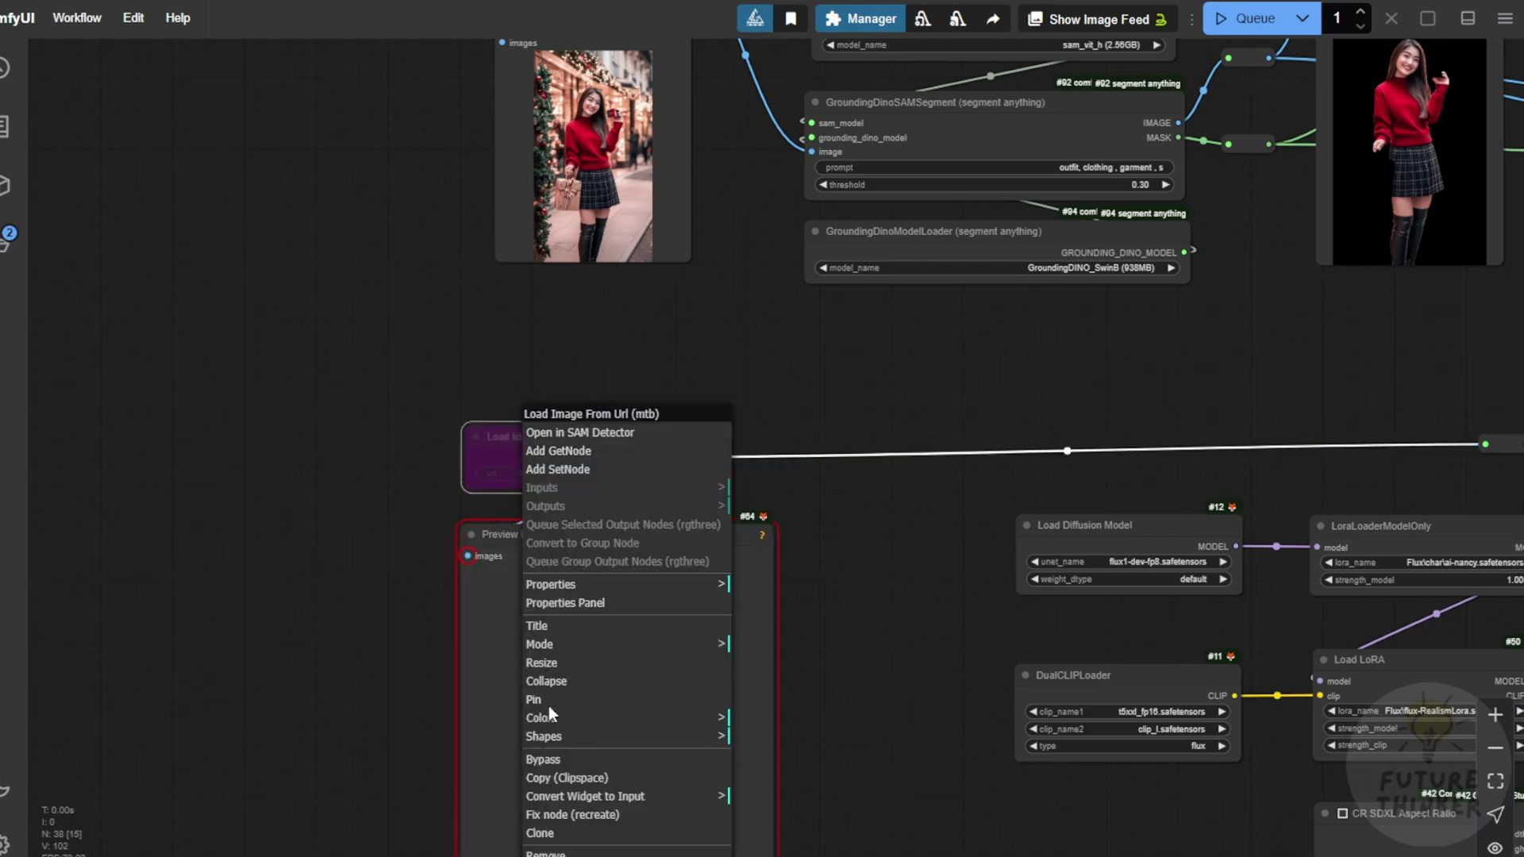
{"action": "left_click", "coordinate": [547, 758]}
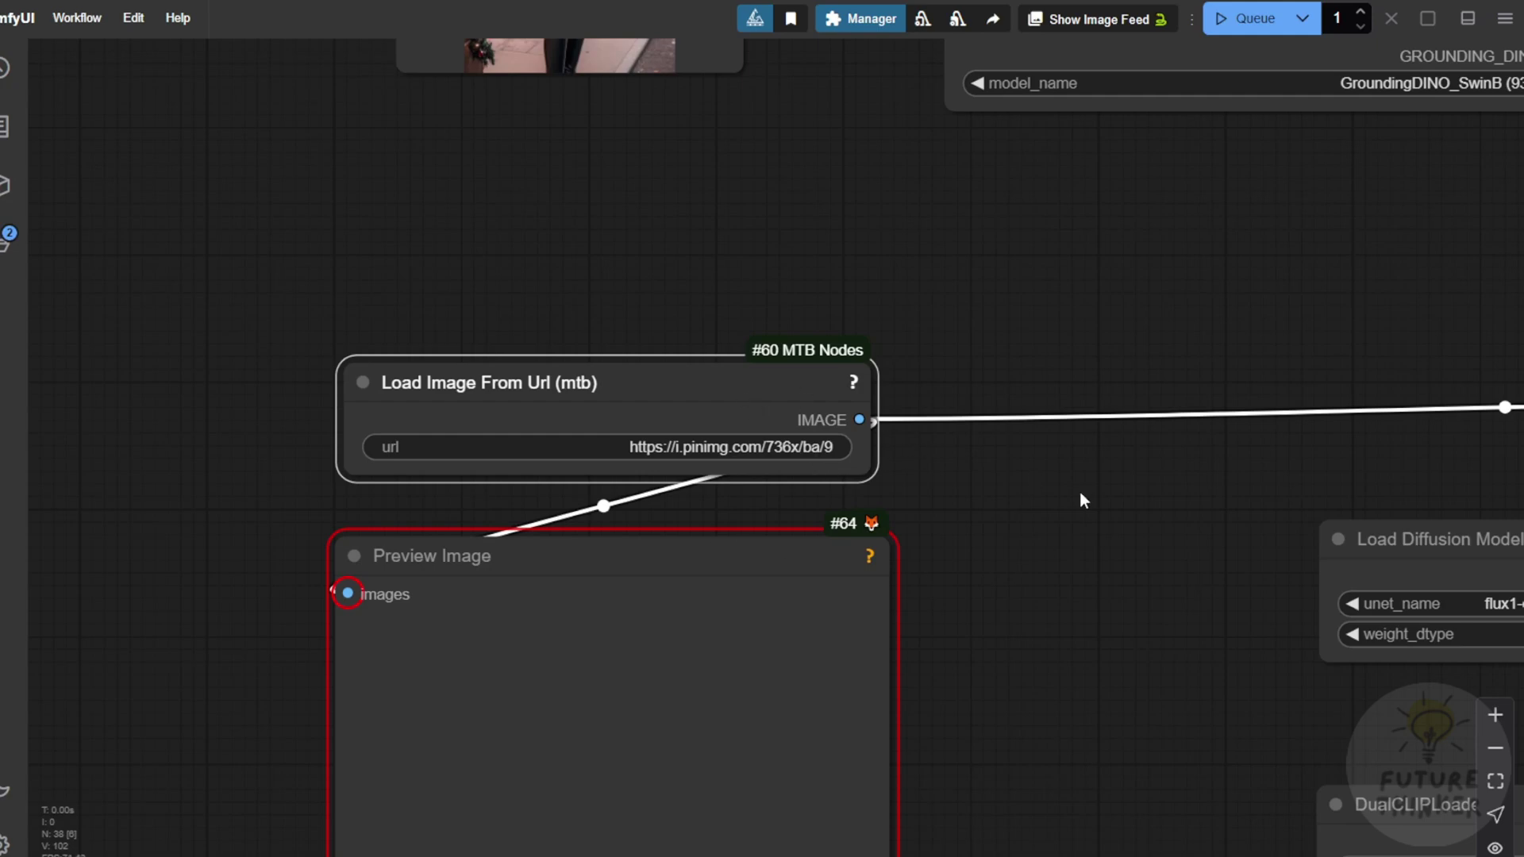
{"action": "scroll", "coordinate": [1095, 479], "scroll_direction": "down", "scroll_amount": 4}
{"action": "left_click_drag", "start_coordinate": [1111, 465], "coordinate": [442, 633]}
{"action": "scroll", "coordinate": [442, 633], "scroll_direction": "up", "scroll_amount": 4}
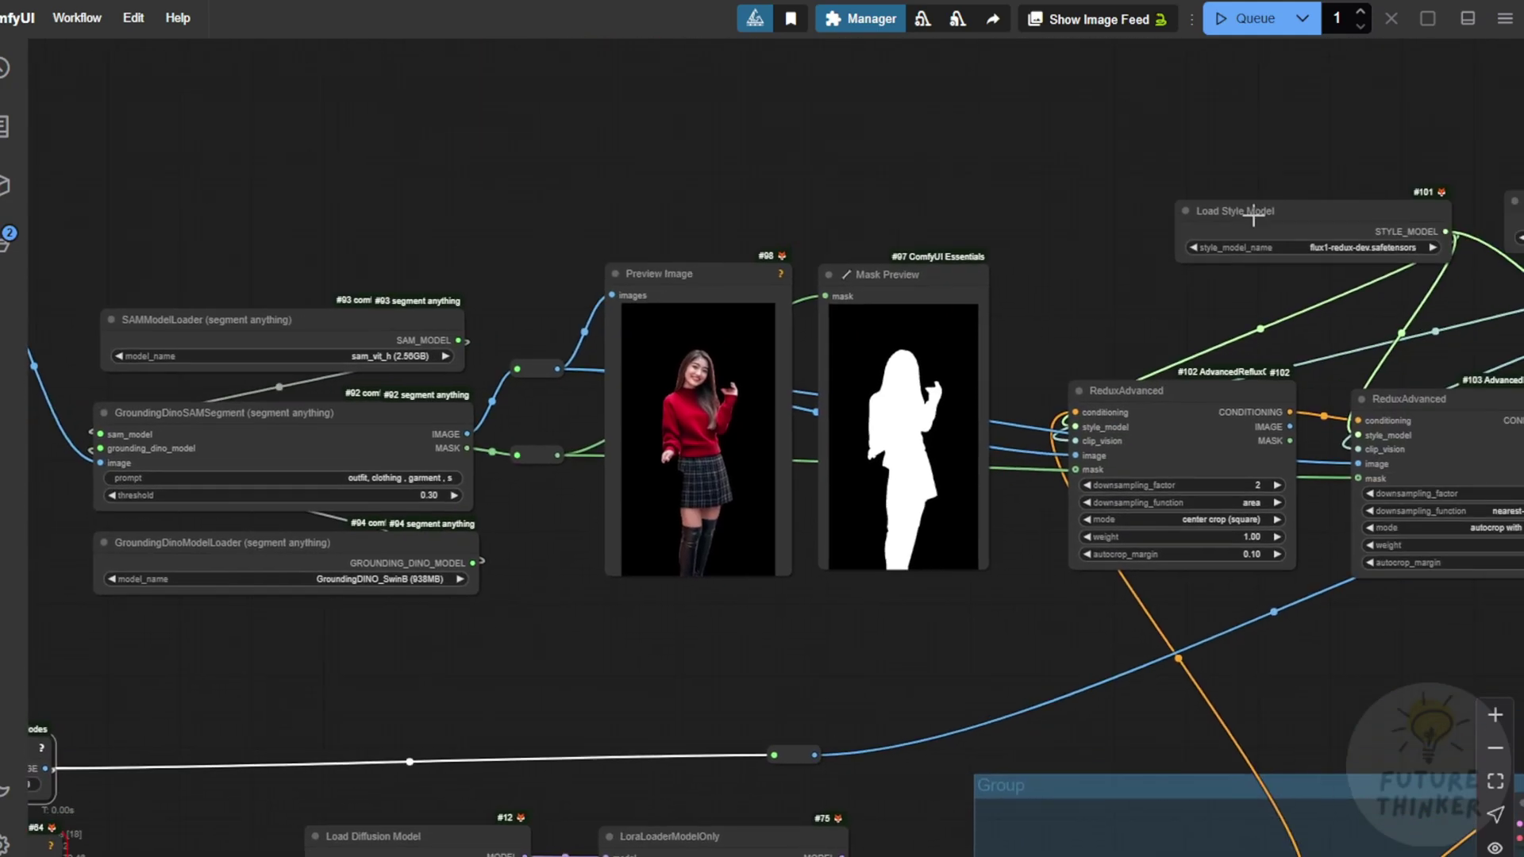
{"action": "left_click_drag", "start_coordinate": [1254, 215], "coordinate": [699, 295]}
{"action": "scroll", "coordinate": [699, 295], "scroll_direction": "up", "scroll_amount": 2}
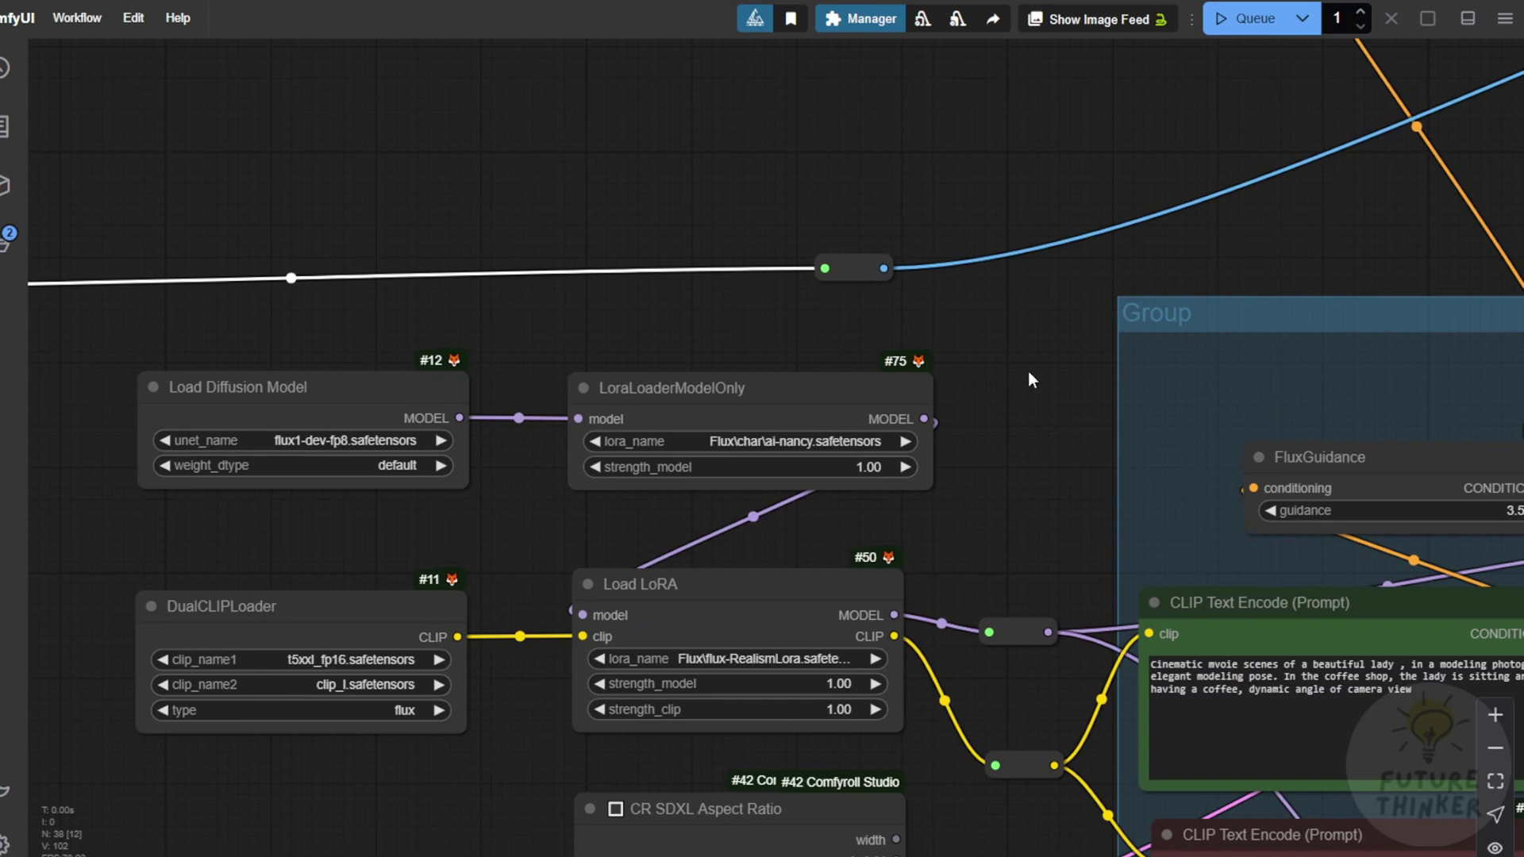
Move the existing Preview Image node right, detach its input link, and resize it.
{"action": "left_click_drag", "start_coordinate": [1029, 373], "coordinate": [655, 138]}
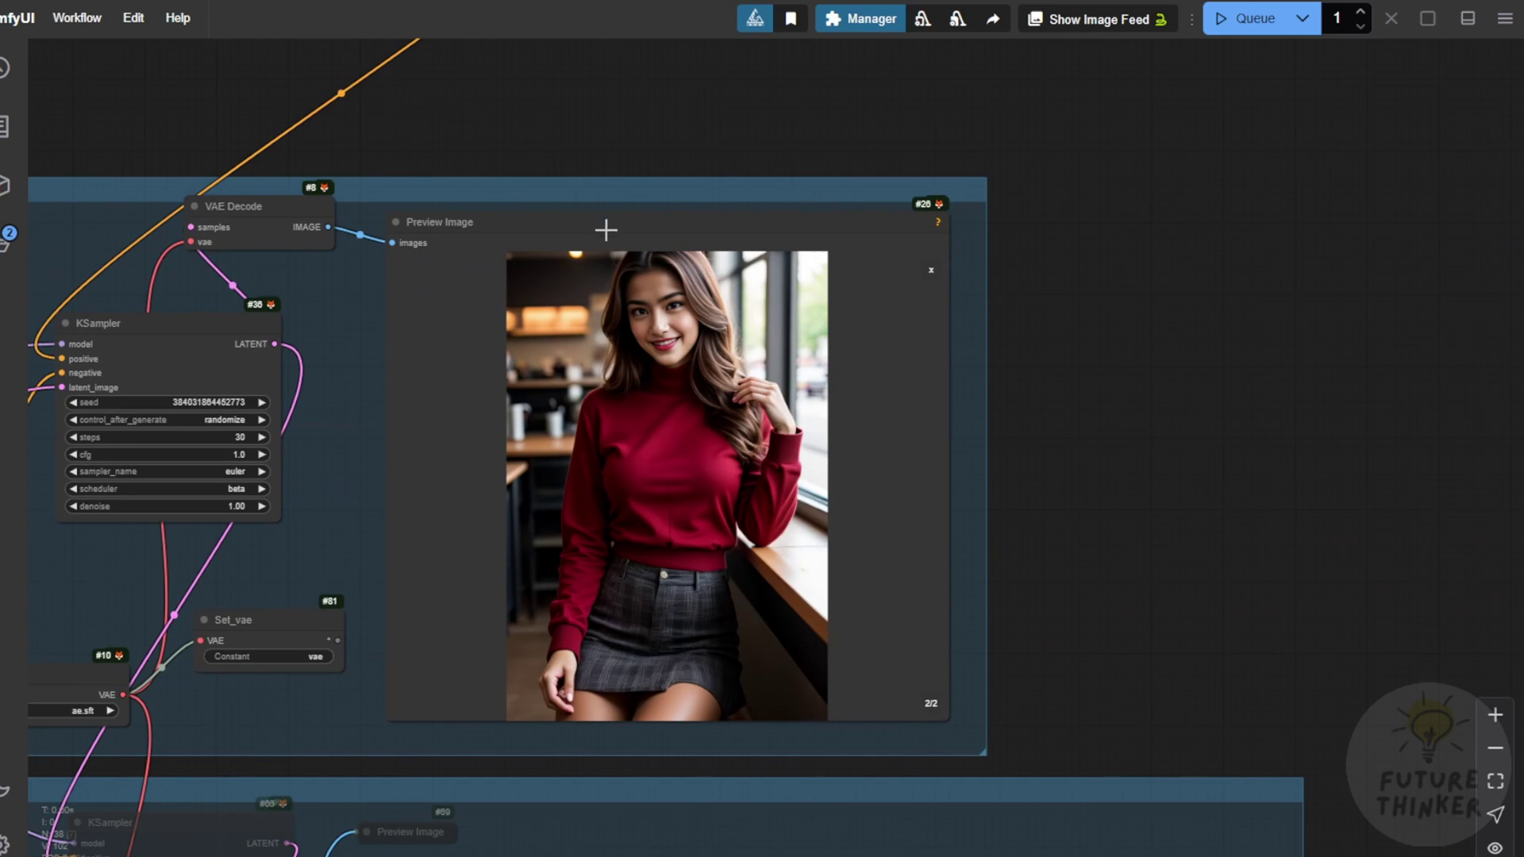
{"action": "left_click_drag", "start_coordinate": [605, 231], "coordinate": [1249, 168]}
{"action": "left_click_drag", "start_coordinate": [1046, 189], "coordinate": [732, 98]}
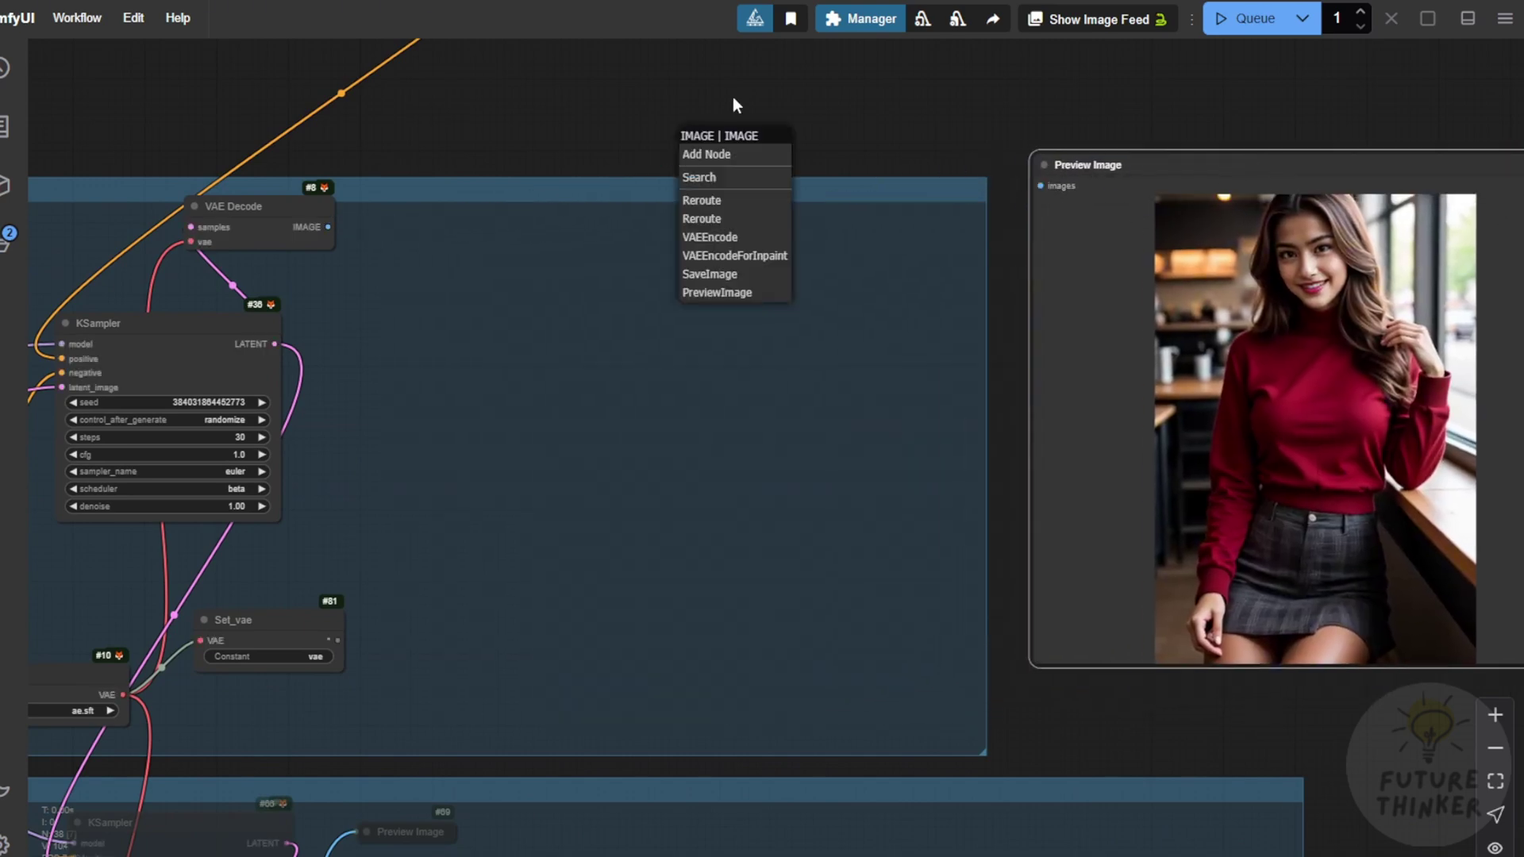
{"action": "left_click_drag", "start_coordinate": [1048, 167], "coordinate": [706, 97]}
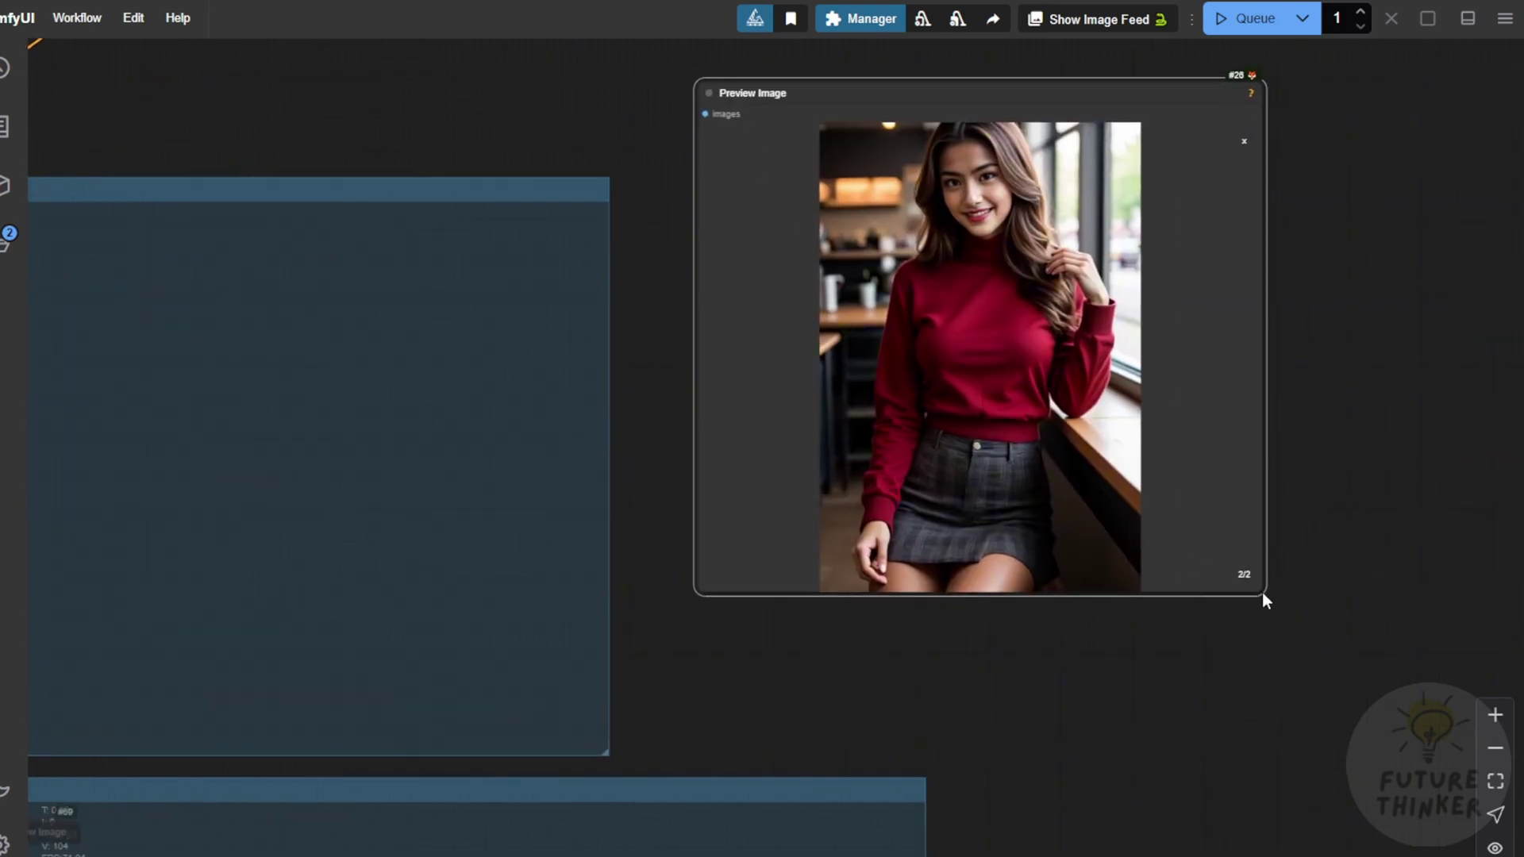
{"action": "left_click_drag", "start_coordinate": [1259, 589], "coordinate": [1143, 675]}
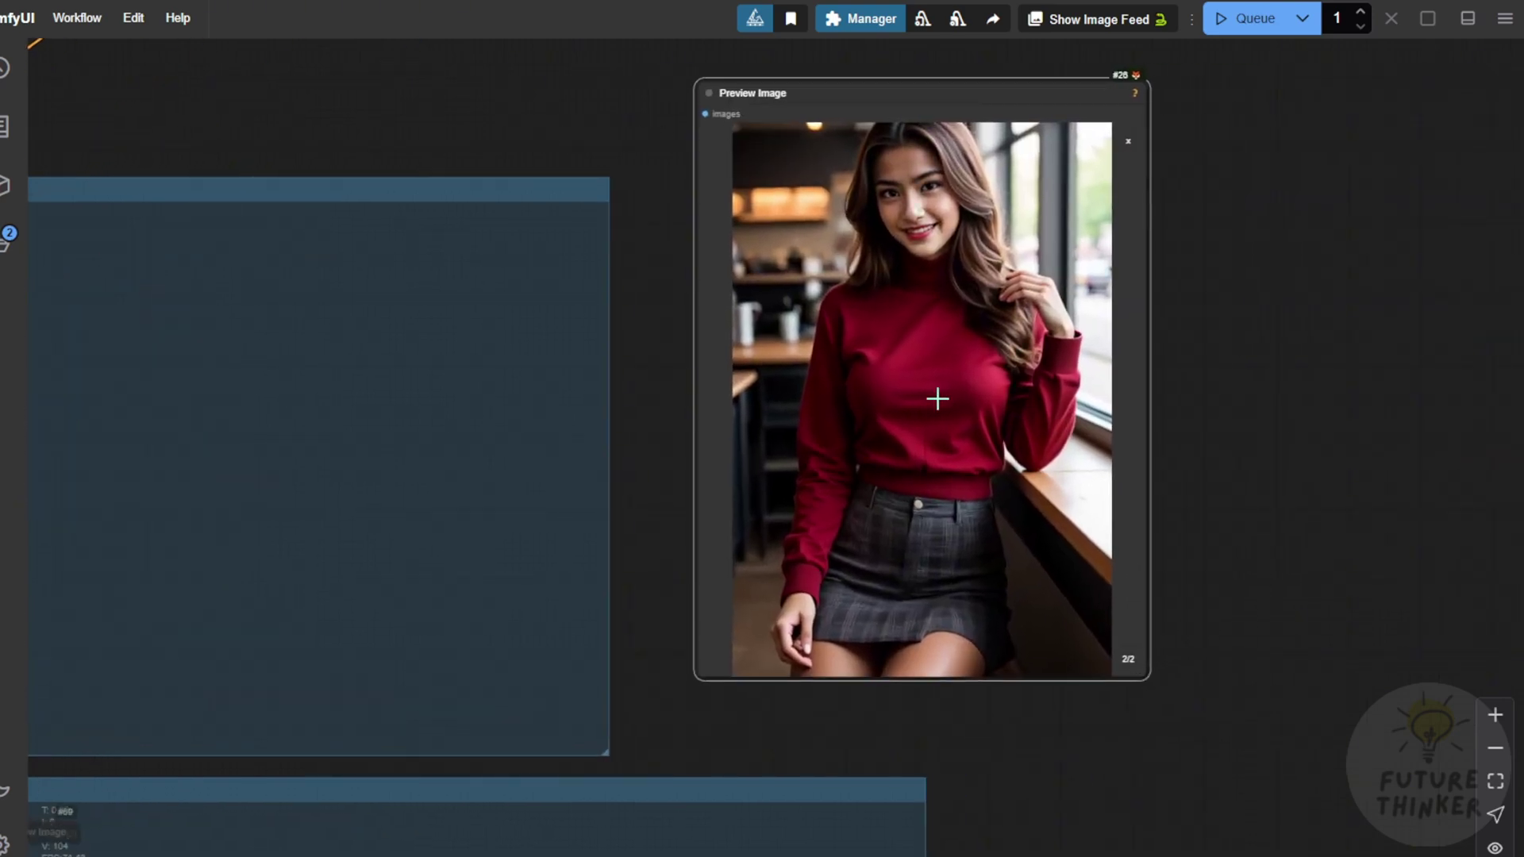
Add a new Preview Image node linked to VAE Decode's image output.
{"action": "left_click_drag", "start_coordinate": [546, 152], "coordinate": [1096, 161]}
{"action": "left_click_drag", "start_coordinate": [501, 234], "coordinate": [605, 246]}
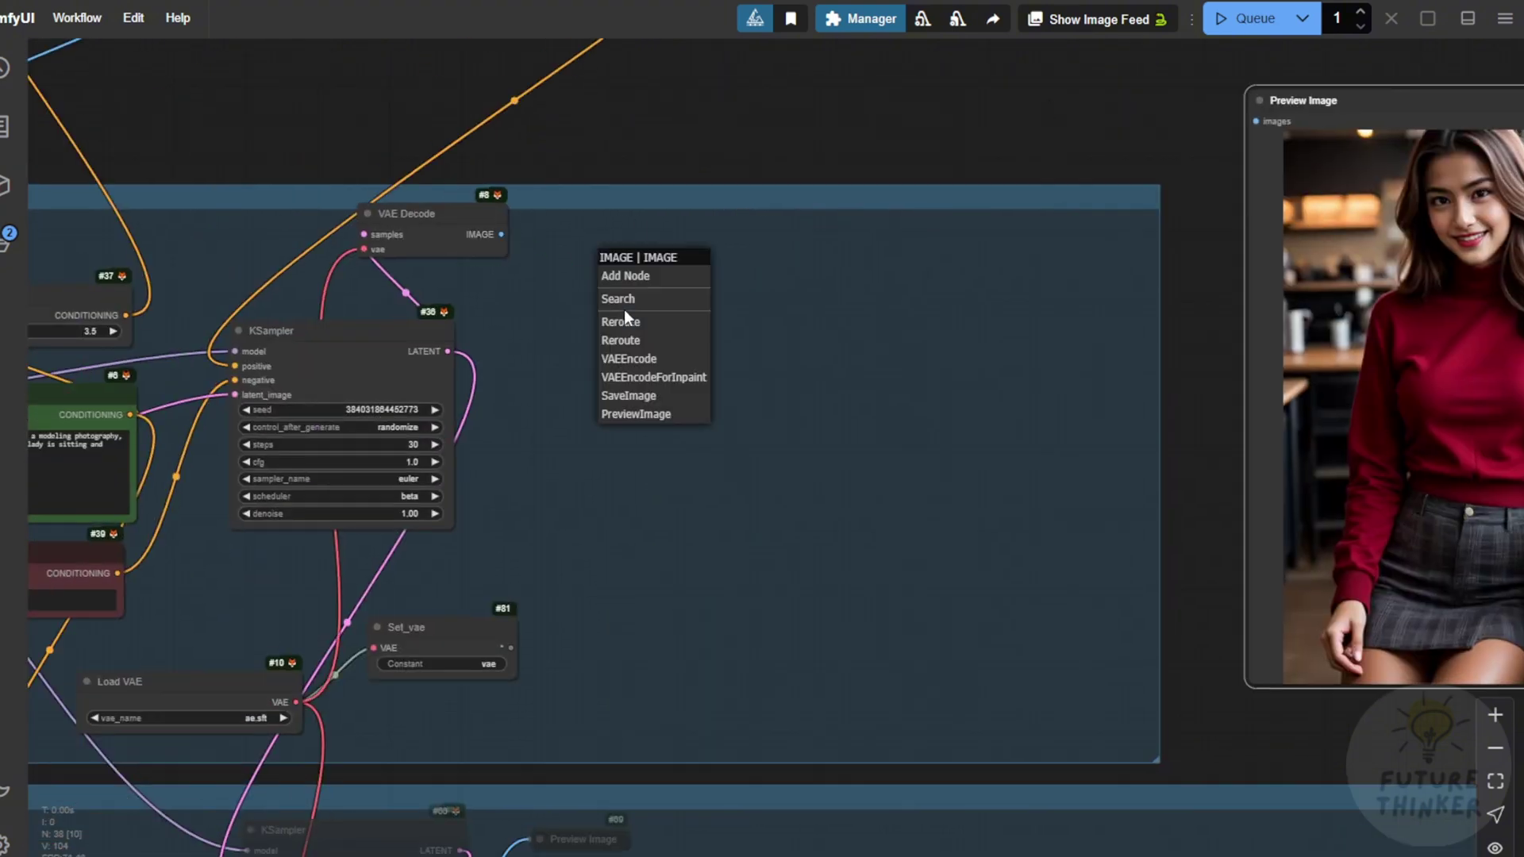
{"action": "left_click", "coordinate": [644, 407]}
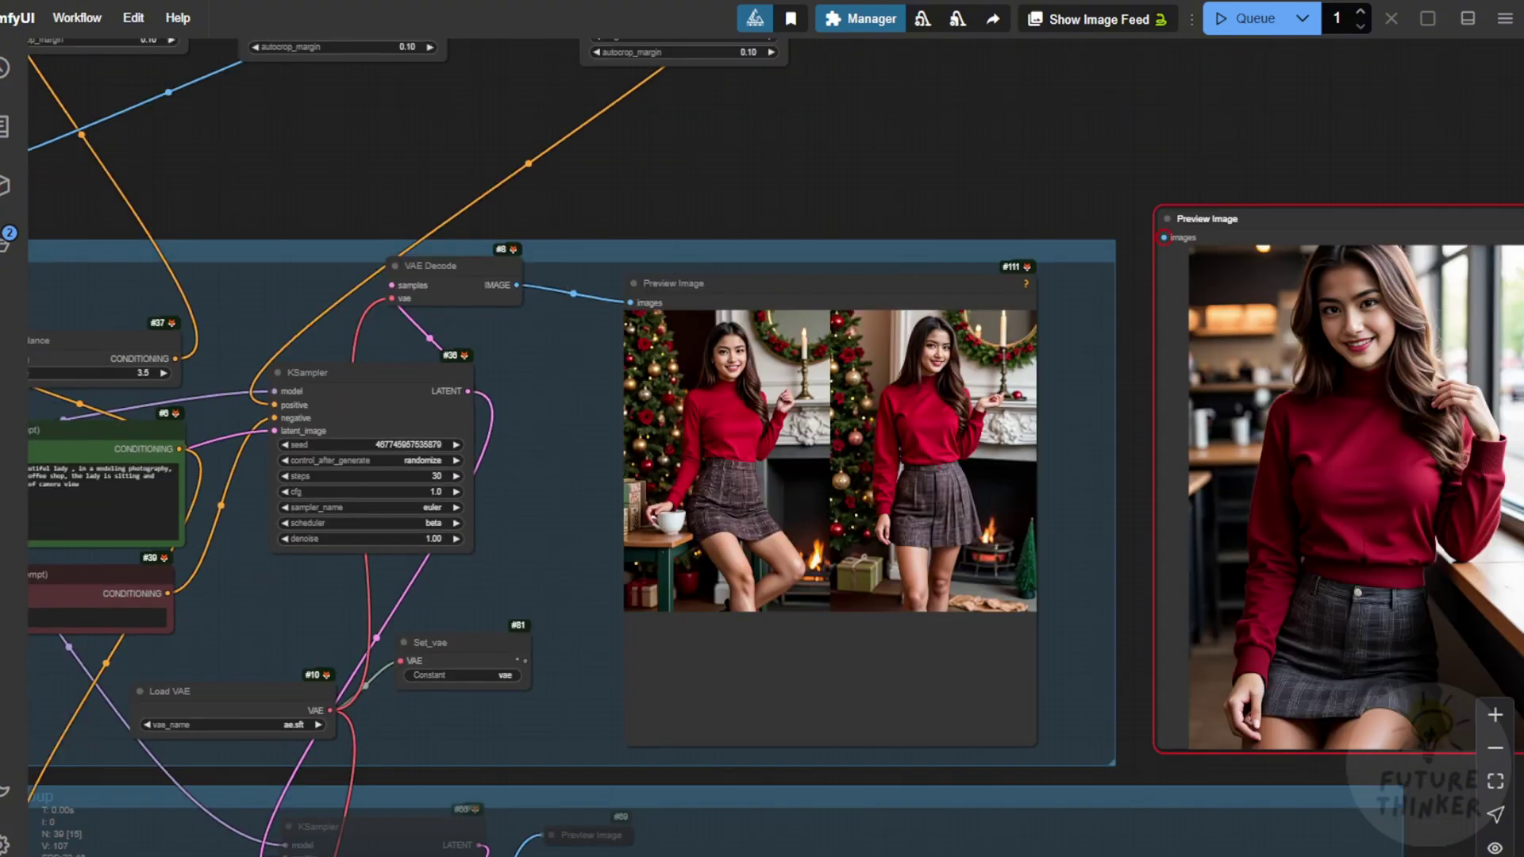
{"action": "scroll", "coordinate": [655, 531], "scroll_direction": "up", "scroll_amount": 3}
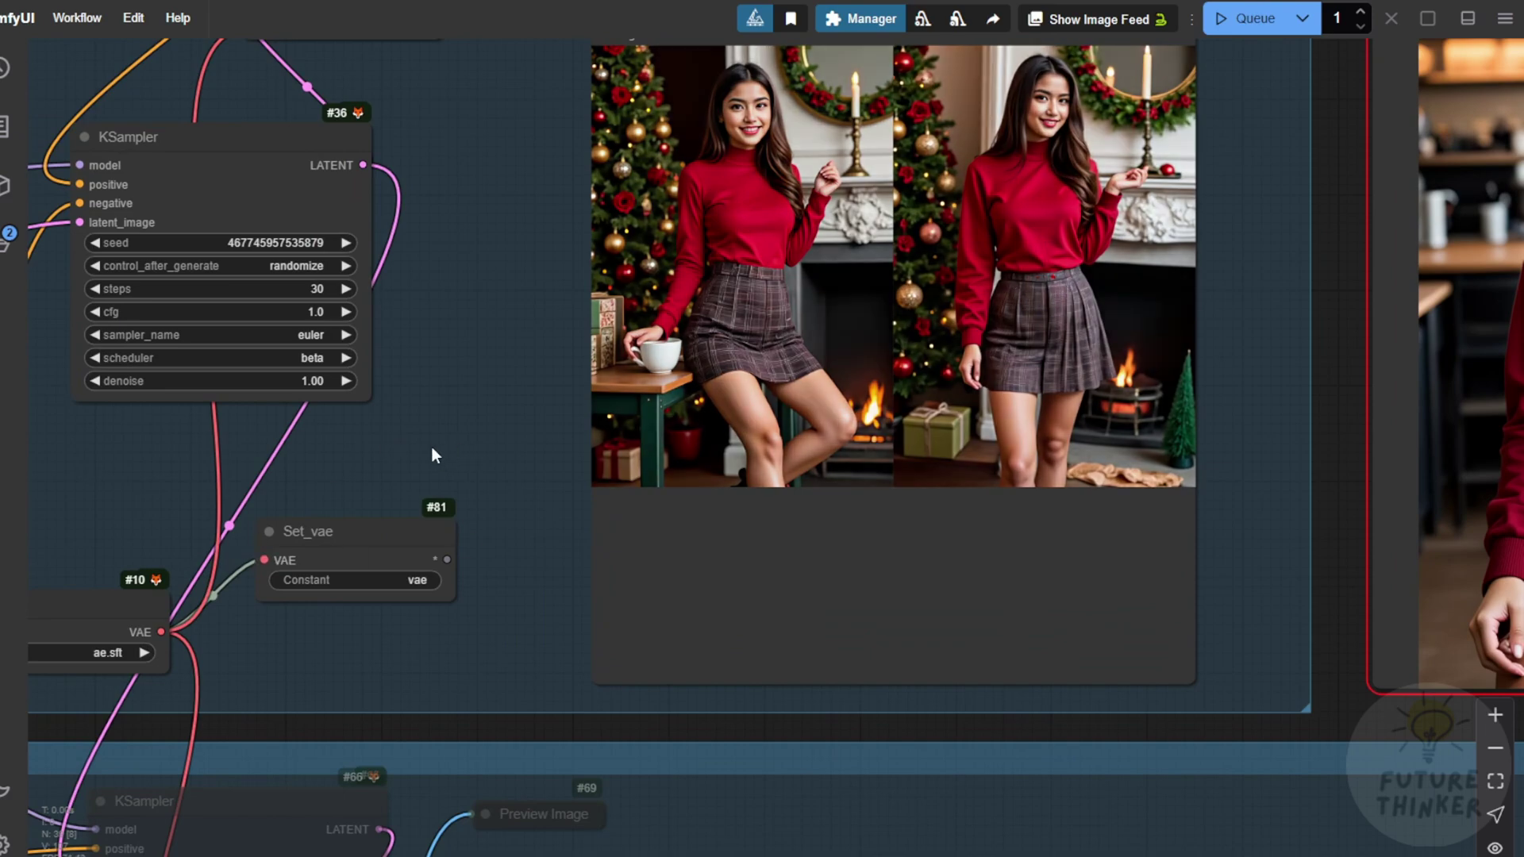
{"action": "scroll", "coordinate": [434, 446], "scroll_direction": "down", "scroll_amount": 2}
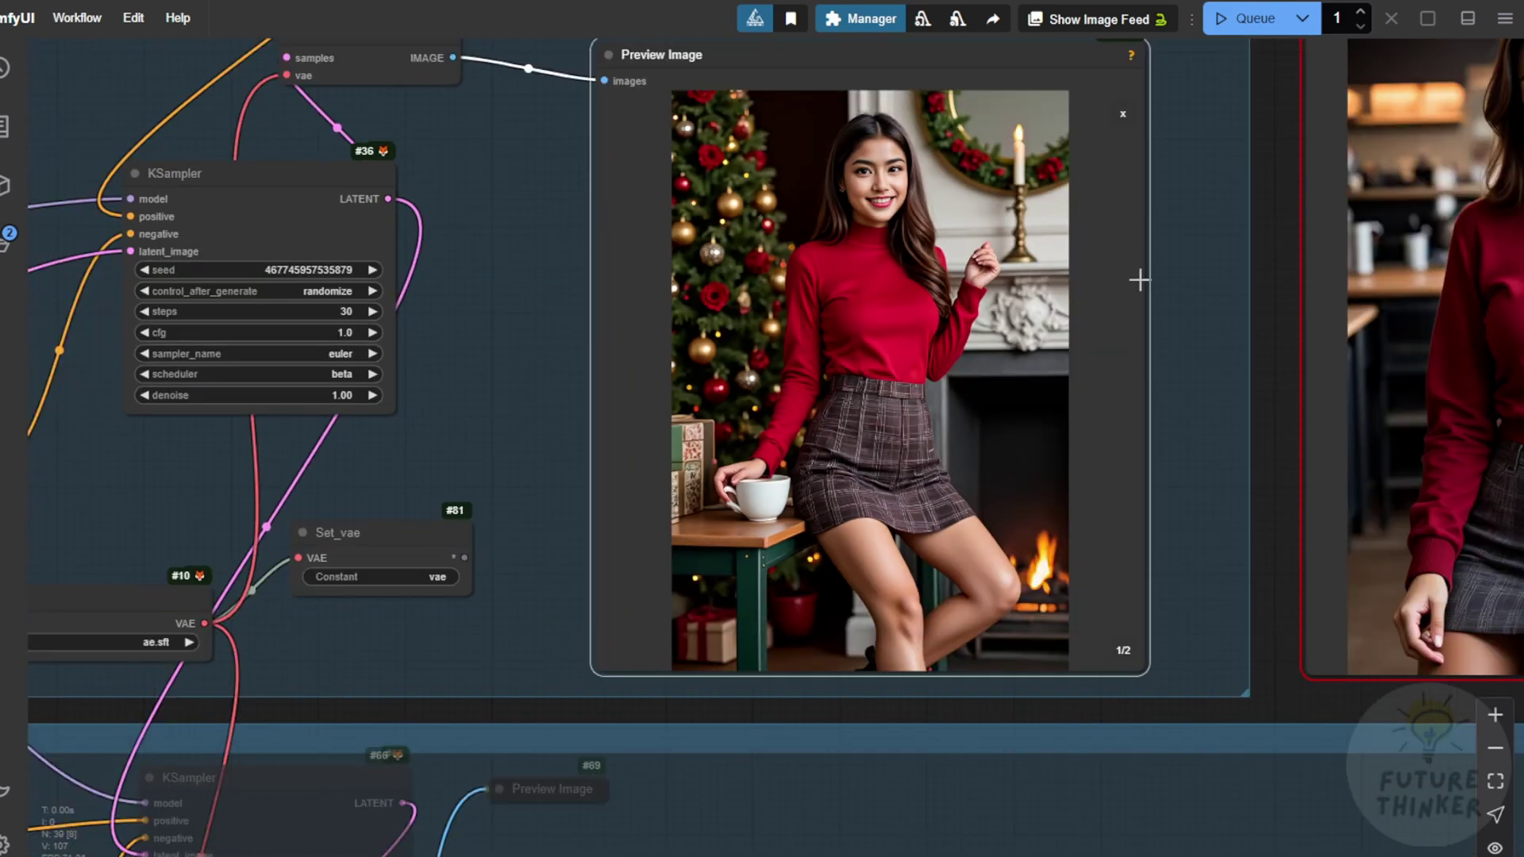
{"action": "scroll", "coordinate": [897, 353], "scroll_direction": "down", "scroll_amount": 2}
Enlarge and align the Christmas result preview beside the coffee-shop reference image.
{"action": "left_click_drag", "start_coordinate": [898, 350], "coordinate": [847, 319]}
{"action": "left_click_drag", "start_coordinate": [705, 693], "coordinate": [692, 714]}
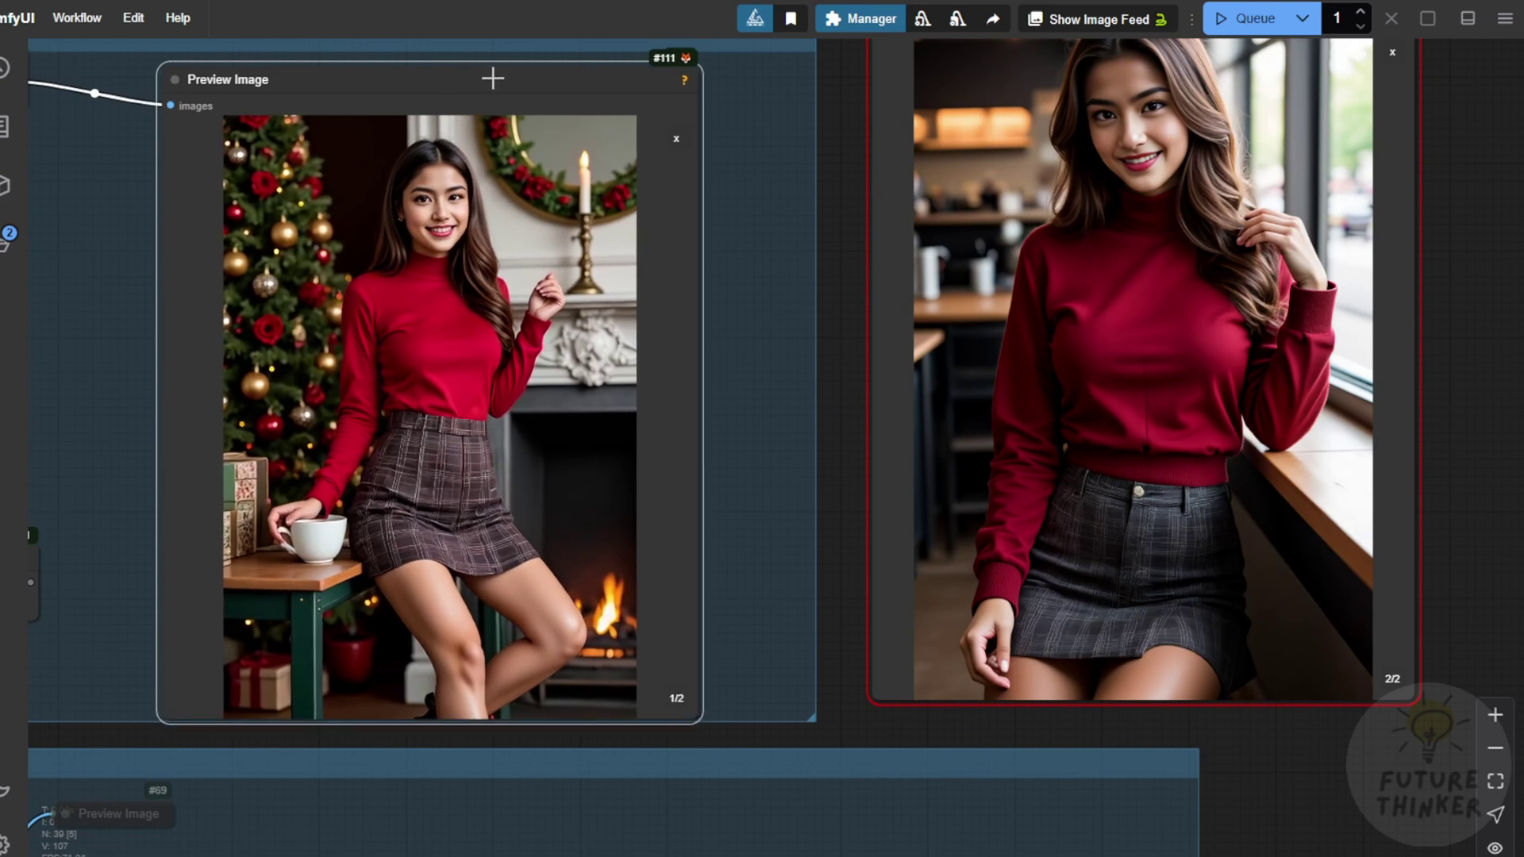
{"action": "left_click_drag", "start_coordinate": [493, 75], "coordinate": [561, 62]}
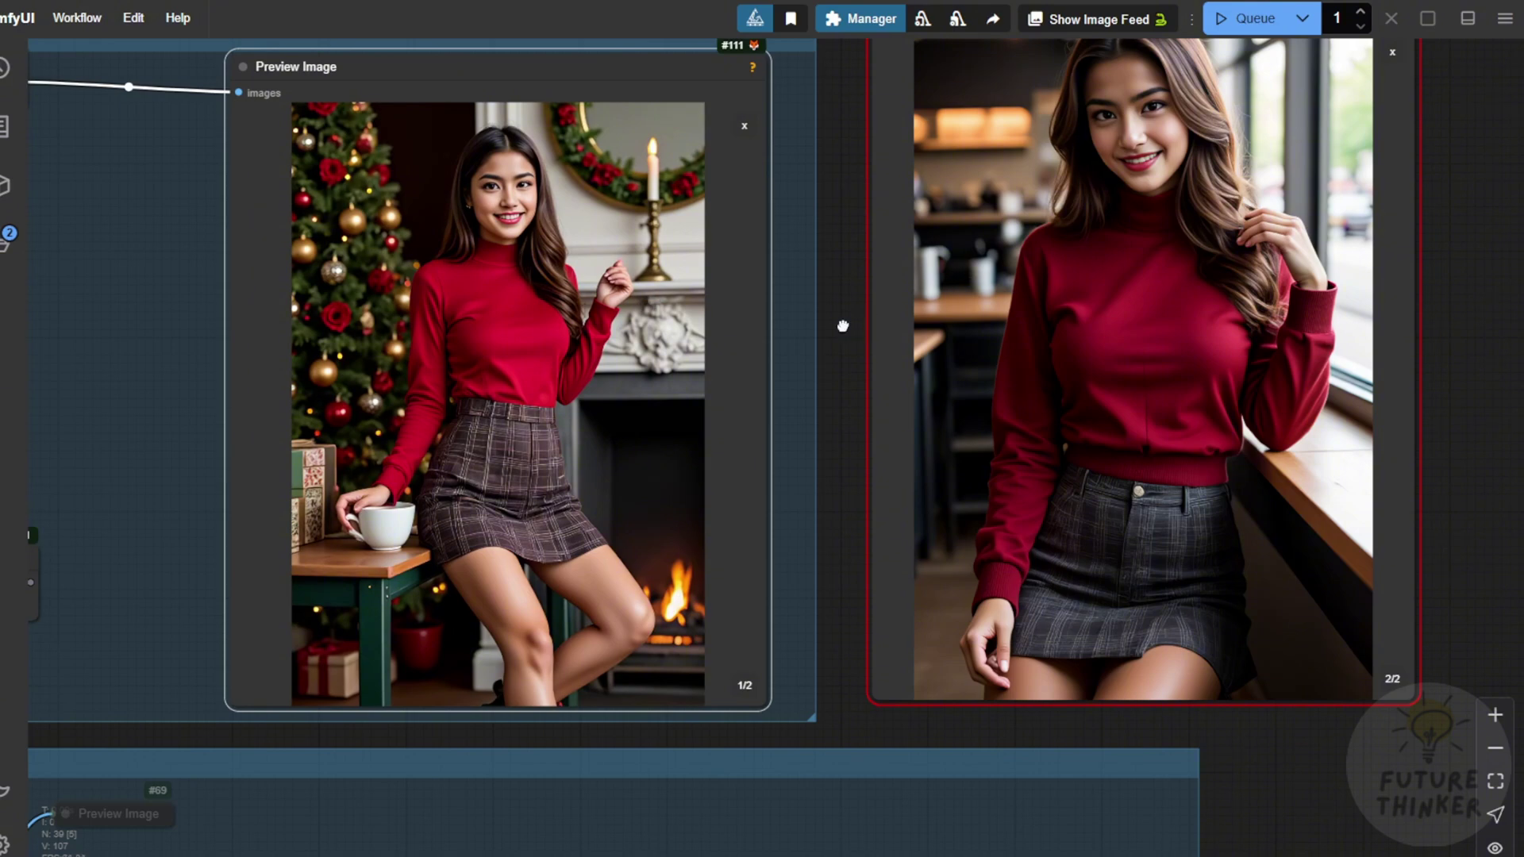
{"action": "left_click_drag", "start_coordinate": [842, 325], "coordinate": [771, 370]}
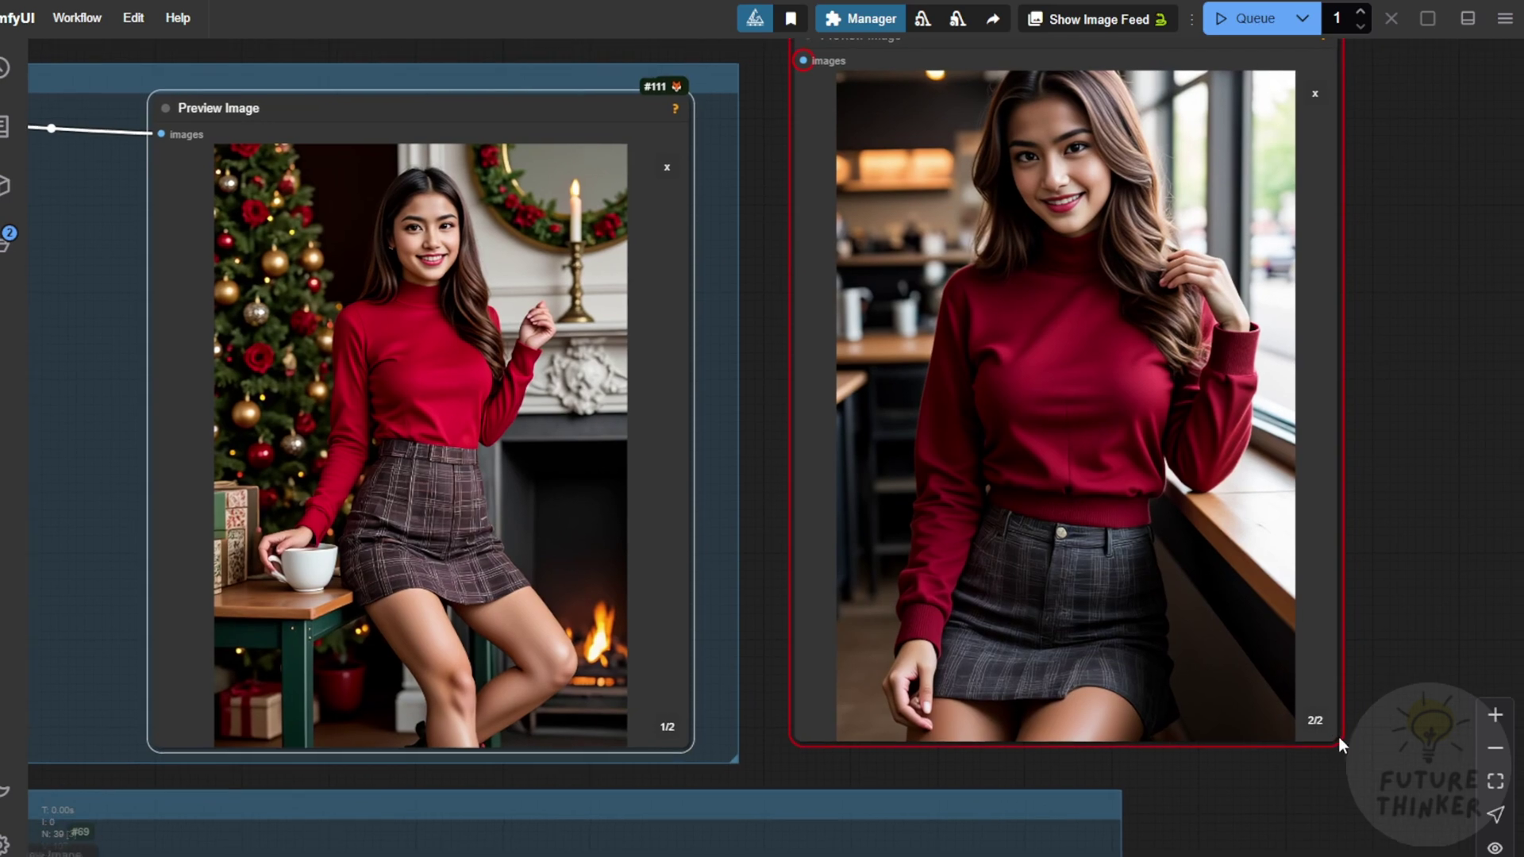
{"action": "left_click_drag", "start_coordinate": [1395, 517], "coordinate": [1369, 582]}
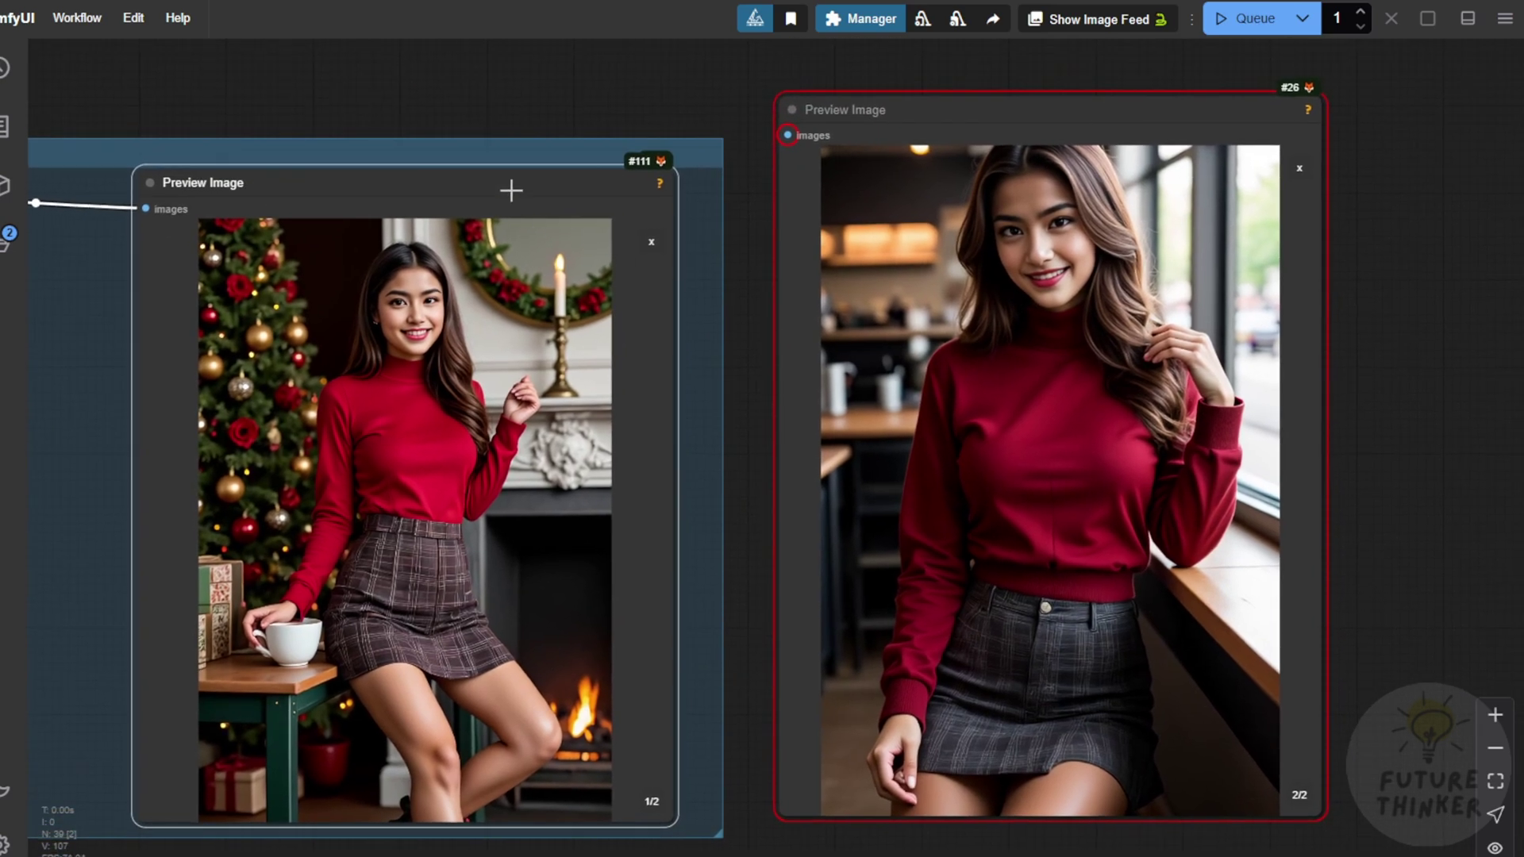
{"action": "left_click_drag", "start_coordinate": [511, 191], "coordinate": [519, 109]}
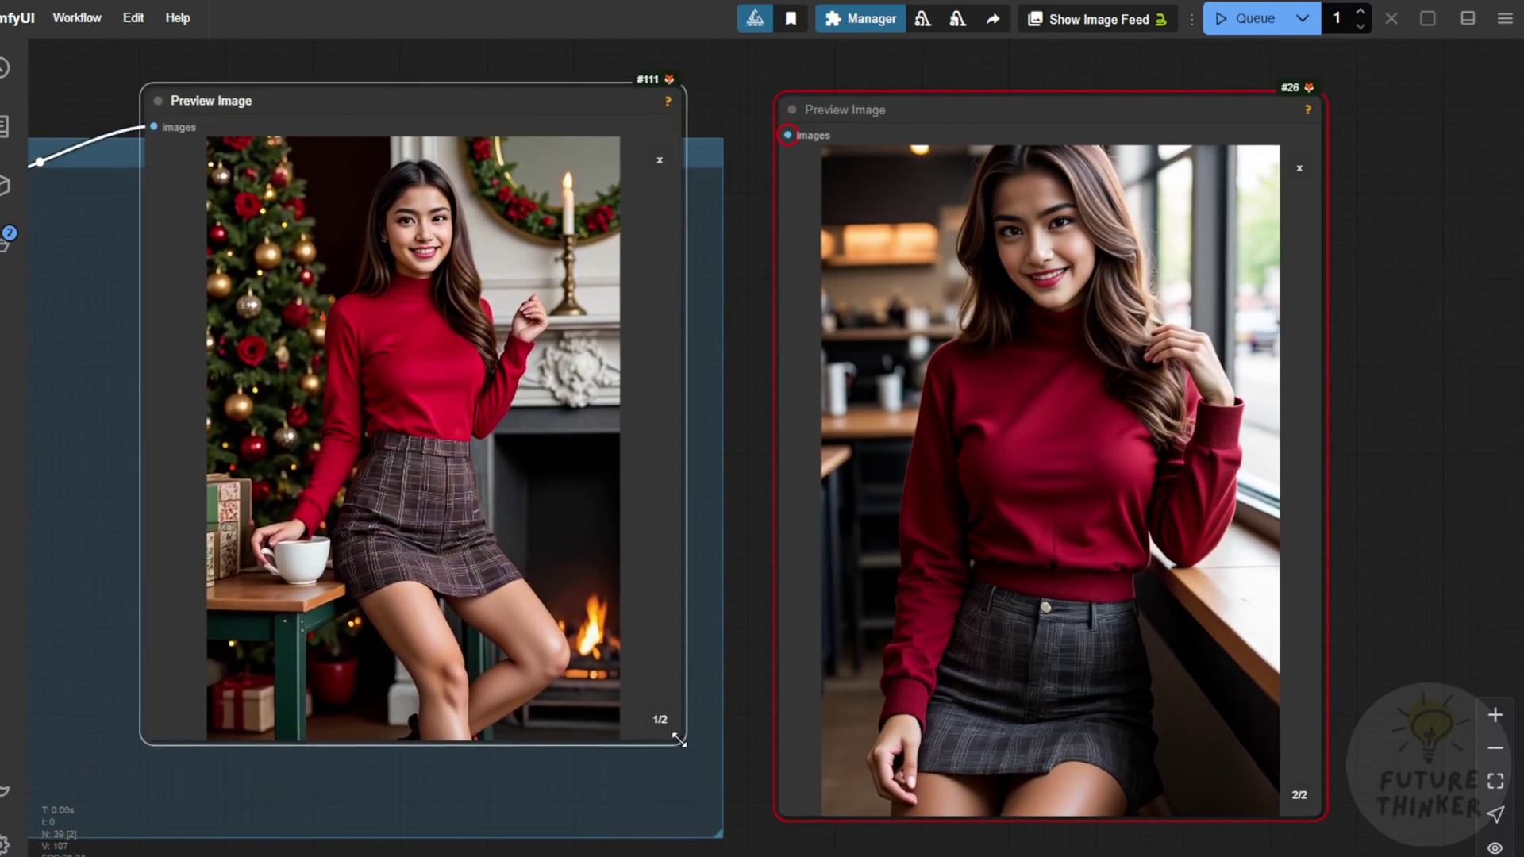
{"action": "left_click_drag", "start_coordinate": [679, 740], "coordinate": [676, 833]}
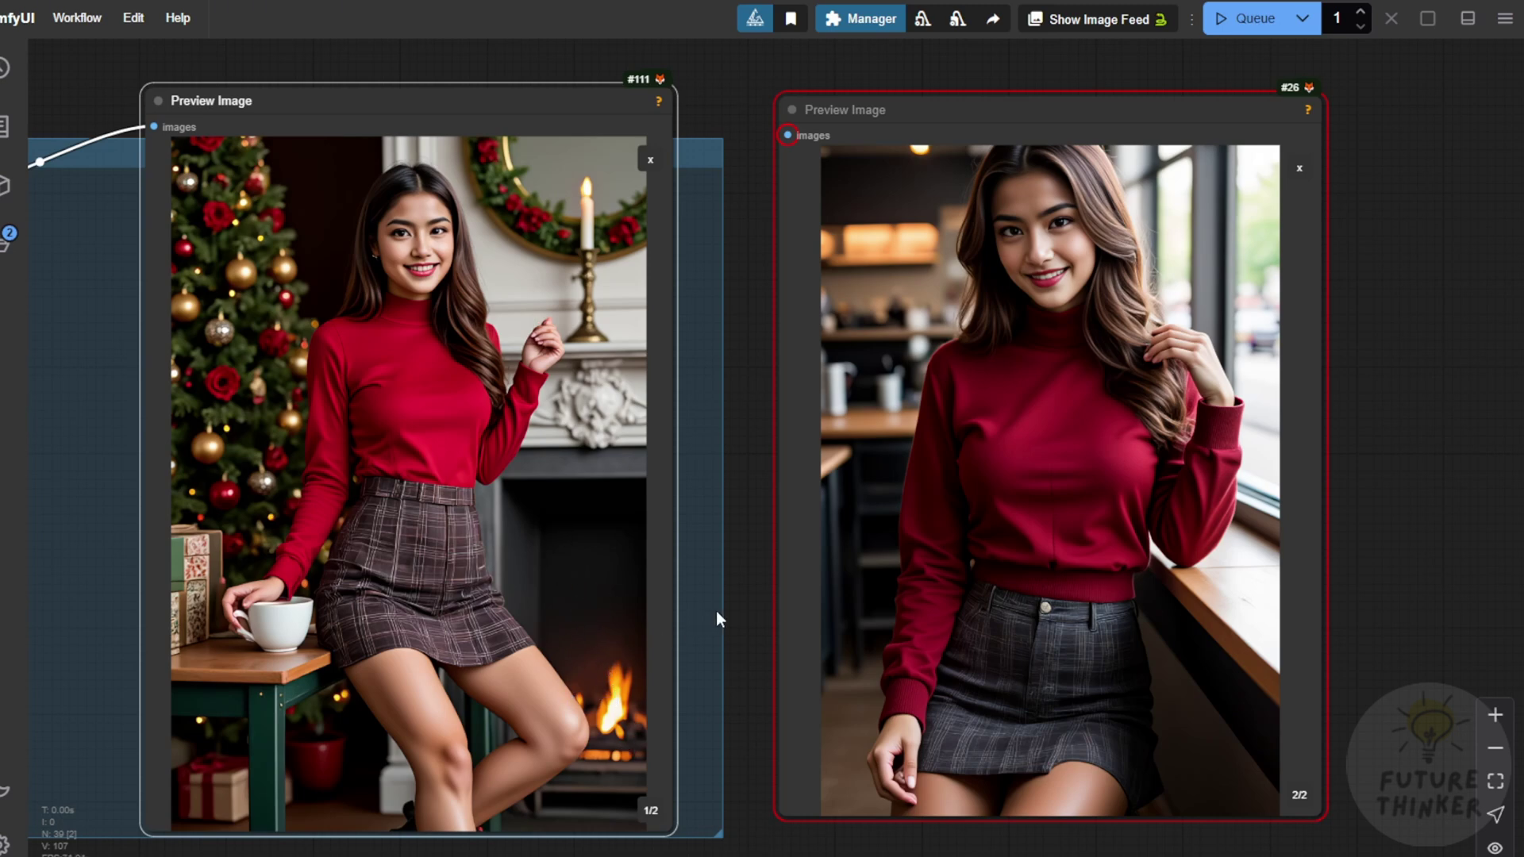
{"action": "left_click_drag", "start_coordinate": [744, 641], "coordinate": [981, 540]}
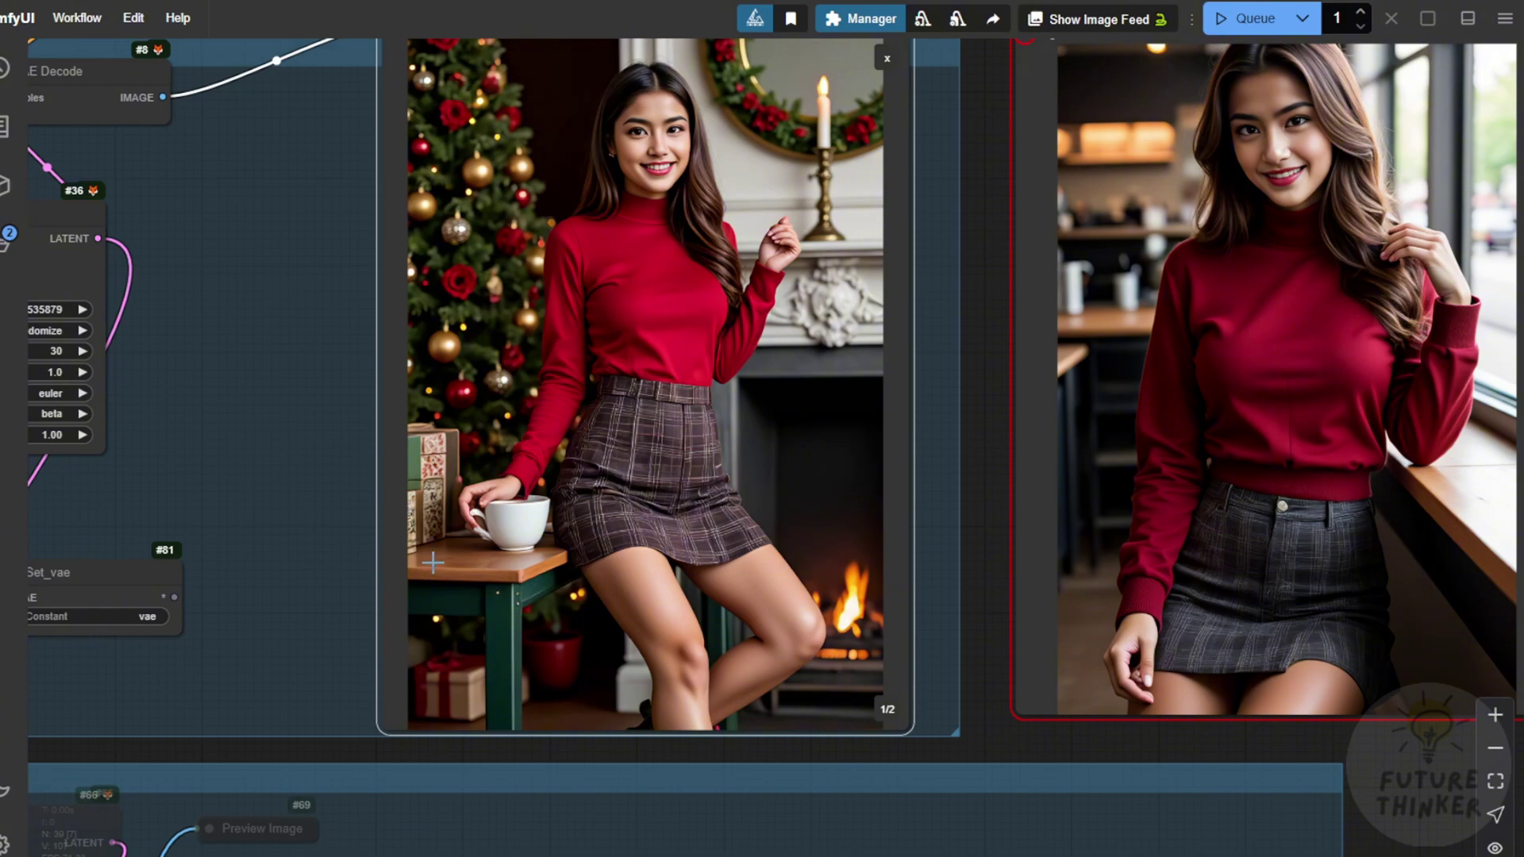
{"action": "left_click_drag", "start_coordinate": [289, 563], "coordinate": [1314, 576]}
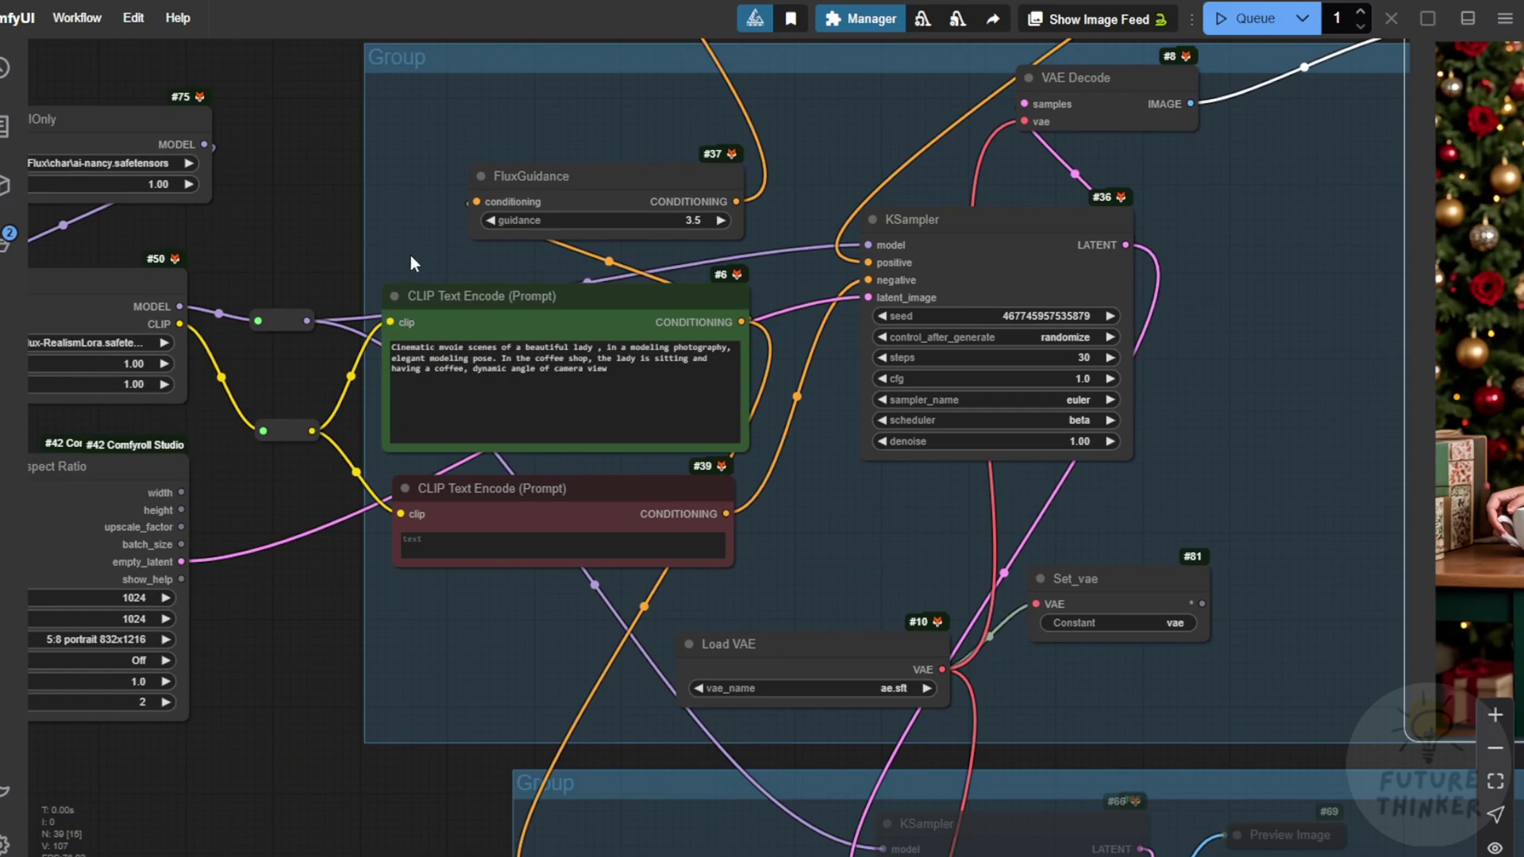
Highlight 'the lady is sitting and having a coffee,' in the prompt, then pan to the background loader.
{"action": "scroll", "coordinate": [469, 281], "scroll_direction": "up", "scroll_amount": 3}
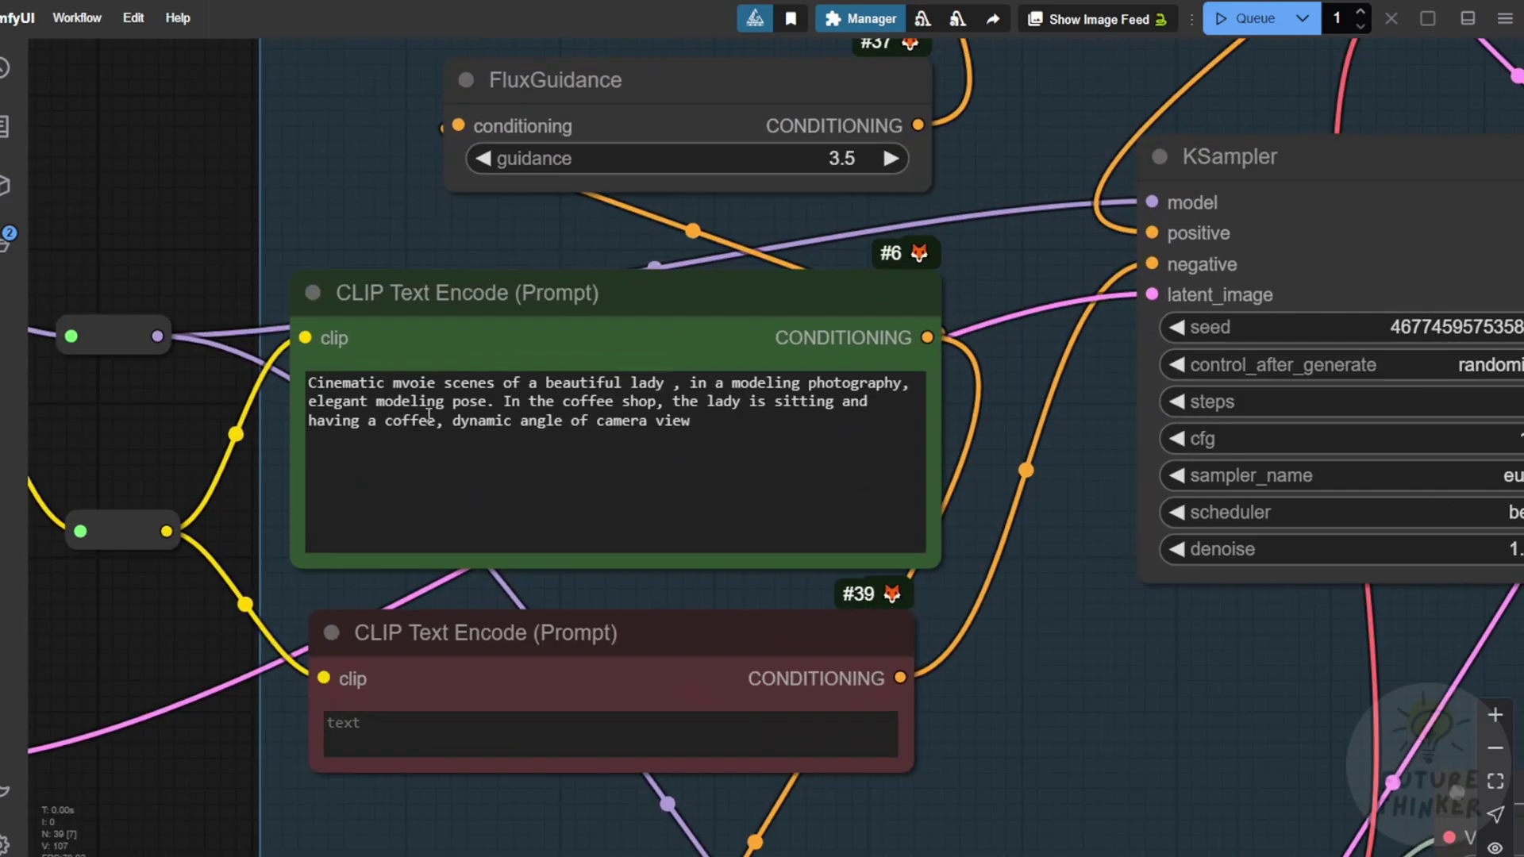
{"action": "left_click_drag", "start_coordinate": [443, 421], "coordinate": [668, 401]}
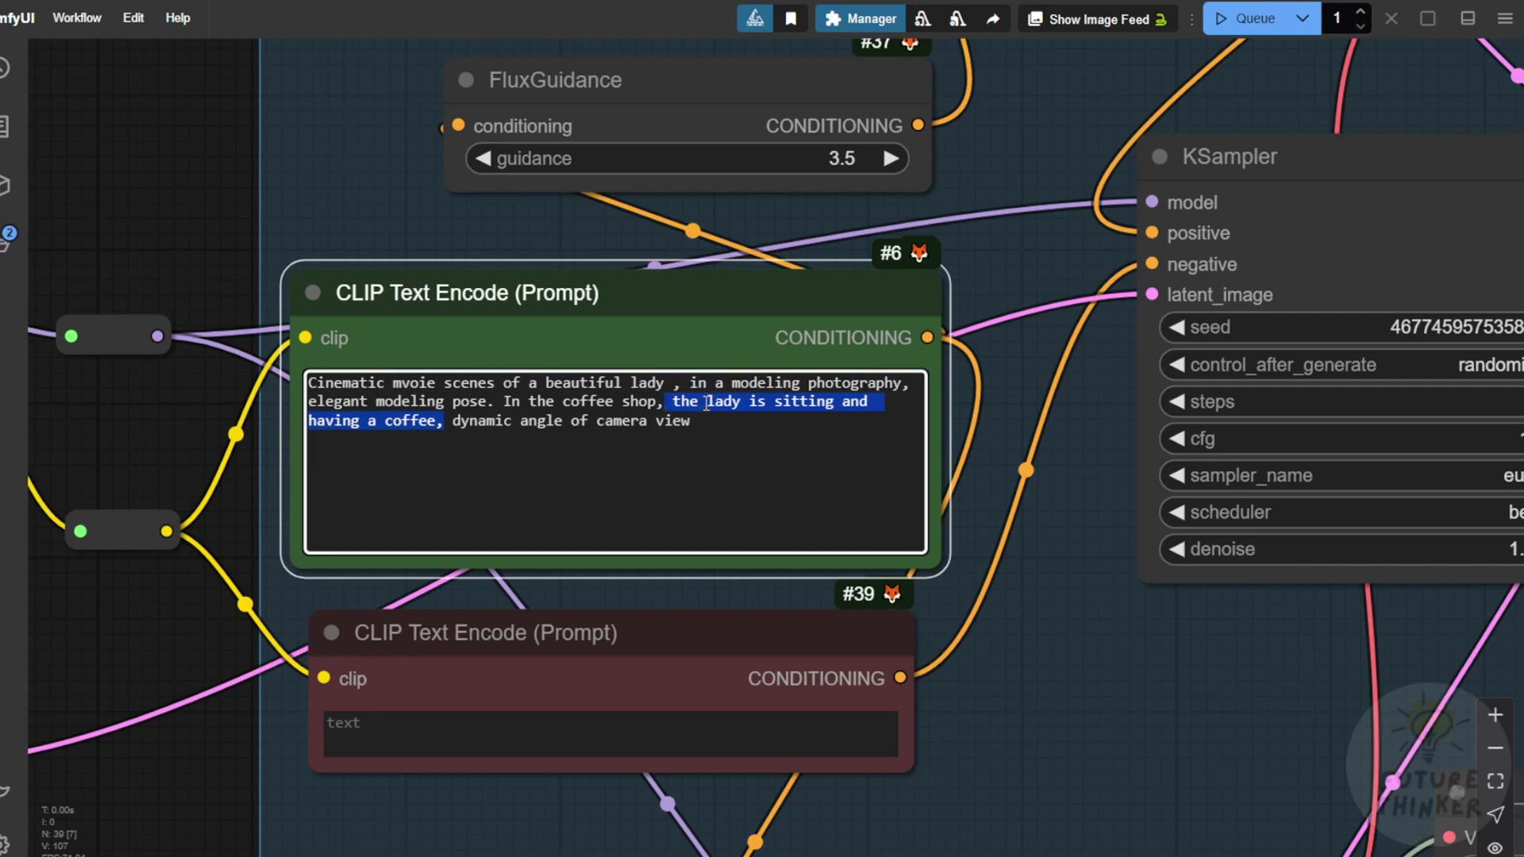
{"action": "scroll", "coordinate": [311, 501], "scroll_direction": "down", "scroll_amount": 3}
{"action": "left_click_drag", "start_coordinate": [213, 592], "coordinate": [1400, 557]}
{"action": "left_click_drag", "start_coordinate": [574, 451], "coordinate": [728, 438]}
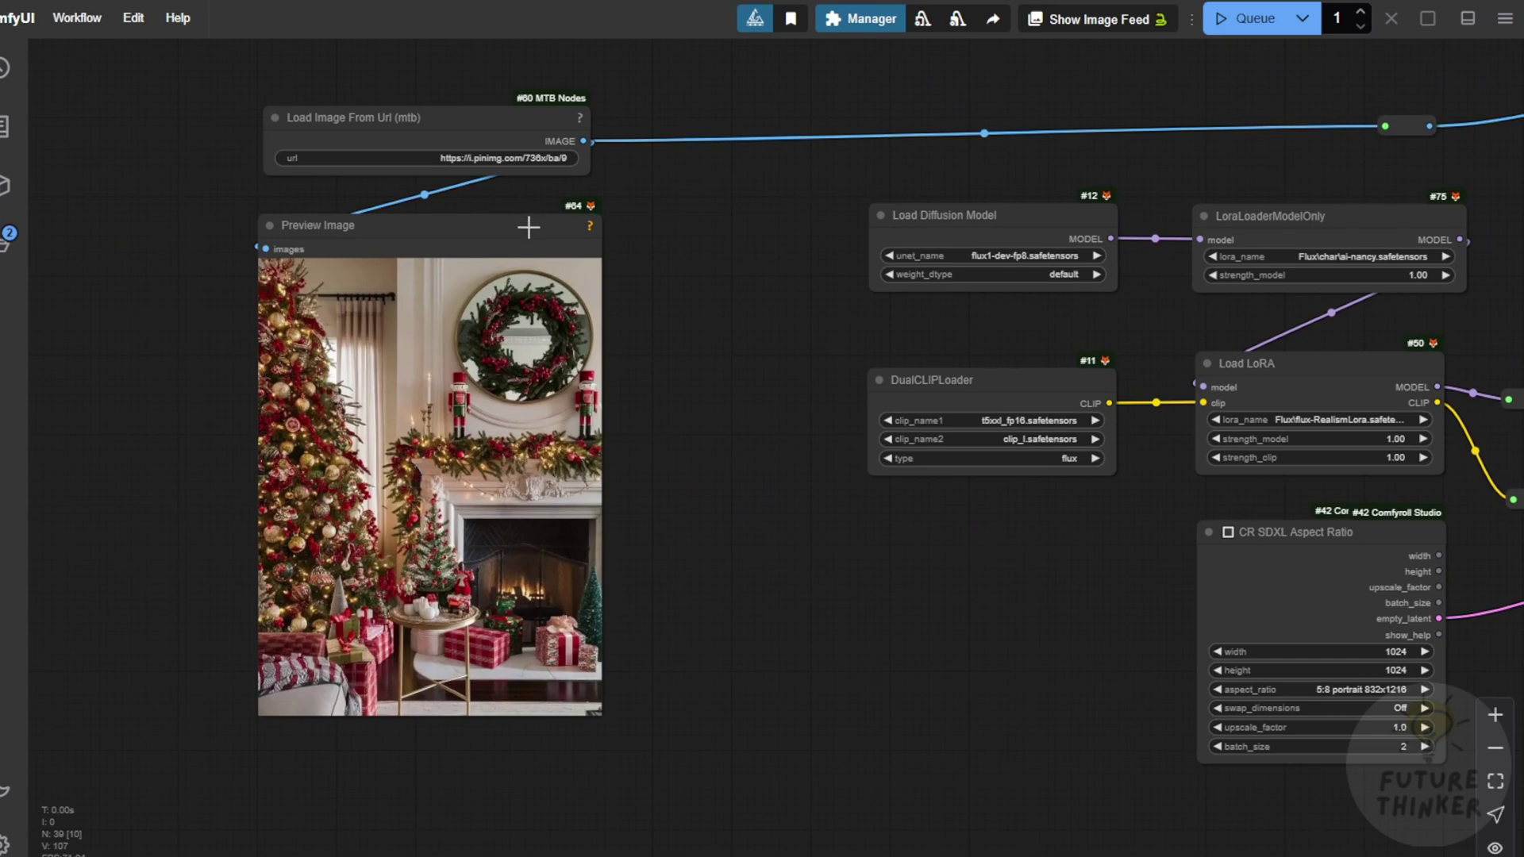
Move the Christmas background preview right and place its URL loader above it.
{"action": "left_click_drag", "start_coordinate": [527, 231], "coordinate": [695, 222]}
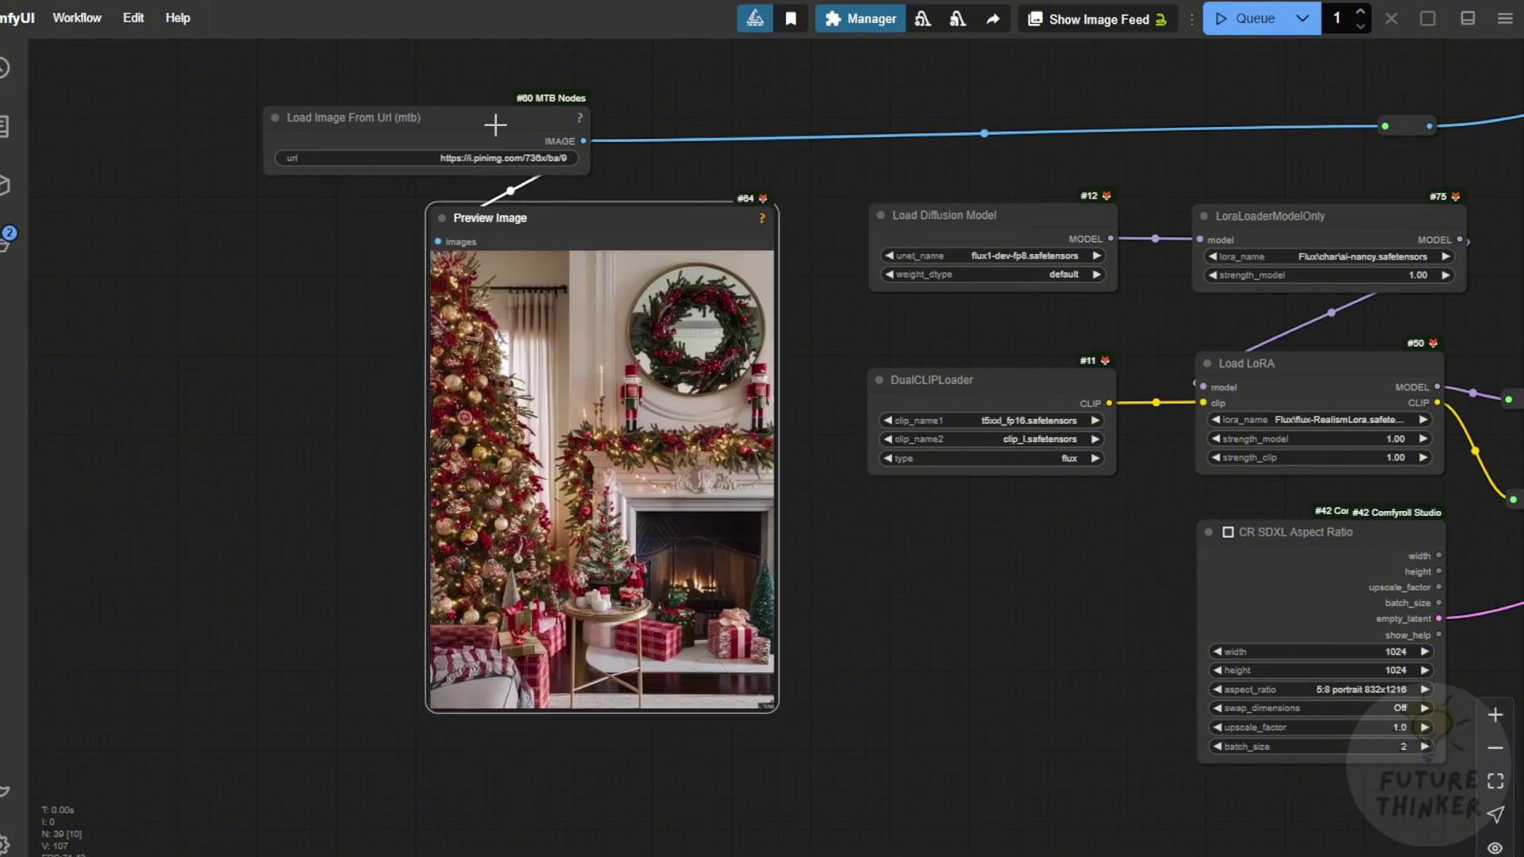
{"action": "left_click_drag", "start_coordinate": [495, 125], "coordinate": [668, 117]}
{"action": "scroll", "coordinate": [502, 283], "scroll_direction": "down", "scroll_amount": 1}
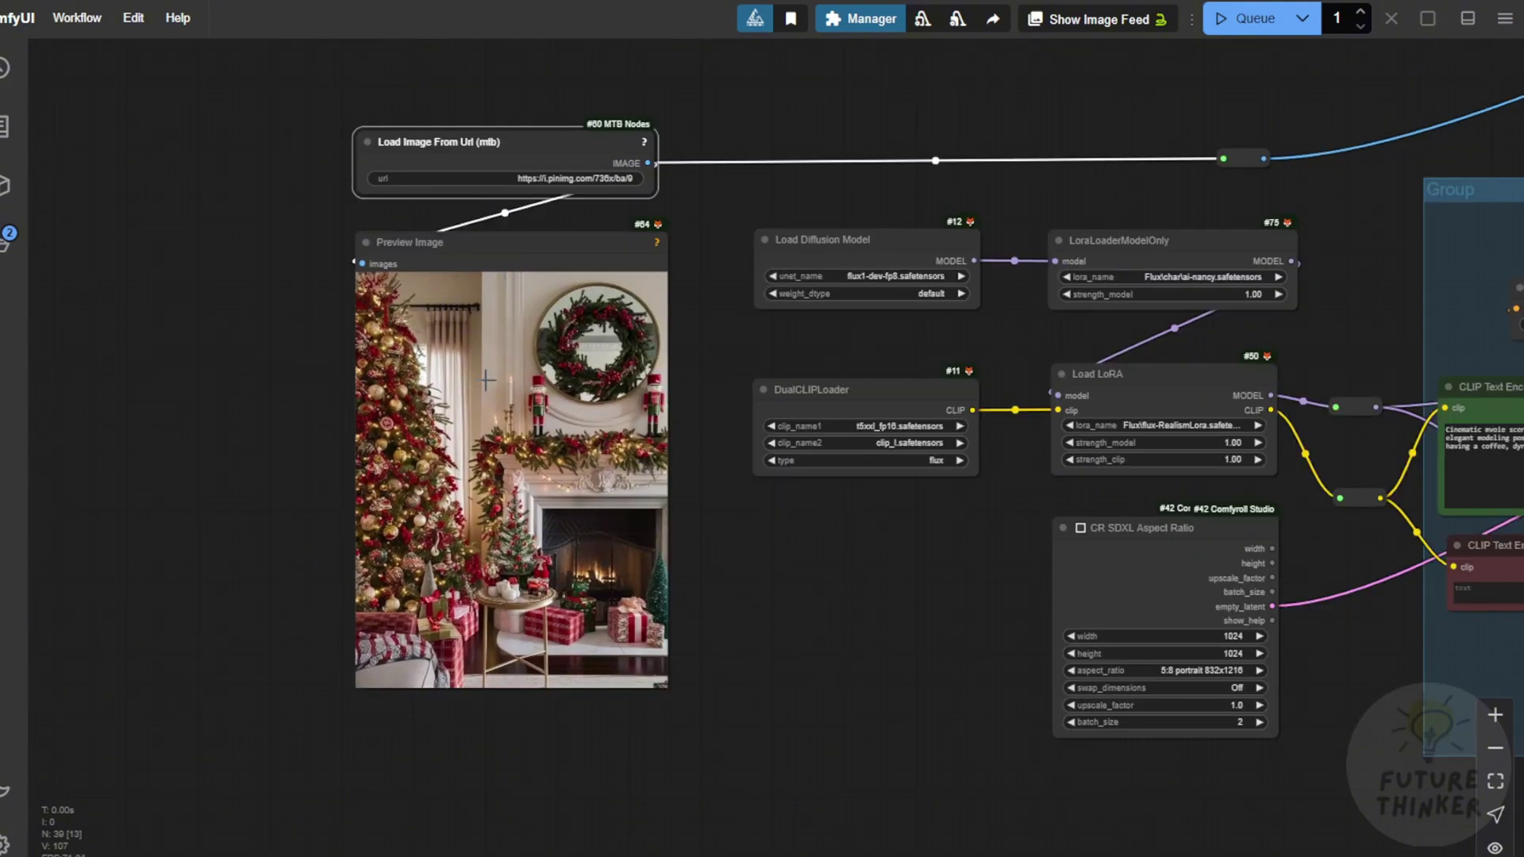
{"action": "scroll", "coordinate": [898, 637], "scroll_direction": "down", "scroll_amount": 3}
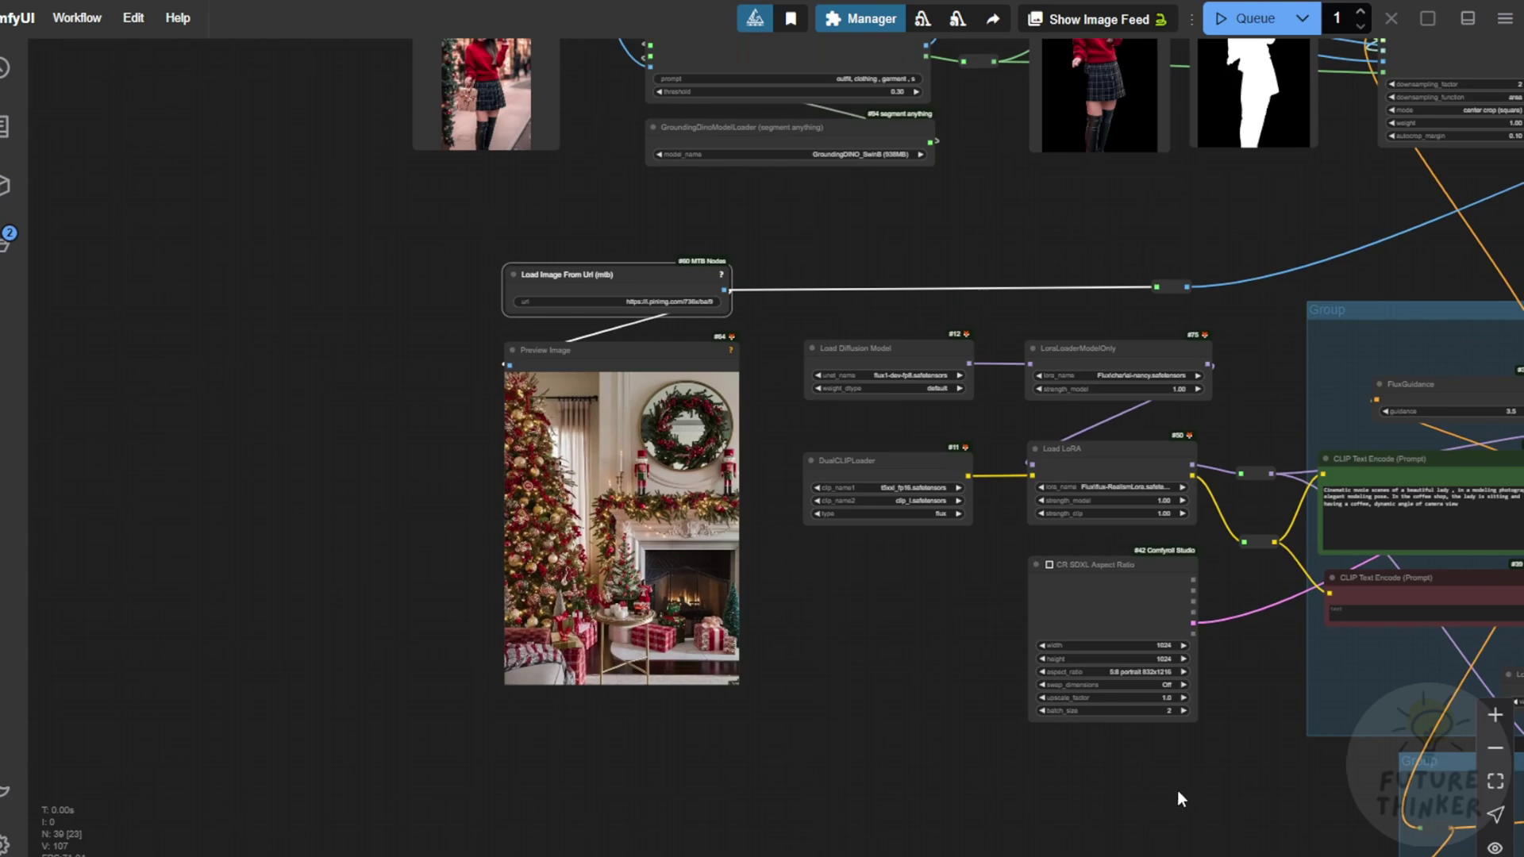
Pan to the segmentation nodes and enlarge the outfit reference preview by its corner.
{"action": "left_click_drag", "start_coordinate": [1178, 789], "coordinate": [250, 751]}
{"action": "left_click_drag", "start_coordinate": [1205, 169], "coordinate": [977, 176]}
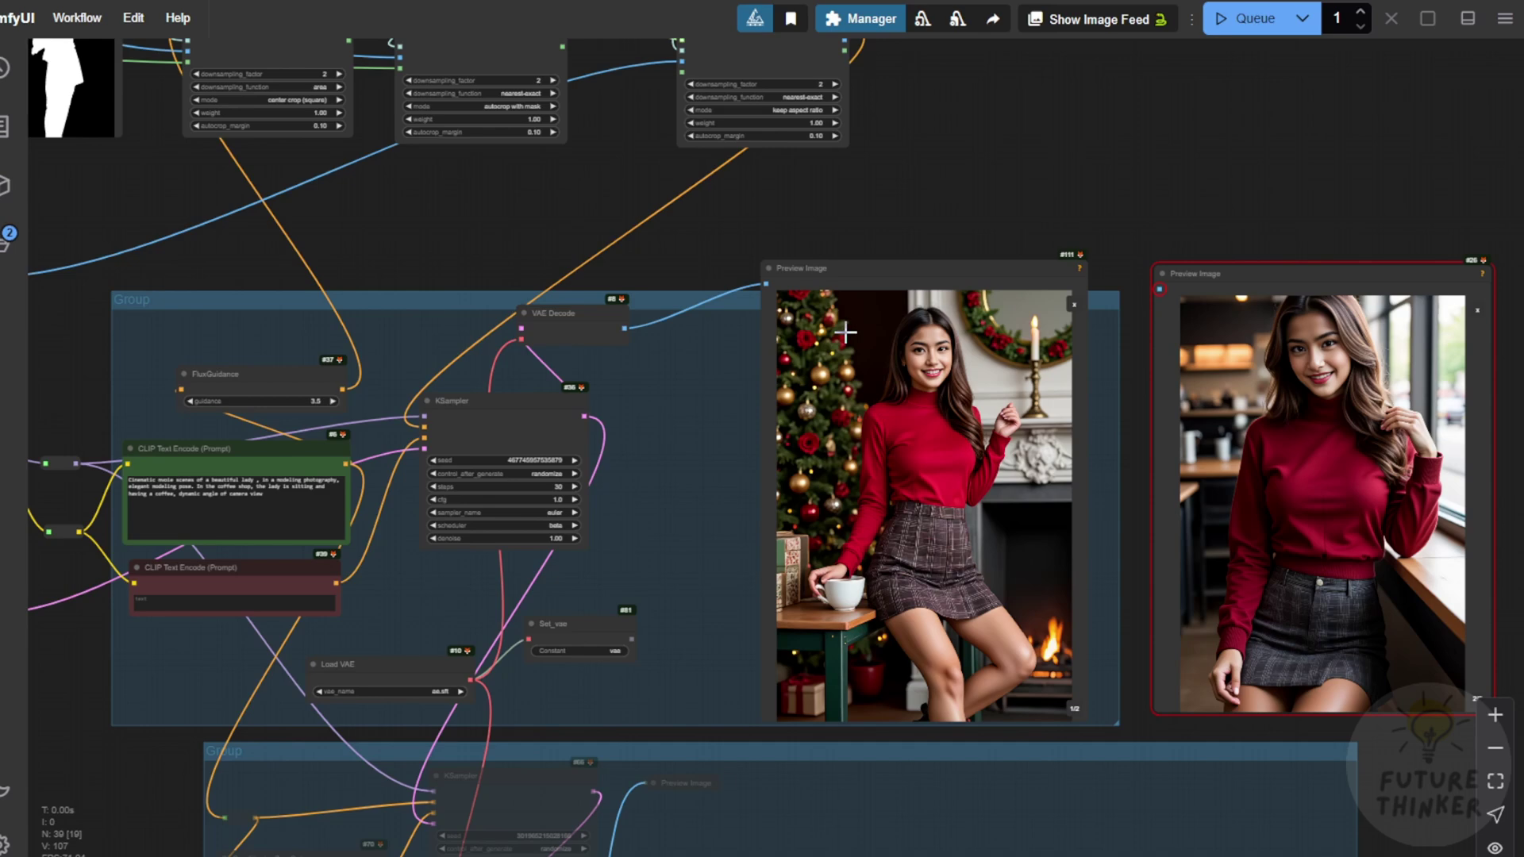
{"action": "scroll", "coordinate": [365, 384], "scroll_direction": "down", "scroll_amount": 1}
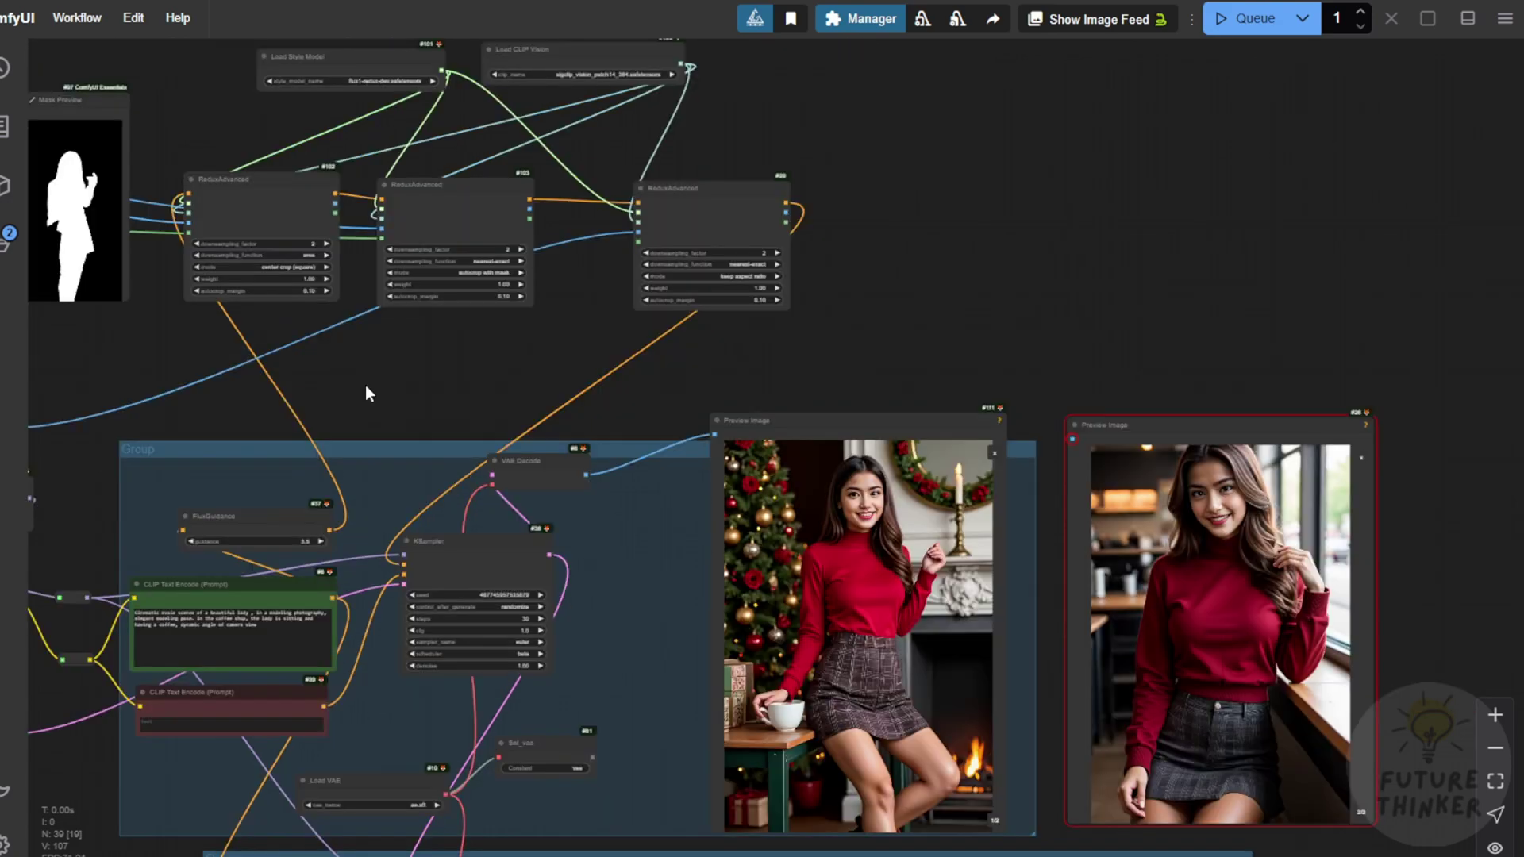
{"action": "left_click_drag", "start_coordinate": [365, 385], "coordinate": [594, 239]}
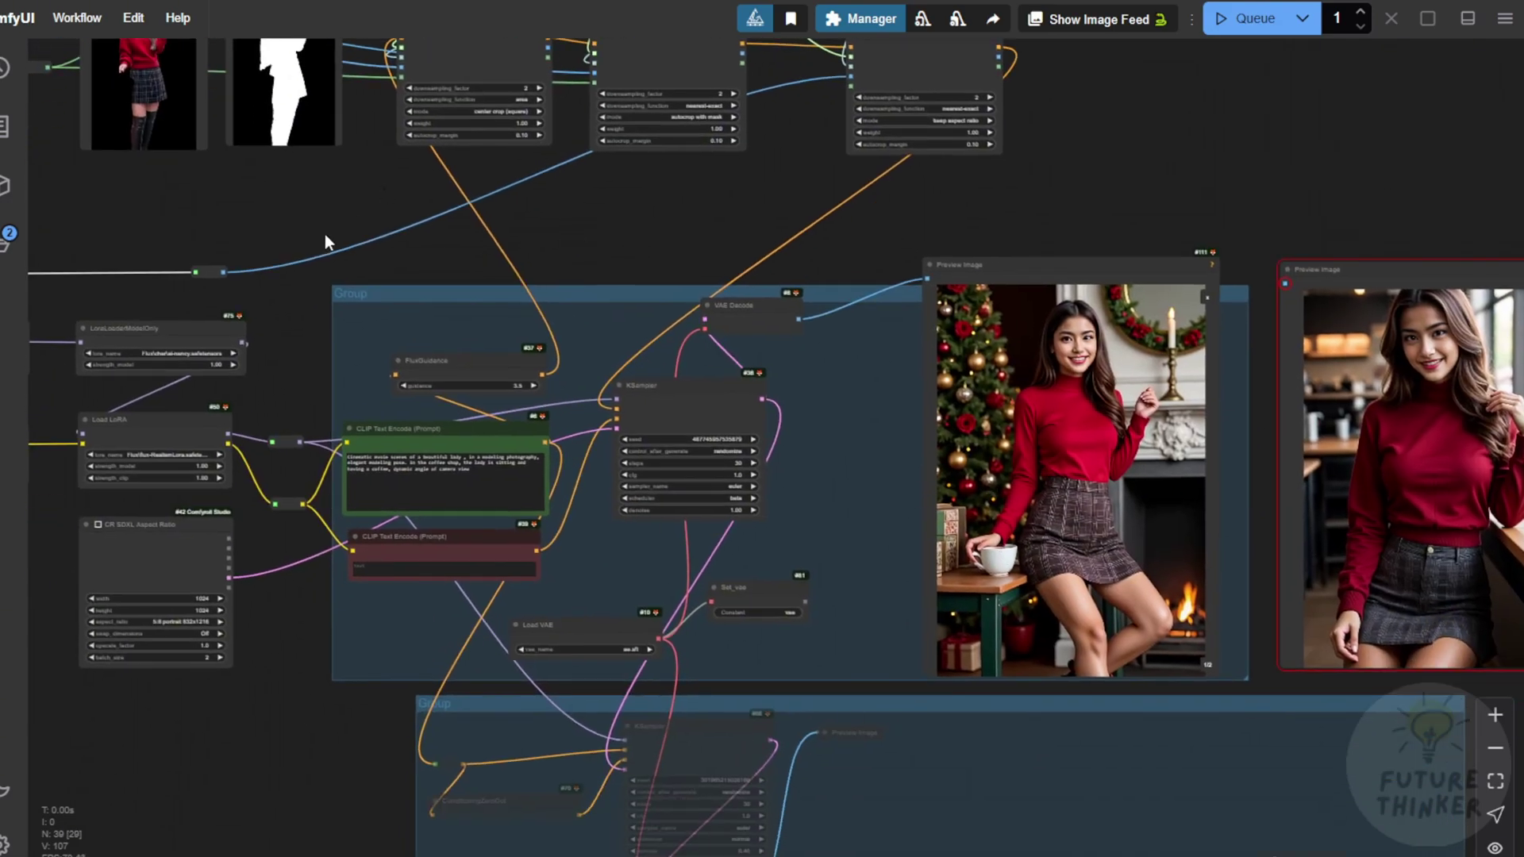
{"action": "left_click_drag", "start_coordinate": [322, 235], "coordinate": [1291, 506]}
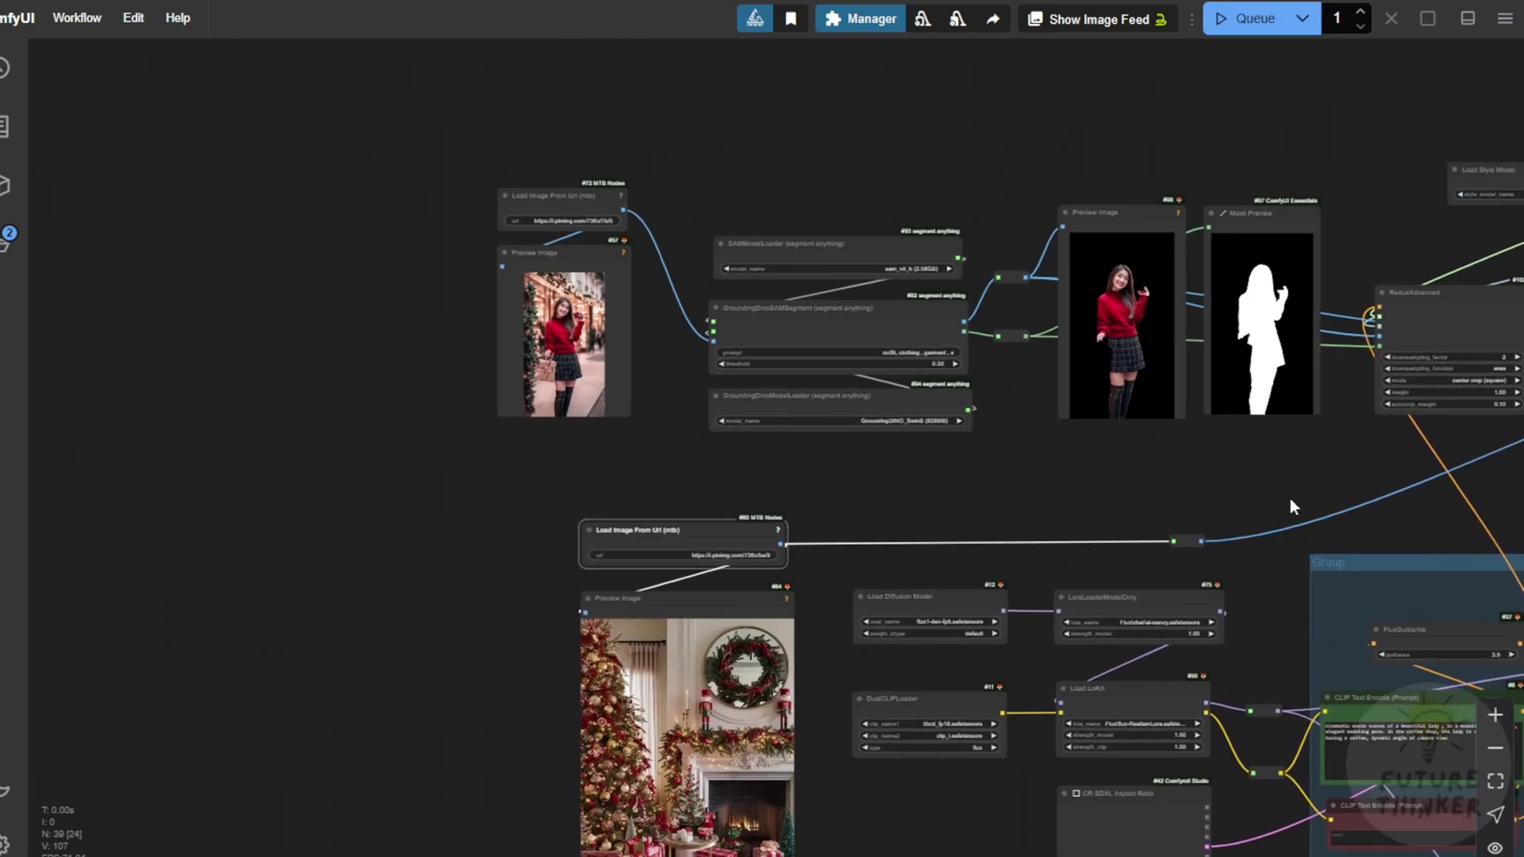
{"action": "left_click_drag", "start_coordinate": [628, 412], "coordinate": [677, 507]}
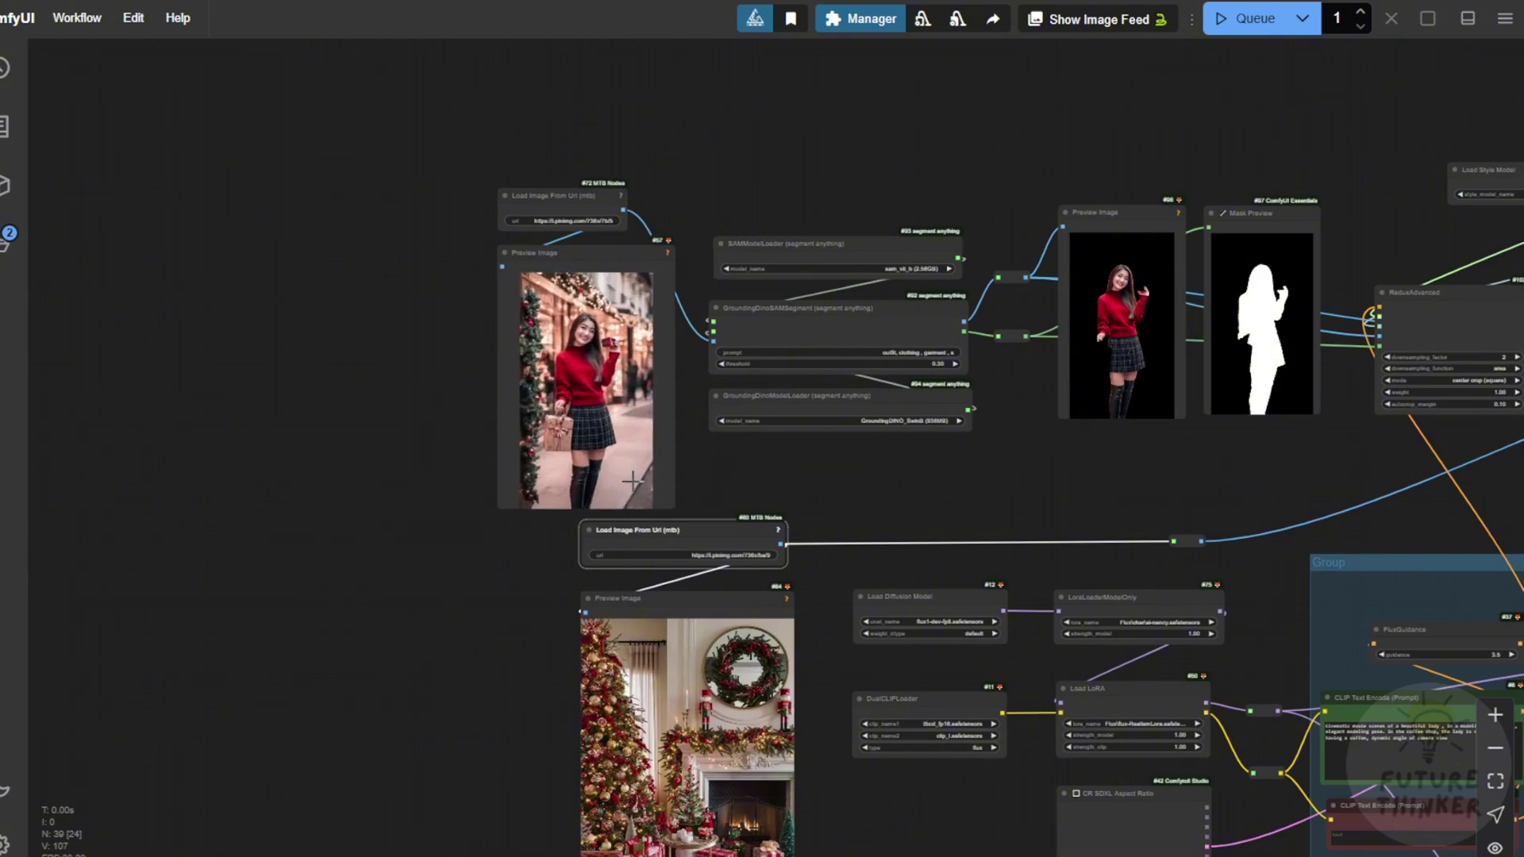
Nudge the background URL loader slightly to the left.
{"action": "scroll", "coordinate": [627, 341], "scroll_direction": "up", "scroll_amount": 3}
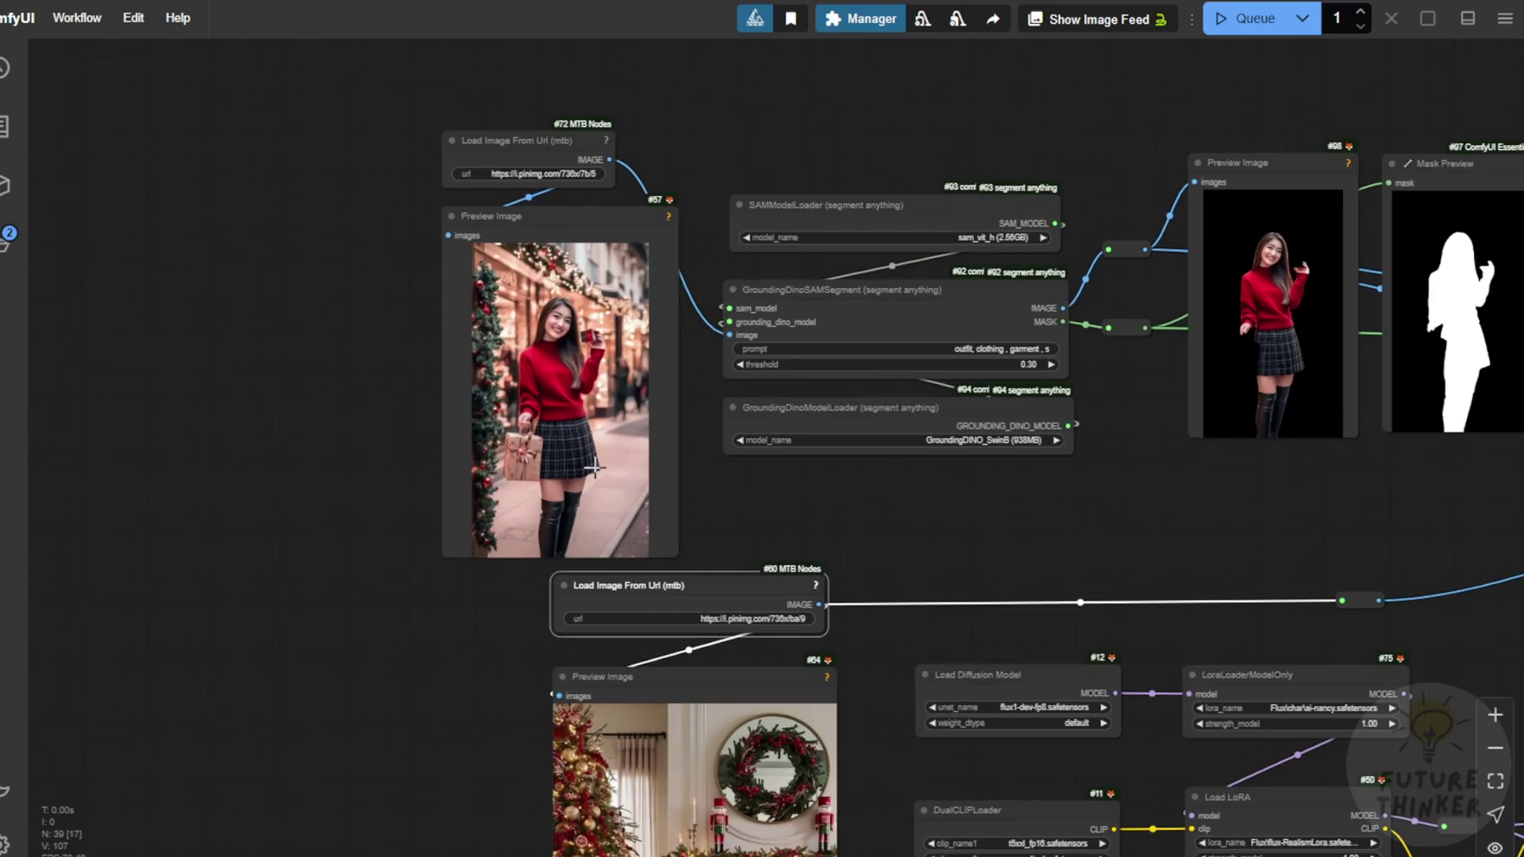
{"action": "left_click_drag", "start_coordinate": [570, 439], "coordinate": [223, 235]}
{"action": "scroll", "coordinate": [1213, 582], "scroll_direction": "down", "scroll_amount": 1}
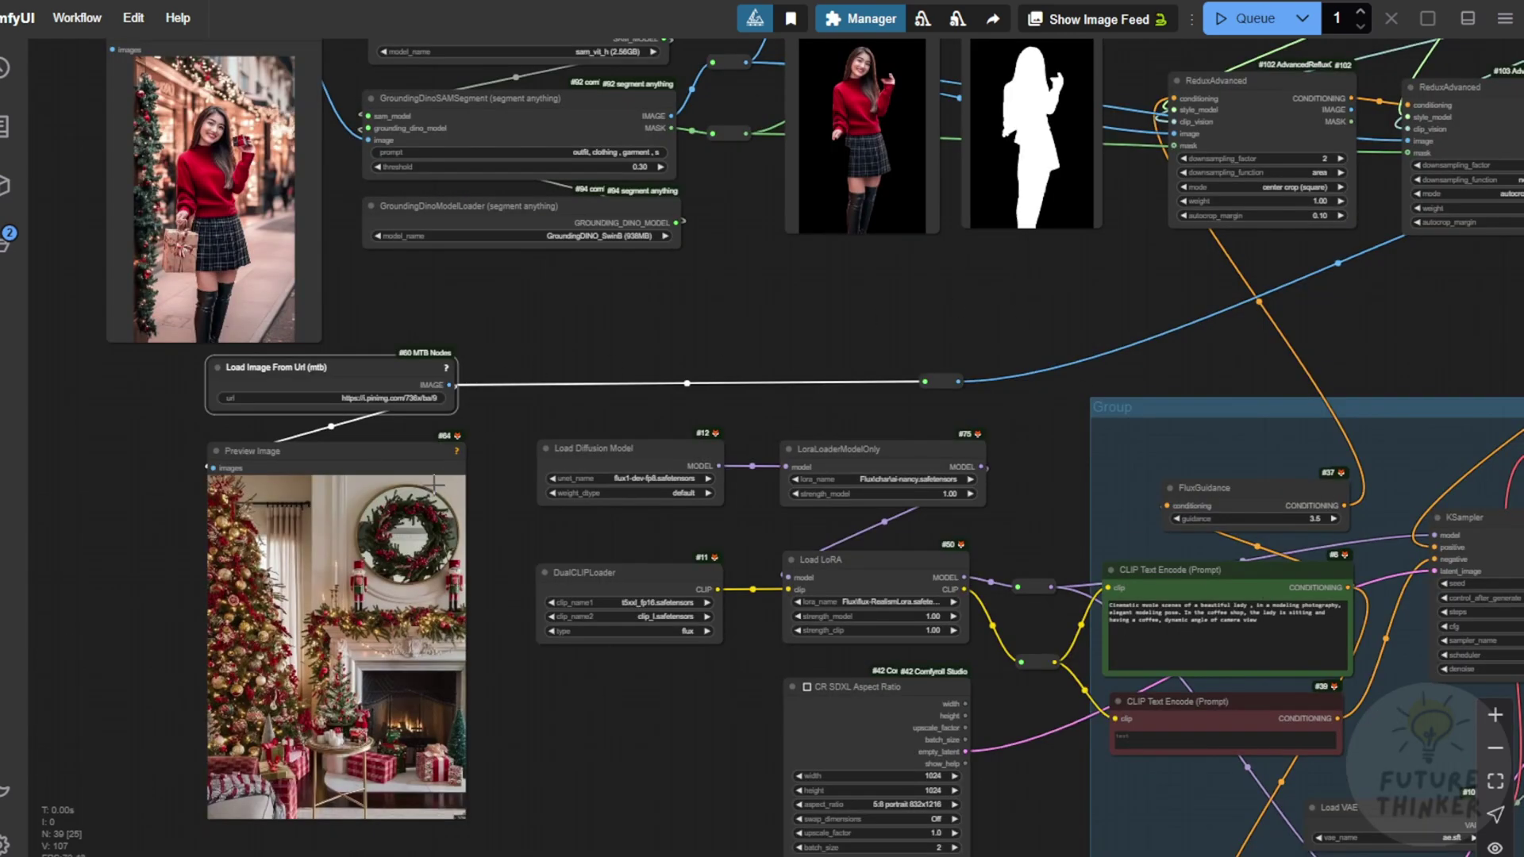
{"action": "left_click_drag", "start_coordinate": [413, 377], "coordinate": [381, 382]}
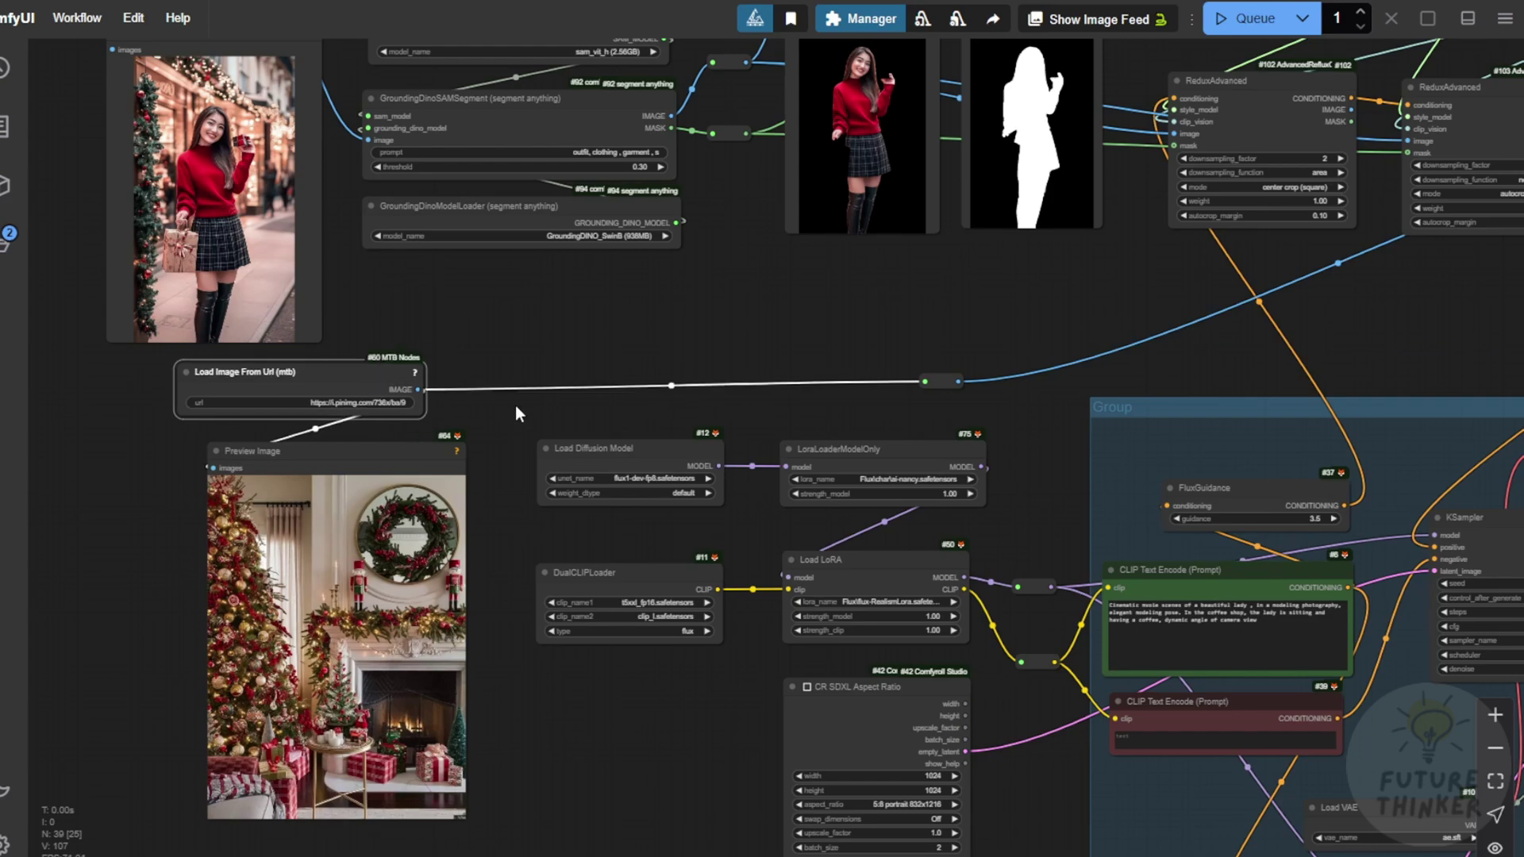
{"action": "scroll", "coordinate": [516, 413], "scroll_direction": "down", "scroll_amount": 3}
{"action": "scroll", "coordinate": [642, 298], "scroll_direction": "up", "scroll_amount": 3}
Frame Preview Image #111 (Christmas fireplace) and Preview Image #26 (coffee shop) side by side.
{"action": "scroll", "coordinate": [1298, 268], "scroll_direction": "down", "scroll_amount": 4}
{"action": "scroll", "coordinate": [944, 211], "scroll_direction": "up", "scroll_amount": 4}
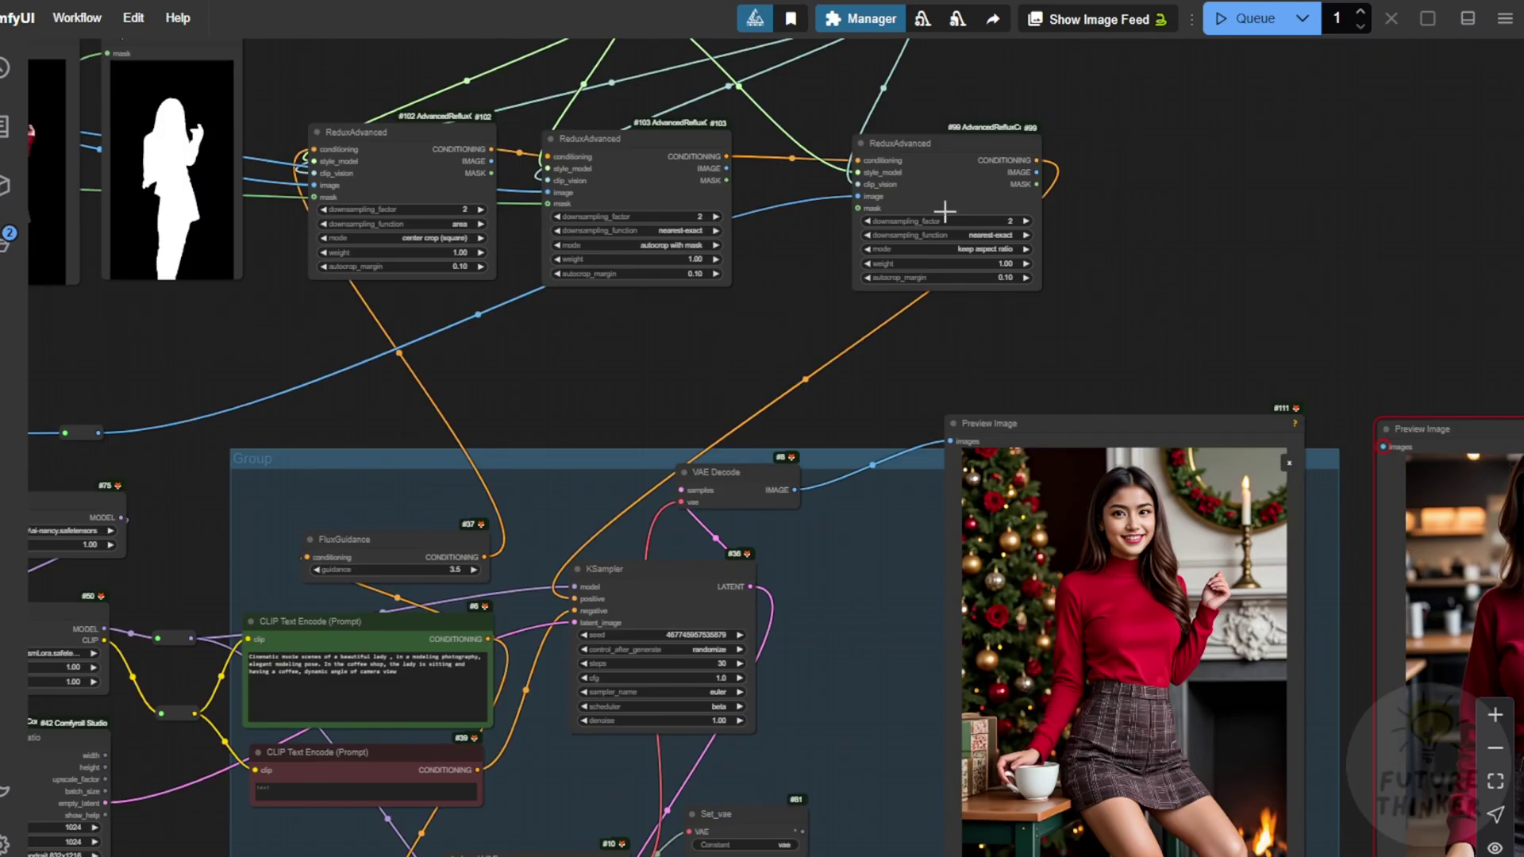
{"action": "left_click", "coordinate": [957, 150]}
{"action": "scroll", "coordinate": [1026, 270], "scroll_direction": "up", "scroll_amount": 2}
{"action": "scroll", "coordinate": [1026, 270], "scroll_direction": "up", "scroll_amount": 3}
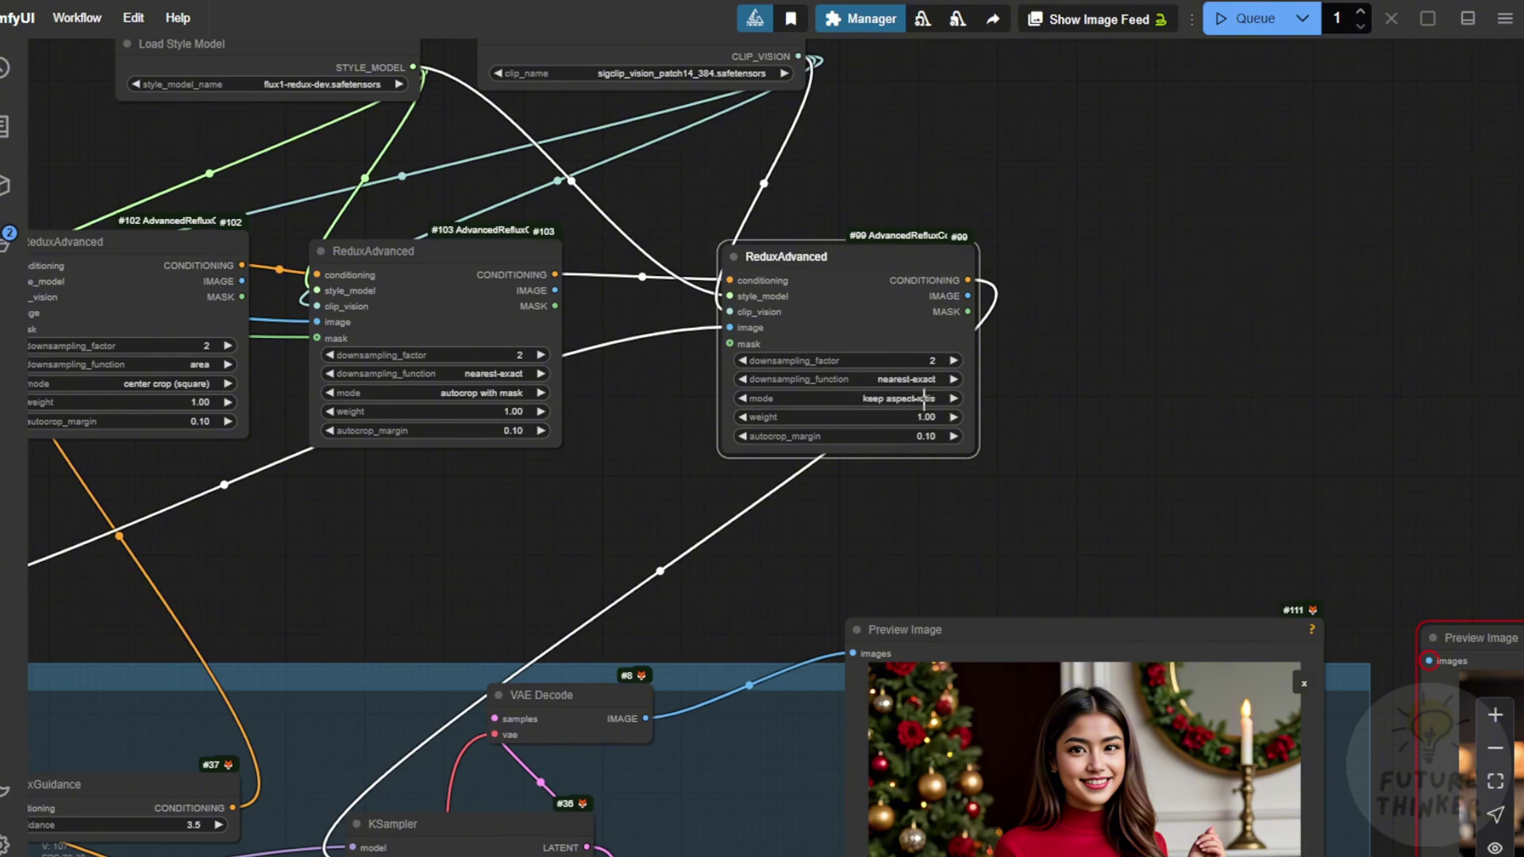
{"action": "scroll", "coordinate": [832, 521], "scroll_direction": "down", "scroll_amount": 3}
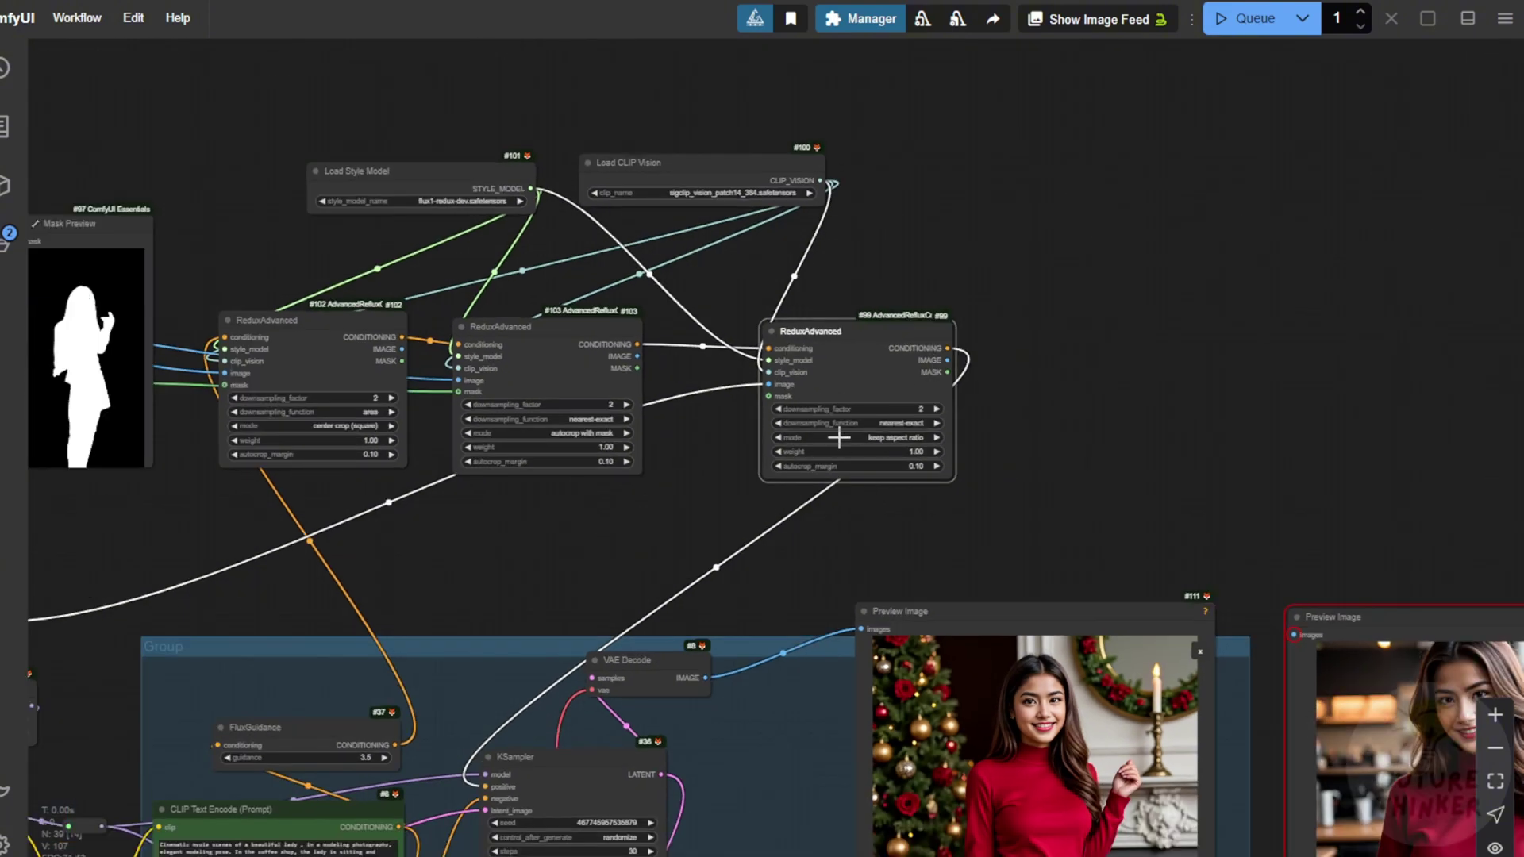
{"action": "left_click_drag", "start_coordinate": [831, 524], "coordinate": [821, 203]}
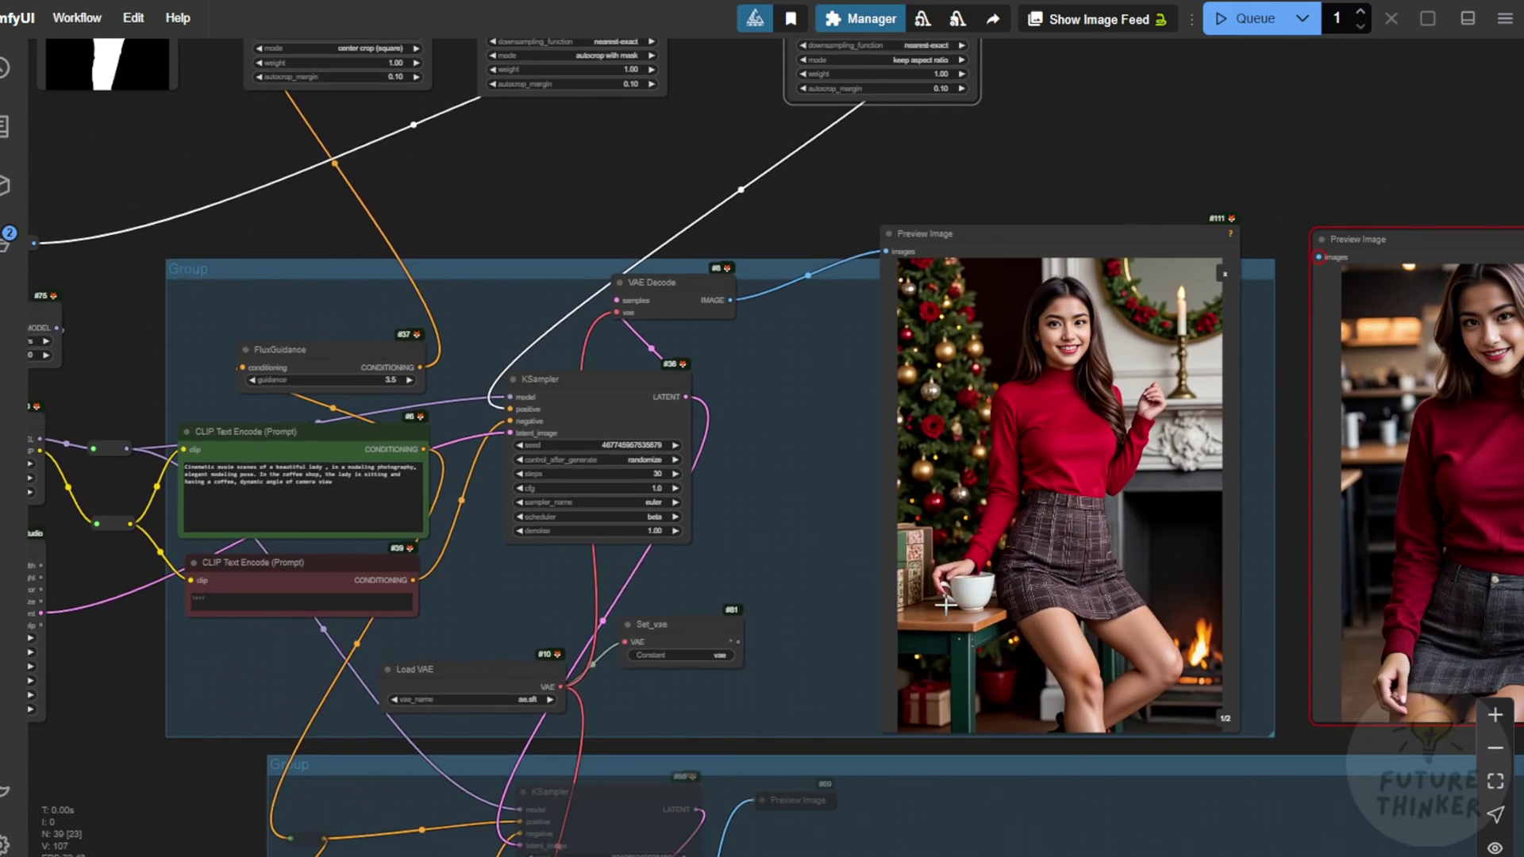
{"action": "scroll", "coordinate": [913, 623], "scroll_direction": "up", "scroll_amount": 2}
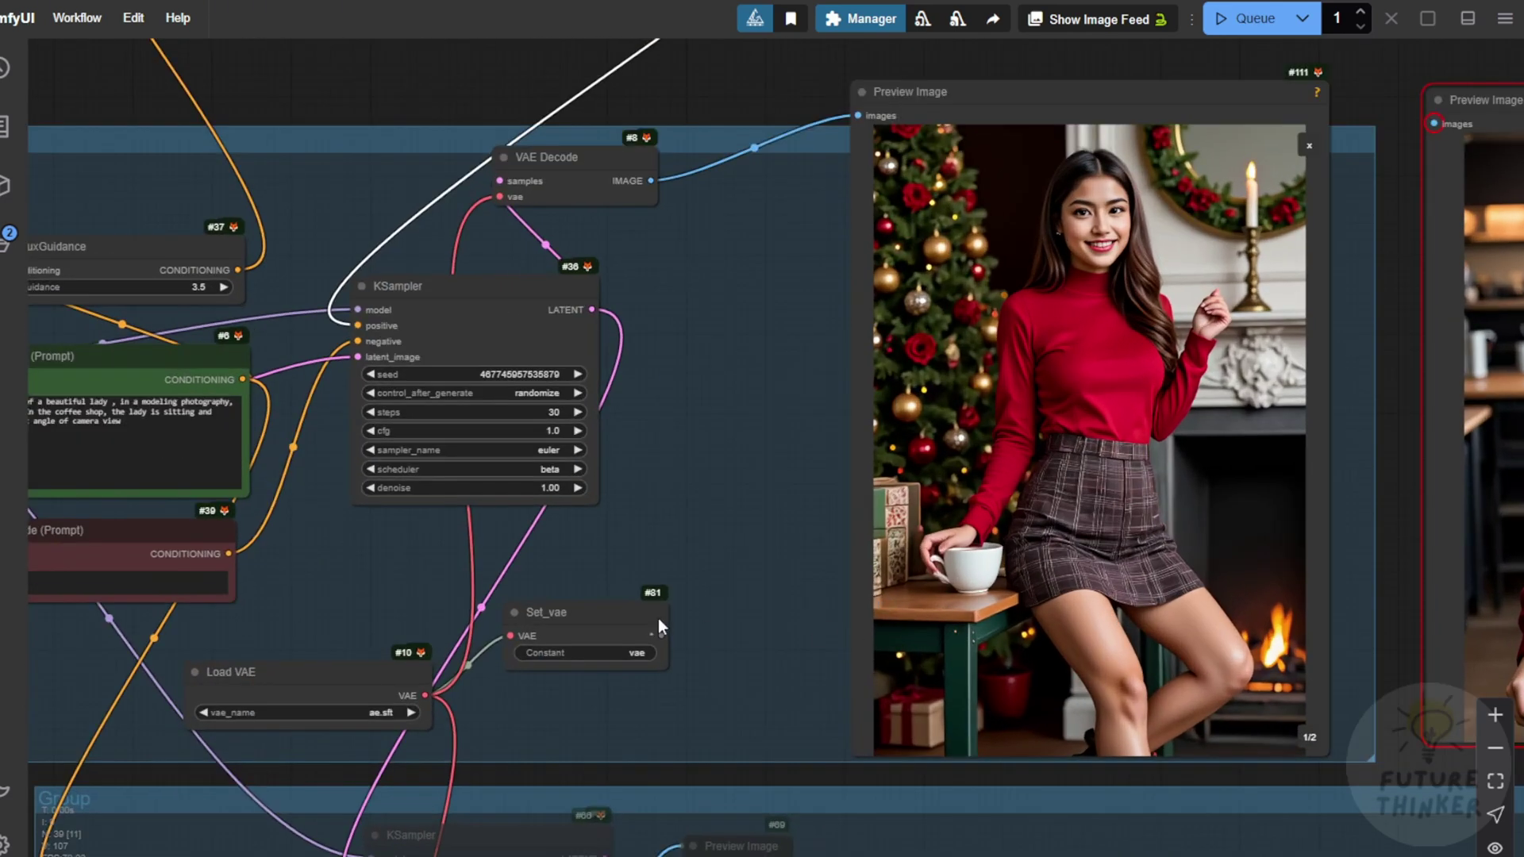
{"action": "left_click_drag", "start_coordinate": [589, 589], "coordinate": [839, 563]}
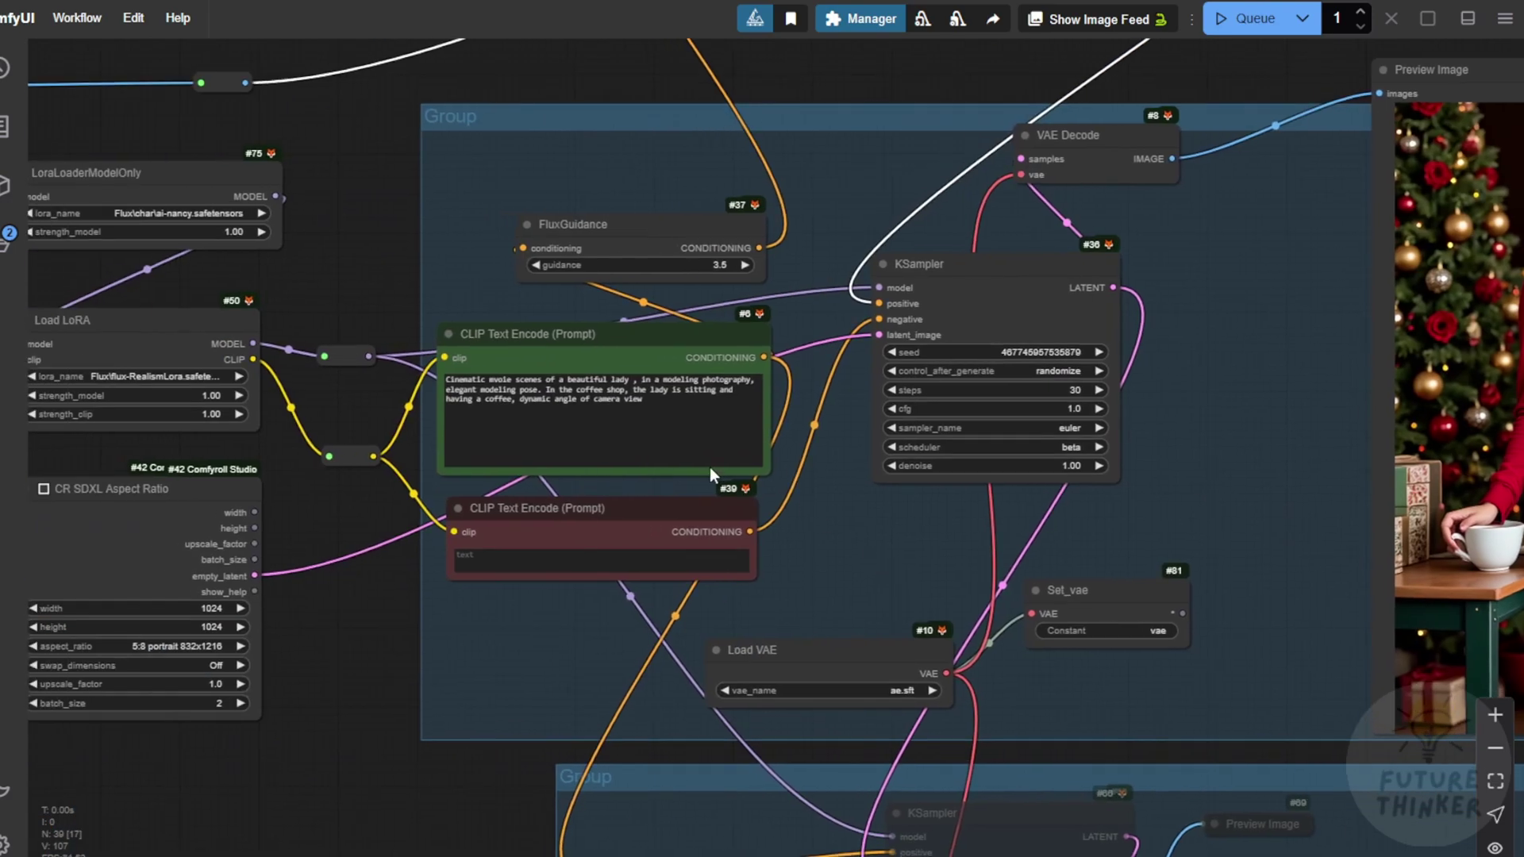
{"action": "scroll", "coordinate": [595, 389], "scroll_direction": "up", "scroll_amount": 5}
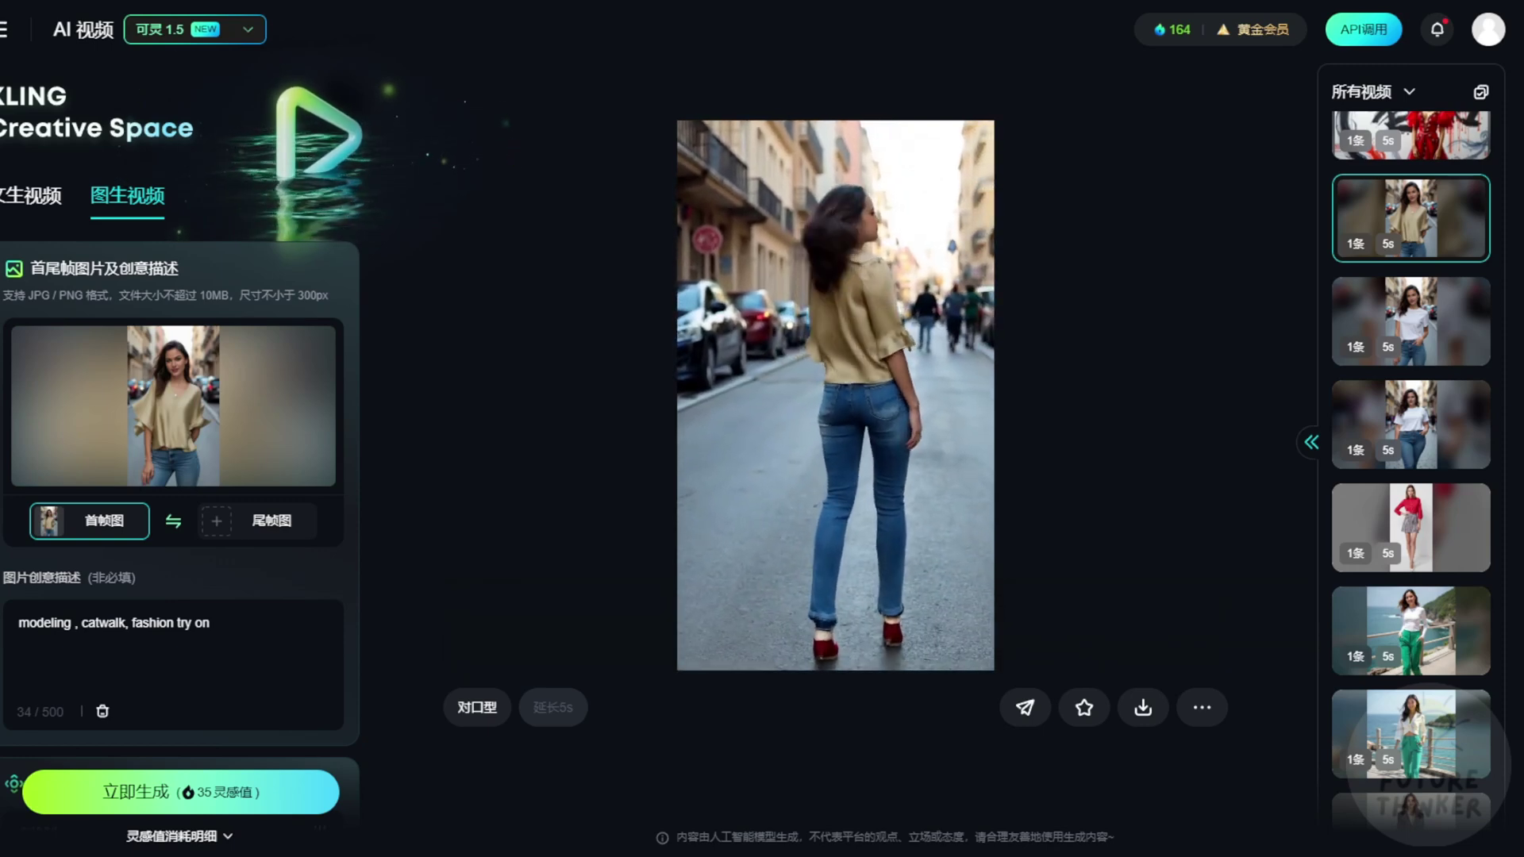
Move to the next gallery video to play the white T-shirt clip.
{"action": "key", "text": "Down"}
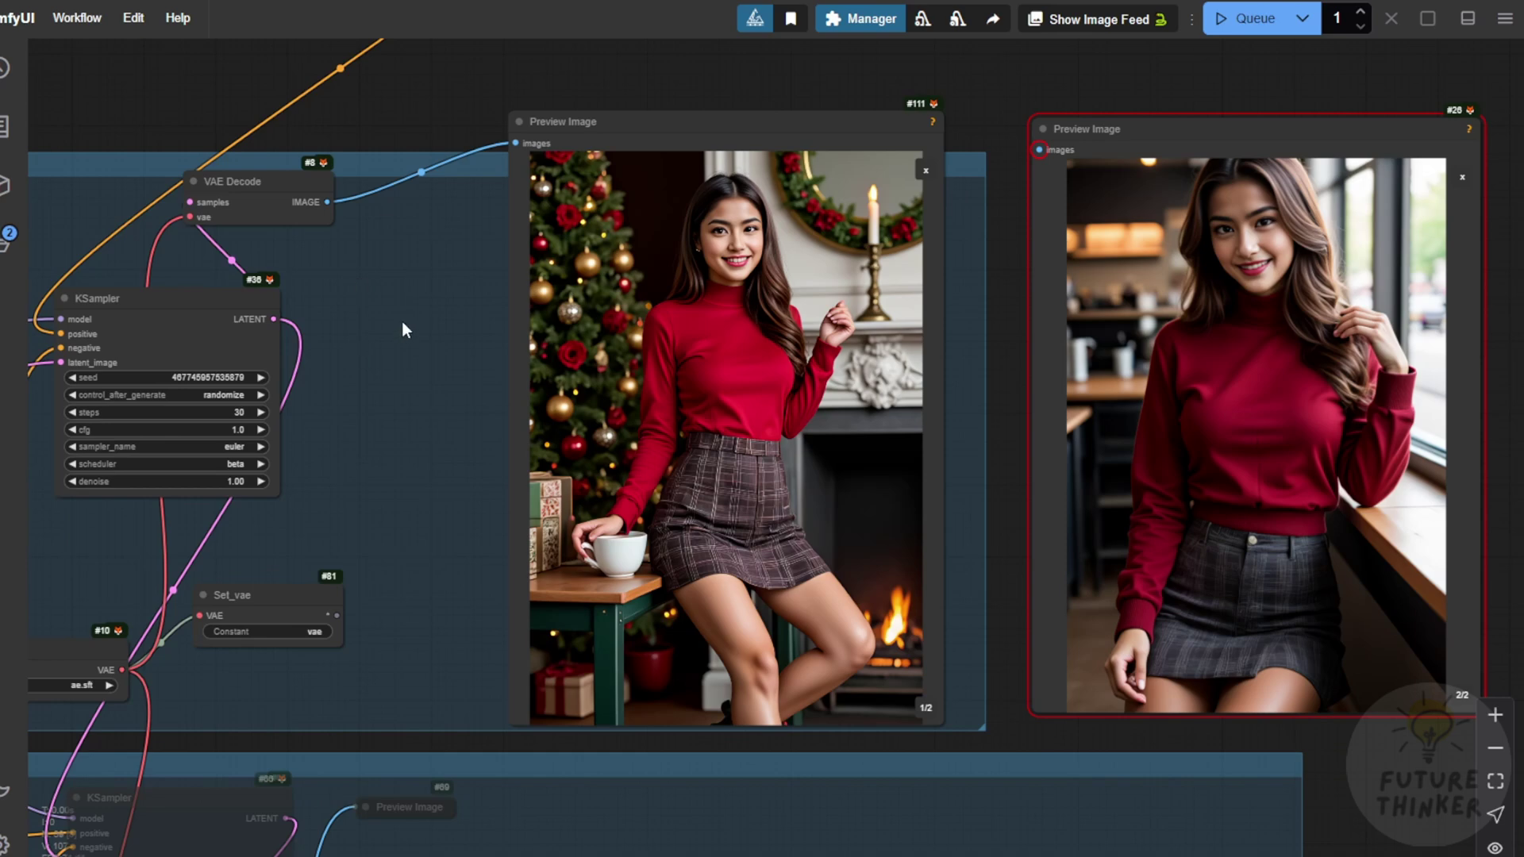
Set the bypassed refinement group's nodes to Always to re-enable it.
{"action": "left_click_drag", "start_coordinate": [454, 99], "coordinate": [457, 433]}
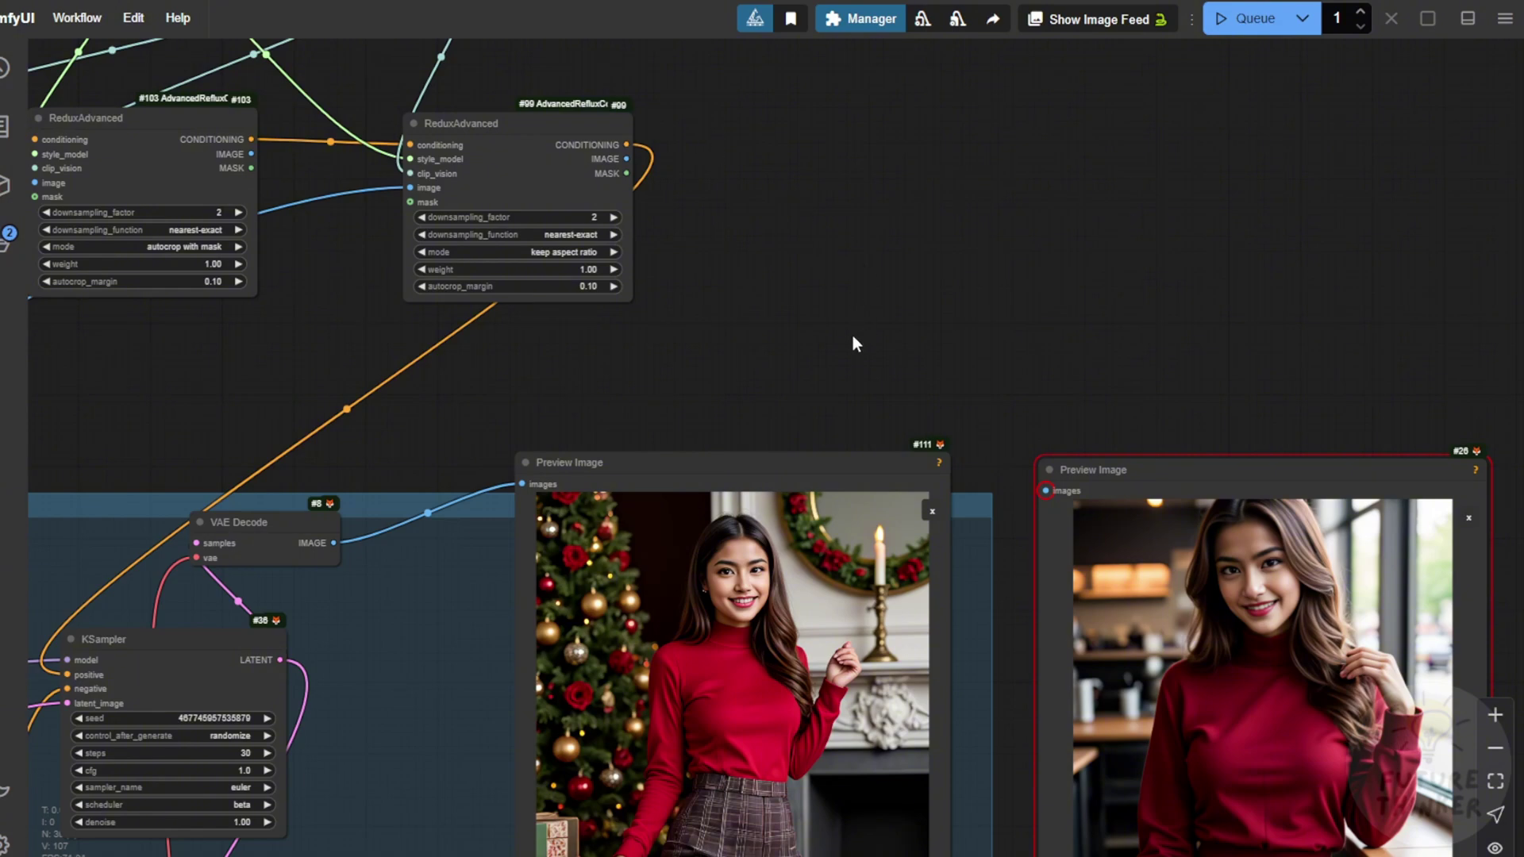
{"action": "scroll", "coordinate": [853, 335], "scroll_direction": "down", "scroll_amount": 5}
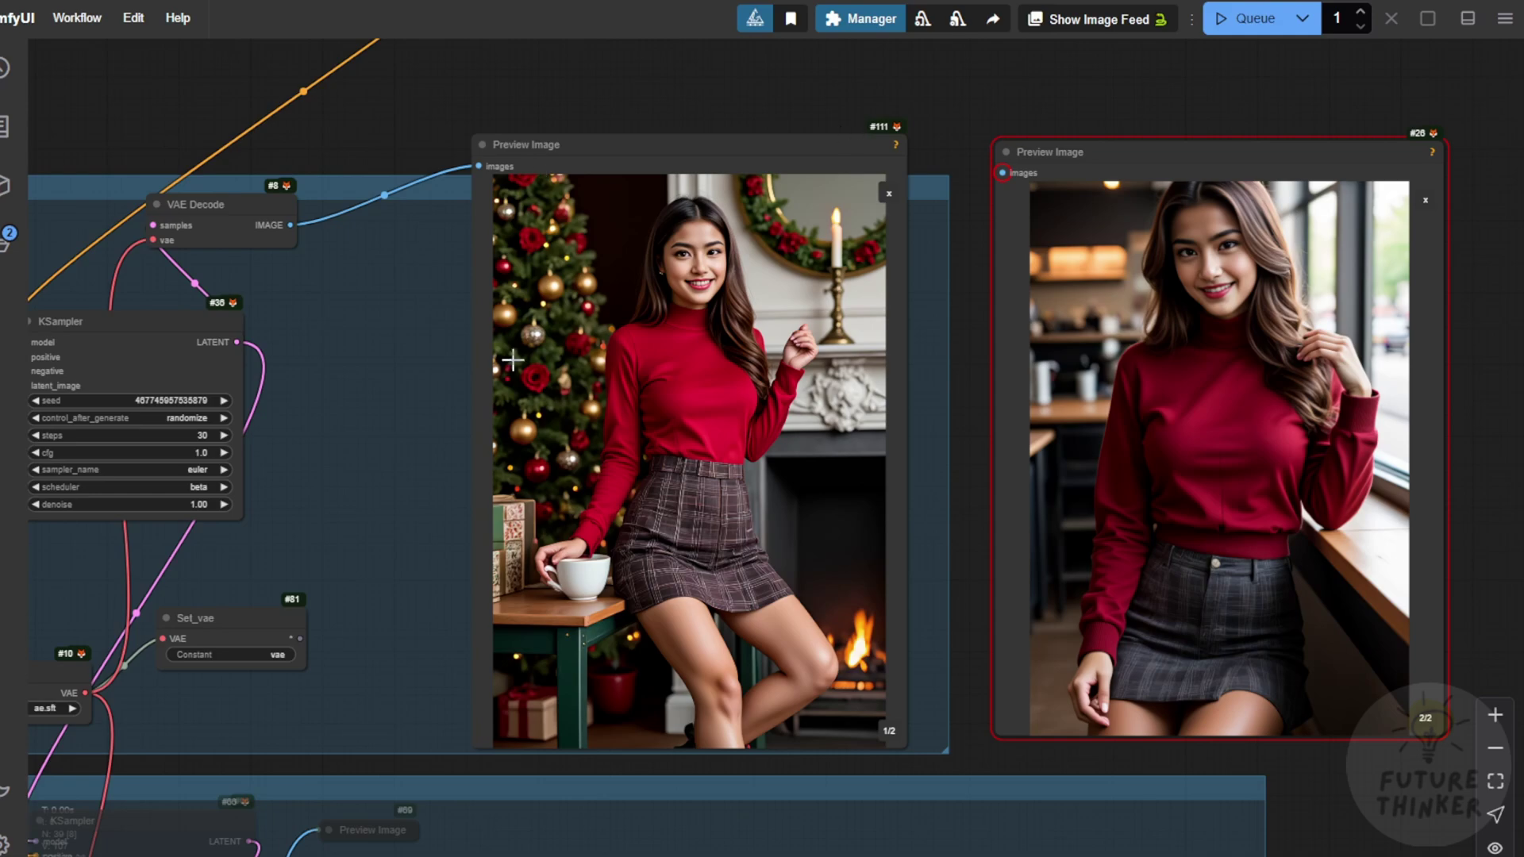
{"action": "scroll", "coordinate": [545, 166], "scroll_direction": "down", "scroll_amount": 7}
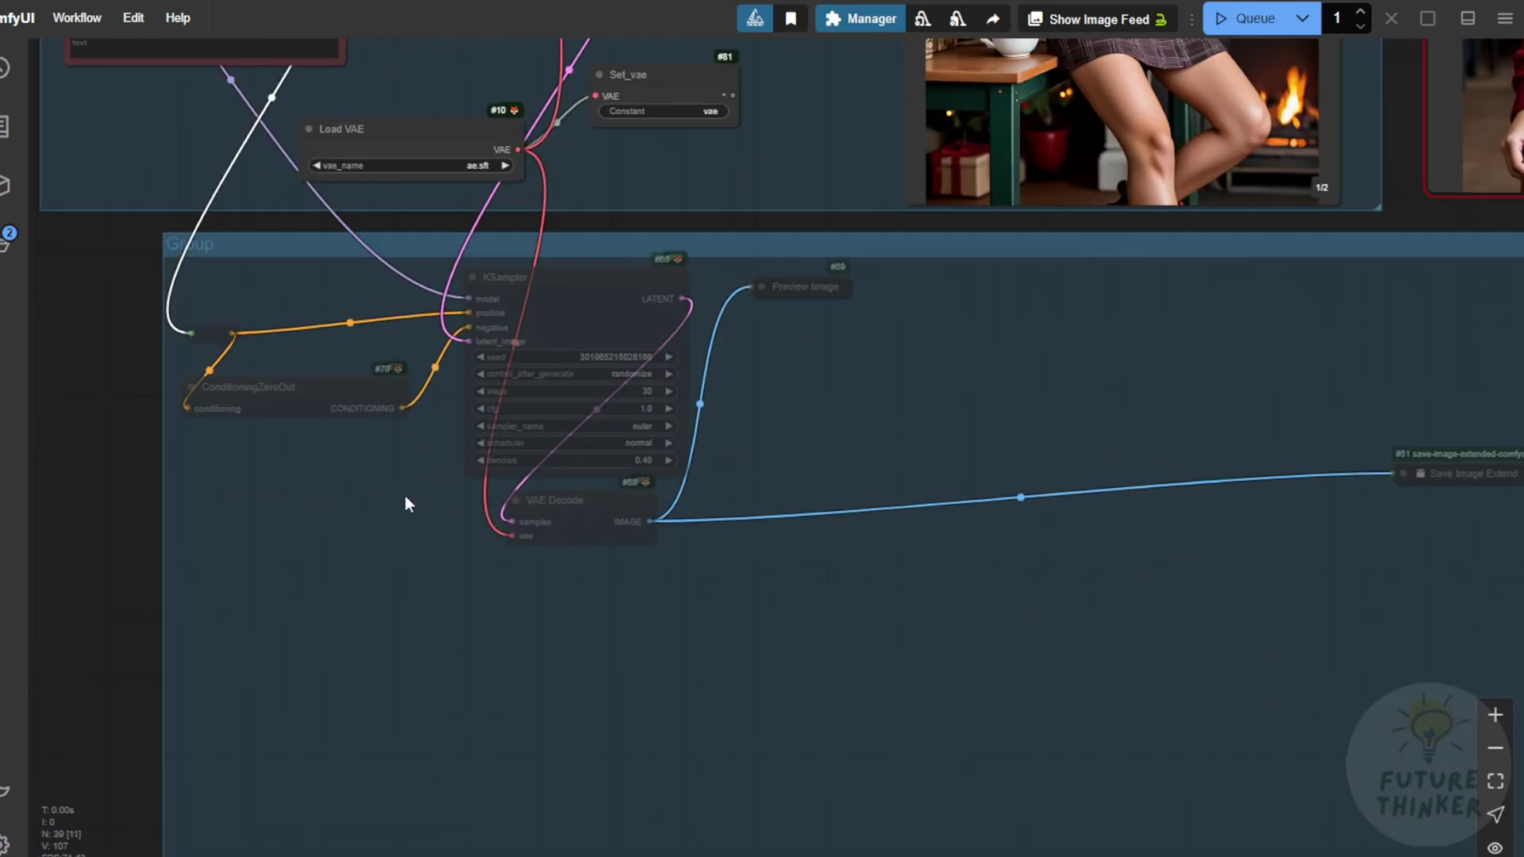
{"action": "right_click", "coordinate": [731, 559]}
{"action": "left_click", "coordinate": [742, 672]}
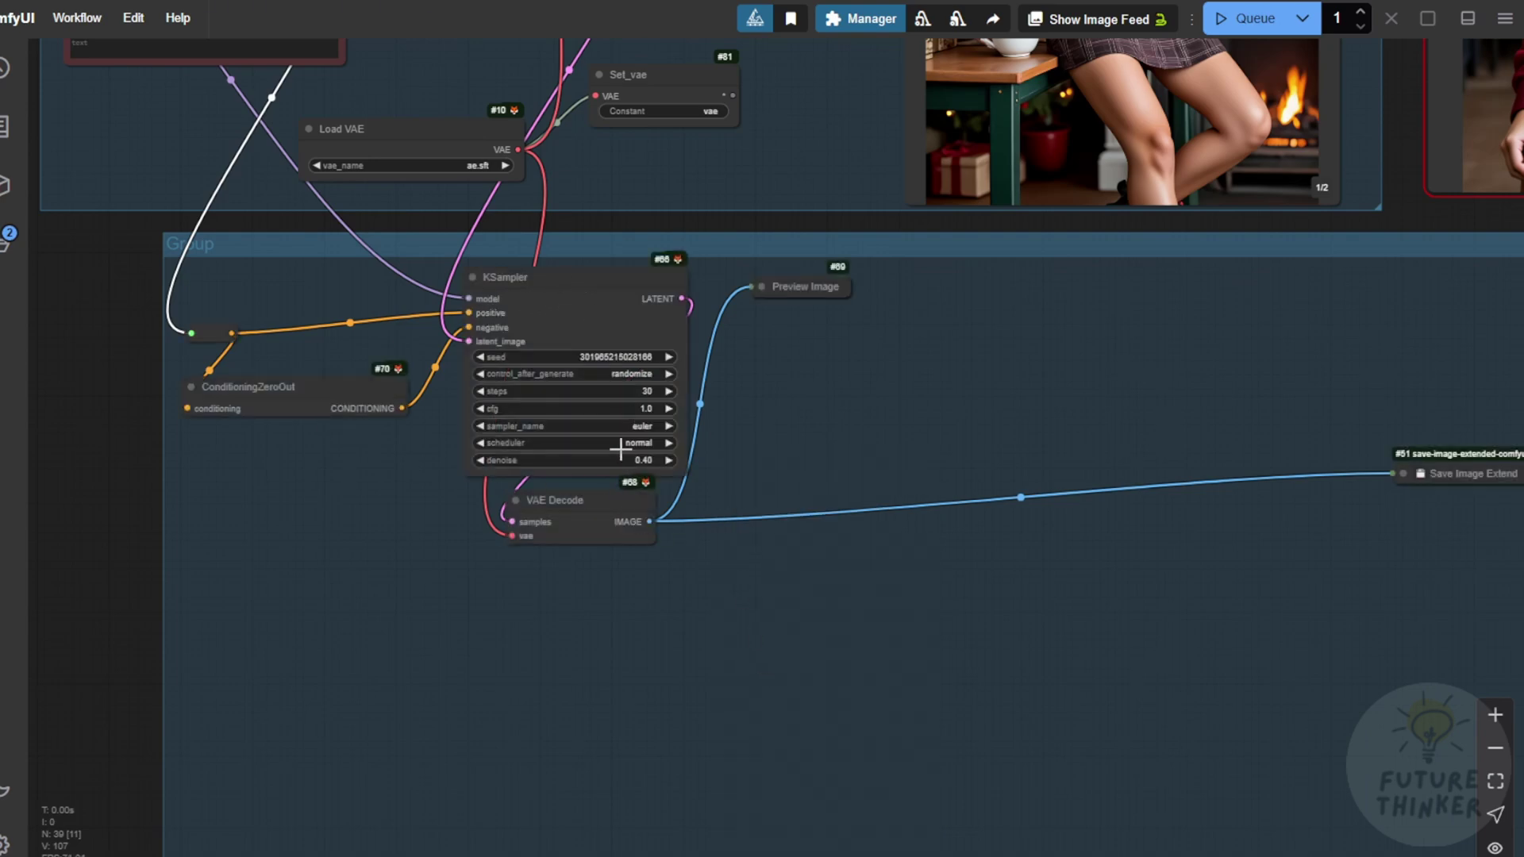
Select the refinement KSampler to trace its input links.
{"action": "scroll", "coordinate": [724, 153], "scroll_direction": "up", "scroll_amount": 5}
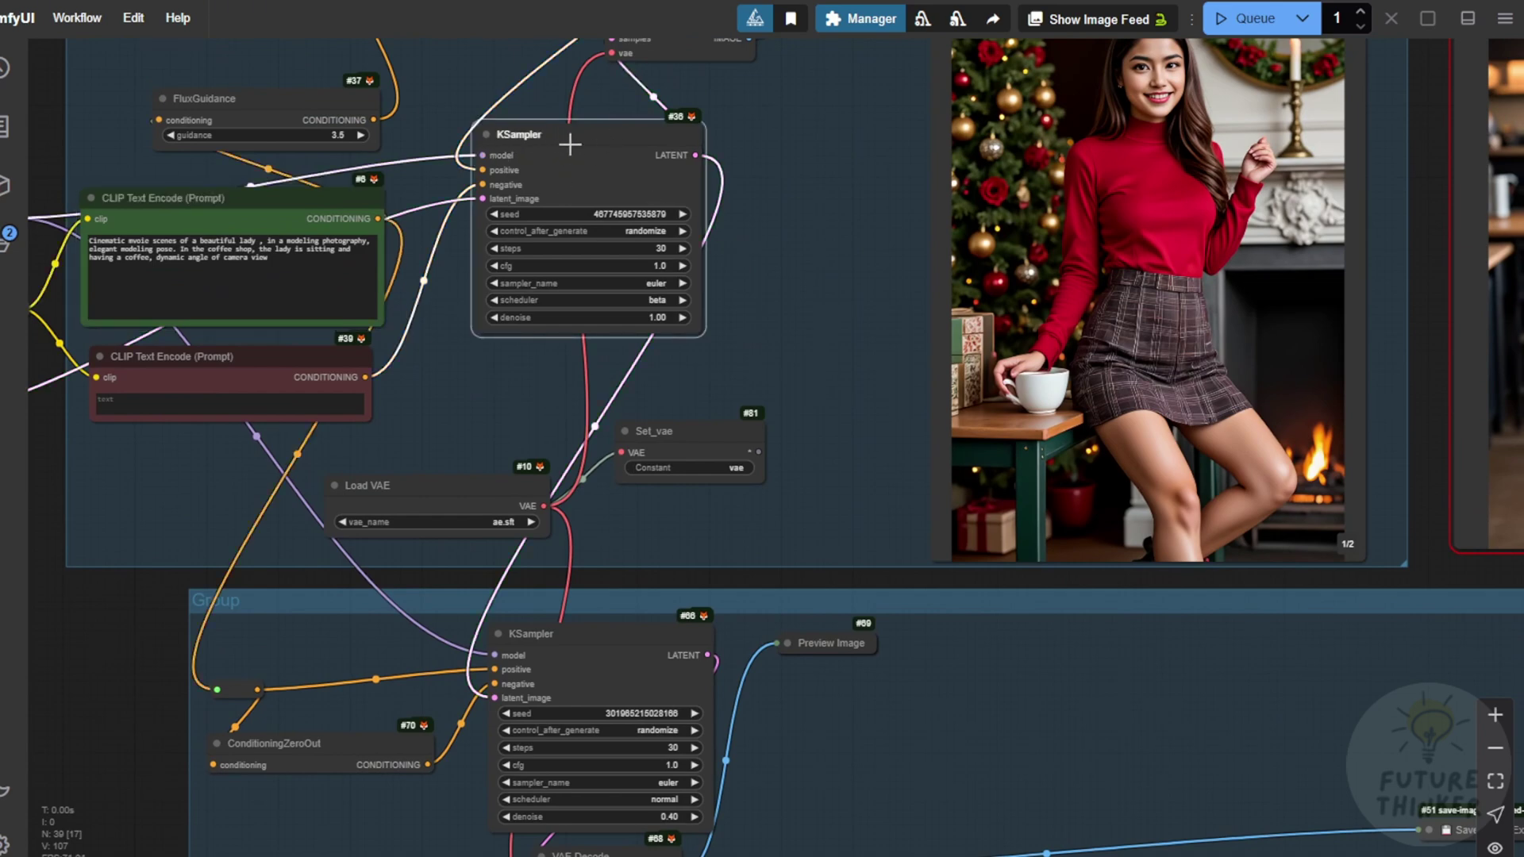
{"action": "scroll", "coordinate": [852, 127], "scroll_direction": "down", "scroll_amount": 5}
{"action": "scroll", "coordinate": [475, 433], "scroll_direction": "up", "scroll_amount": 3}
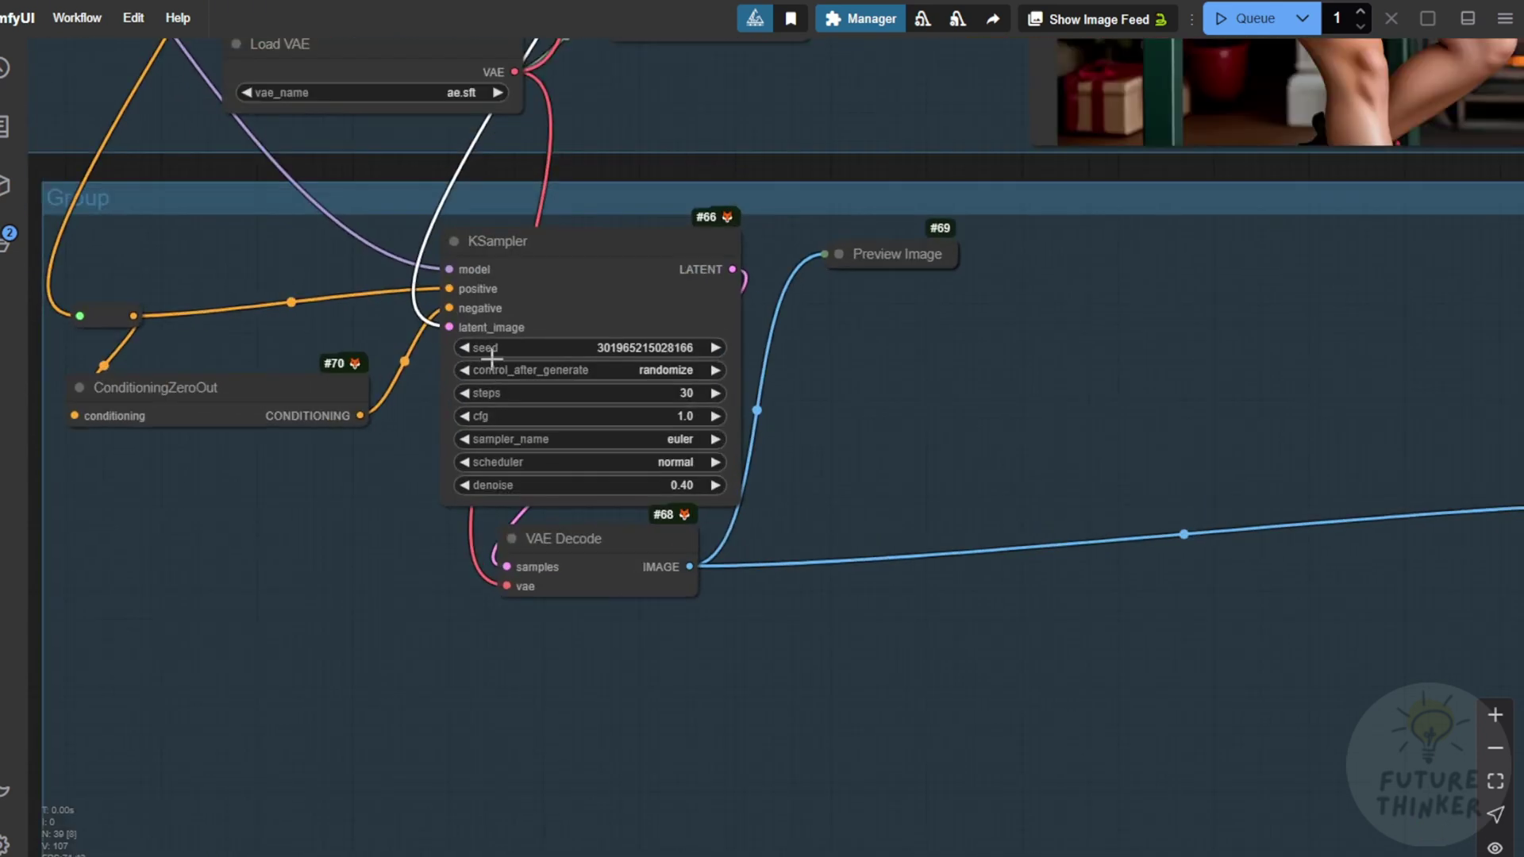
{"action": "left_click", "coordinate": [563, 243]}
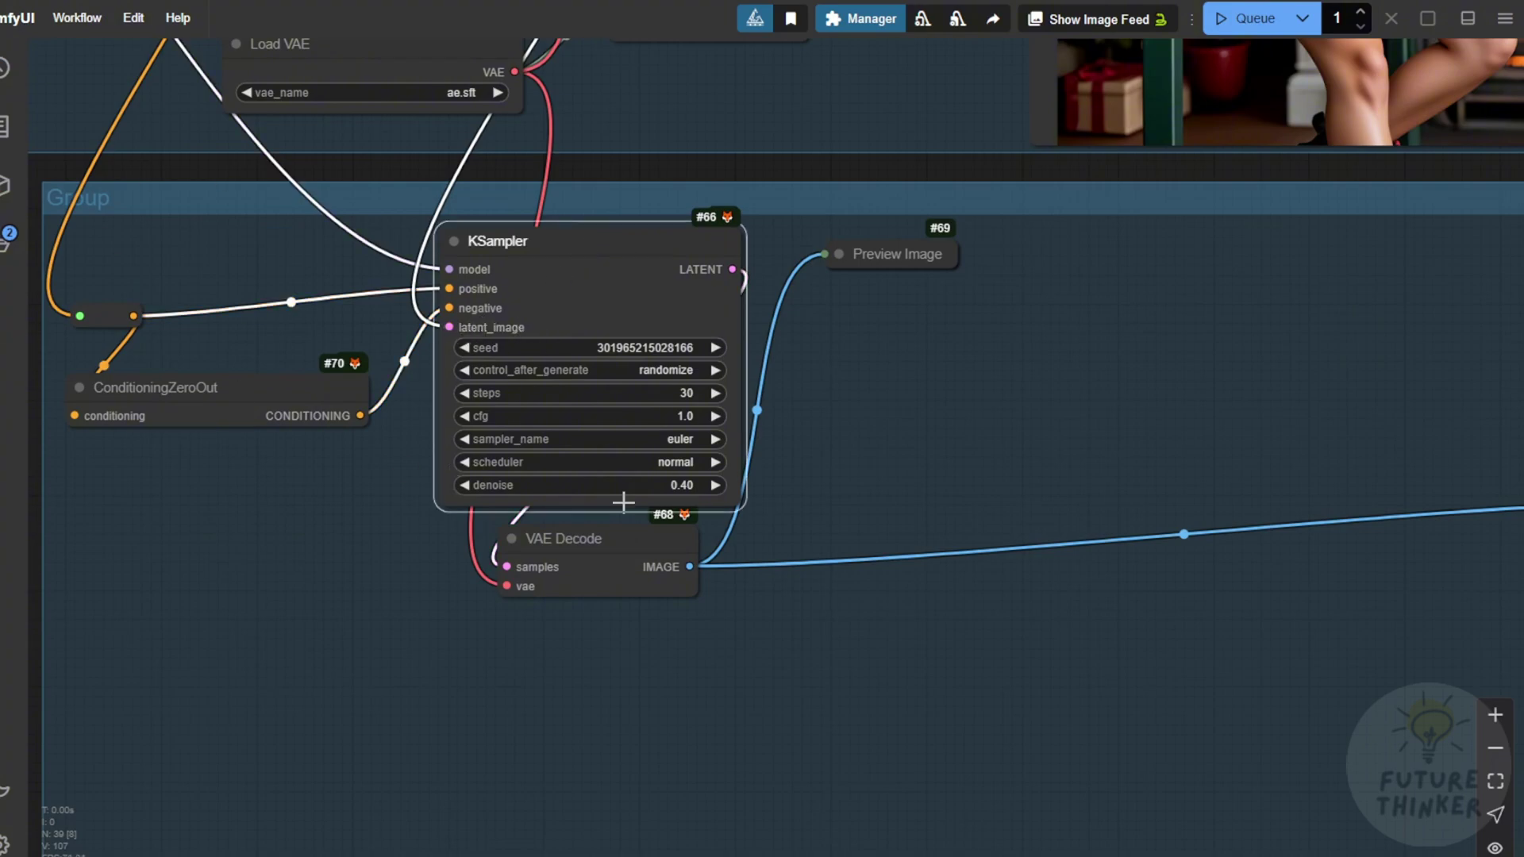
{"action": "scroll", "coordinate": [494, 466], "scroll_direction": "down", "scroll_amount": 5}
{"action": "scroll", "coordinate": [493, 466], "scroll_direction": "up", "scroll_amount": 2}
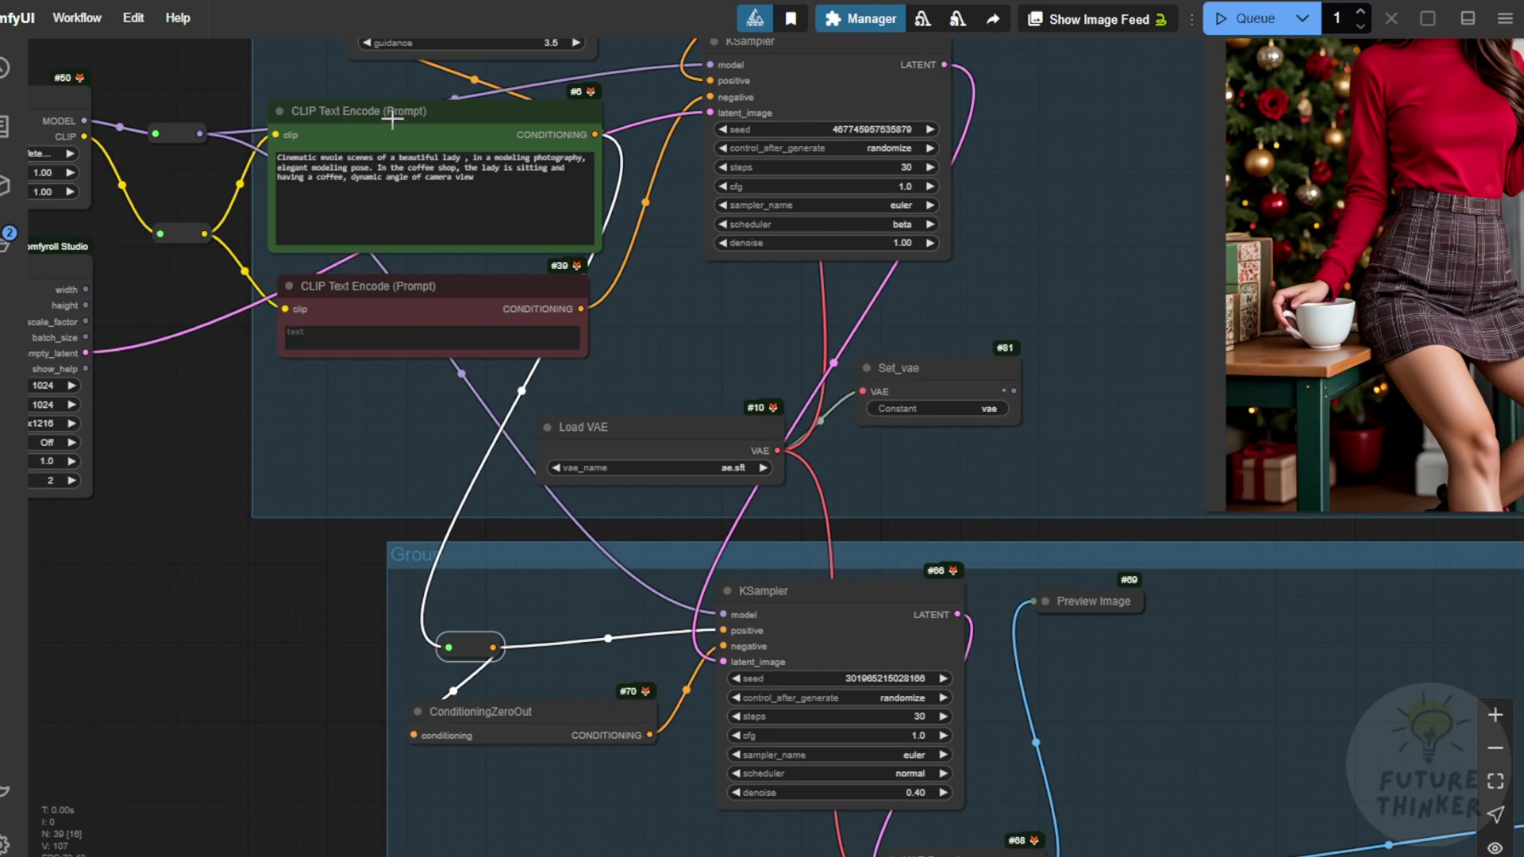
Trace the links of the positive prompt and ConditioningZeroOut nodes.
{"action": "left_click", "coordinate": [475, 117]}
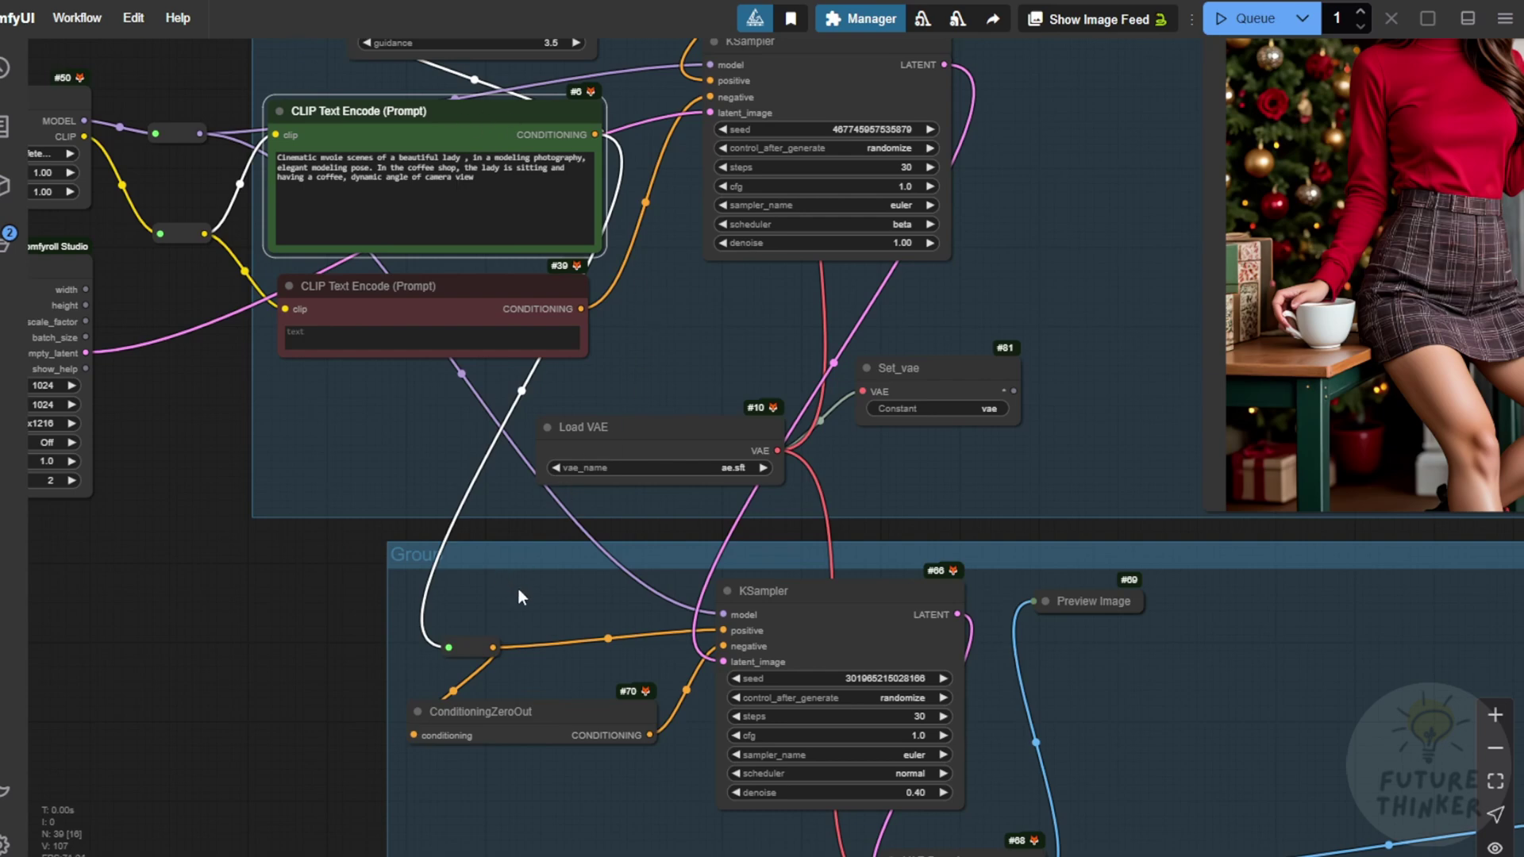
{"action": "scroll", "coordinate": [455, 597], "scroll_direction": "down", "scroll_amount": 2}
{"action": "scroll", "coordinate": [450, 589], "scroll_direction": "up", "scroll_amount": 6}
{"action": "left_click", "coordinate": [425, 534]}
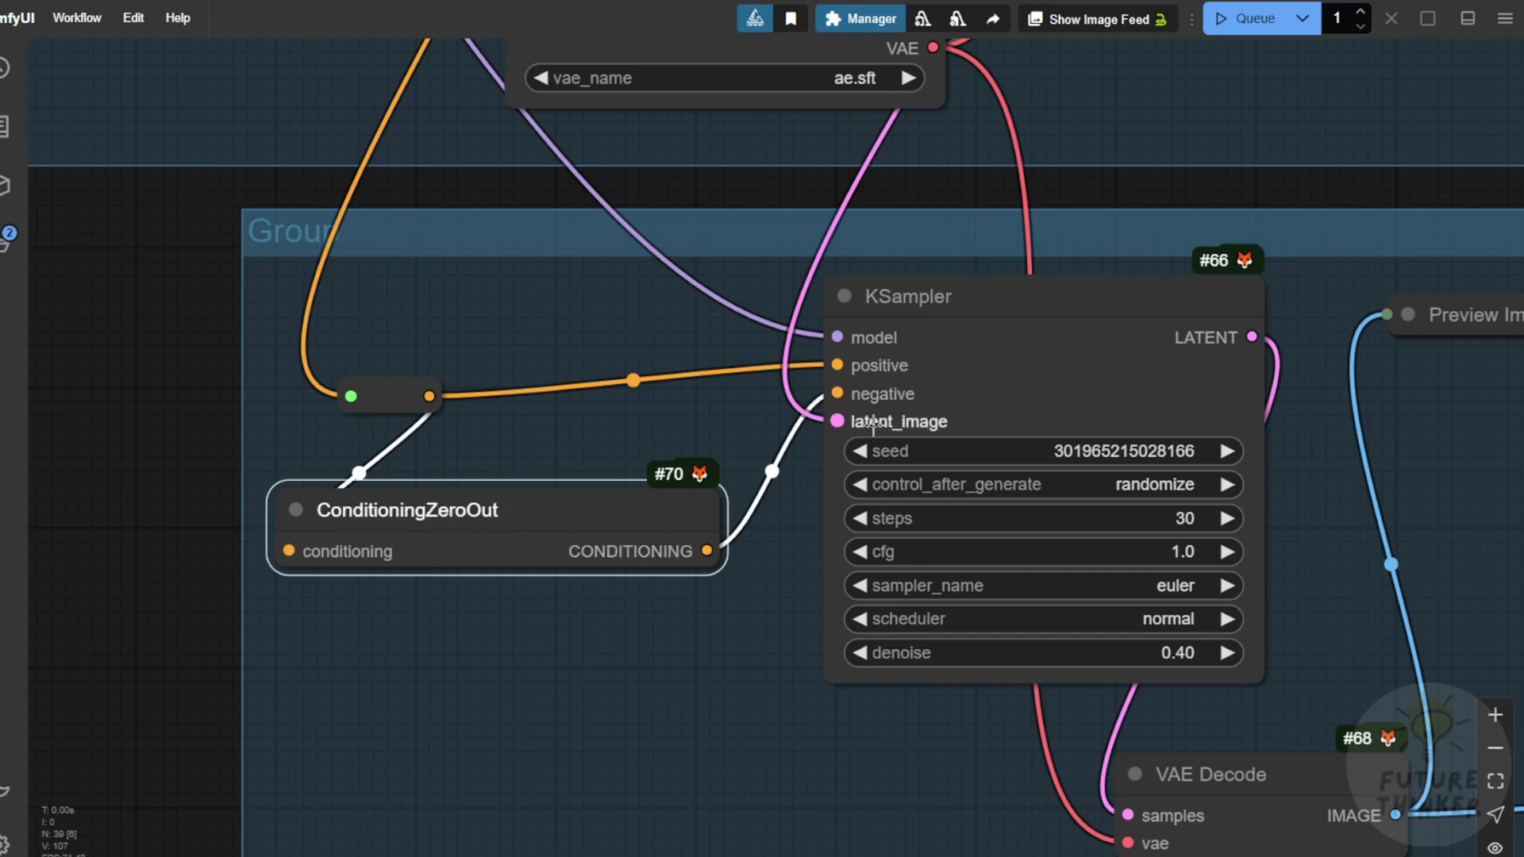
{"action": "scroll", "coordinate": [576, 647], "scroll_direction": "down", "scroll_amount": 4}
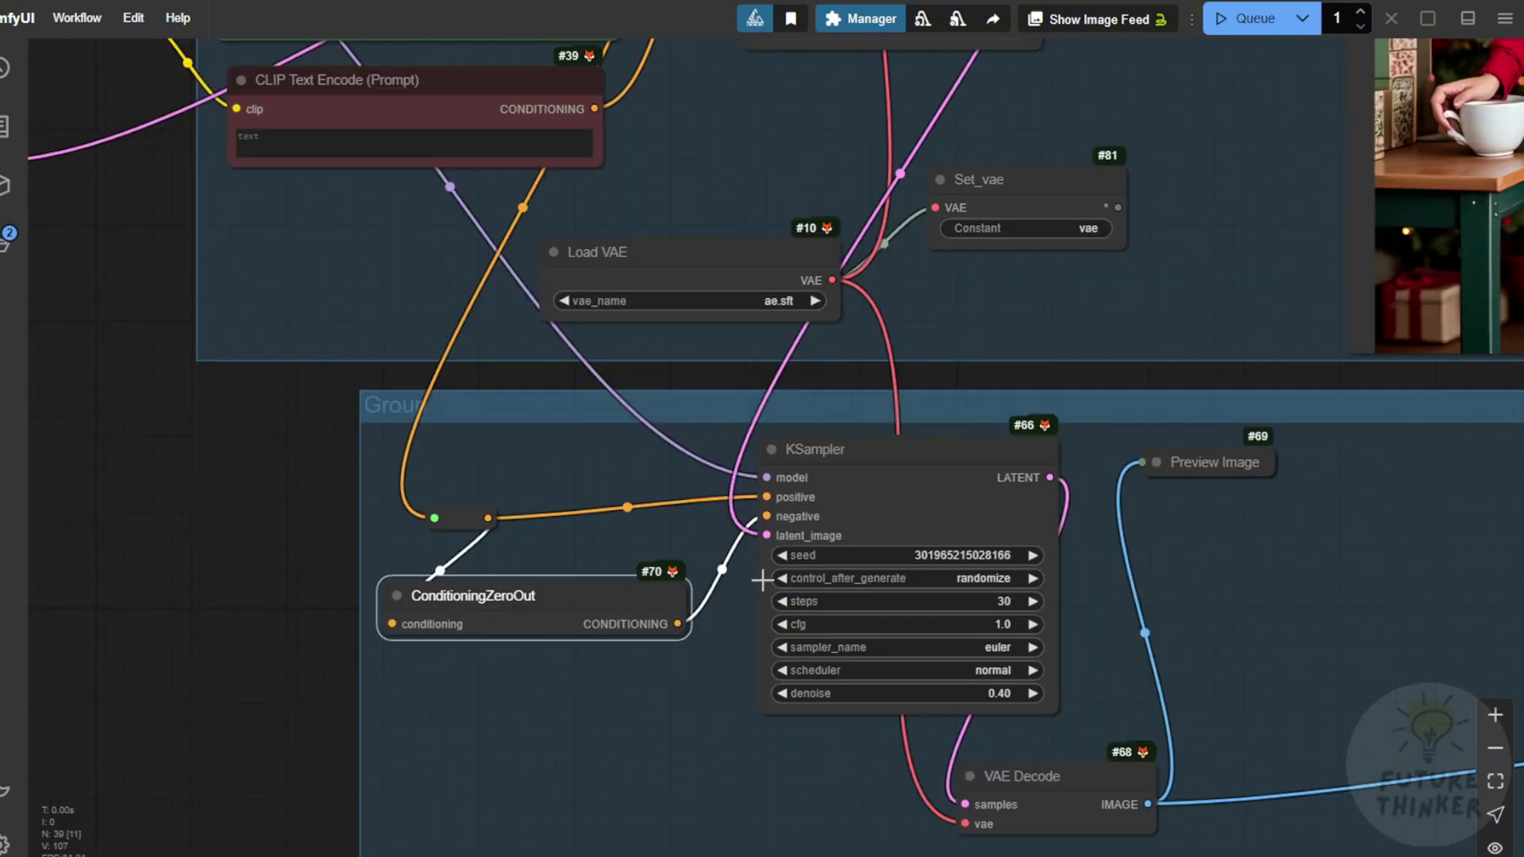
{"action": "scroll", "coordinate": [799, 516], "scroll_direction": "up", "scroll_amount": 2}
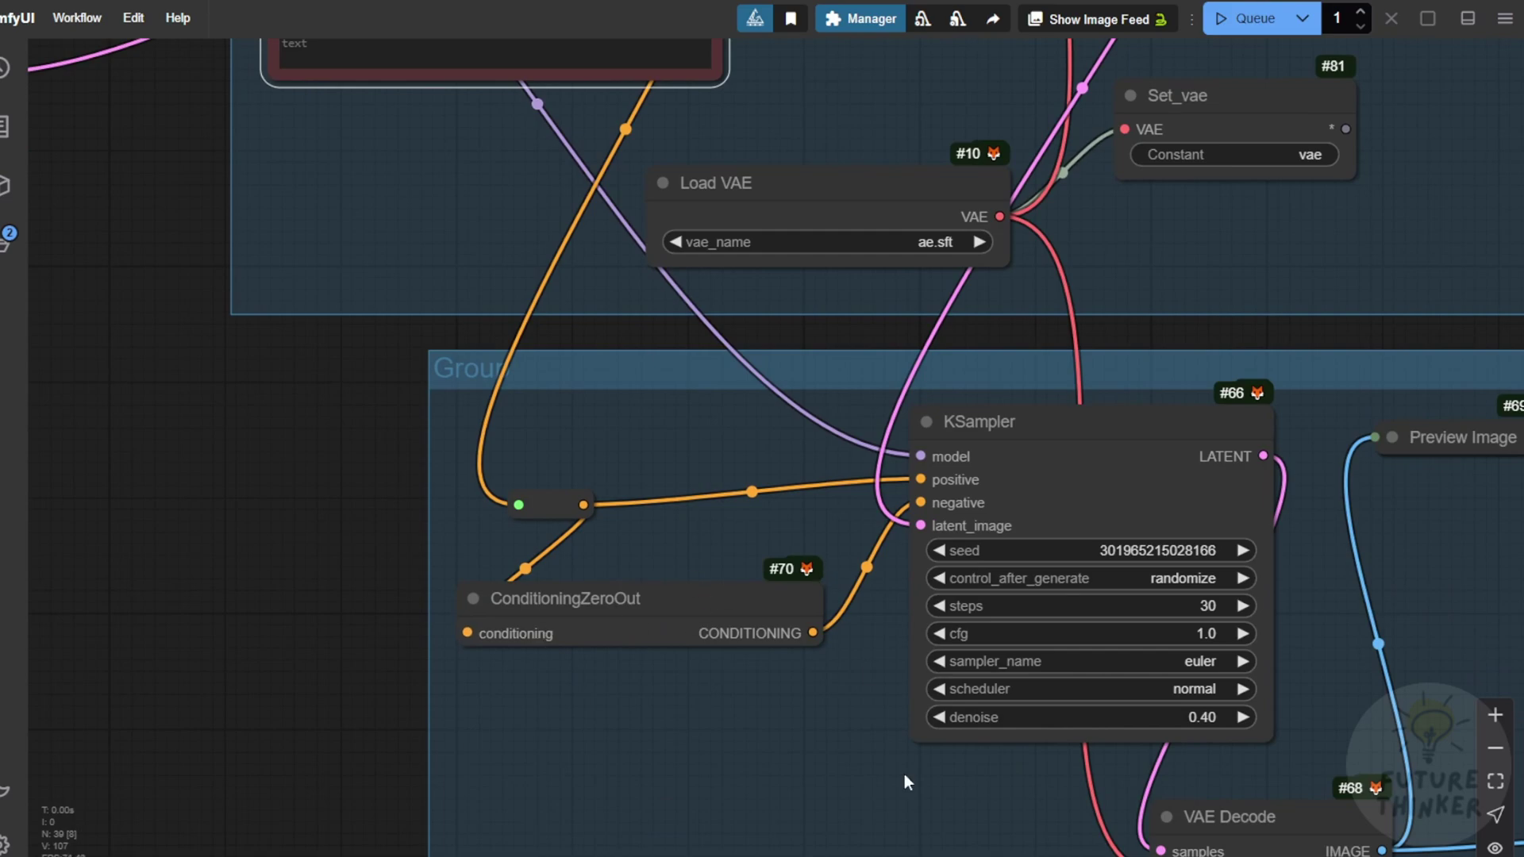
{"action": "scroll", "coordinate": [519, 631], "scroll_direction": "down", "scroll_amount": 3}
Trace KSampler #66's links and bring the refinement KSampler into view.
{"action": "left_click_drag", "start_coordinate": [182, 443], "coordinate": [360, 673]}
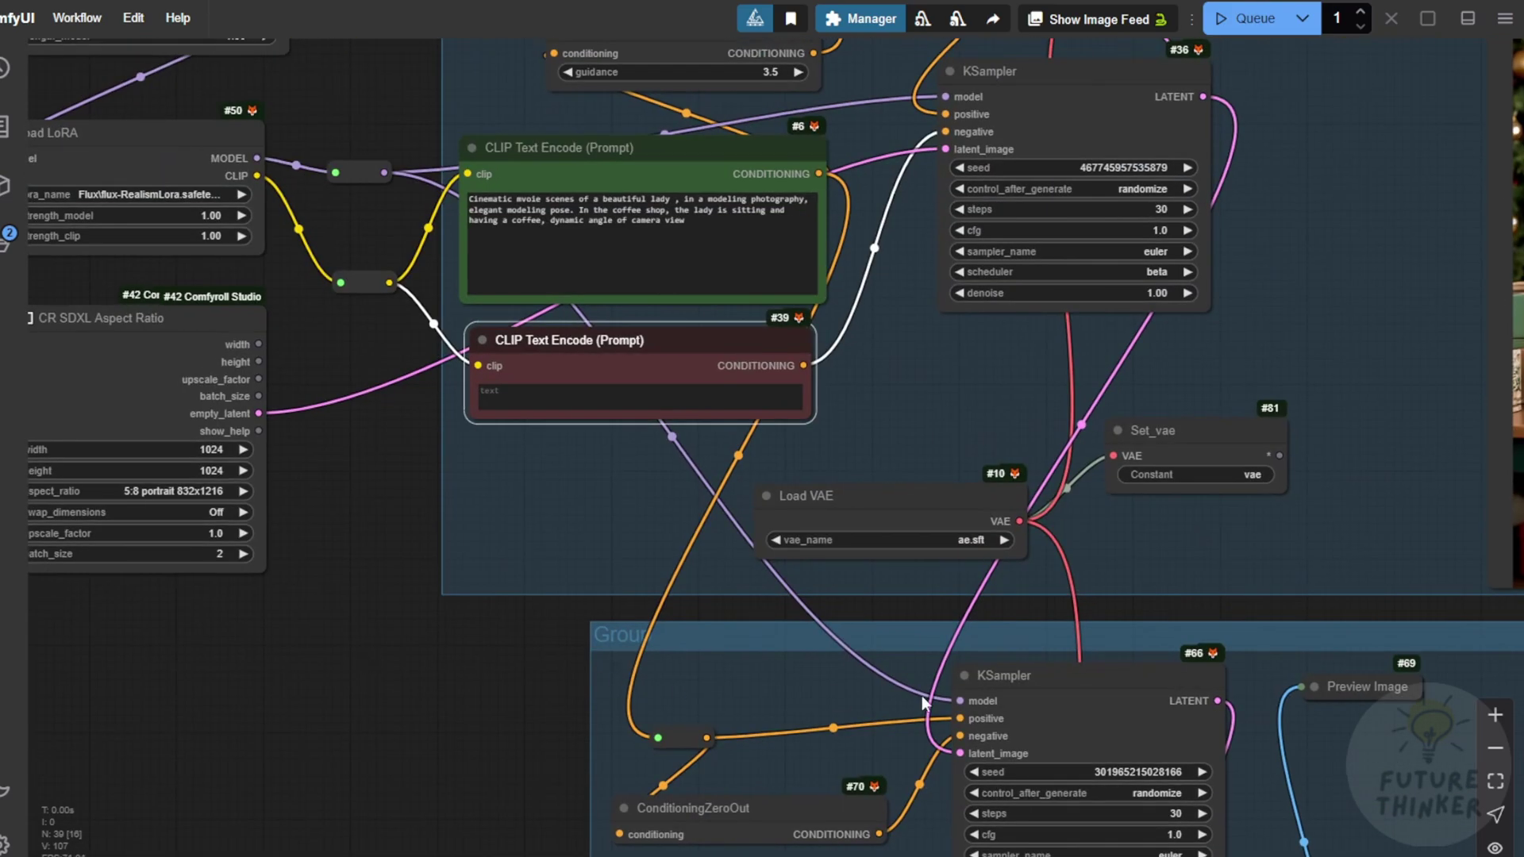
{"action": "left_click", "coordinate": [1032, 678]}
{"action": "left_click_drag", "start_coordinate": [1077, 675], "coordinate": [1045, 548]}
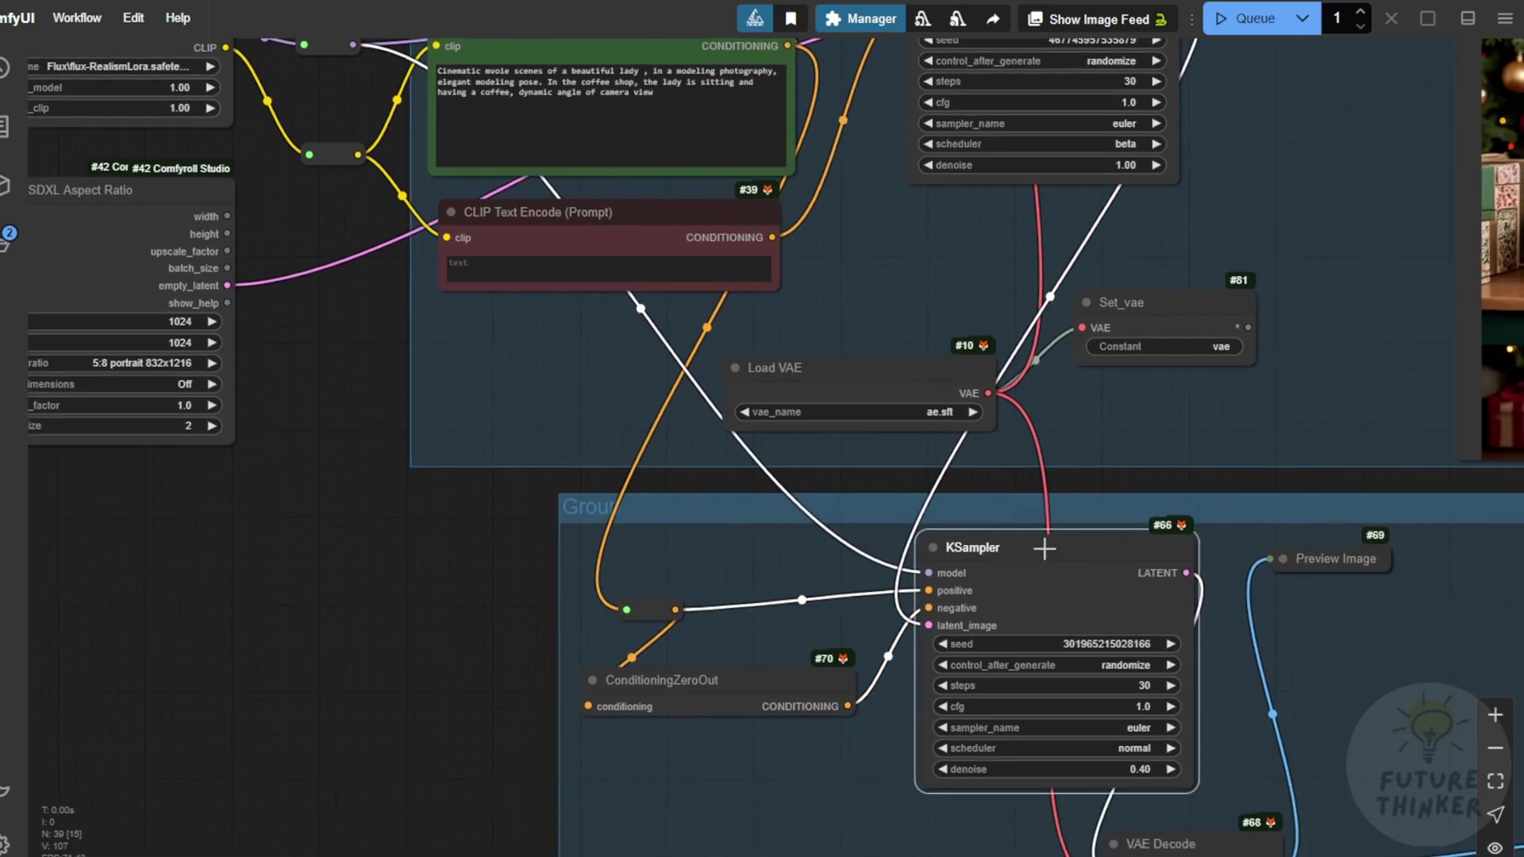
{"action": "scroll", "coordinate": [1045, 548], "scroll_direction": "up", "scroll_amount": 3}
{"action": "scroll", "coordinate": [941, 579], "scroll_direction": "up", "scroll_amount": 3}
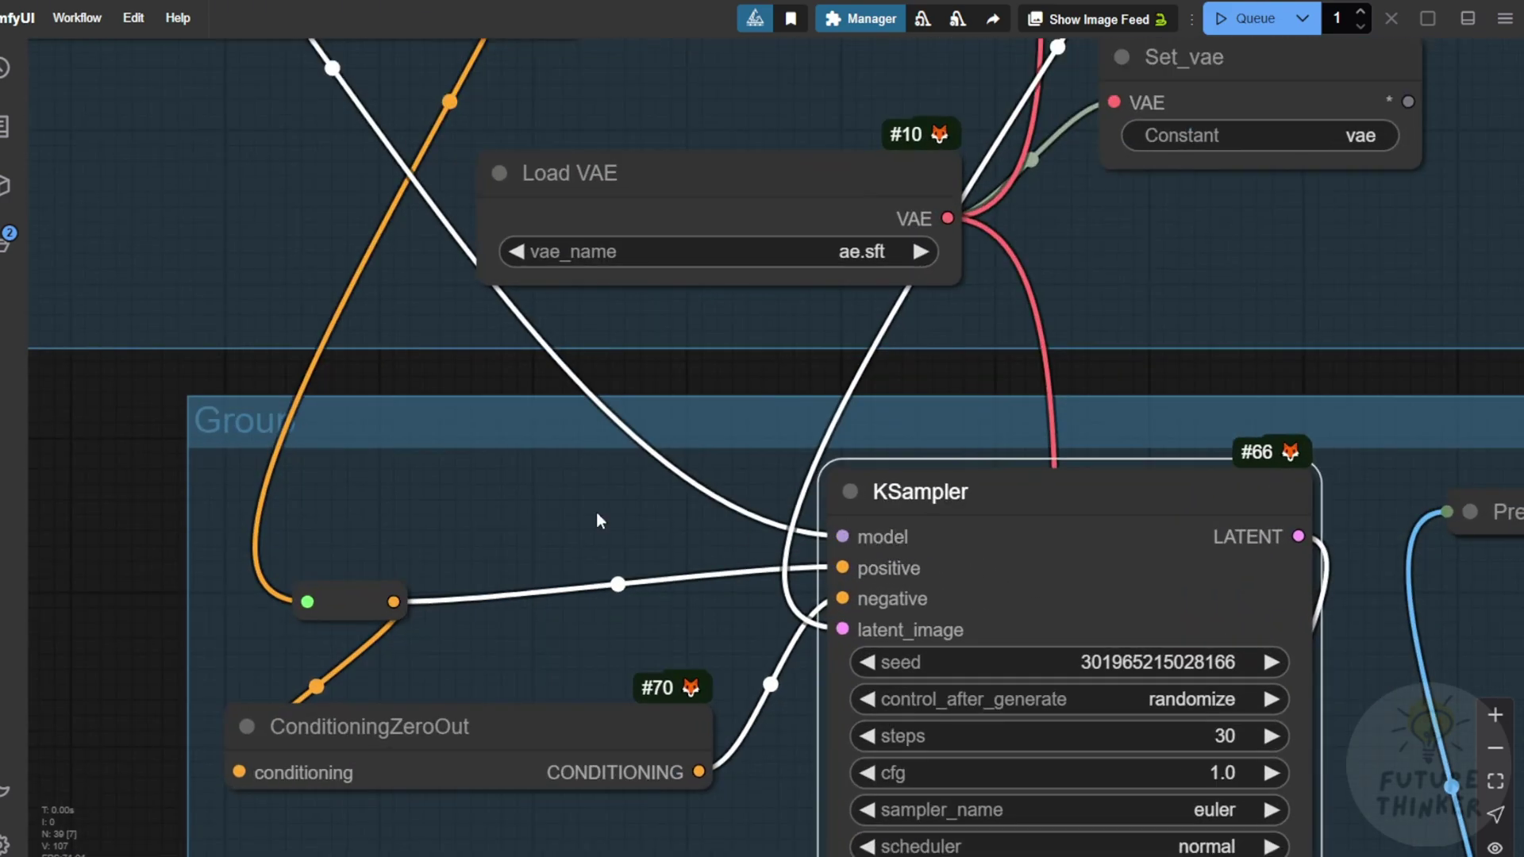
{"action": "scroll", "coordinate": [452, 508], "scroll_direction": "down", "scroll_amount": 5}
Review the first-pass KSampler, LoRA nodes, Redux nodes and reference images.
{"action": "left_click_drag", "start_coordinate": [631, 445], "coordinate": [735, 802]}
{"action": "scroll", "coordinate": [755, 234], "scroll_direction": "down", "scroll_amount": 1}
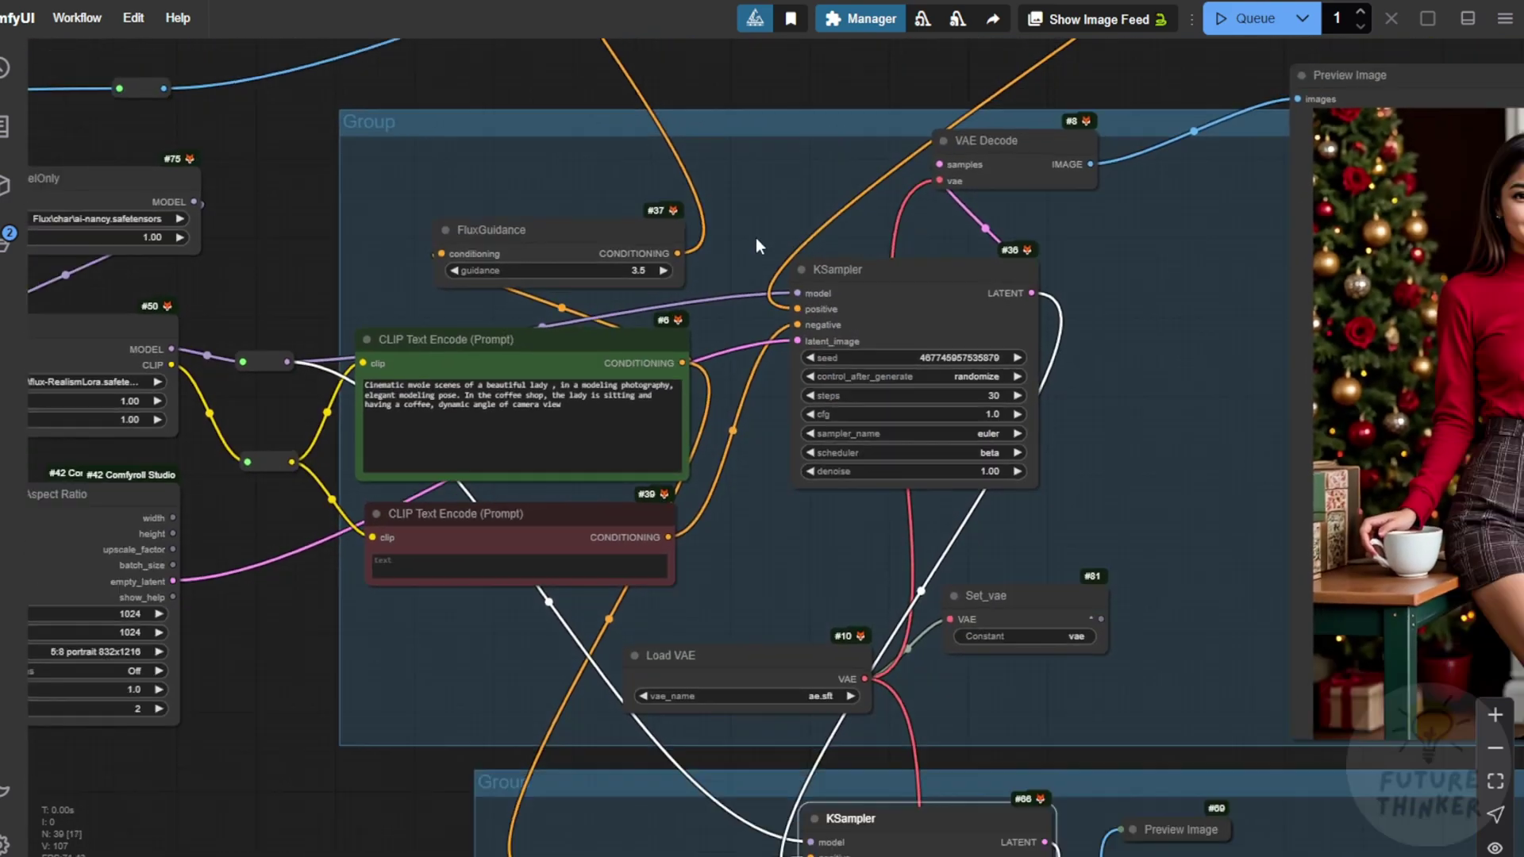
{"action": "scroll", "coordinate": [419, 278], "scroll_direction": "down", "scroll_amount": 2}
{"action": "left_click_drag", "start_coordinate": [387, 270], "coordinate": [431, 522]}
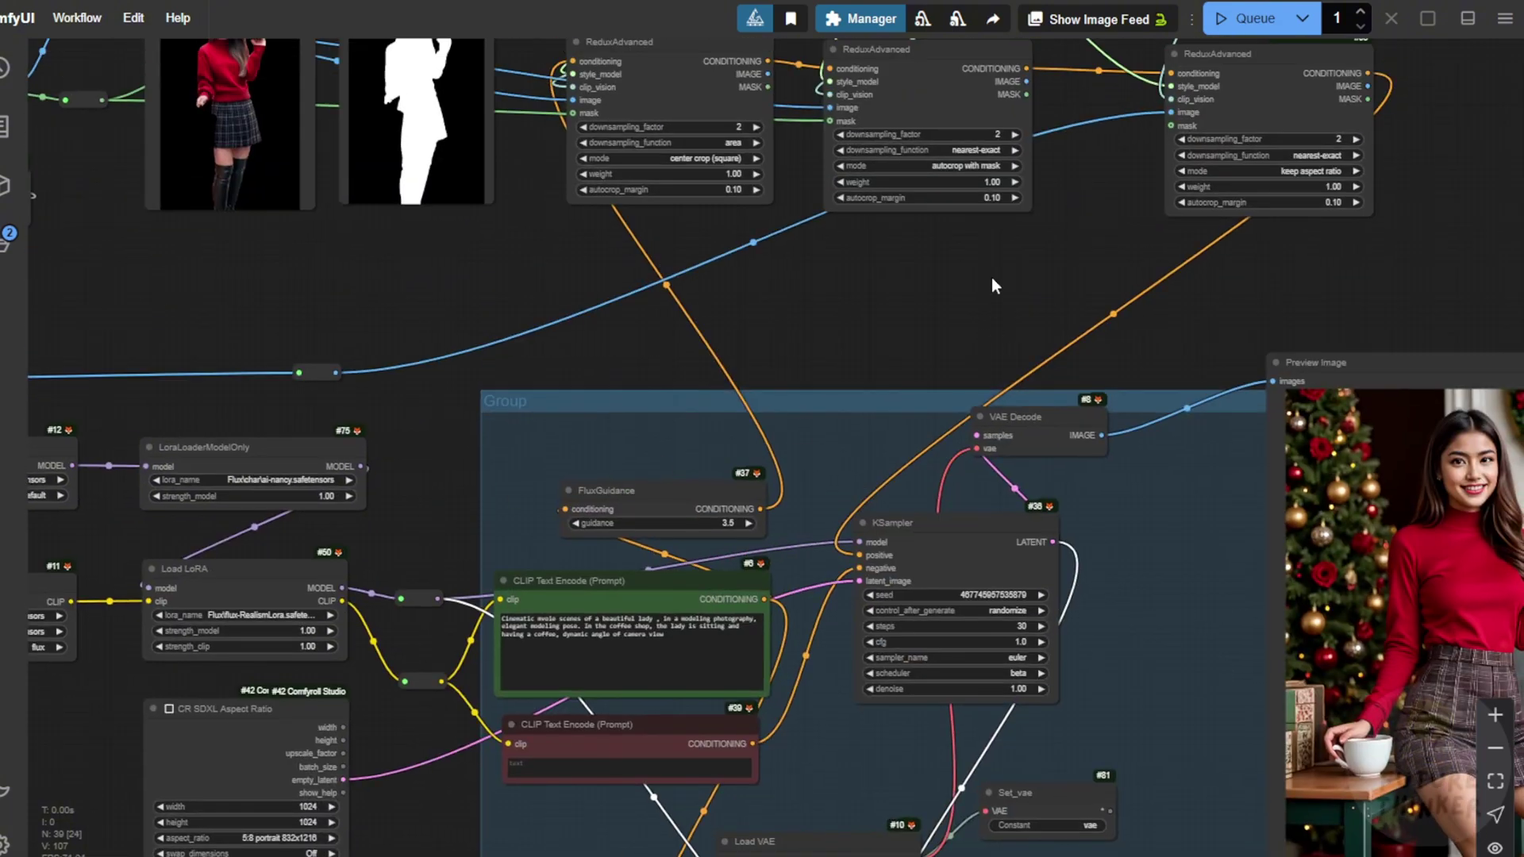
{"action": "left_click_drag", "start_coordinate": [789, 322], "coordinate": [857, 120]}
{"action": "scroll", "coordinate": [635, 455], "scroll_direction": "up", "scroll_amount": 6}
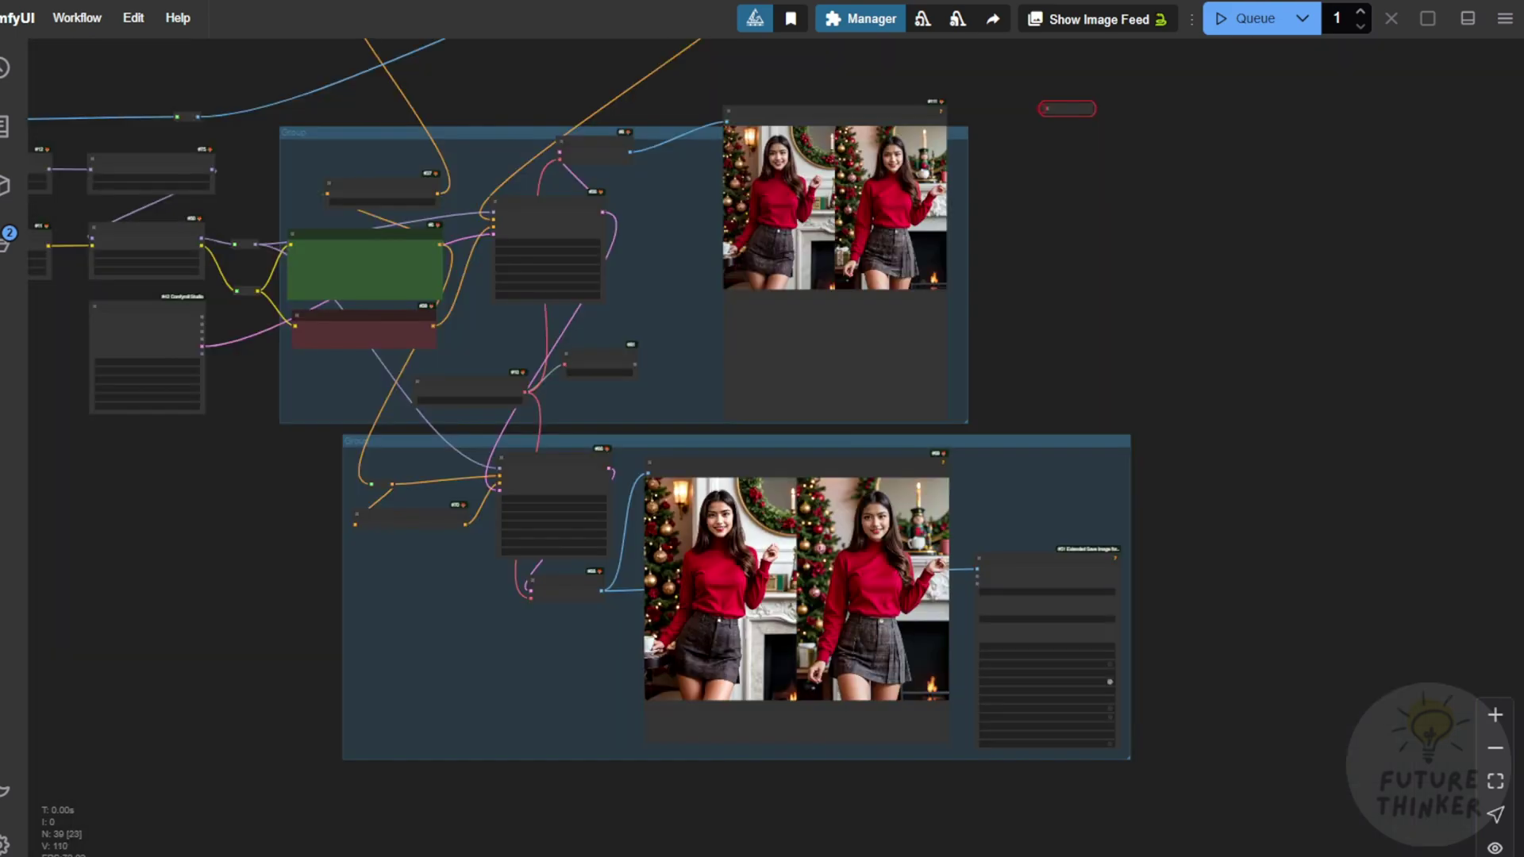
Look over the first-pass group and its preview image.
{"action": "scroll", "coordinate": [669, 508], "scroll_direction": "up", "scroll_amount": 6}
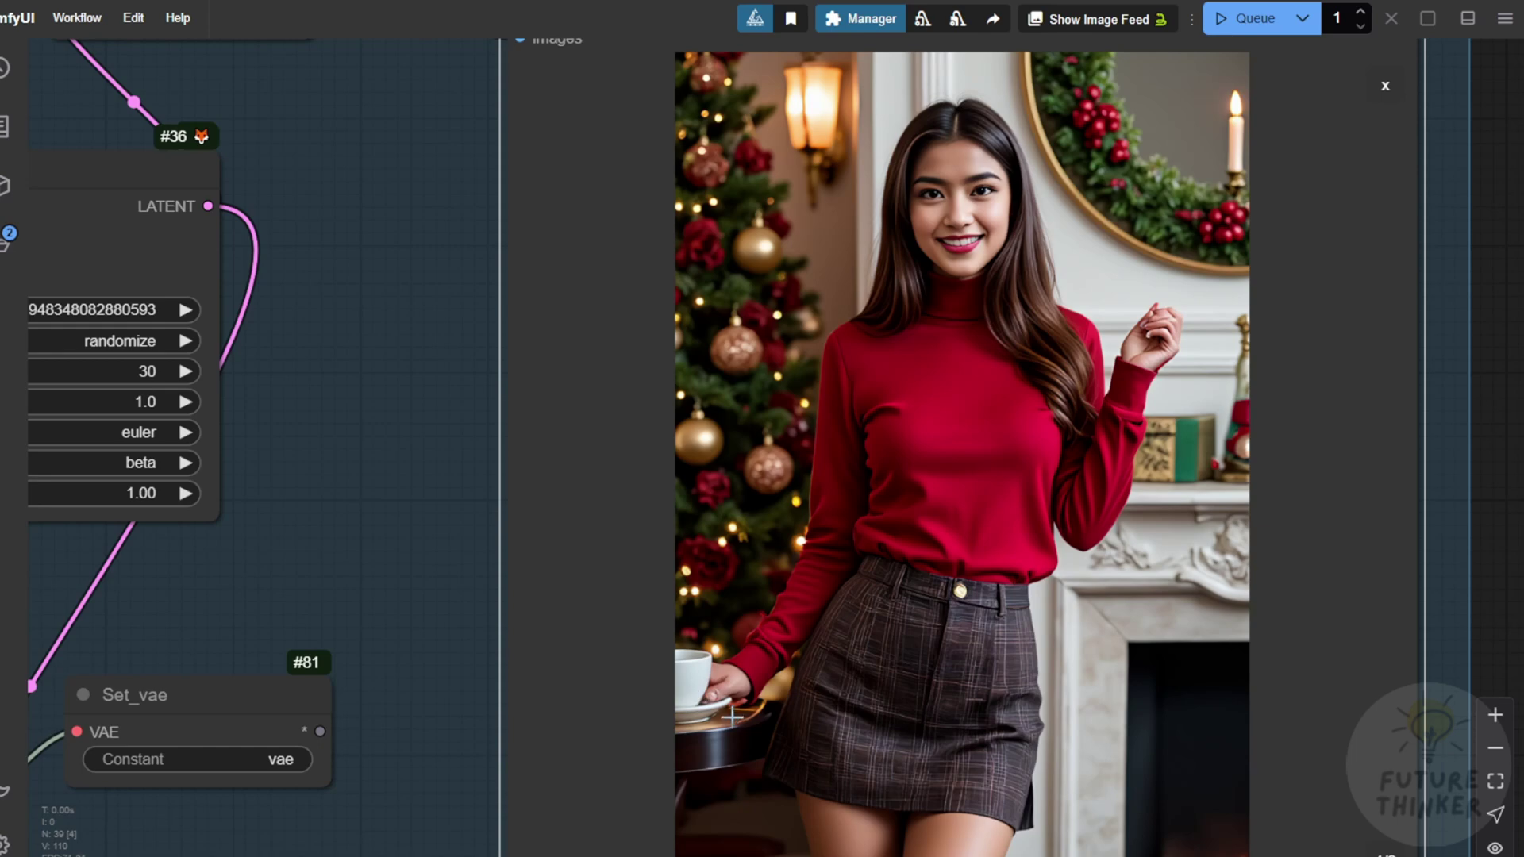
{"action": "scroll", "coordinate": [1290, 639], "scroll_direction": "down", "scroll_amount": 2}
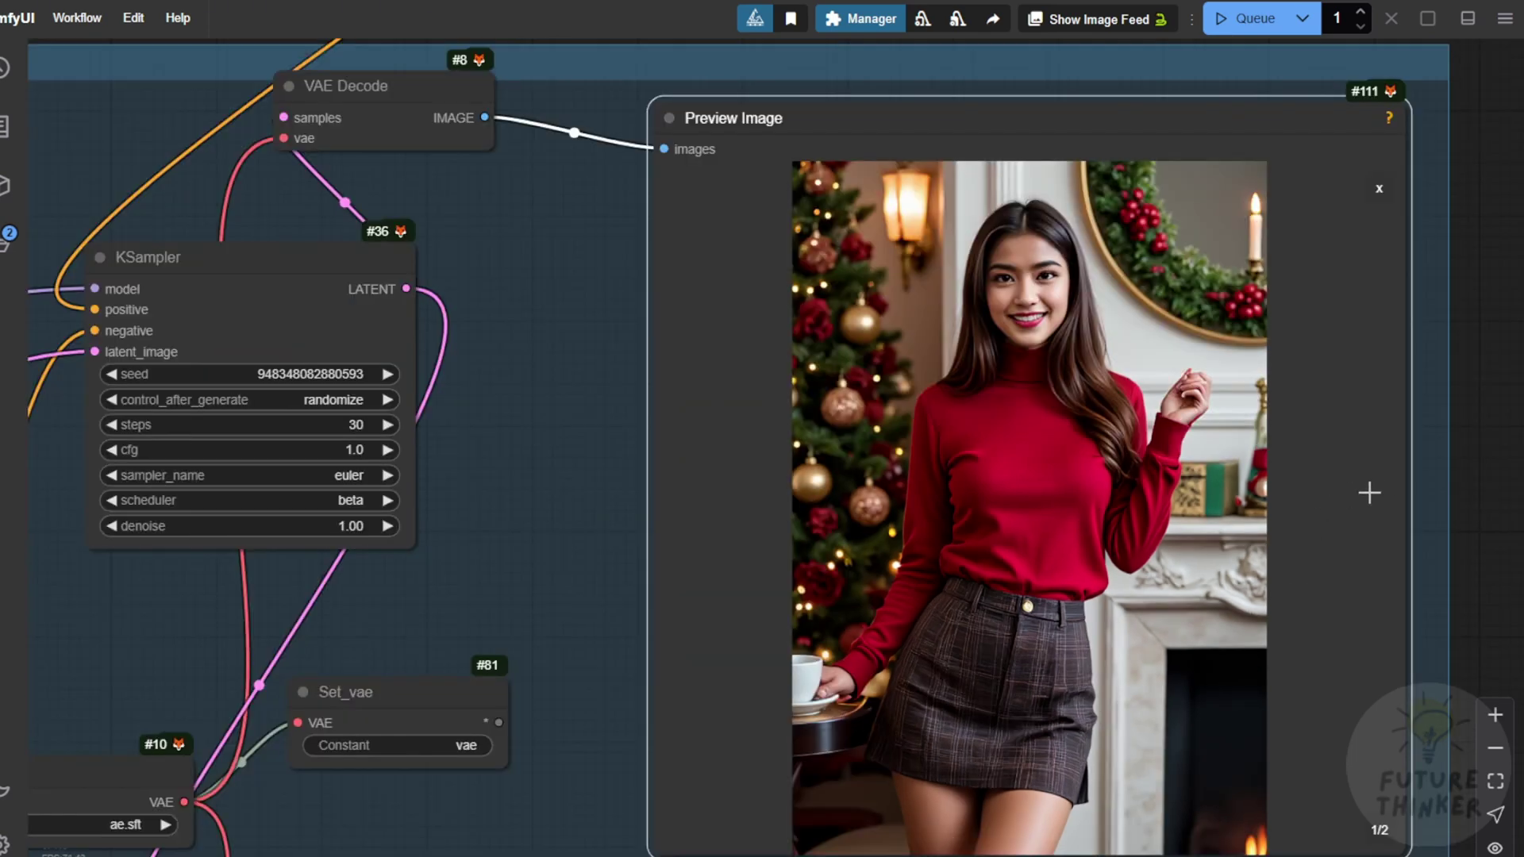
{"action": "left_click_drag", "start_coordinate": [1474, 530], "coordinate": [1438, 445]}
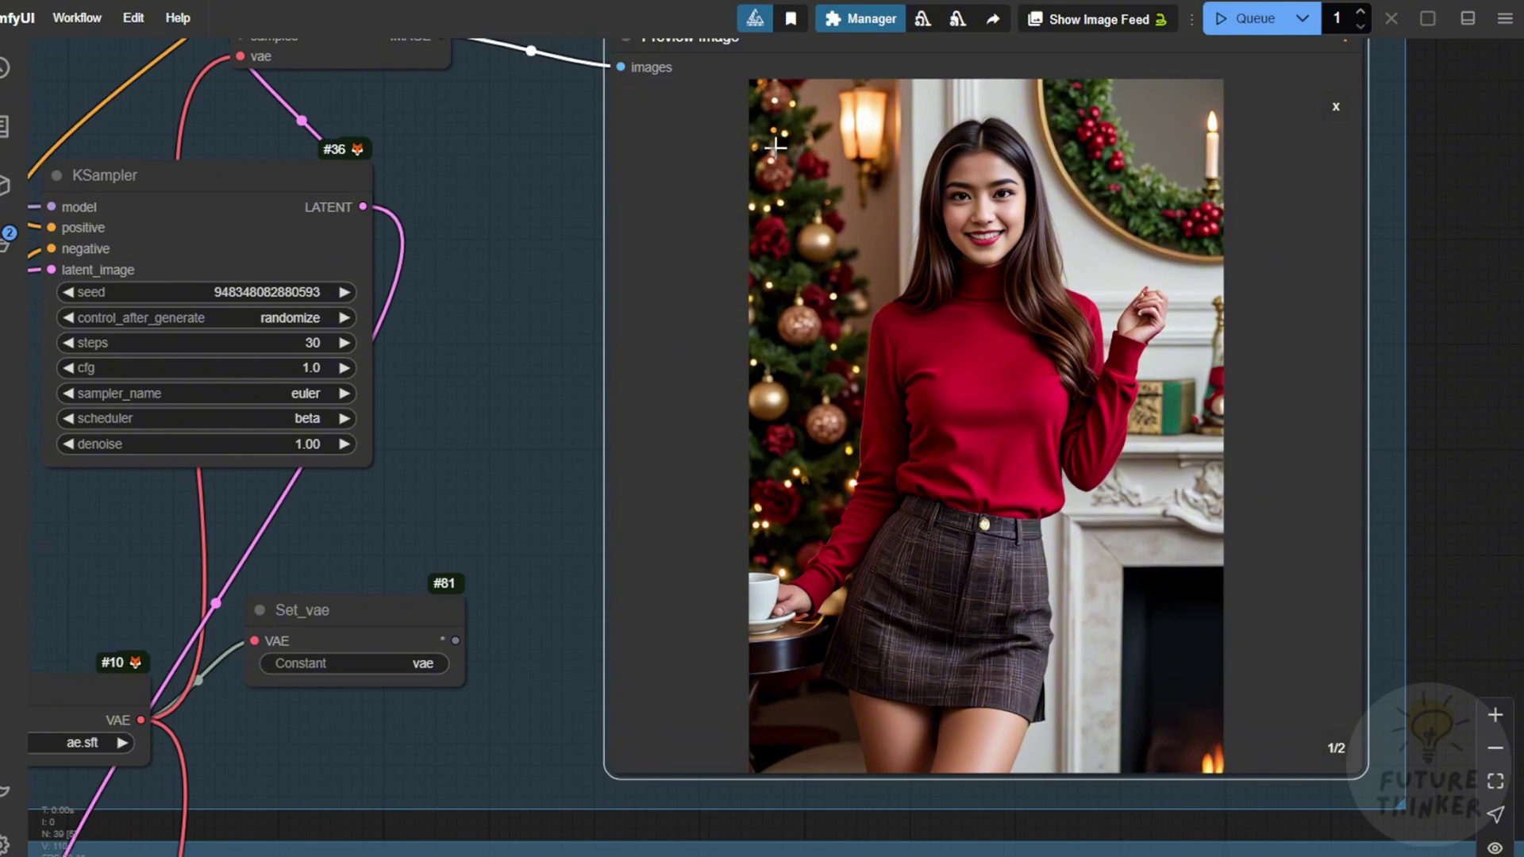
{"action": "scroll", "coordinate": [761, 429], "scroll_direction": "down", "scroll_amount": 3}
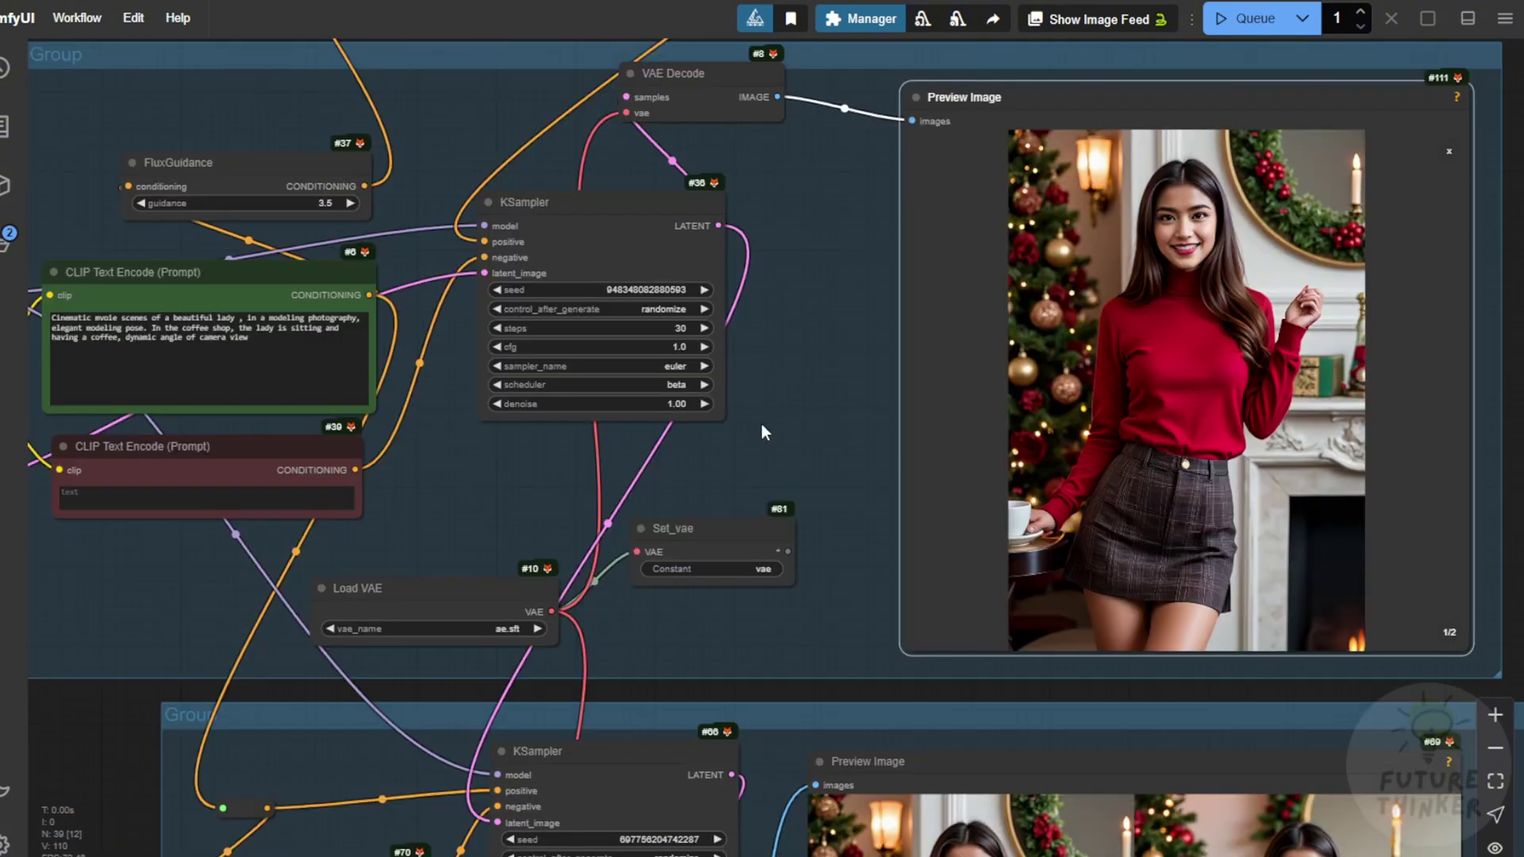
{"action": "scroll", "coordinate": [761, 424], "scroll_direction": "down", "scroll_amount": 2}
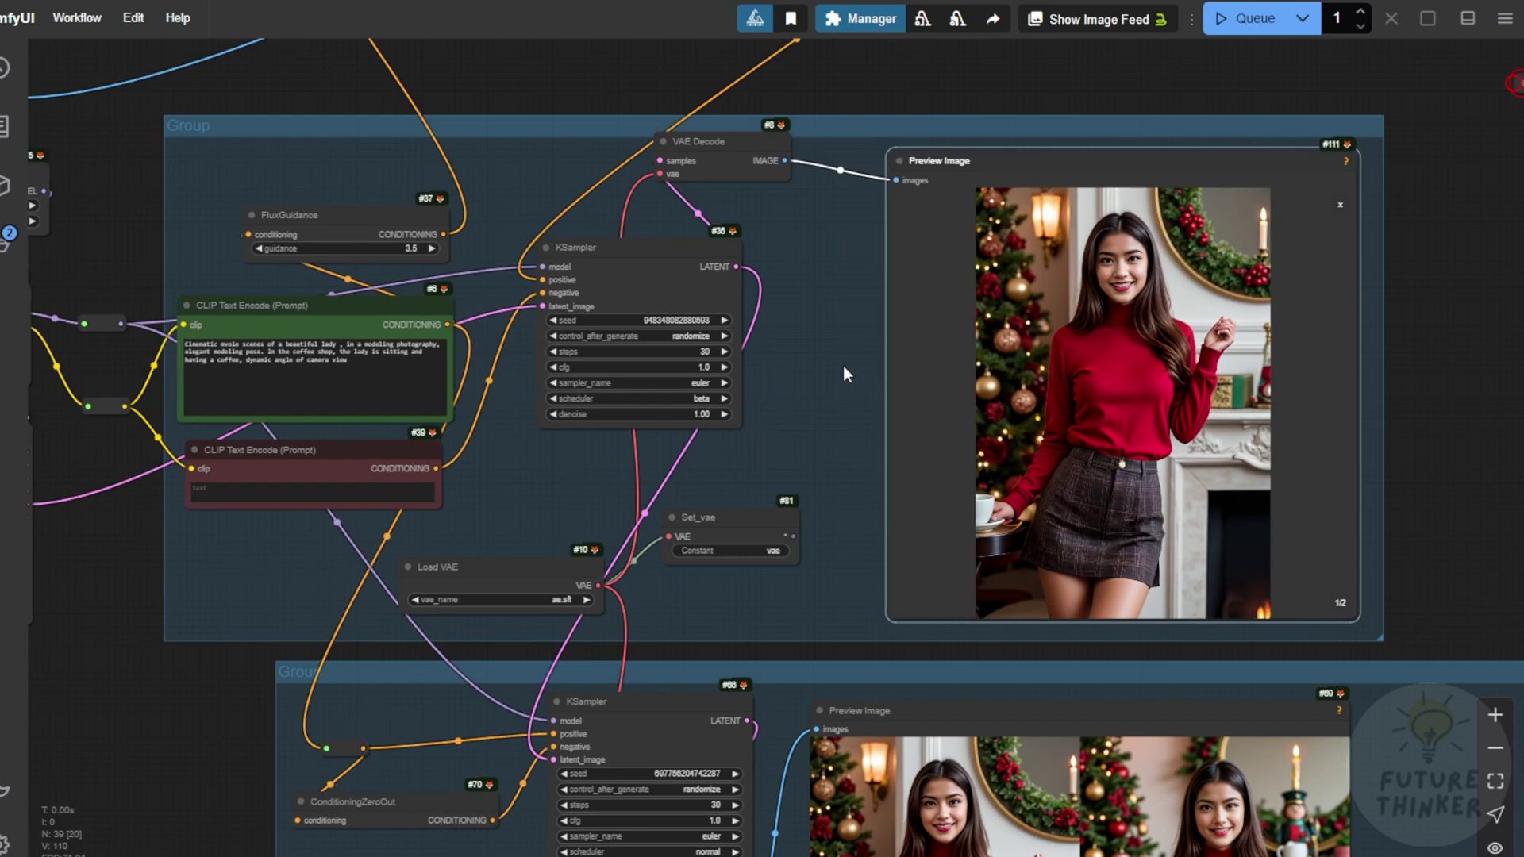
{"action": "left_click_drag", "start_coordinate": [850, 323], "coordinate": [802, 389]}
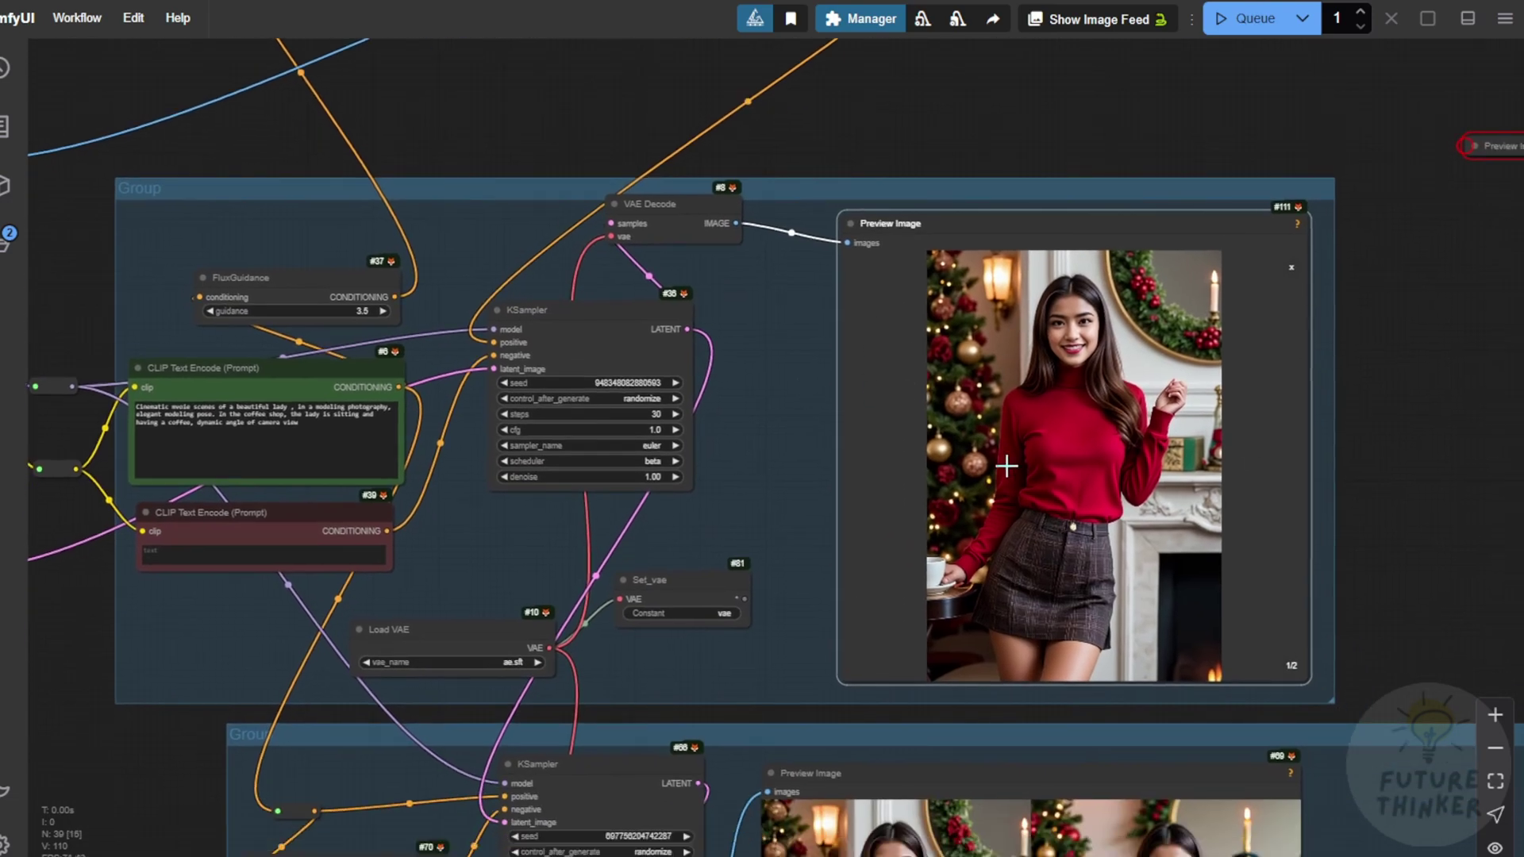
{"action": "scroll", "coordinate": [1007, 466], "scroll_direction": "up", "scroll_amount": 3}
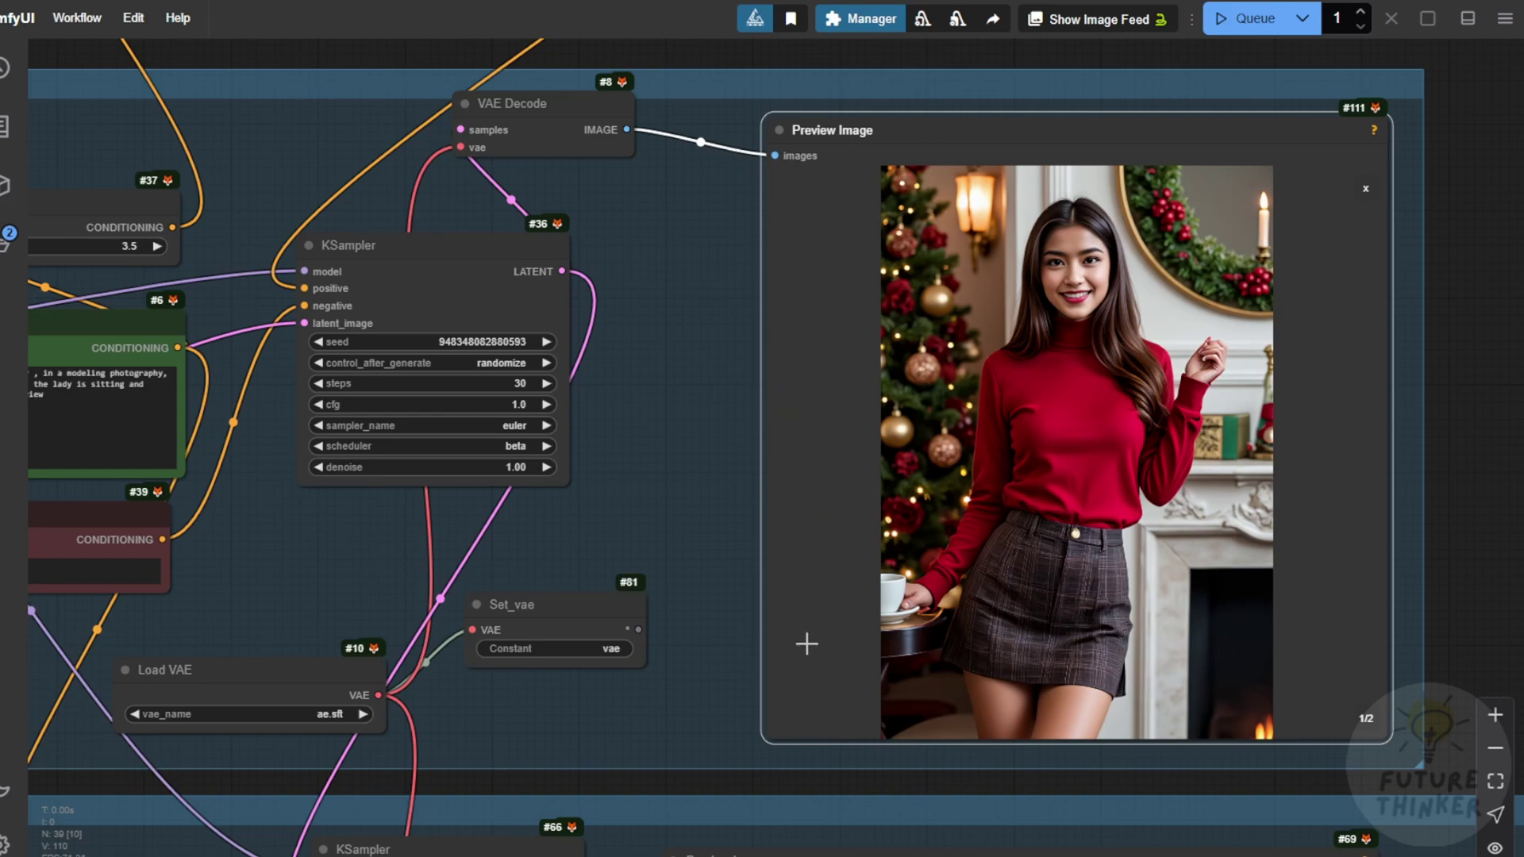
Bring the refining group into view and select its KSampler (30 steps, denoise 0.40).
{"action": "left_click_drag", "start_coordinate": [659, 693], "coordinate": [631, 440]}
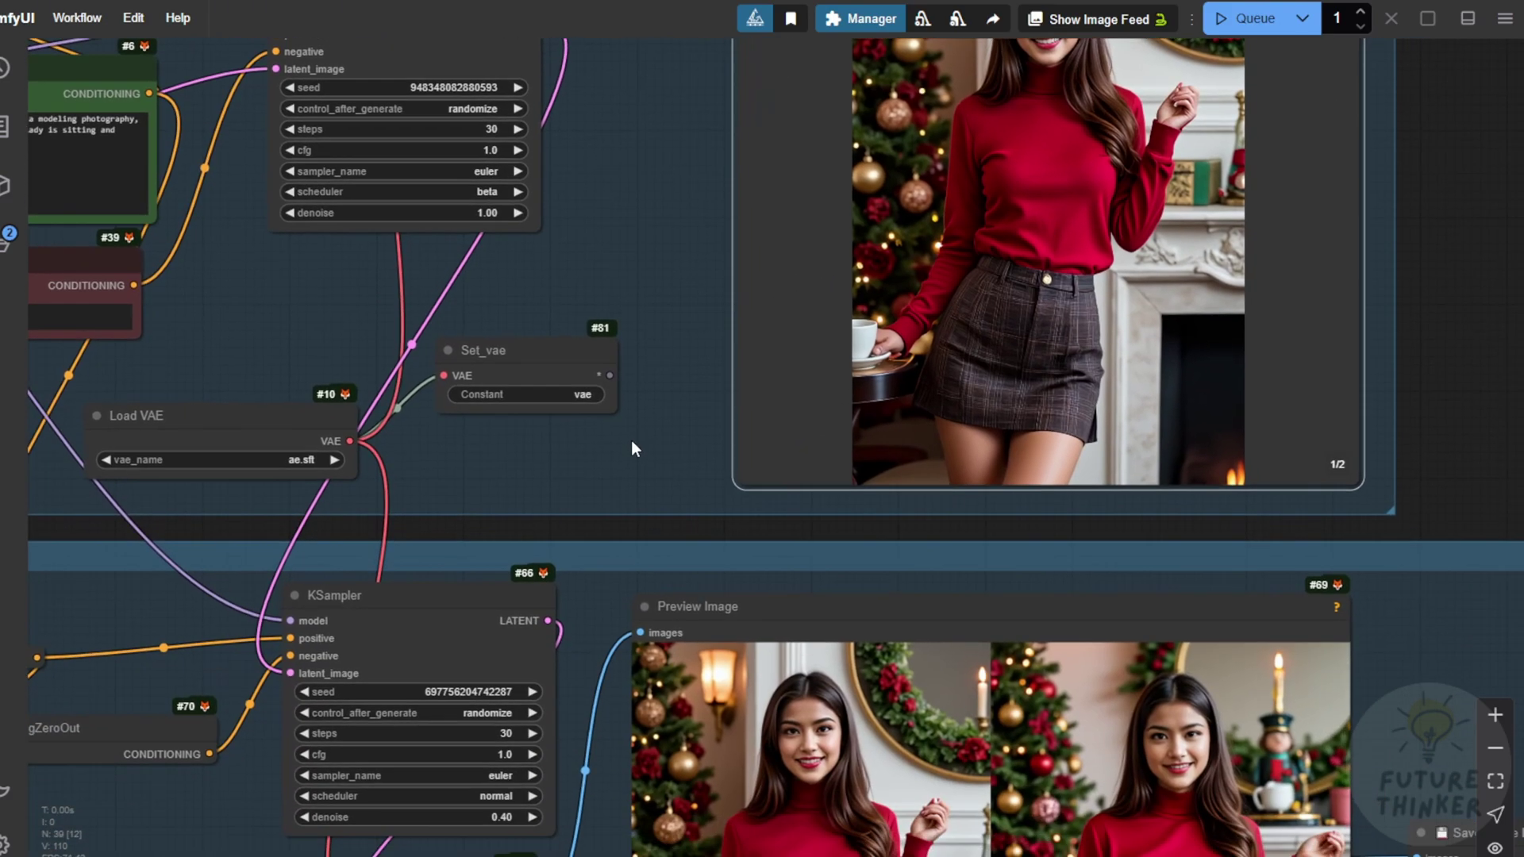
{"action": "scroll", "coordinate": [631, 440], "scroll_direction": "down", "scroll_amount": 2}
{"action": "left_click_drag", "start_coordinate": [1239, 447], "coordinate": [1319, 93]}
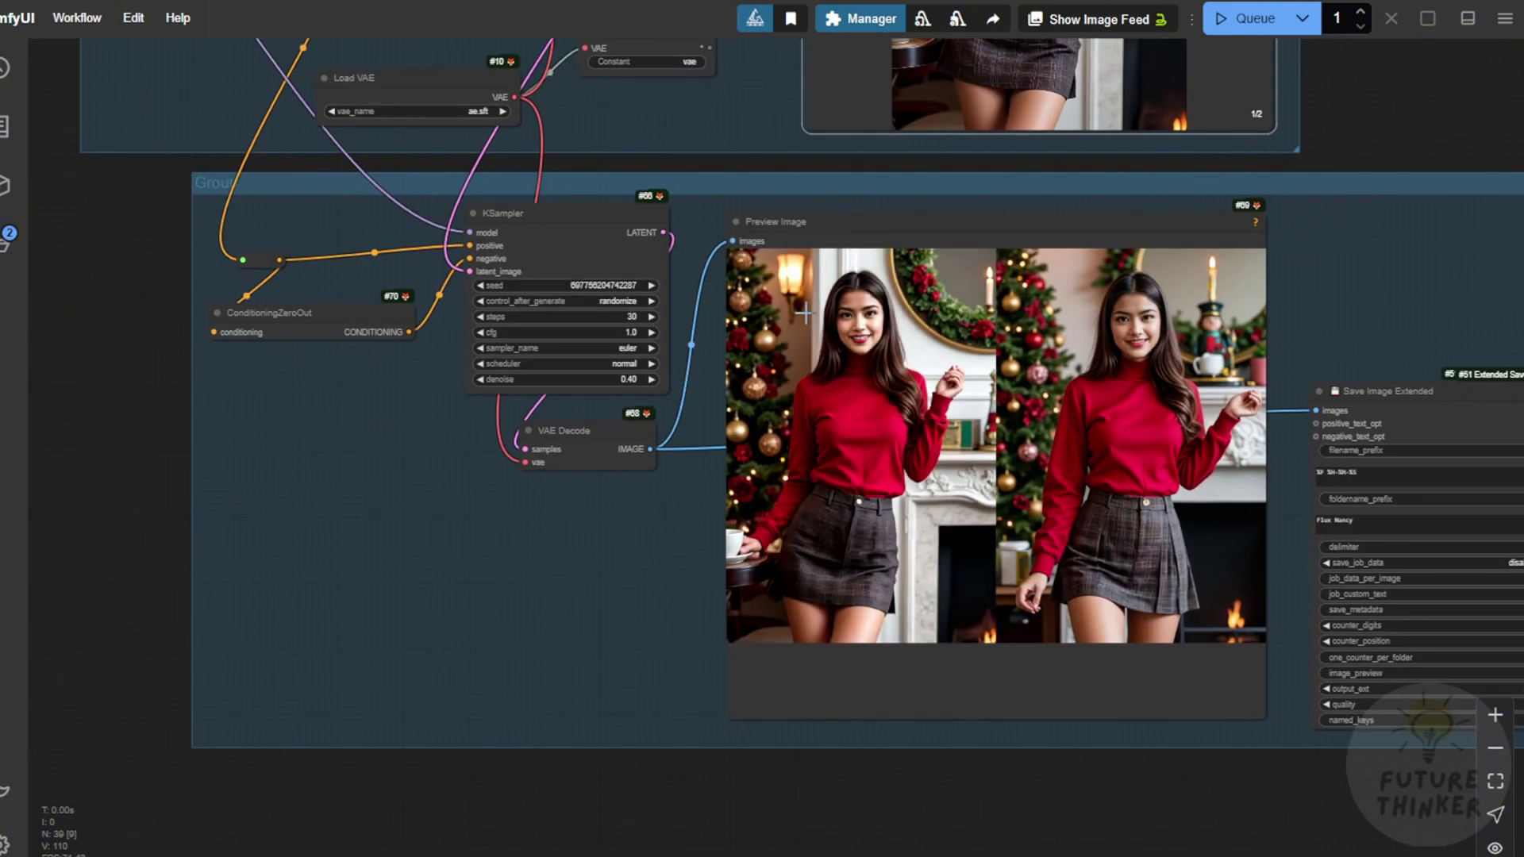
{"action": "left_click", "coordinate": [584, 429]}
{"action": "left_click", "coordinate": [585, 262]}
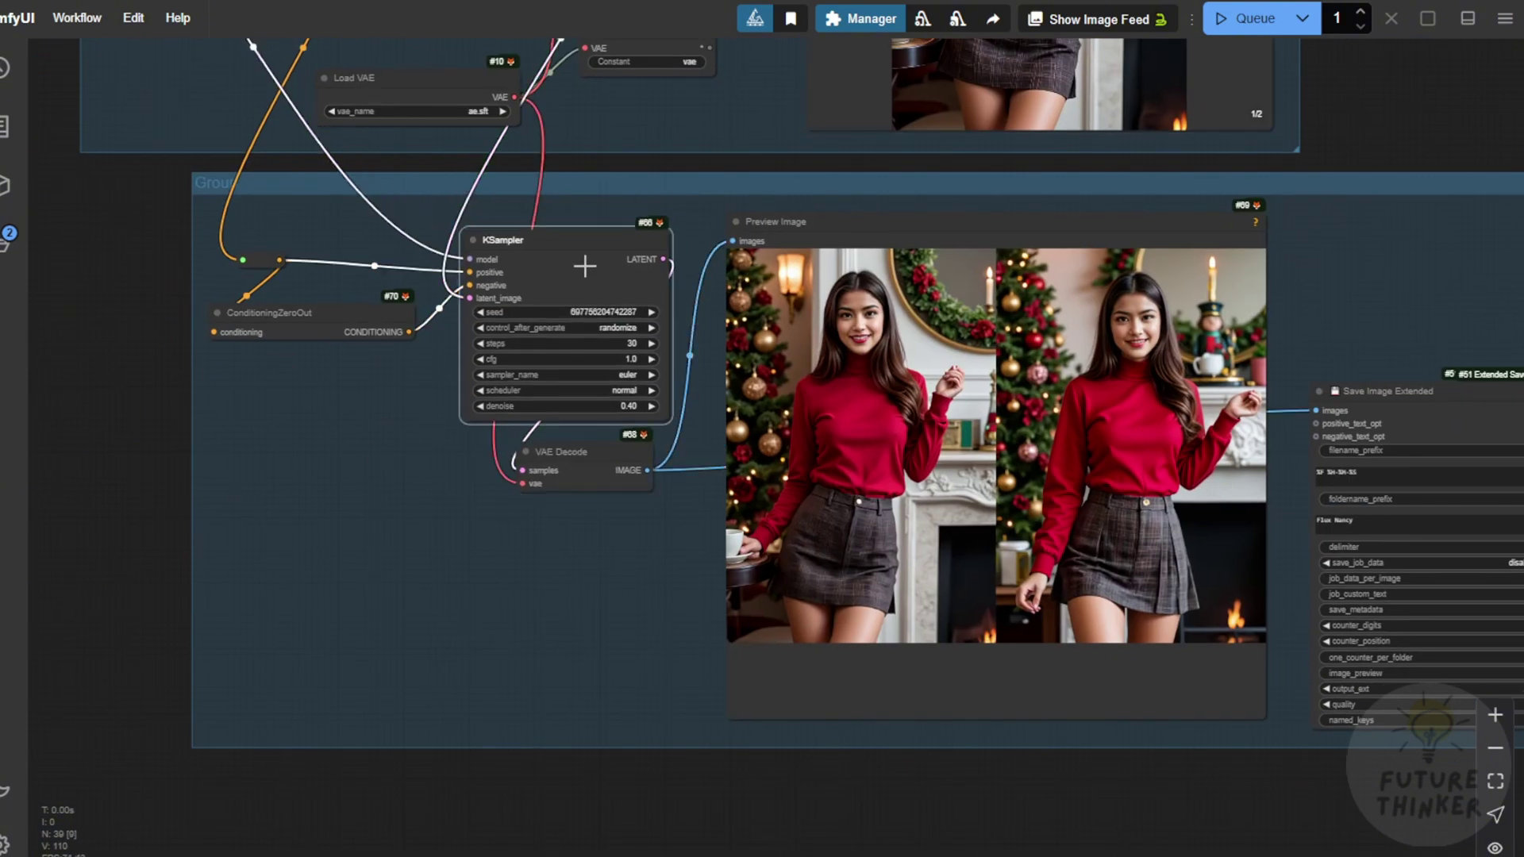
{"action": "scroll", "coordinate": [829, 444], "scroll_direction": "up", "scroll_amount": 3}
Enlarge the first Christmas portrait in the preview and centre it on screen.
{"action": "scroll", "coordinate": [825, 502], "scroll_direction": "up", "scroll_amount": 2}
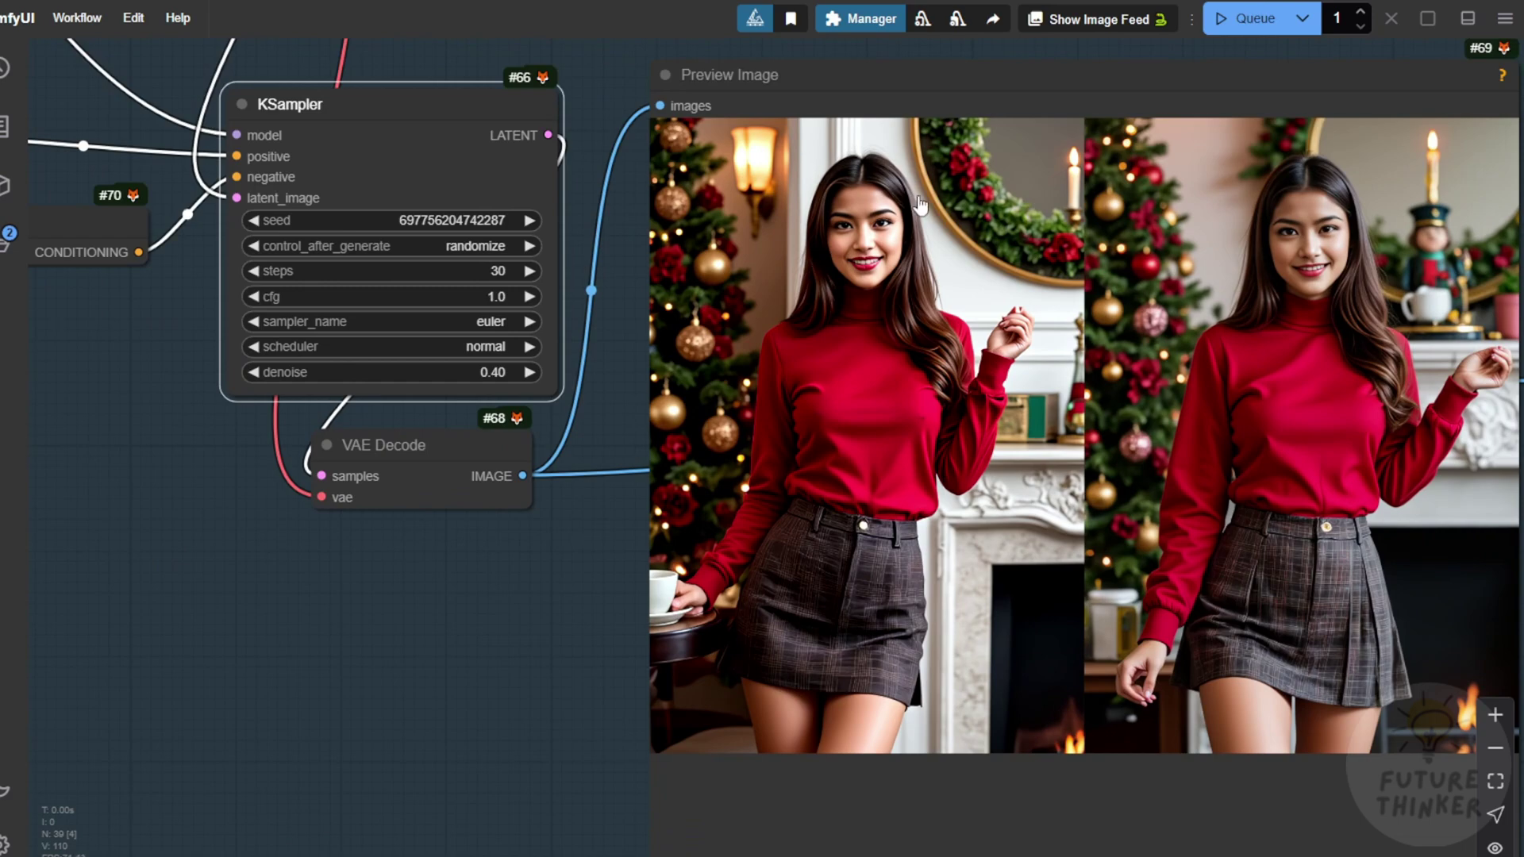
{"action": "left_click", "coordinate": [910, 314]}
{"action": "scroll", "coordinate": [674, 550], "scroll_direction": "down", "scroll_amount": 1}
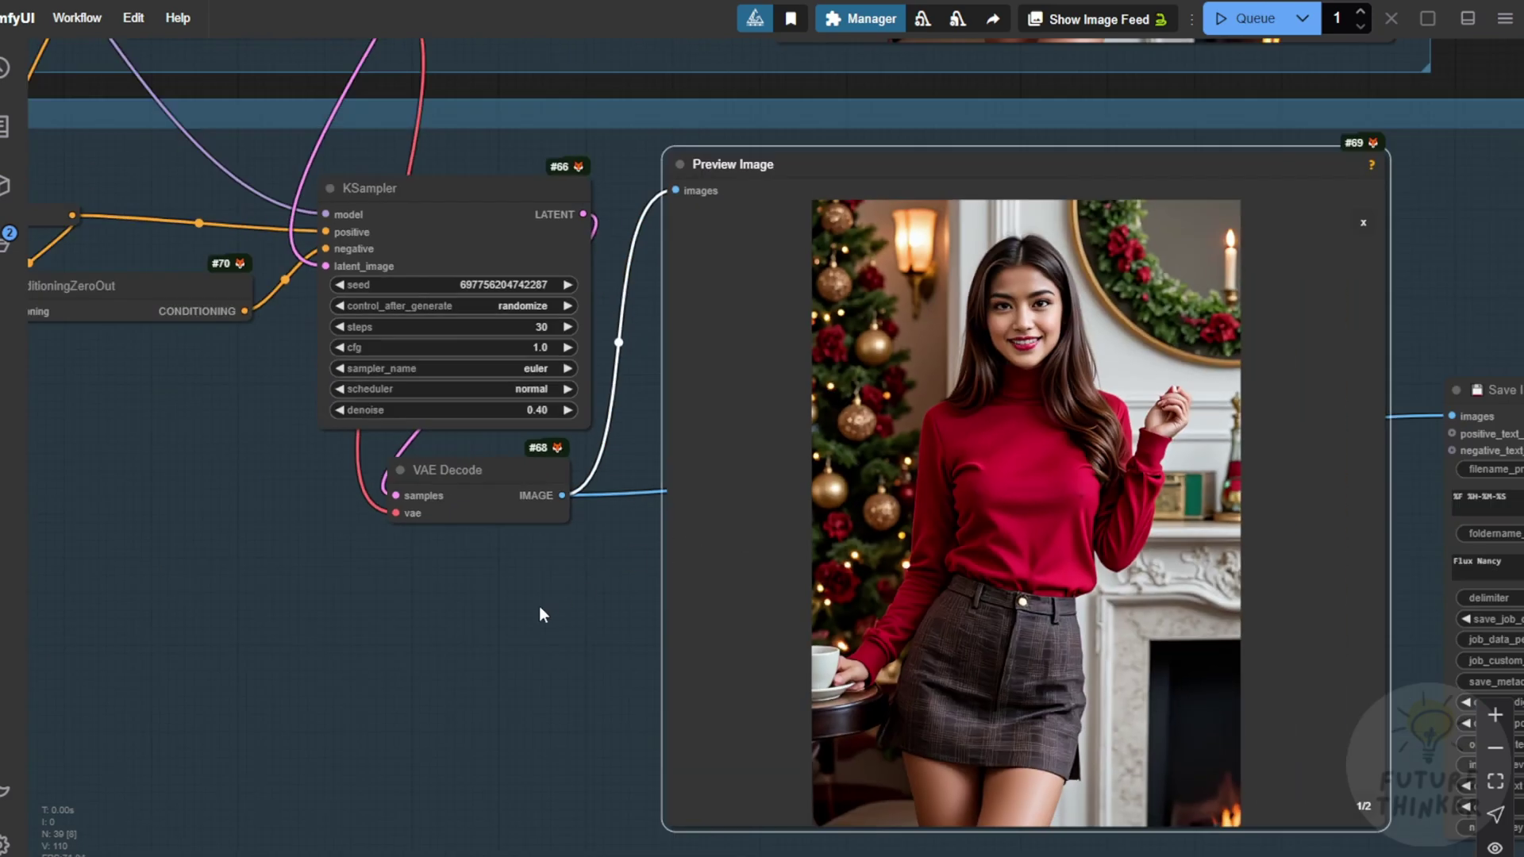
{"action": "left_click_drag", "start_coordinate": [540, 615], "coordinate": [334, 579]}
{"action": "scroll", "coordinate": [888, 647], "scroll_direction": "up", "scroll_amount": 4}
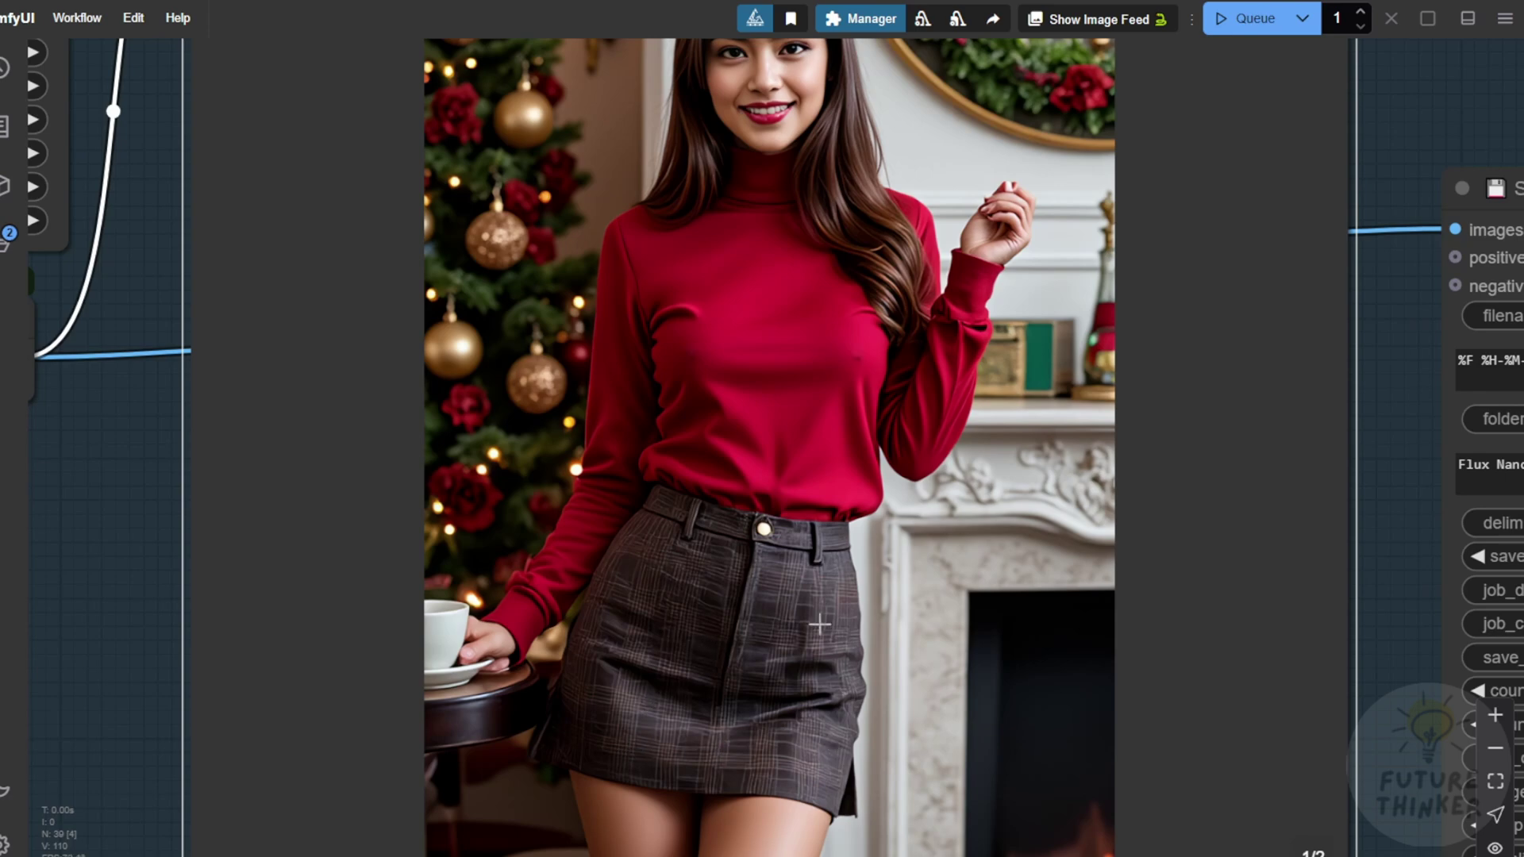
{"action": "scroll", "coordinate": [687, 632], "scroll_direction": "down", "scroll_amount": 3}
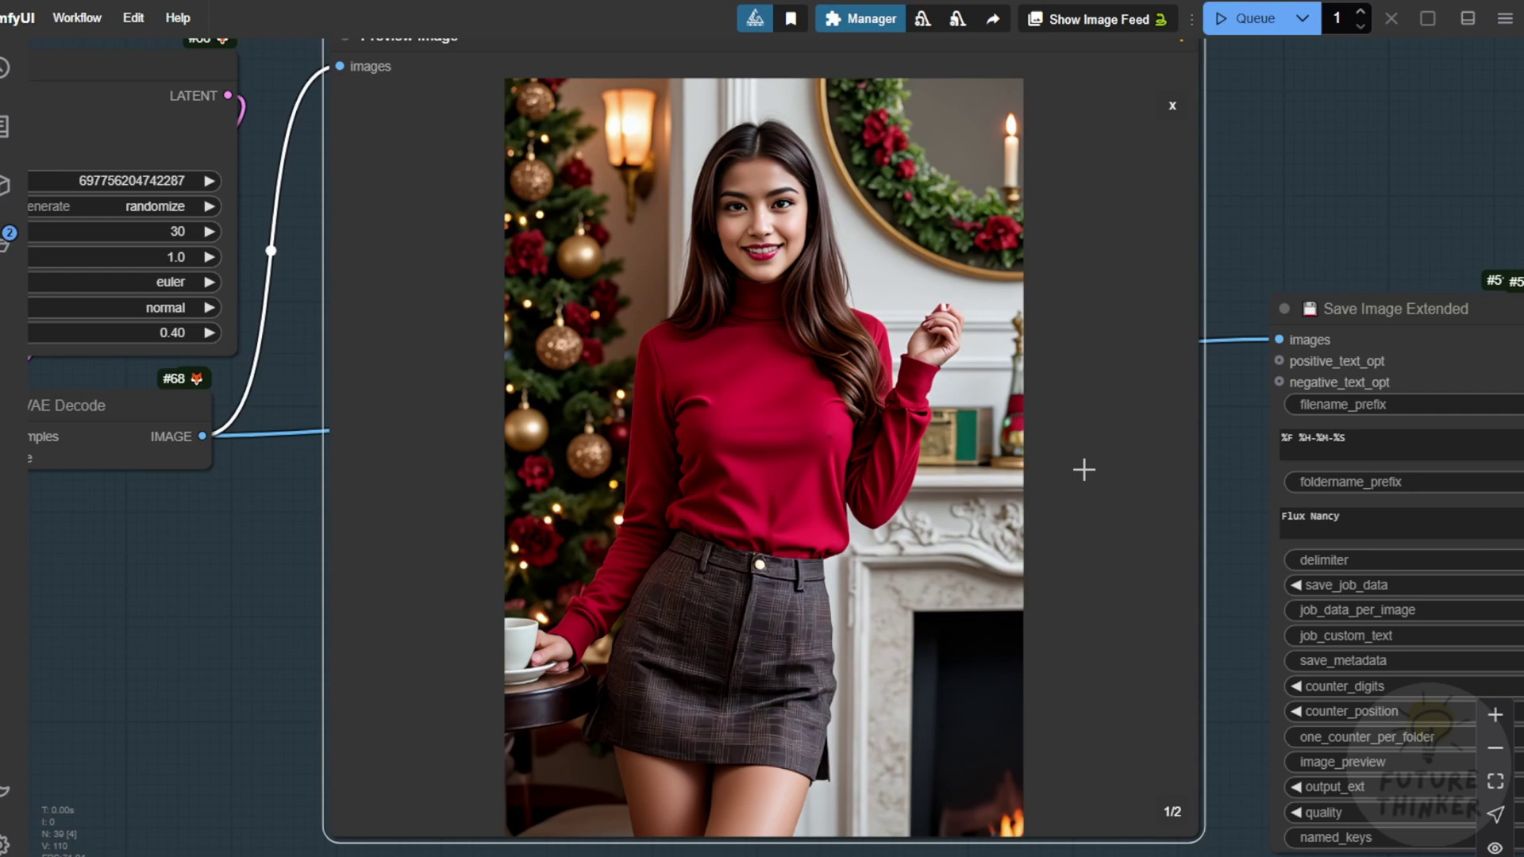
{"action": "scroll", "coordinate": [1084, 470], "scroll_direction": "down", "scroll_amount": 3}
Reframe both preview groups and nudge the Save Image Extended node up-left.
{"action": "left_click_drag", "start_coordinate": [1280, 254], "coordinate": [960, 687]}
{"action": "scroll", "coordinate": [960, 687], "scroll_direction": "down", "scroll_amount": 3}
{"action": "left_click_drag", "start_coordinate": [1331, 491], "coordinate": [1345, 351]}
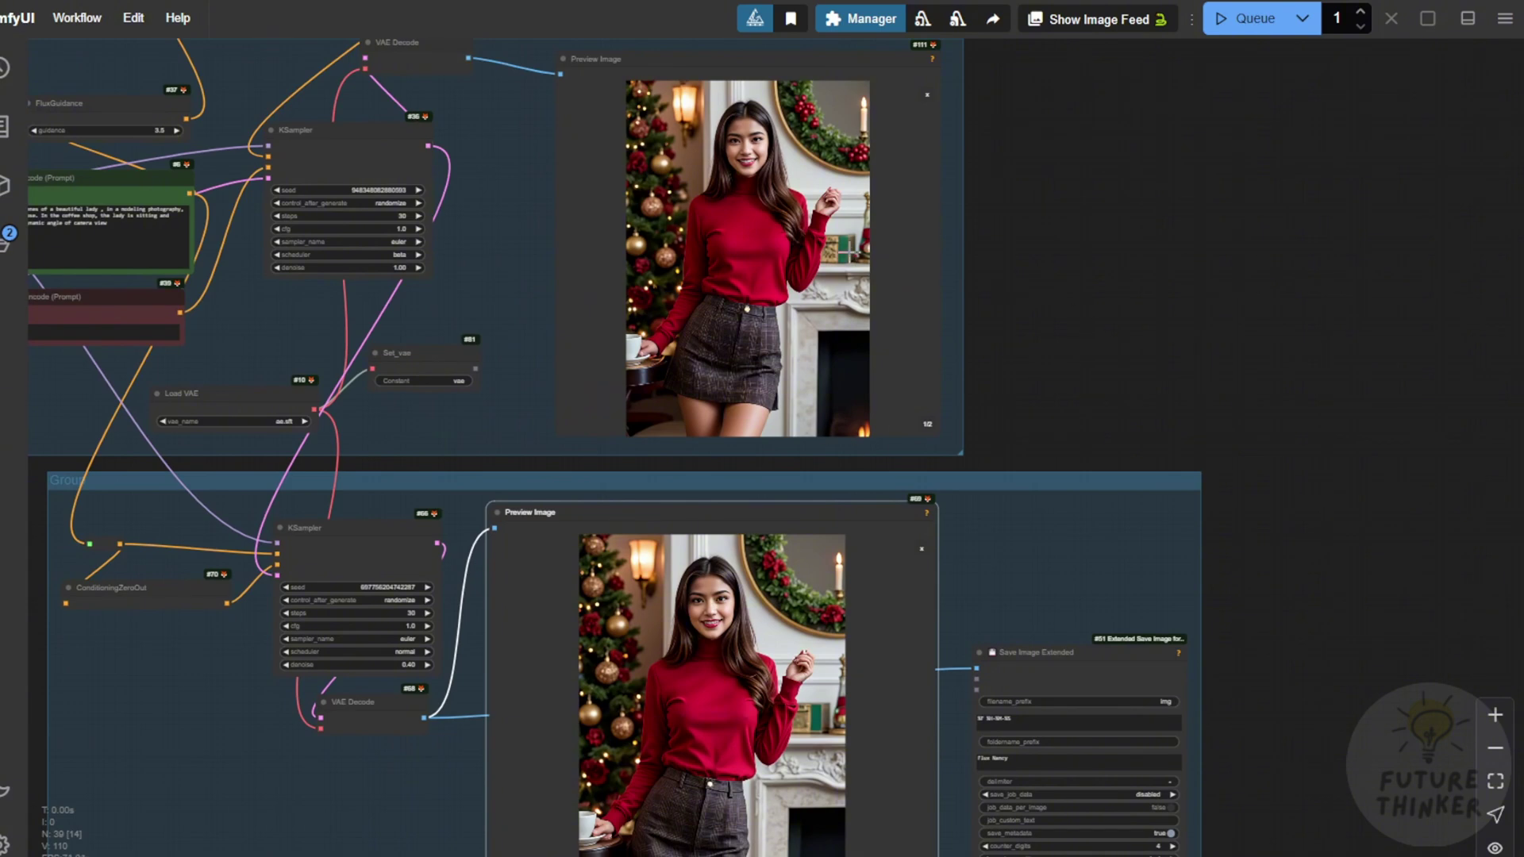
{"action": "scroll", "coordinate": [1270, 252], "scroll_direction": "down", "scroll_amount": 3}
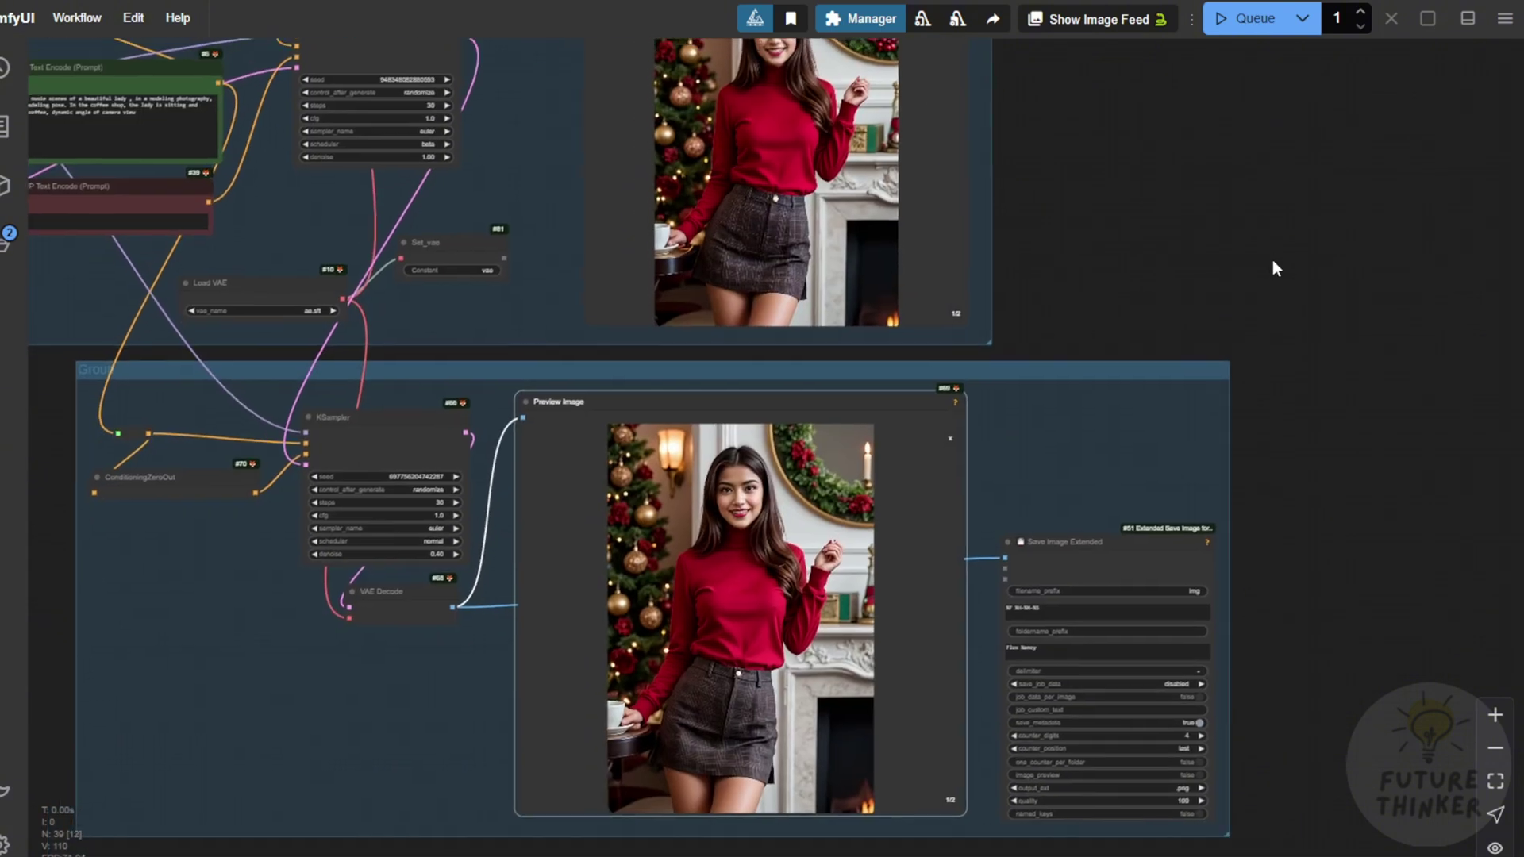
{"action": "left_click_drag", "start_coordinate": [1273, 261], "coordinate": [1282, 322]}
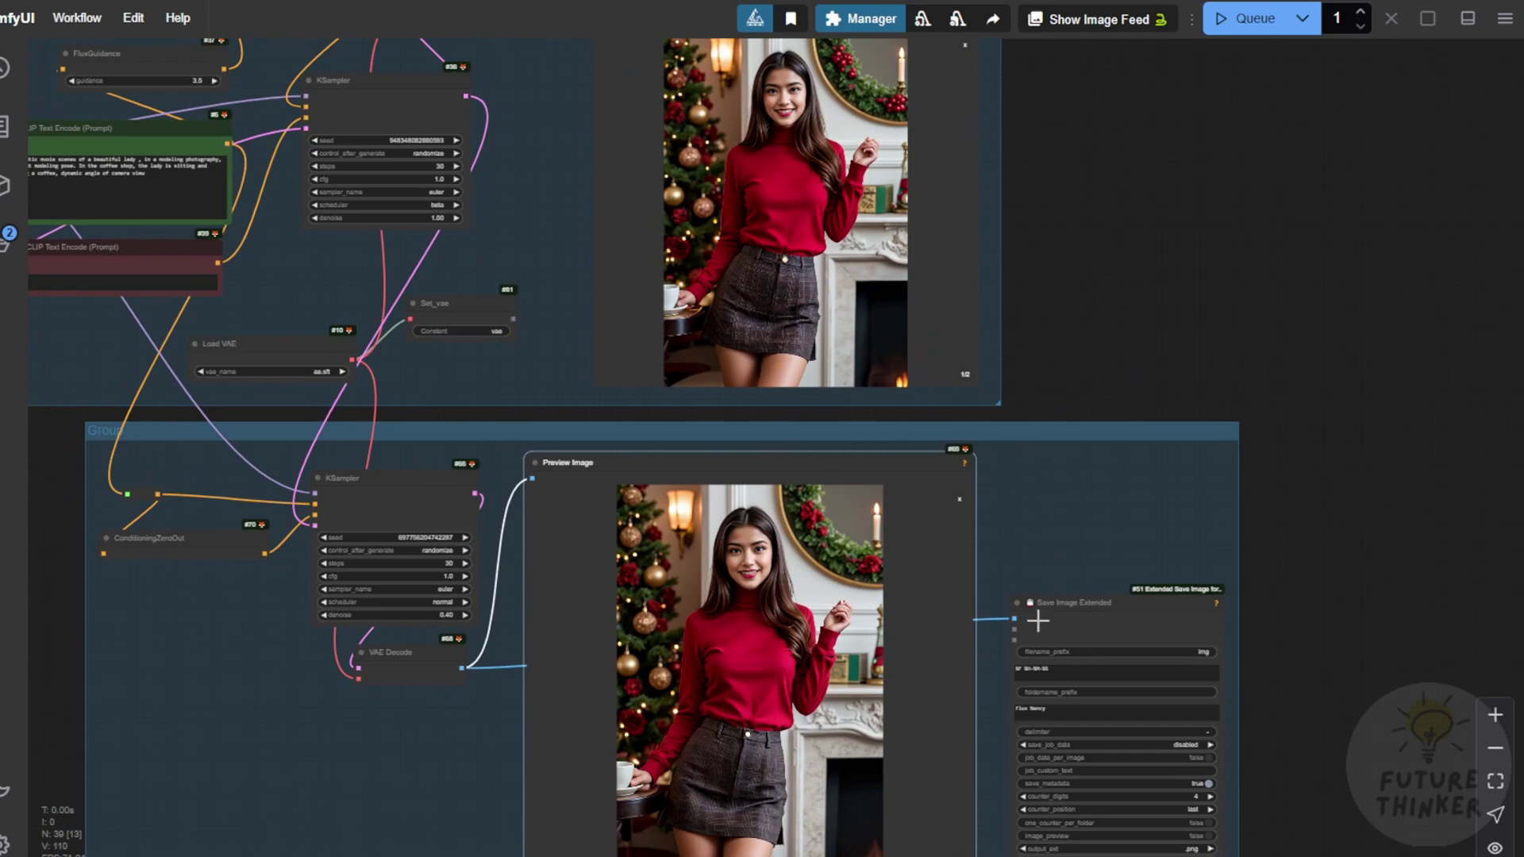
{"action": "left_click_drag", "start_coordinate": [1188, 671], "coordinate": [1088, 514]}
{"action": "scroll", "coordinate": [1041, 542], "scroll_direction": "up", "scroll_amount": 2}
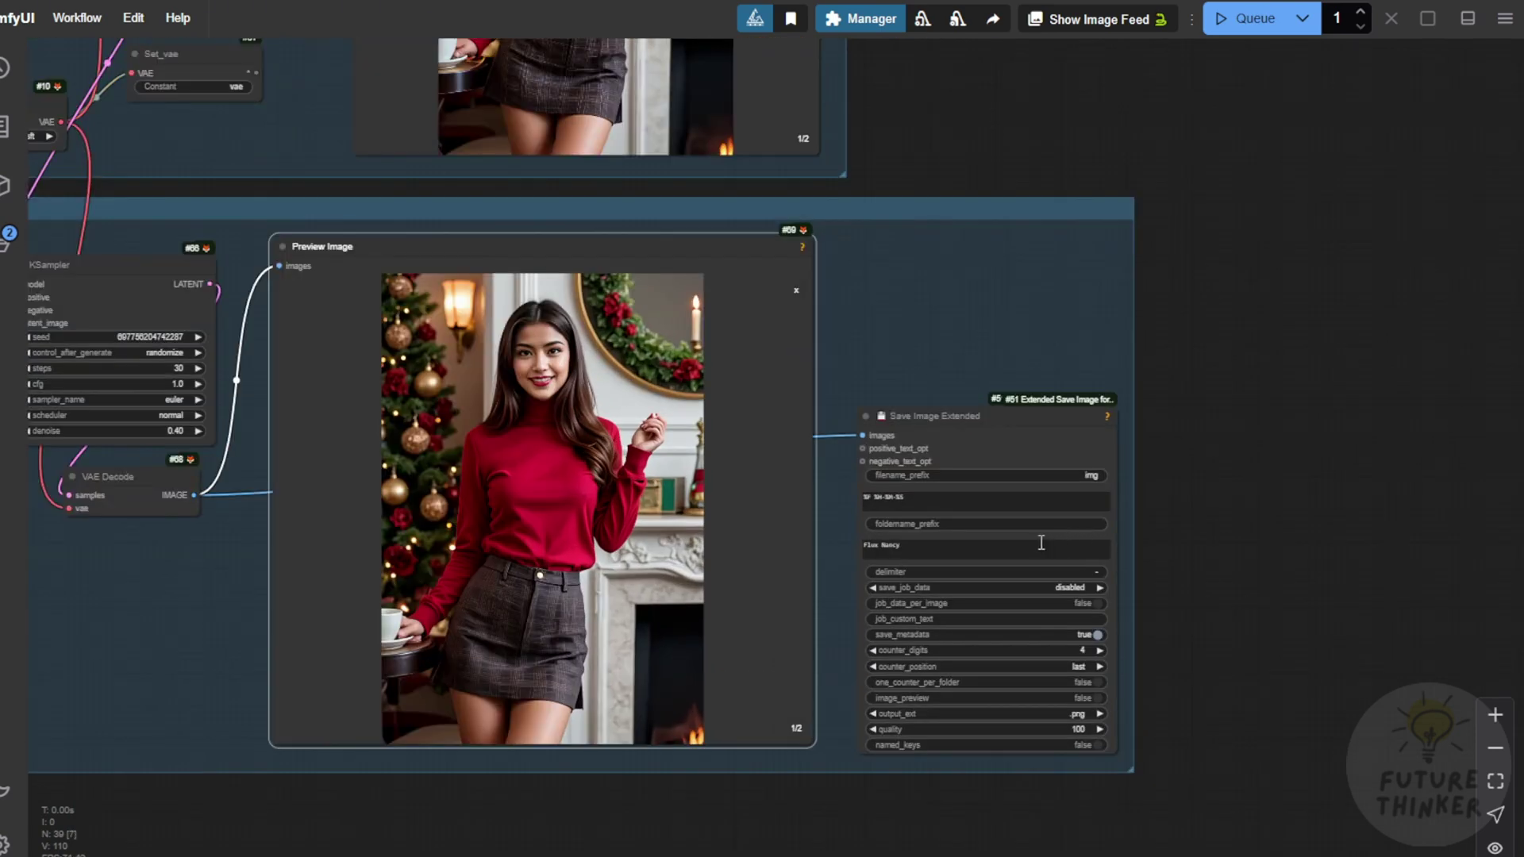
{"action": "mouse_move", "coordinate": [973, 431]}
{"action": "left_mouse_down"}
{"action": "mouse_move", "coordinate": [983, 422]}
{"action": "mouse_move", "coordinate": [967, 424]}
{"action": "left_mouse_up"}
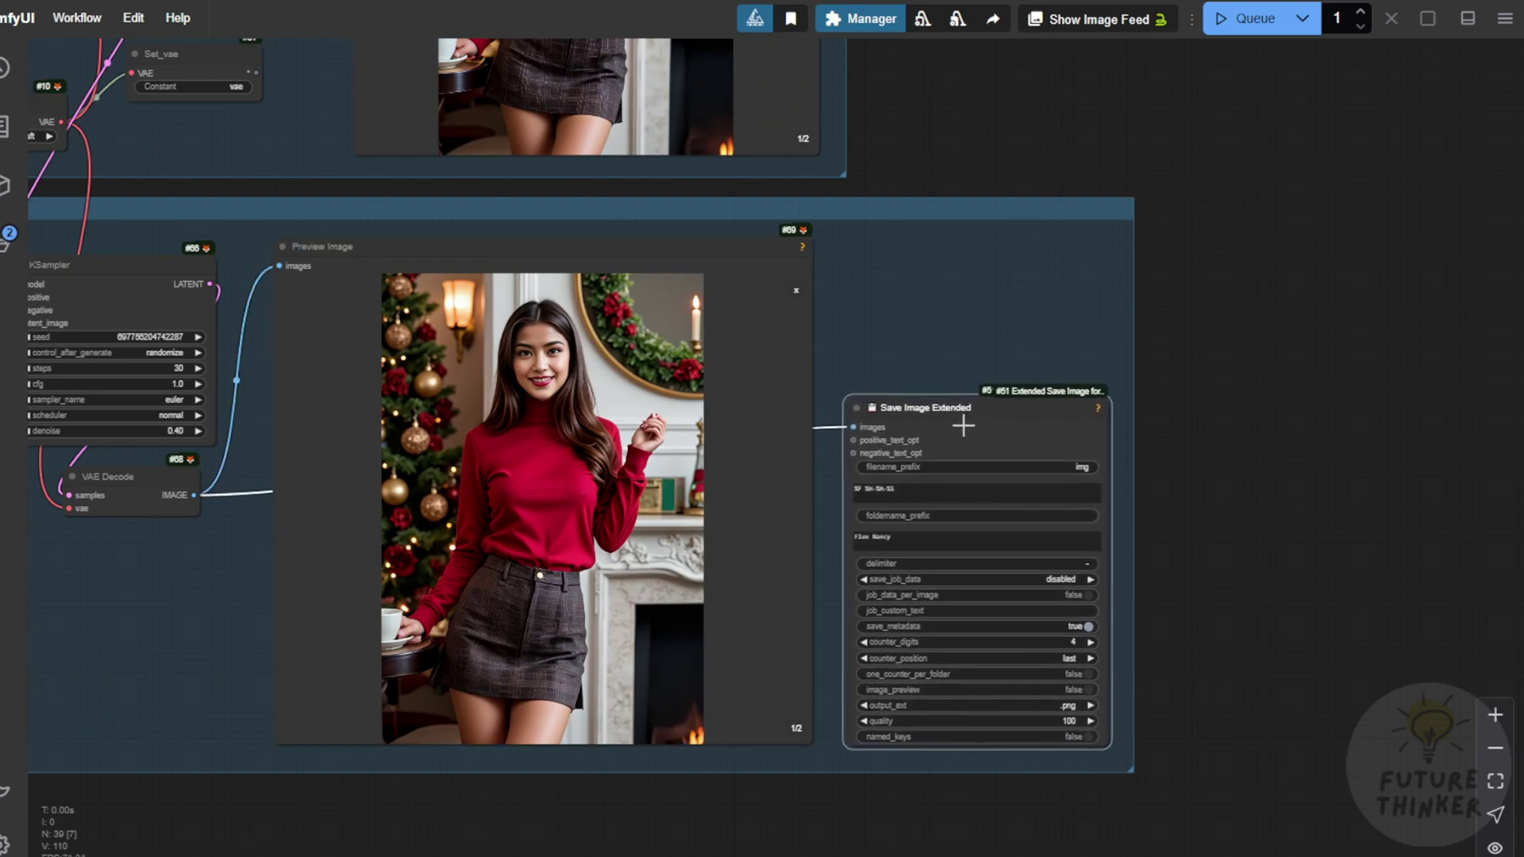
{"action": "scroll", "coordinate": [983, 421], "scroll_direction": "up", "scroll_amount": 3}
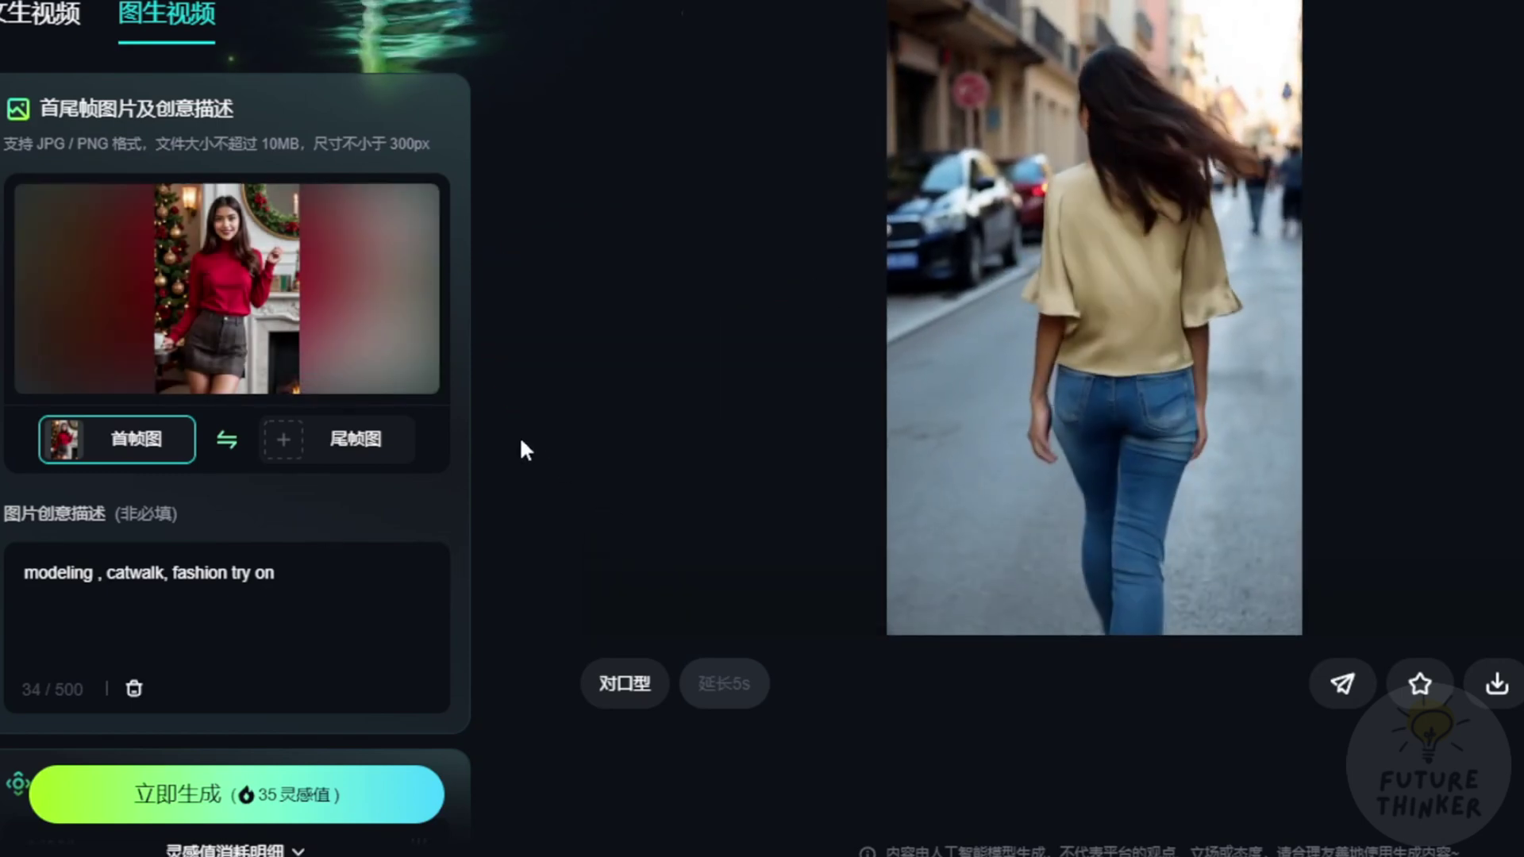
Review the 'modeling , catwalk, fashion try on' video description prompt.
{"action": "left_click", "coordinate": [308, 594]}
{"action": "scroll", "coordinate": [313, 513], "scroll_direction": "down", "scroll_amount": 3}
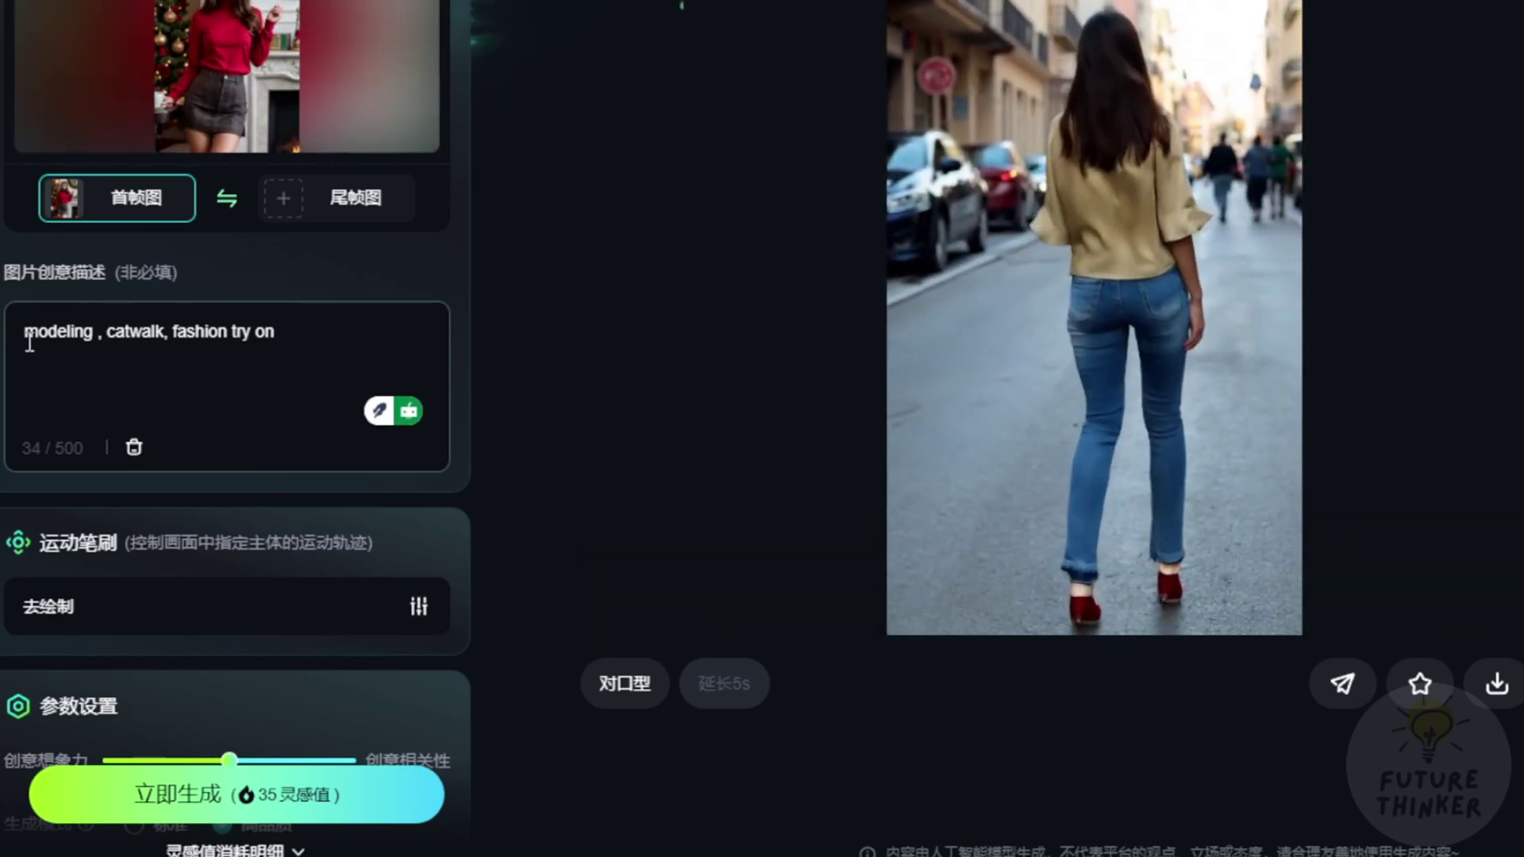
{"action": "left_click_drag", "start_coordinate": [29, 343], "coordinate": [278, 334]}
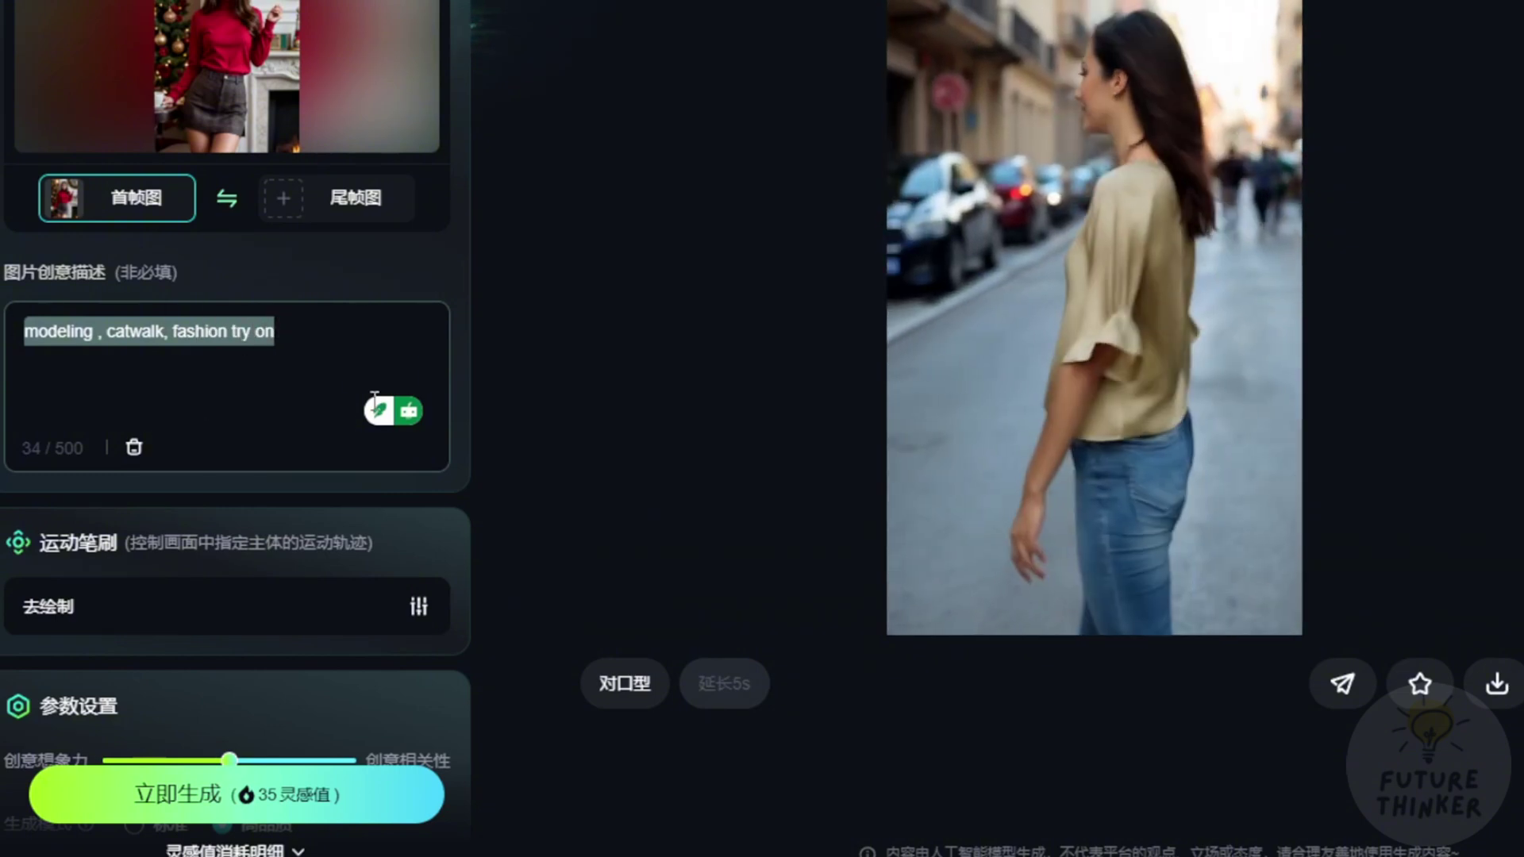
{"action": "left_click", "coordinate": [1010, 724]}
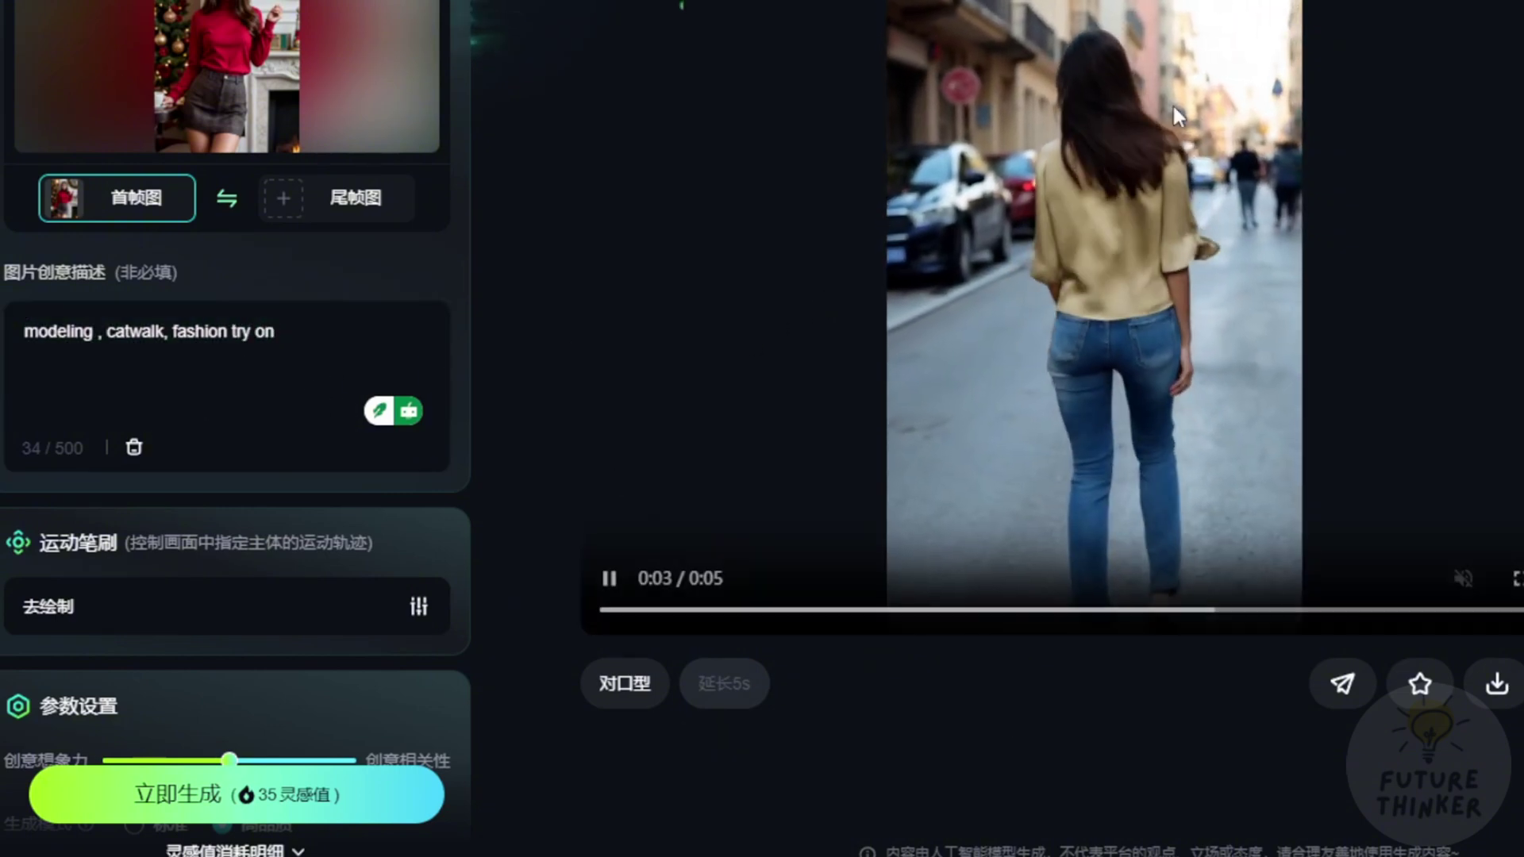
Generate the 5-second video from the red-sweater portrait and play it.
{"action": "left_click", "coordinate": [357, 794]}
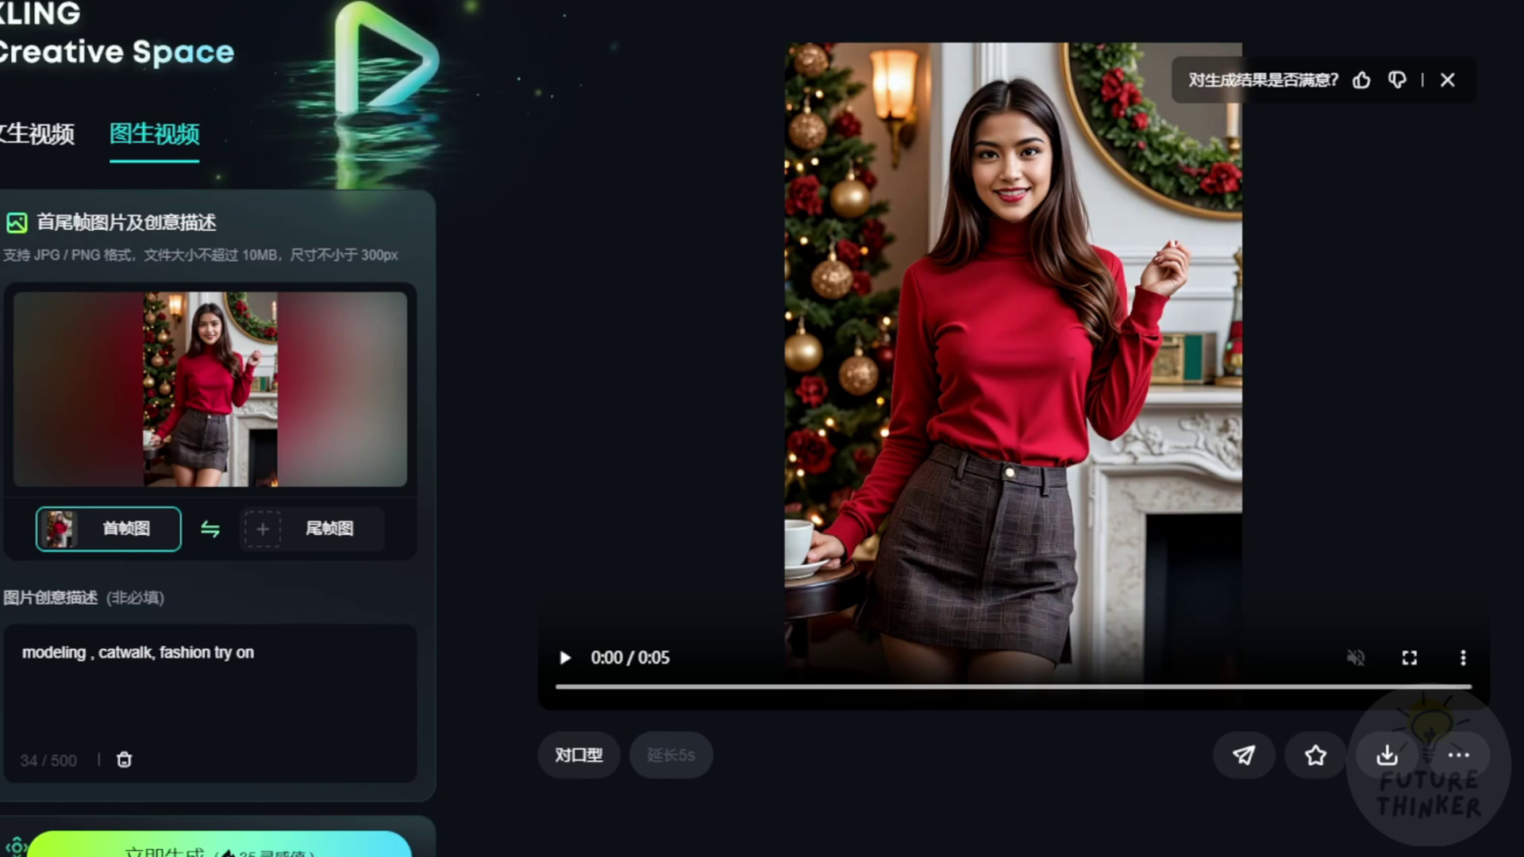
{"action": "left_click", "coordinate": [565, 658]}
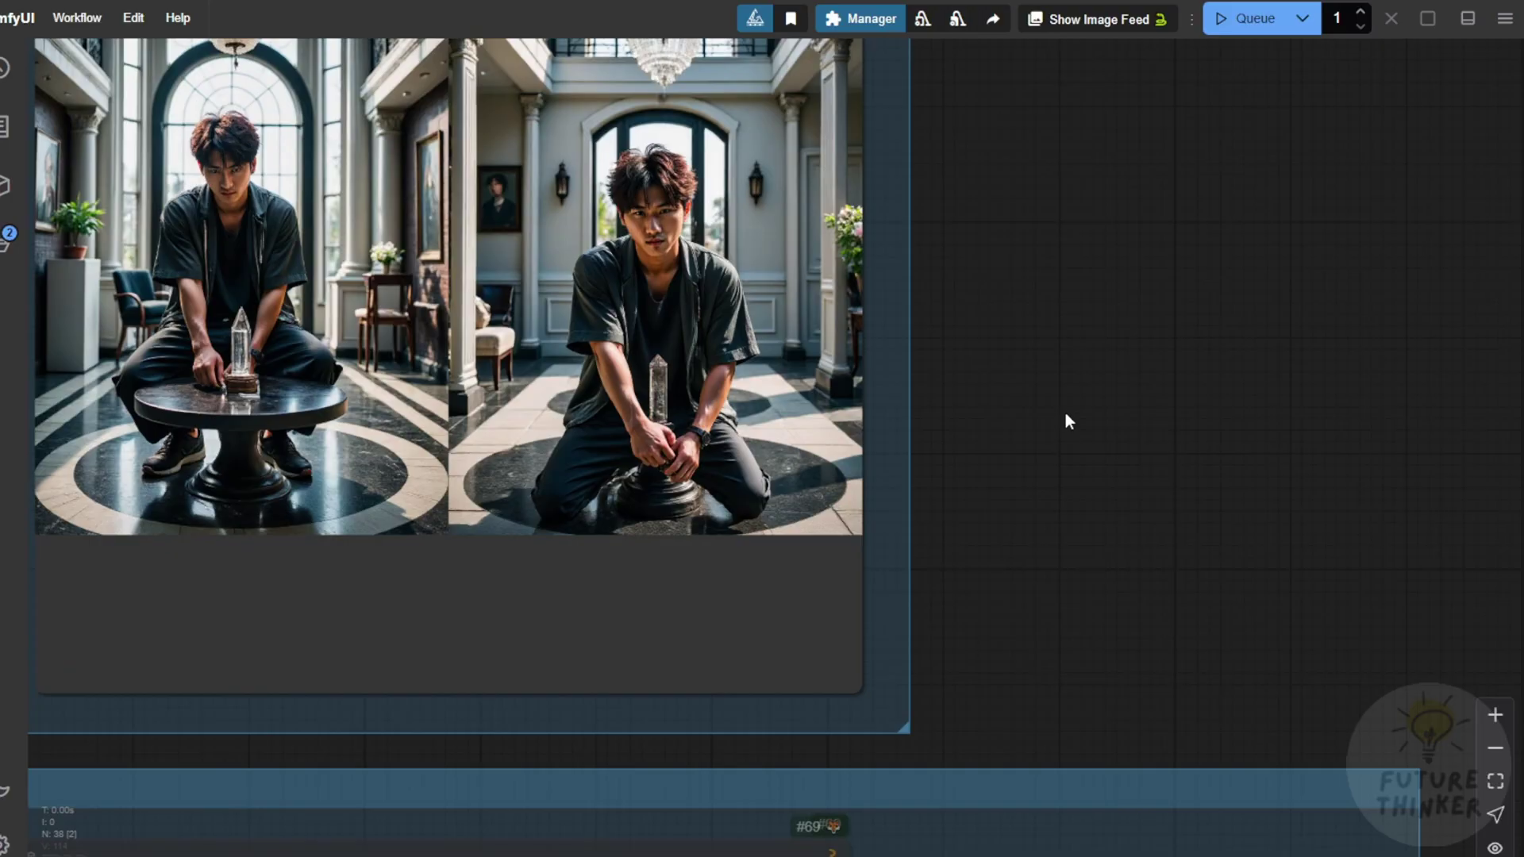
{"action": "scroll", "coordinate": [1064, 412], "scroll_direction": "down", "scroll_amount": 4}
{"action": "scroll", "coordinate": [1180, 542], "scroll_direction": "up", "scroll_amount": 5}
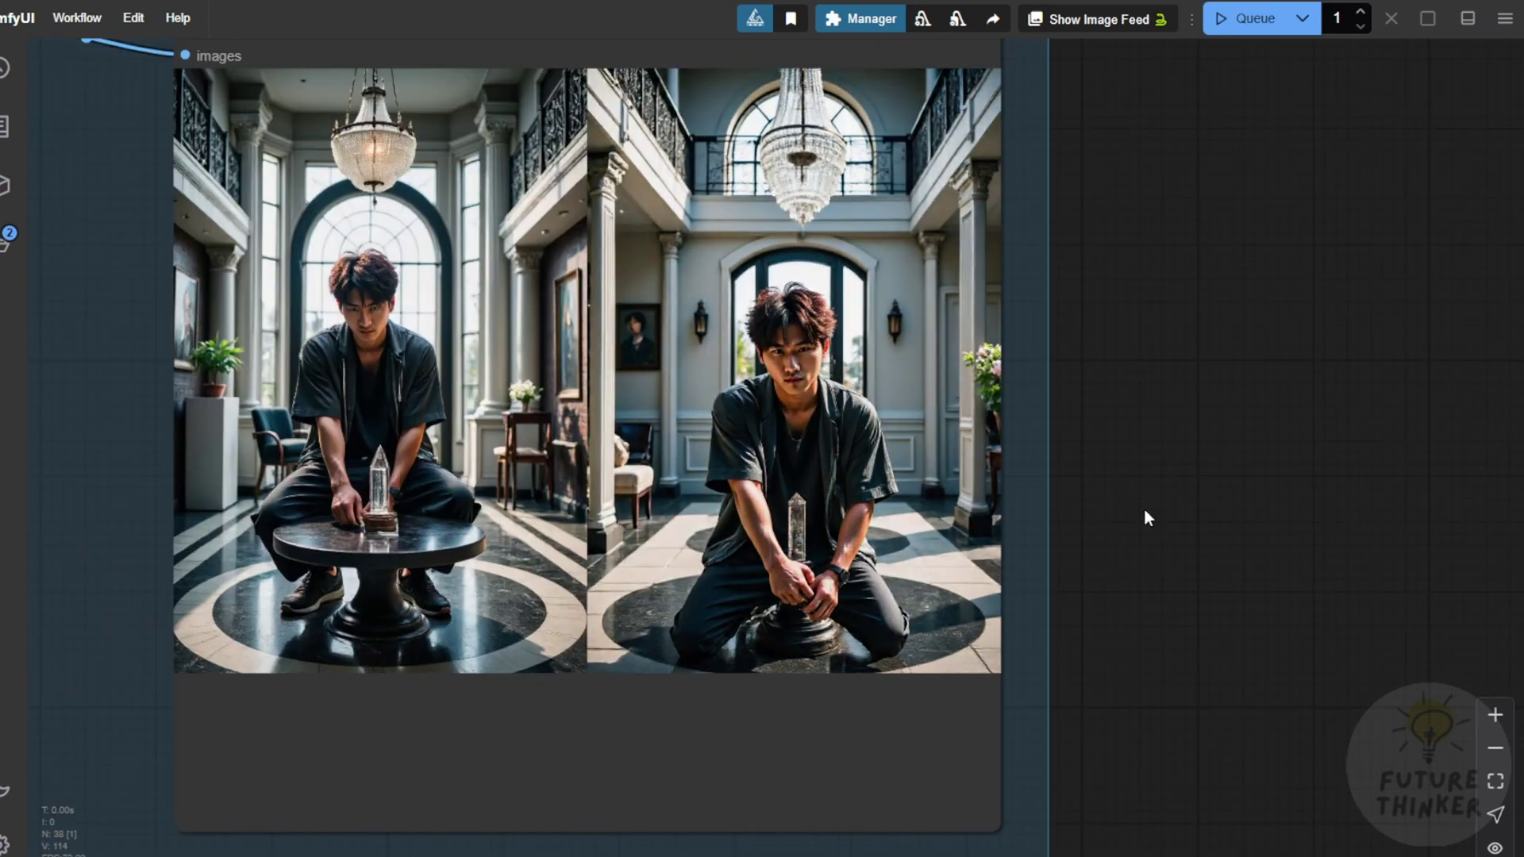
Pan across the workflow to the samurai reference preview.
{"action": "scroll", "coordinate": [1135, 517], "scroll_direction": "down", "scroll_amount": 2}
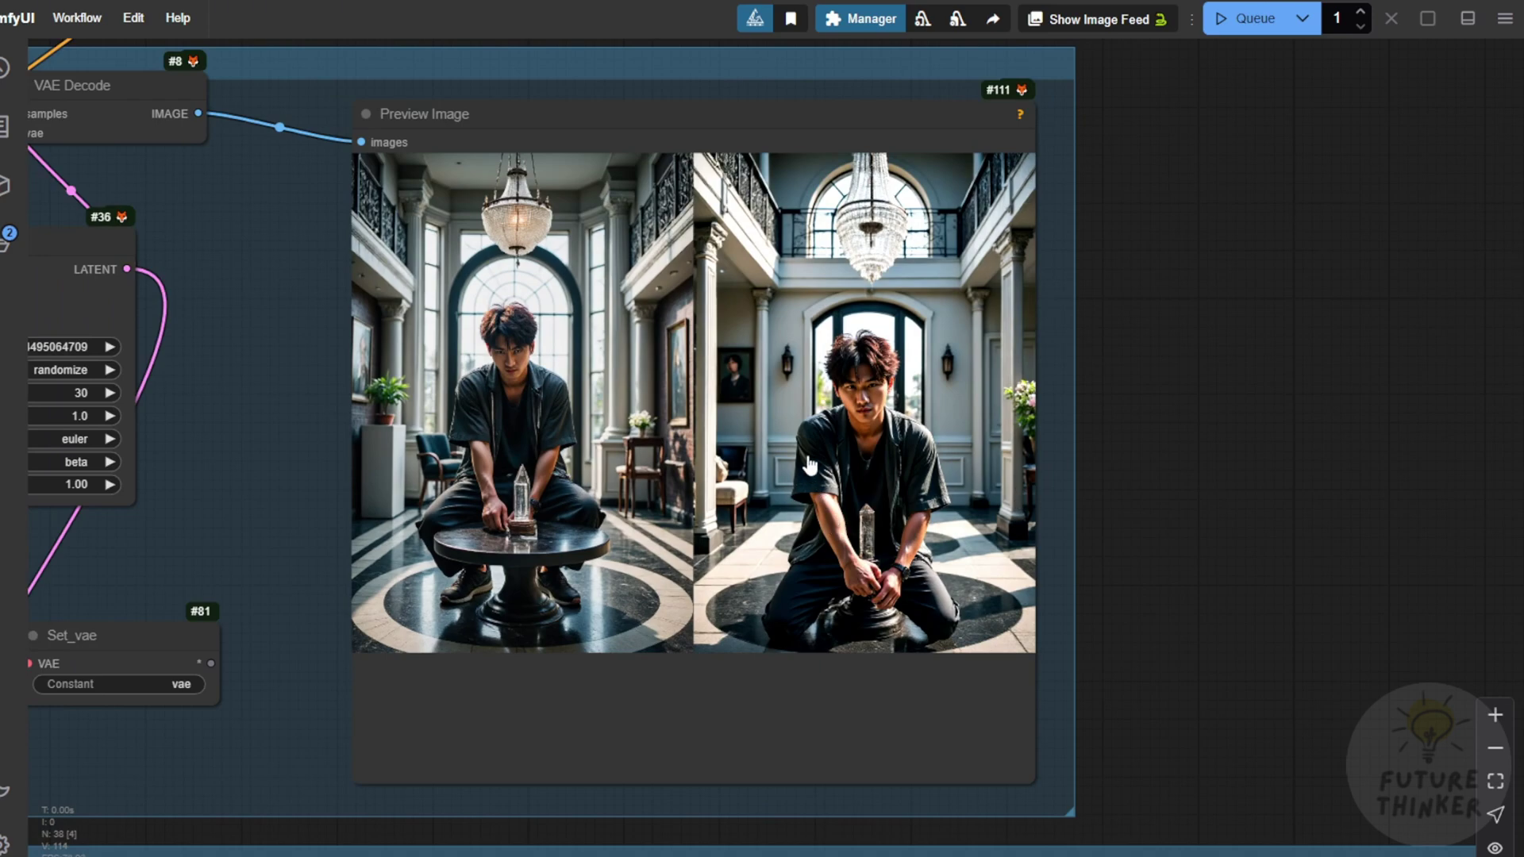
{"action": "scroll", "coordinate": [805, 470], "scroll_direction": "up", "scroll_amount": 1}
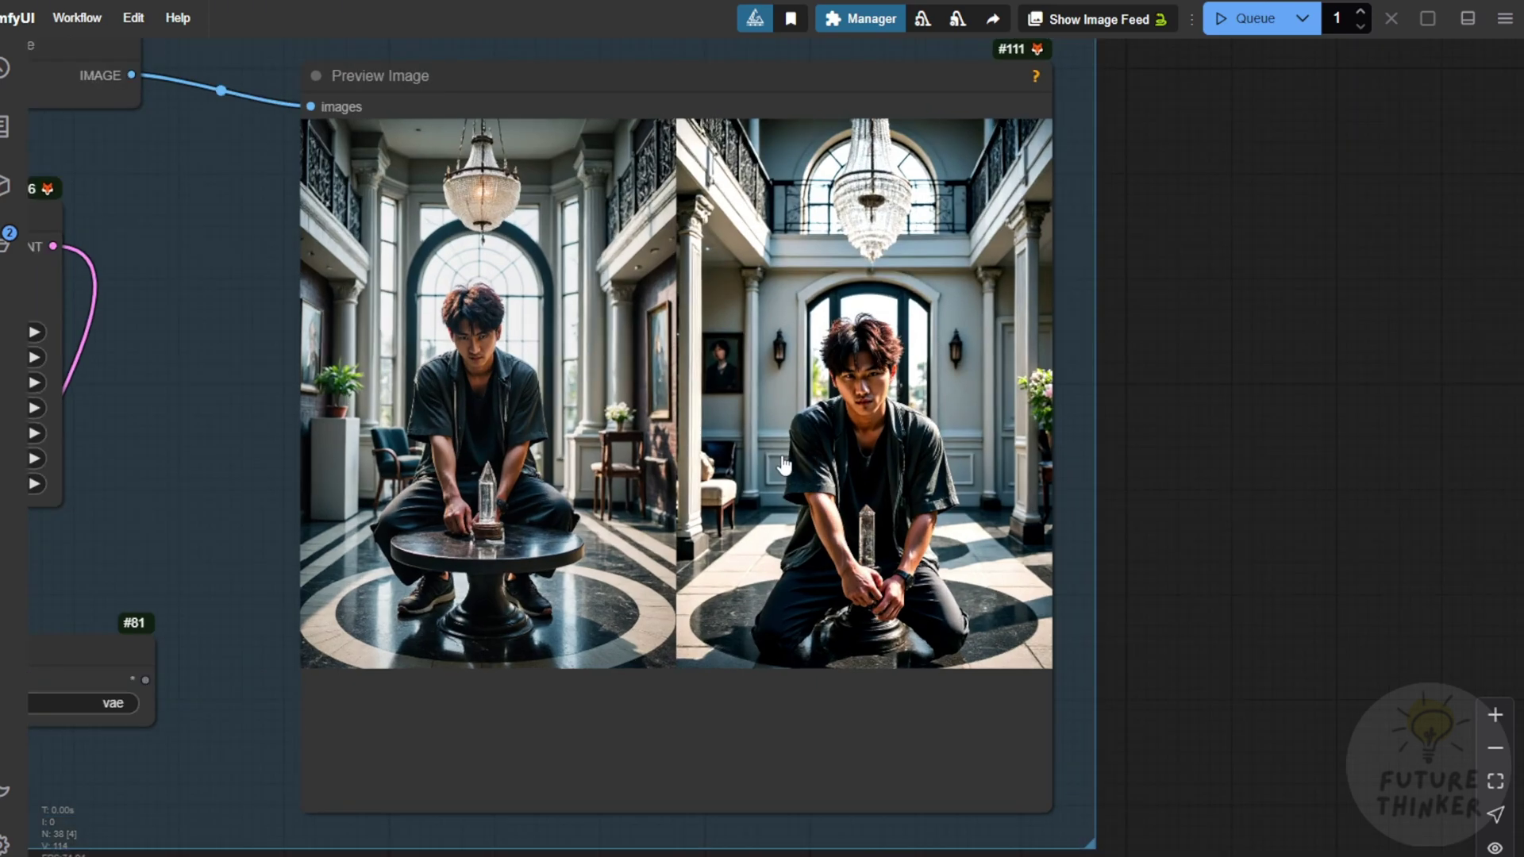
{"action": "scroll", "coordinate": [784, 466], "scroll_direction": "up", "scroll_amount": 2}
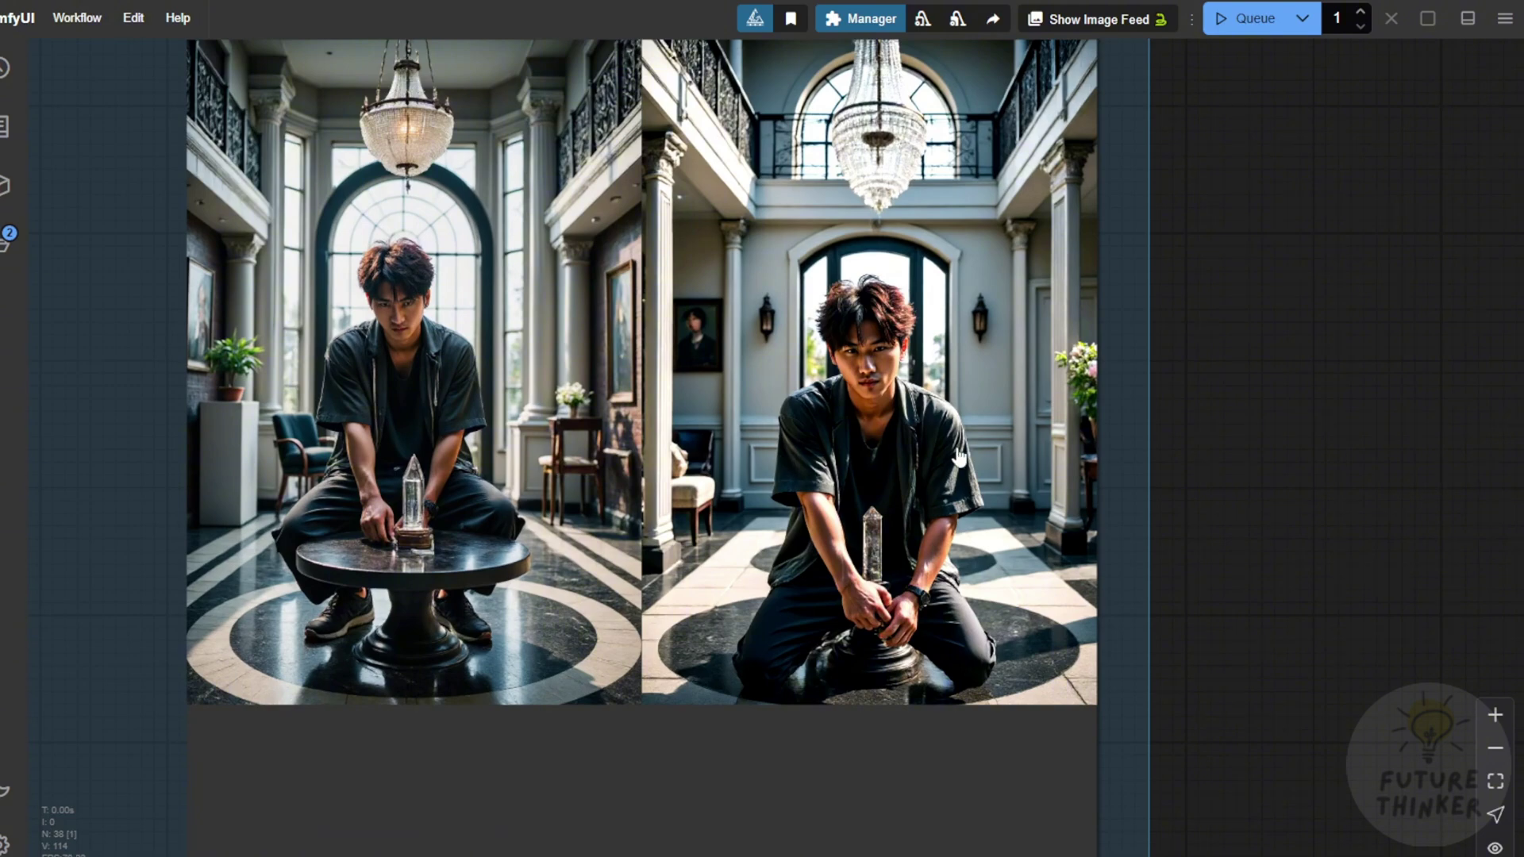
{"action": "scroll", "coordinate": [950, 456], "scroll_direction": "down", "scroll_amount": 5}
{"action": "scroll", "coordinate": [529, 678], "scroll_direction": "up", "scroll_amount": 3}
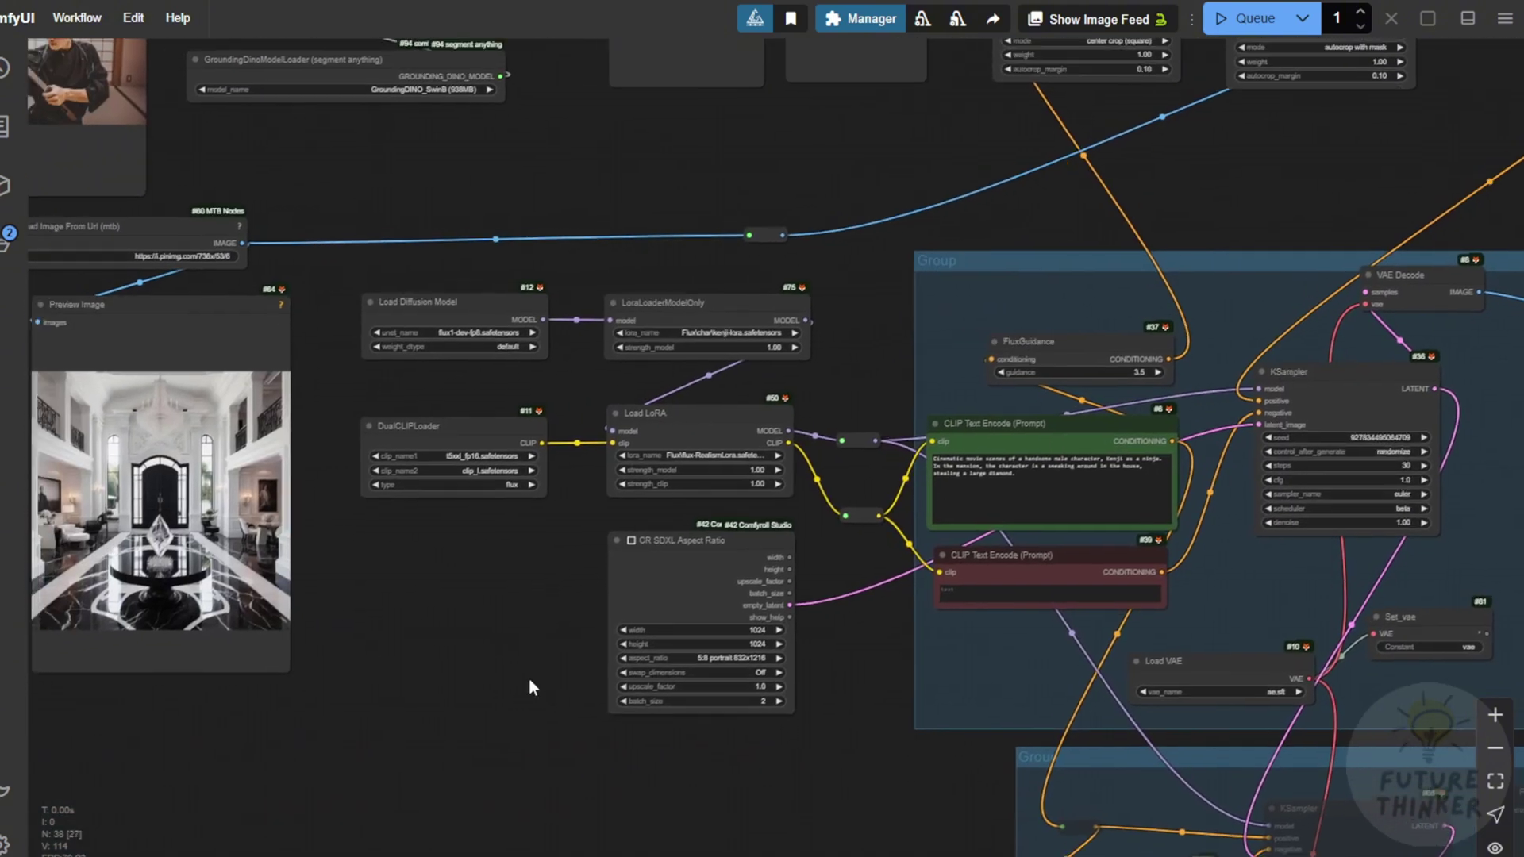
{"action": "scroll", "coordinate": [434, 619], "scroll_direction": "up", "scroll_amount": 3}
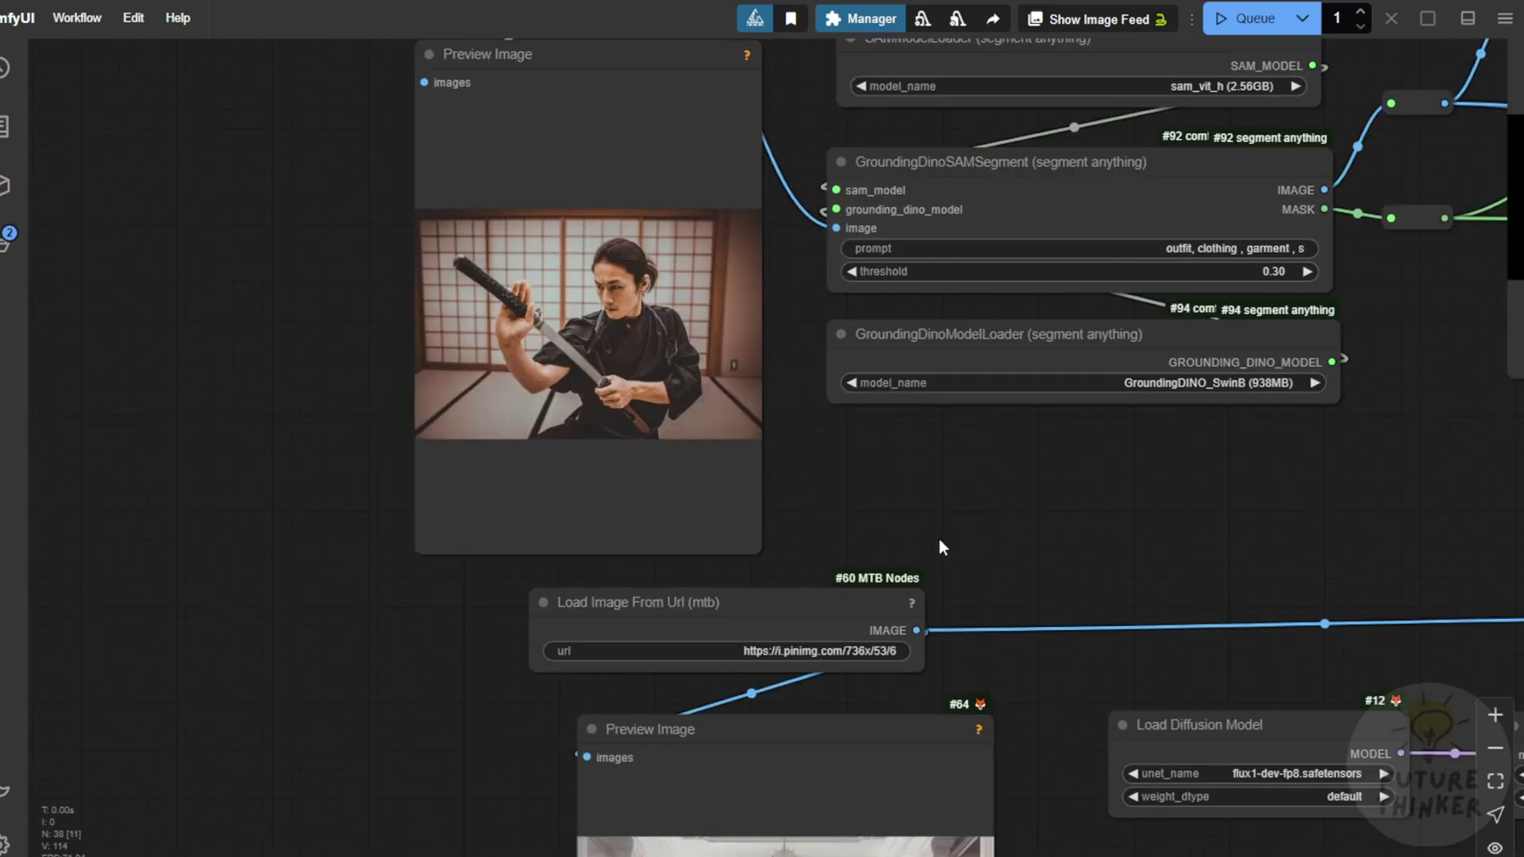
{"action": "left_click_drag", "start_coordinate": [878, 493], "coordinate": [851, 573]}
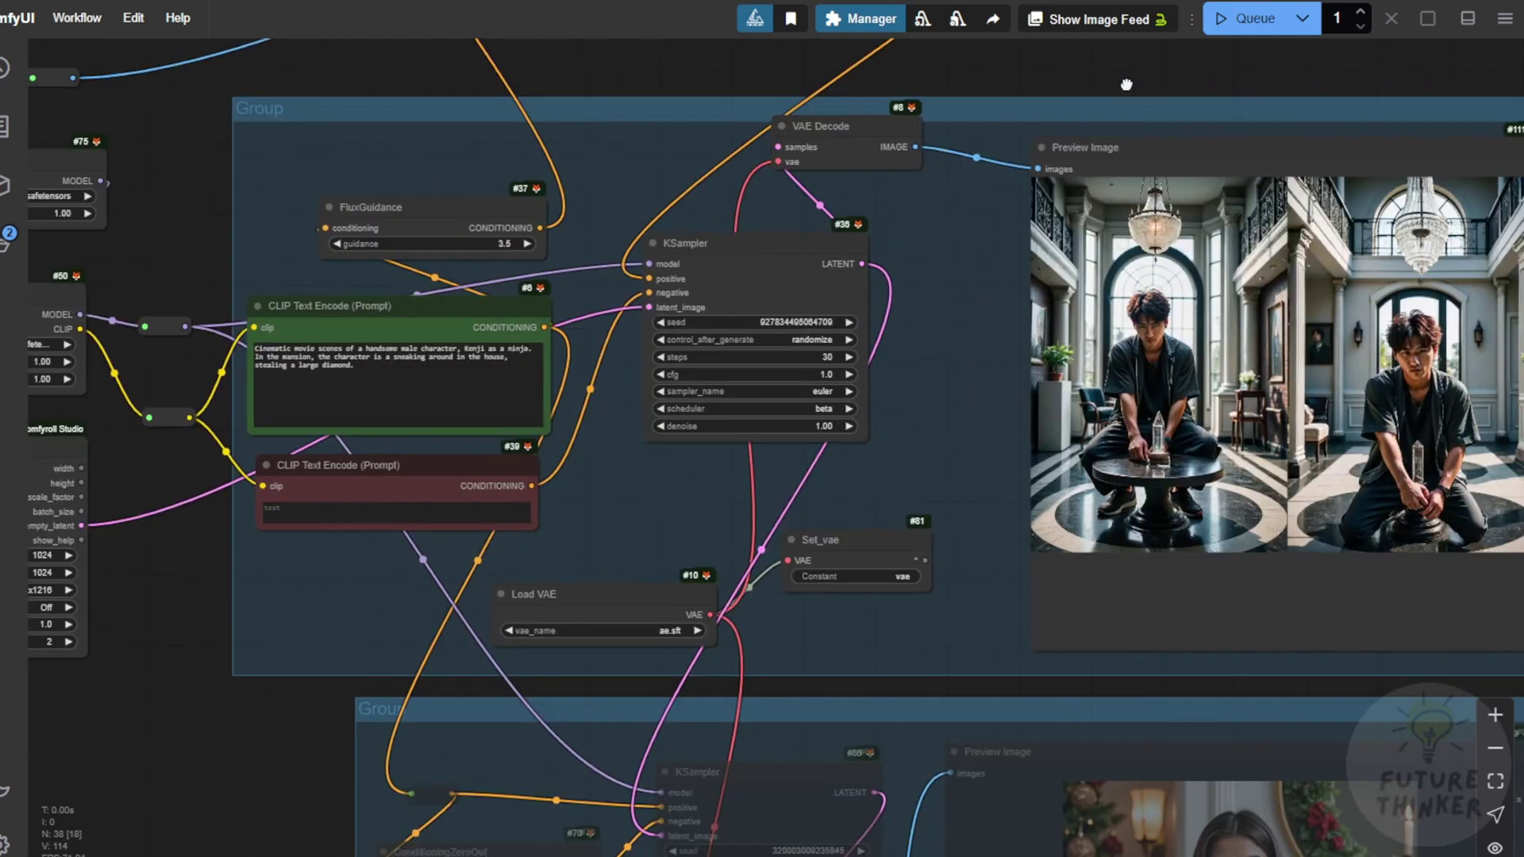
{"action": "left_click_drag", "start_coordinate": [1135, 135], "coordinate": [668, 99]}
Enlarge the second image of the man kneeling in the mansion hall.
{"action": "scroll", "coordinate": [927, 512], "scroll_direction": "up", "scroll_amount": 2}
{"action": "scroll", "coordinate": [1037, 556], "scroll_direction": "down", "scroll_amount": 1}
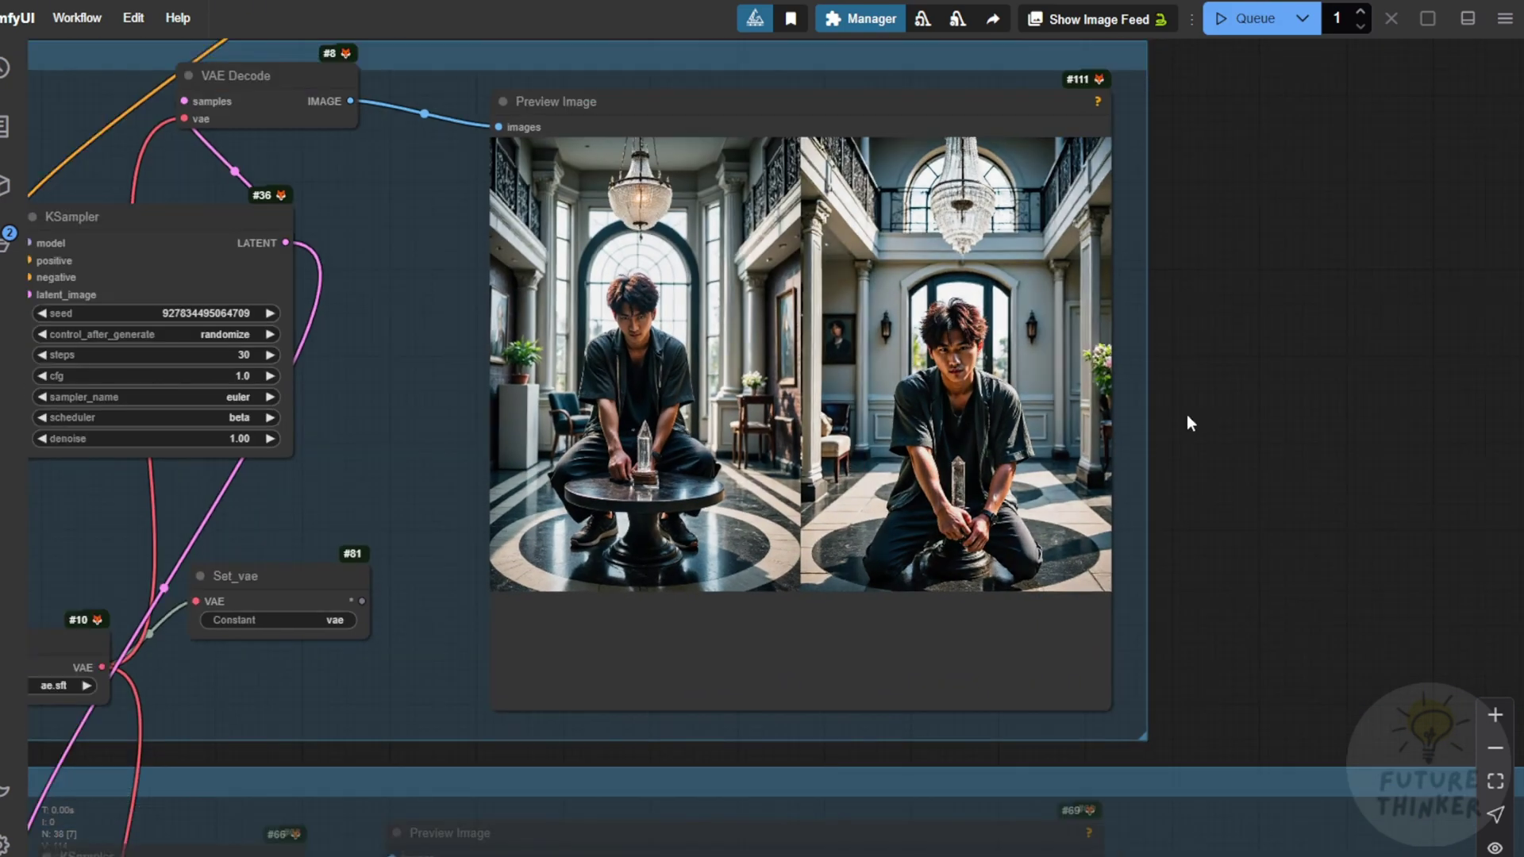
{"action": "left_click", "coordinate": [931, 441]}
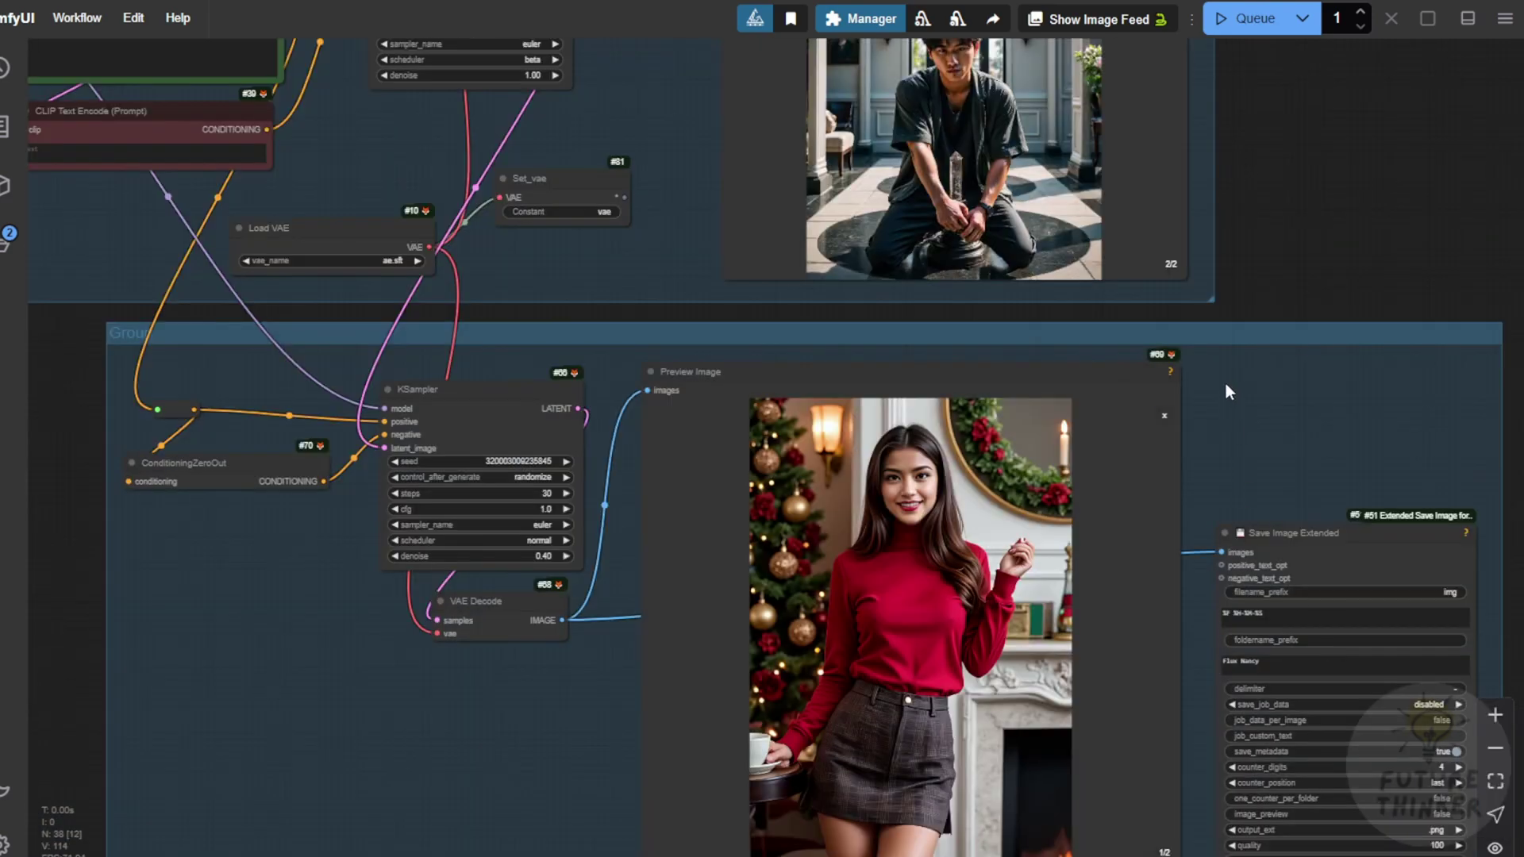
Pan down to the refine group showing the red-sweater portrait and png save settings.
{"action": "left_click_drag", "start_coordinate": [1225, 384], "coordinate": [1088, 153]}
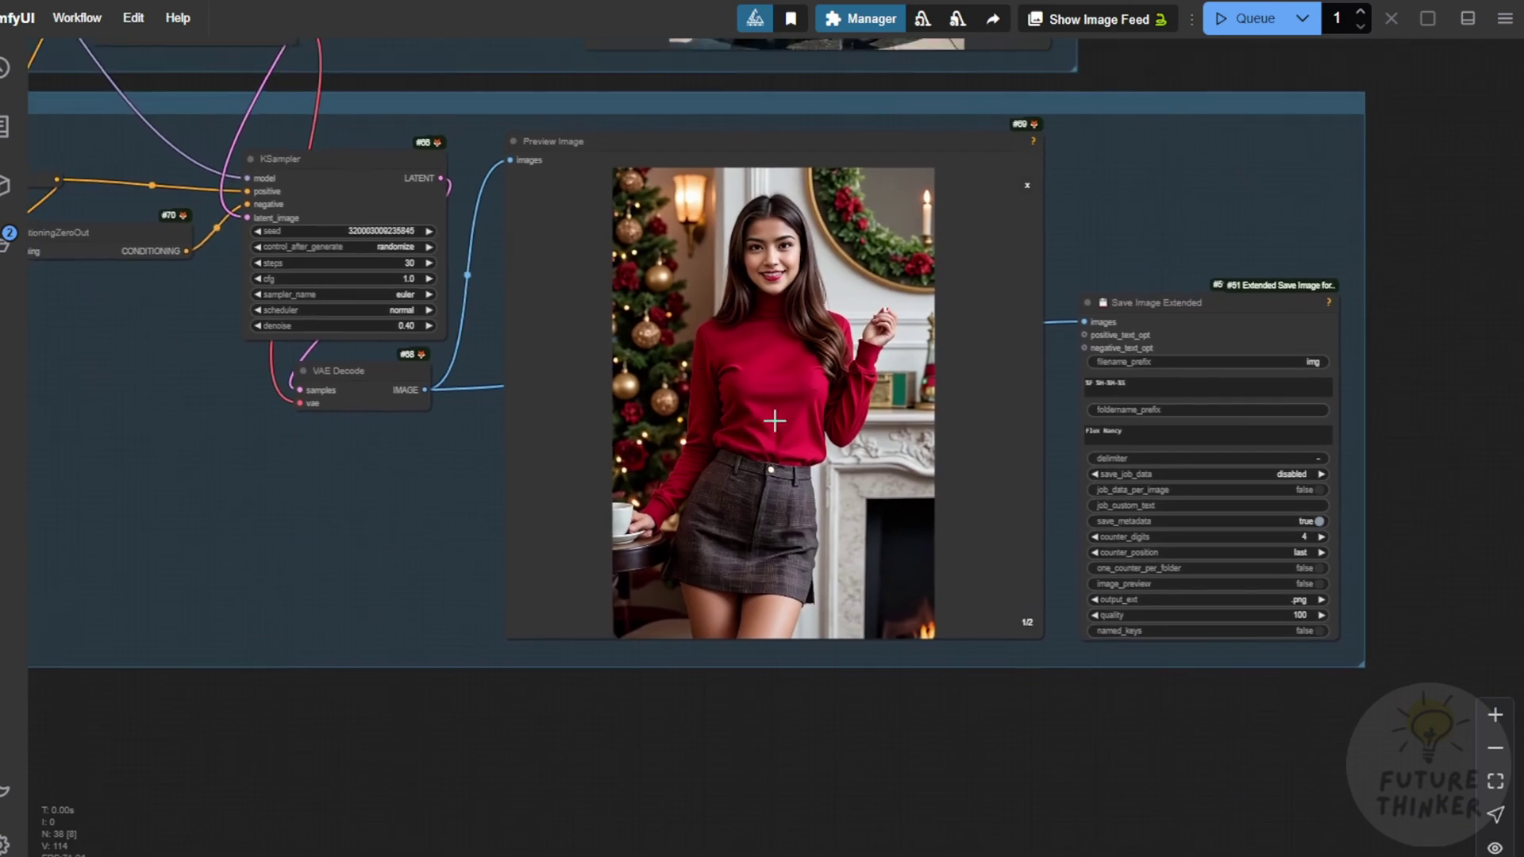
{"action": "scroll", "coordinate": [717, 391], "scroll_direction": "down", "scroll_amount": 2}
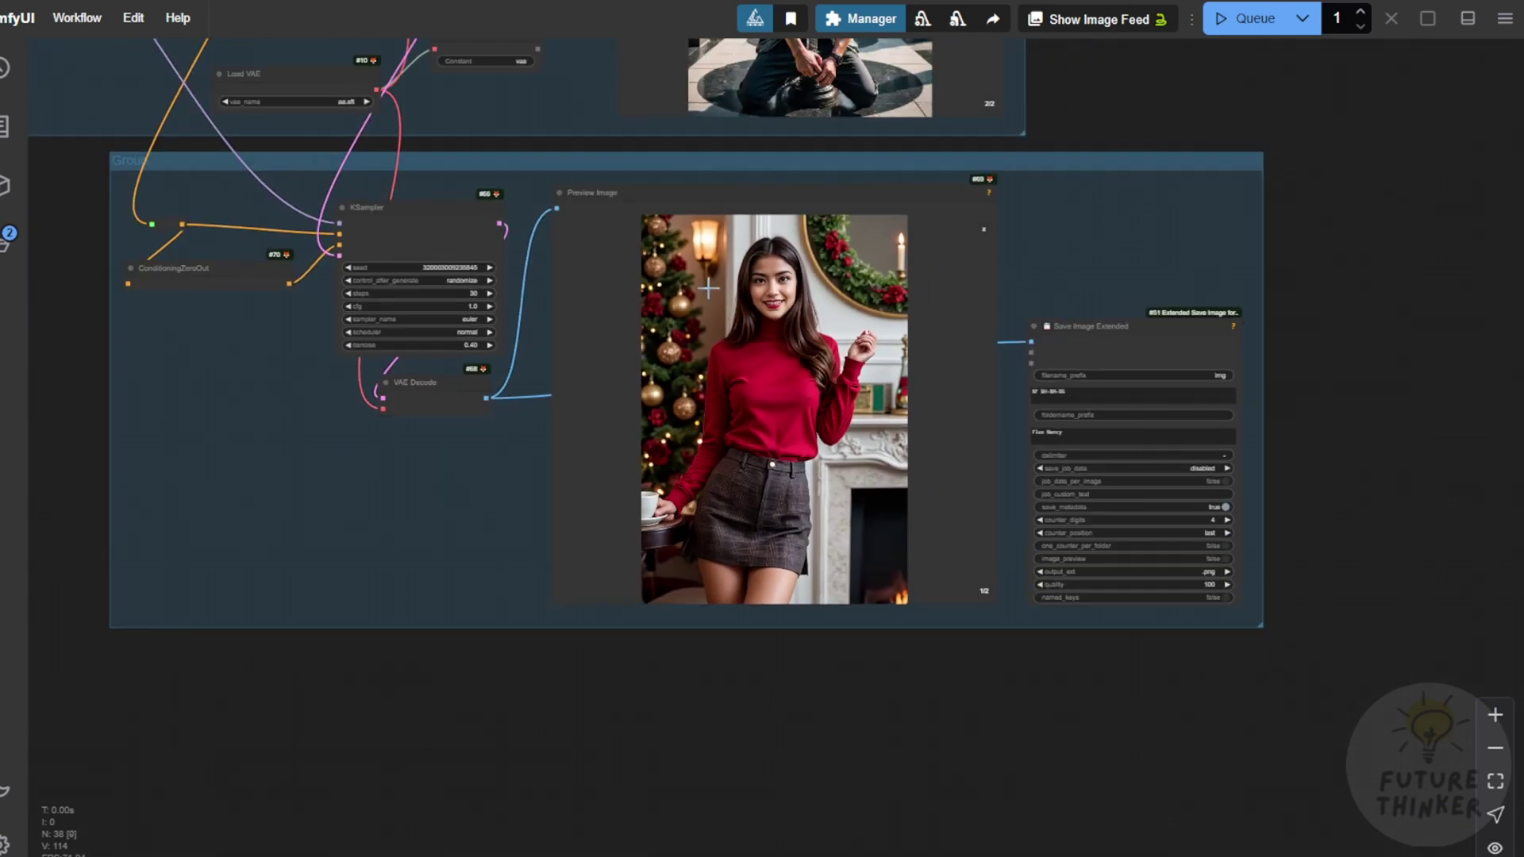